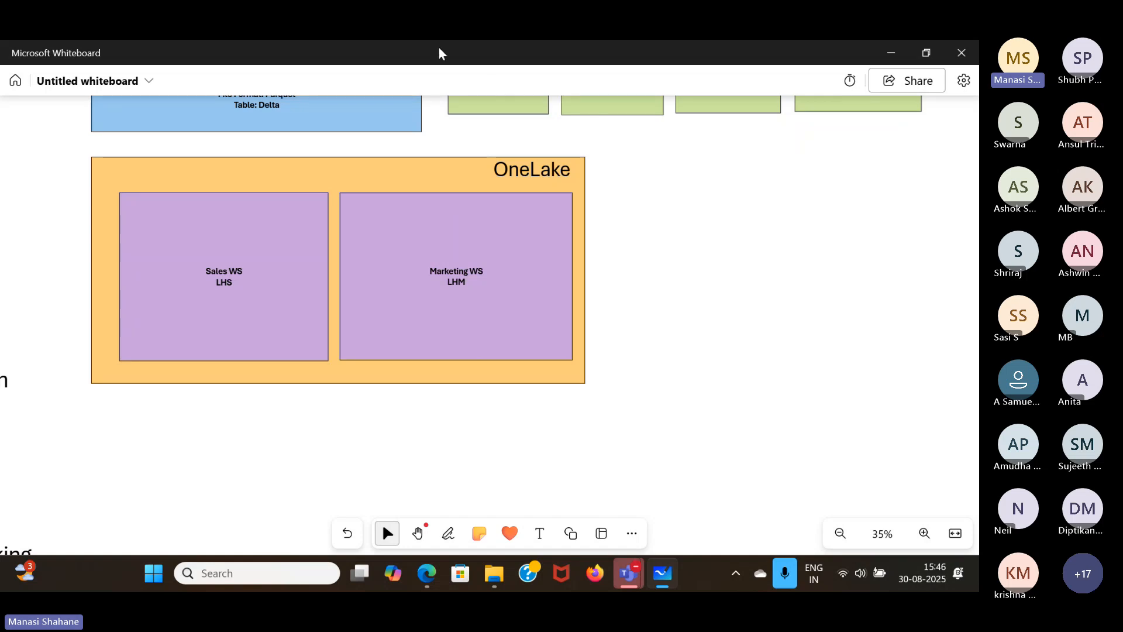
{"action": "left_click", "coordinate": [339, 69]}
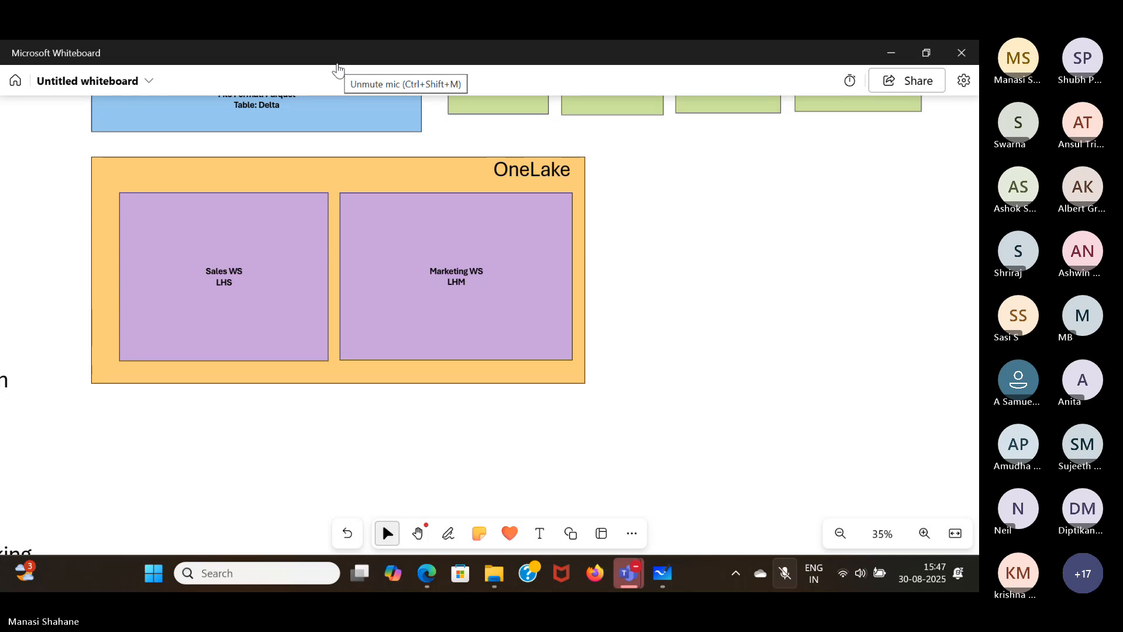
{"action": "left_click", "coordinate": [338, 69]}
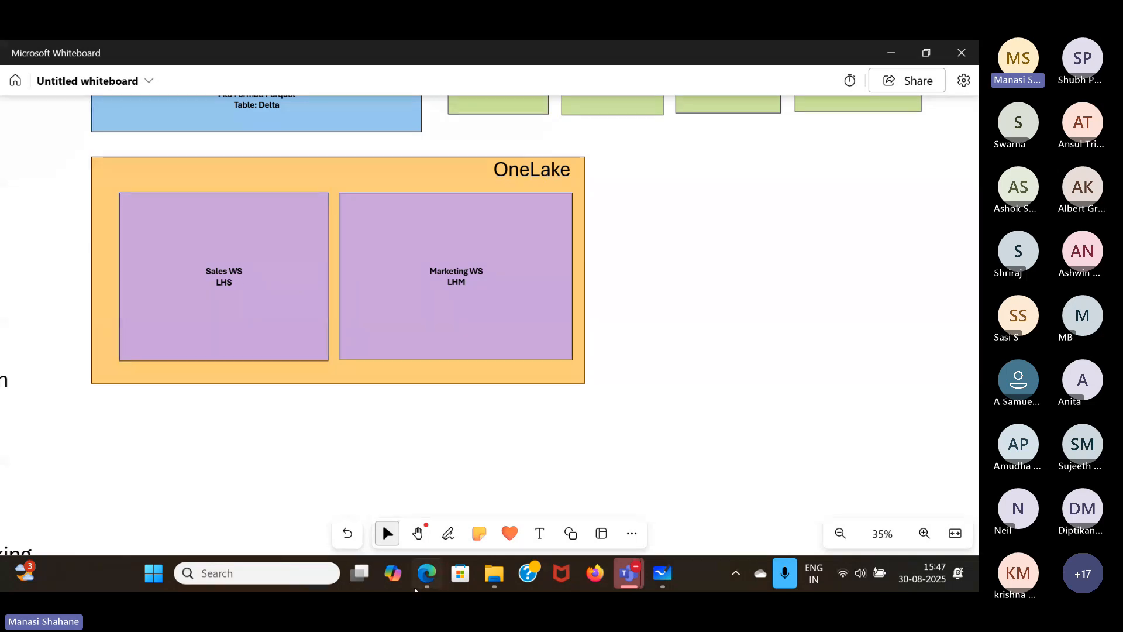
- Switch to the Fabric browser window and create a lakehouse named WebinarLH in the WebinarMWS workspace, leaving lakehouse schemas off
{"action": "mouse_move", "coordinate": [426, 572]}
{"action": "mouse_move", "coordinate": [433, 471]}
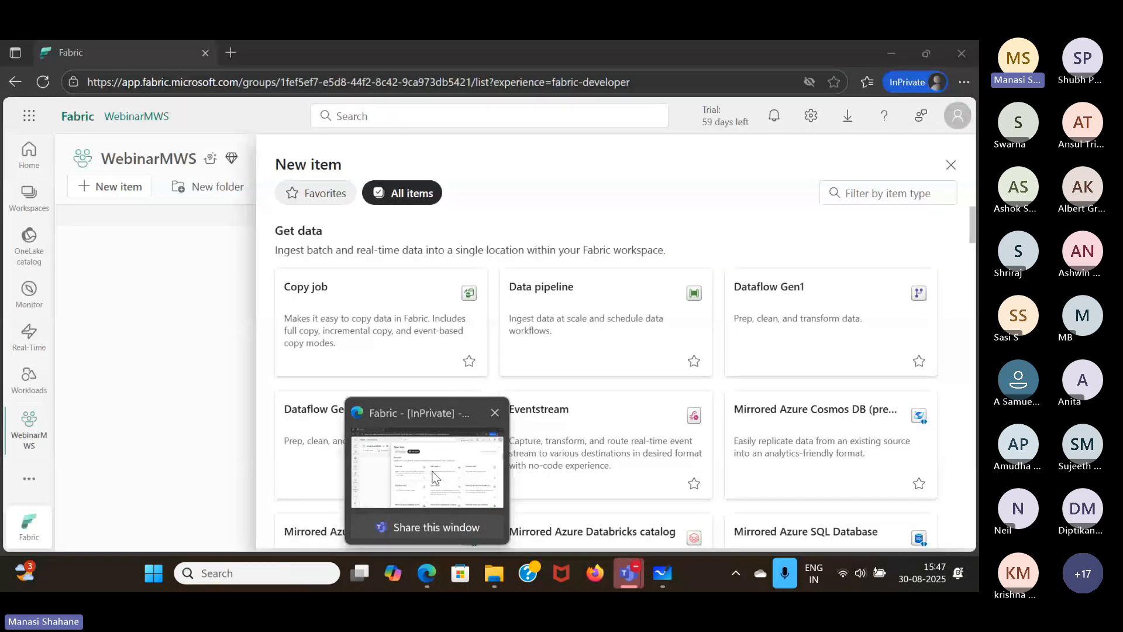
{"action": "left_click", "coordinate": [432, 477]}
{"action": "scroll", "coordinate": [621, 384], "scroll_direction": "down", "scroll_amount": 10}
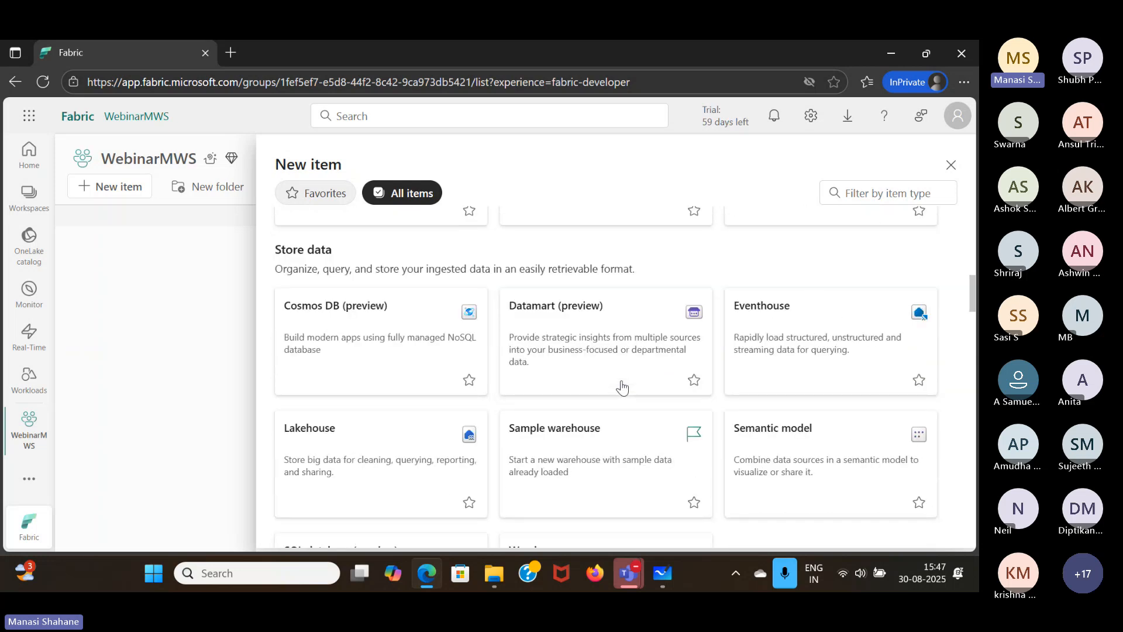
{"action": "scroll", "coordinate": [622, 387], "scroll_direction": "down", "scroll_amount": 1}
{"action": "scroll", "coordinate": [622, 386], "scroll_direction": "down", "scroll_amount": 3}
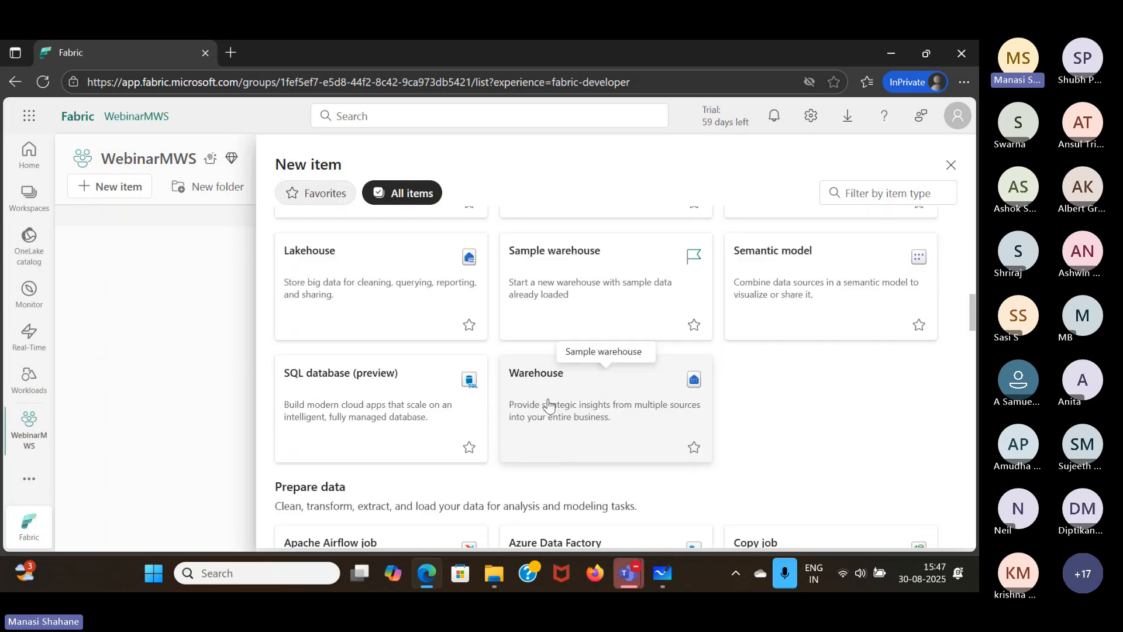
{"action": "left_click", "coordinate": [377, 288]}
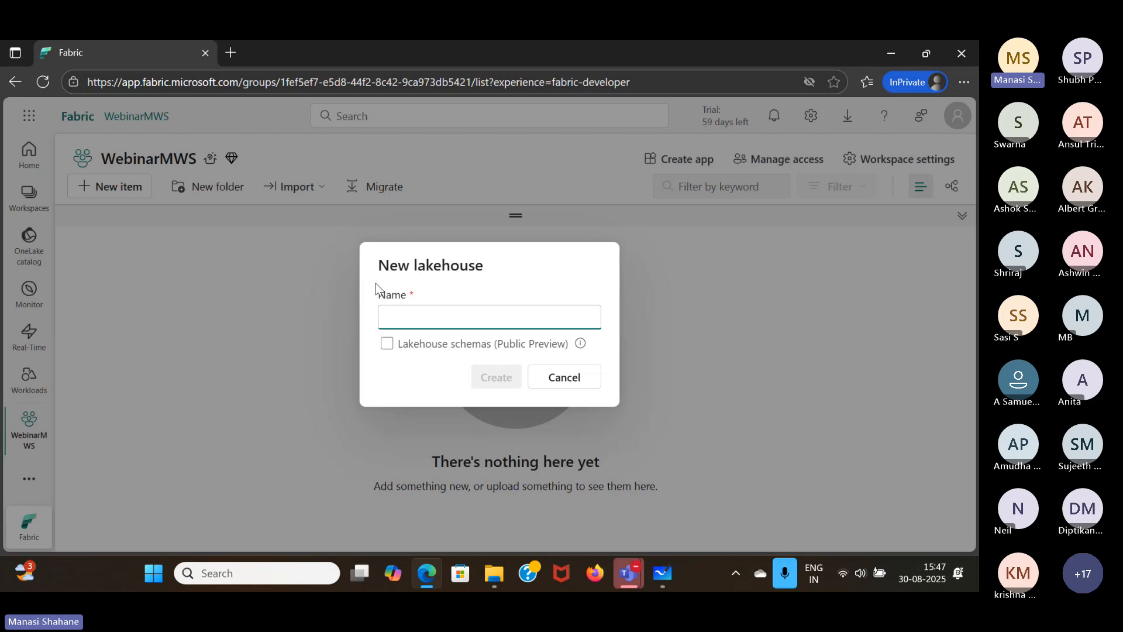
{"action": "type", "text": "WebinarLH"}
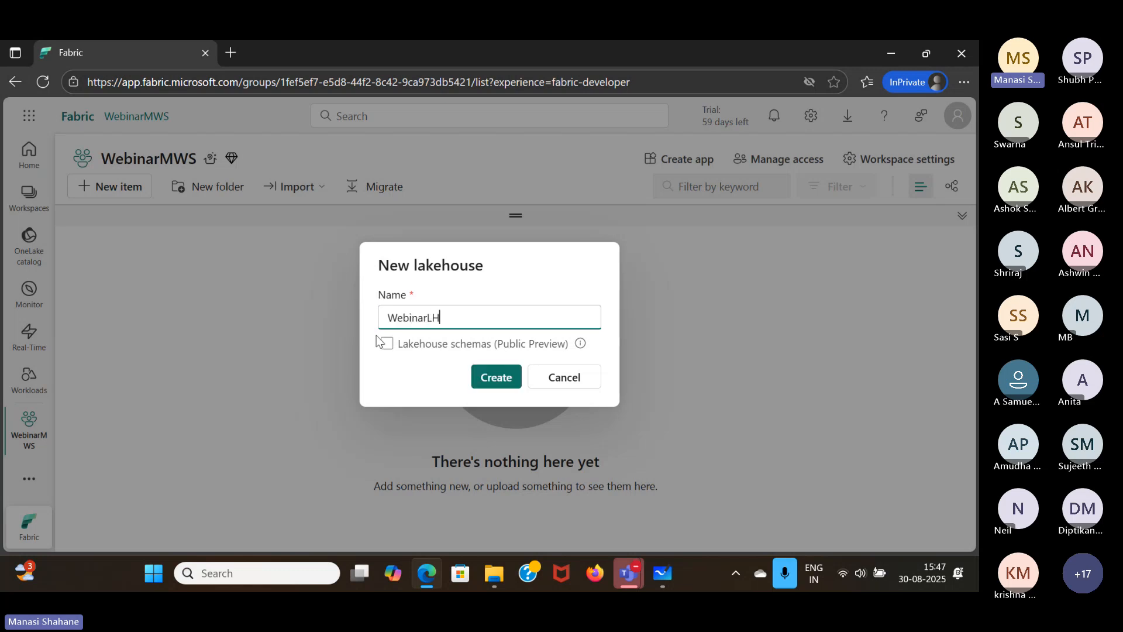
{"action": "left_click", "coordinate": [495, 376]}
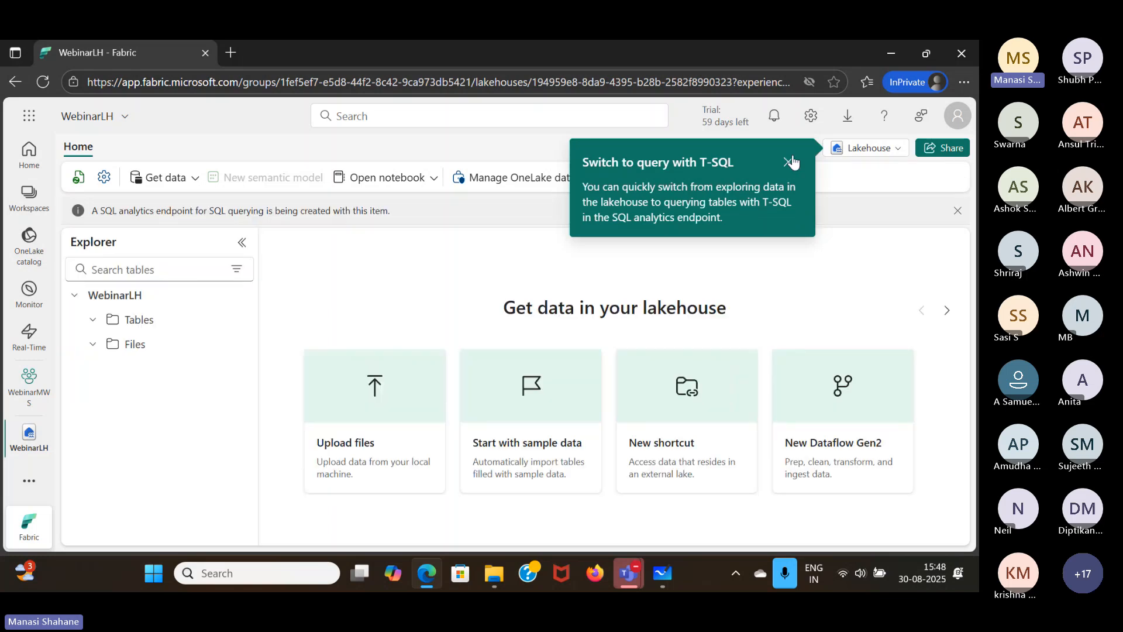
- Dismiss the T-SQL tip and the SQL analytics endpoint notice, and return to the WebinarMWS workspace
{"action": "left_click", "coordinate": [789, 162]}
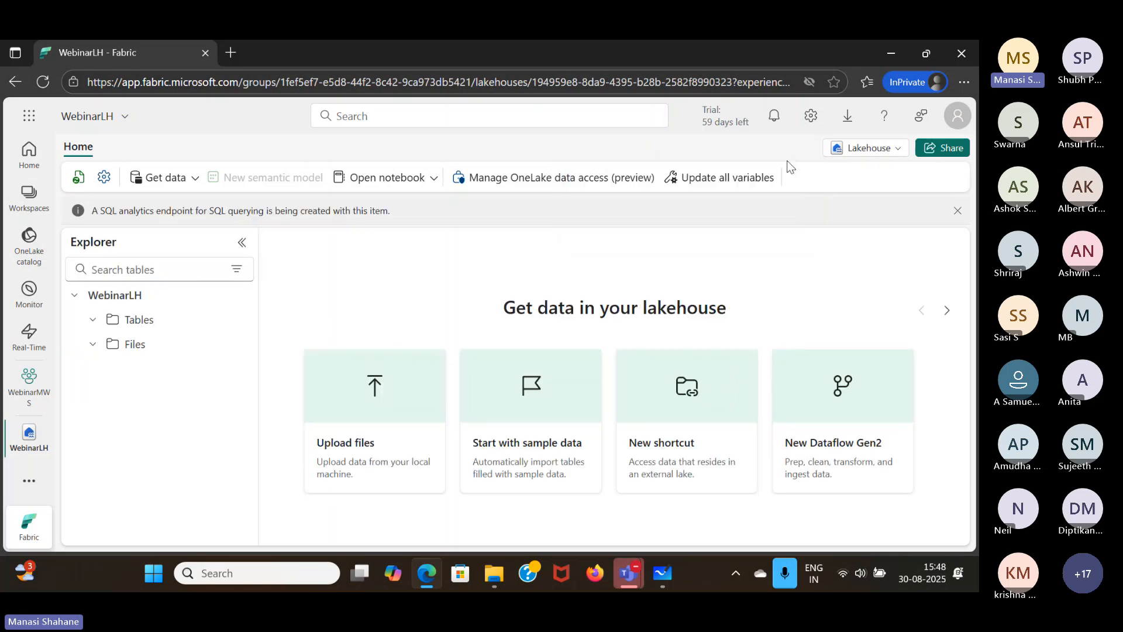
{"action": "left_click", "coordinate": [957, 211]}
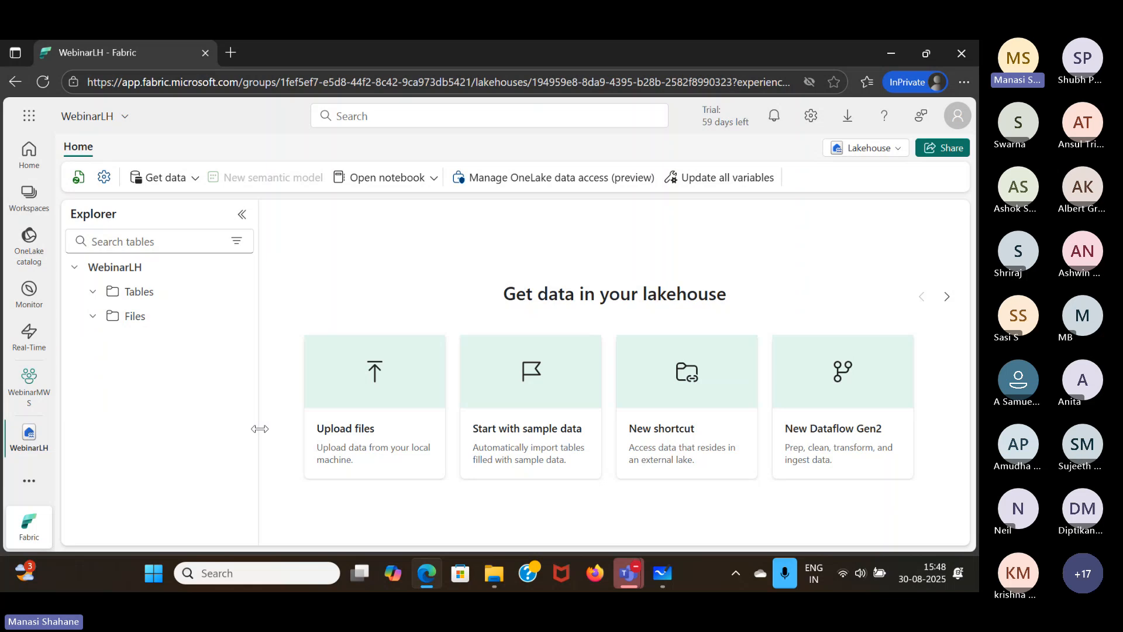
{"action": "left_click", "coordinate": [24, 386]}
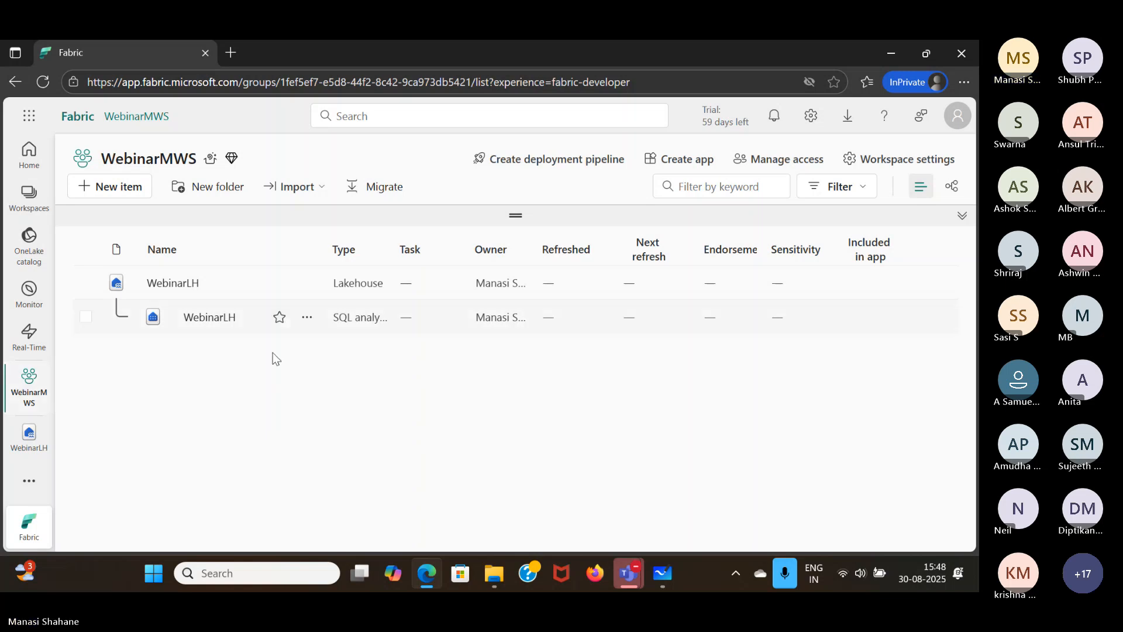
- Reload the workspace page, look into the WebinarLH lakehouse, and return to a freshly reloaded workspace item list
{"action": "left_click", "coordinate": [41, 83]}
{"action": "left_click", "coordinate": [31, 434]}
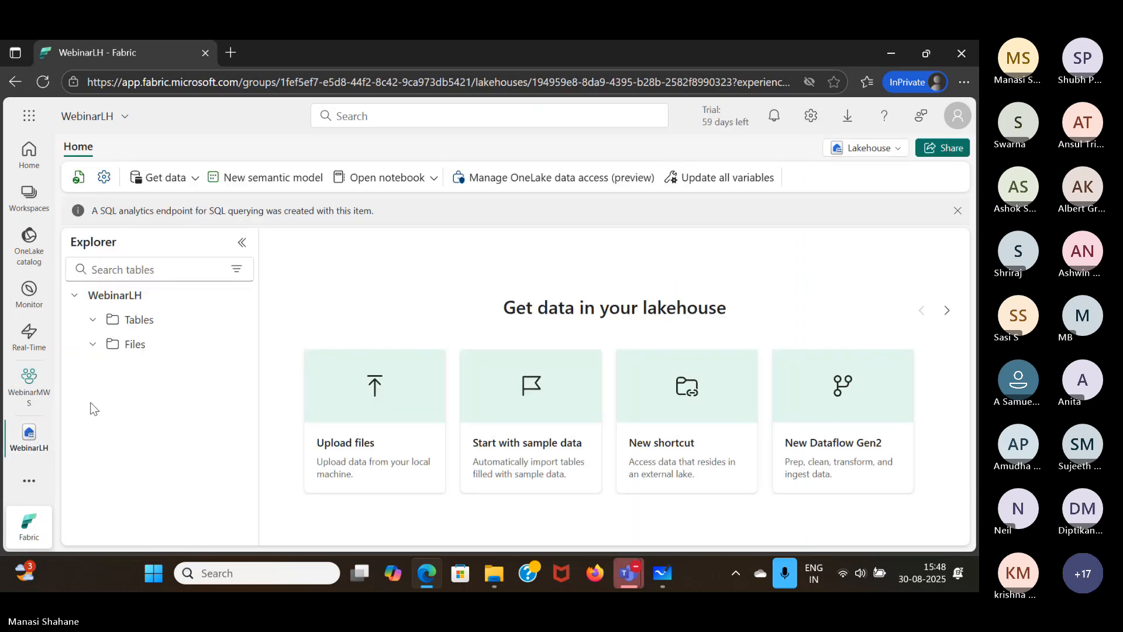
{"action": "left_click", "coordinate": [29, 391]}
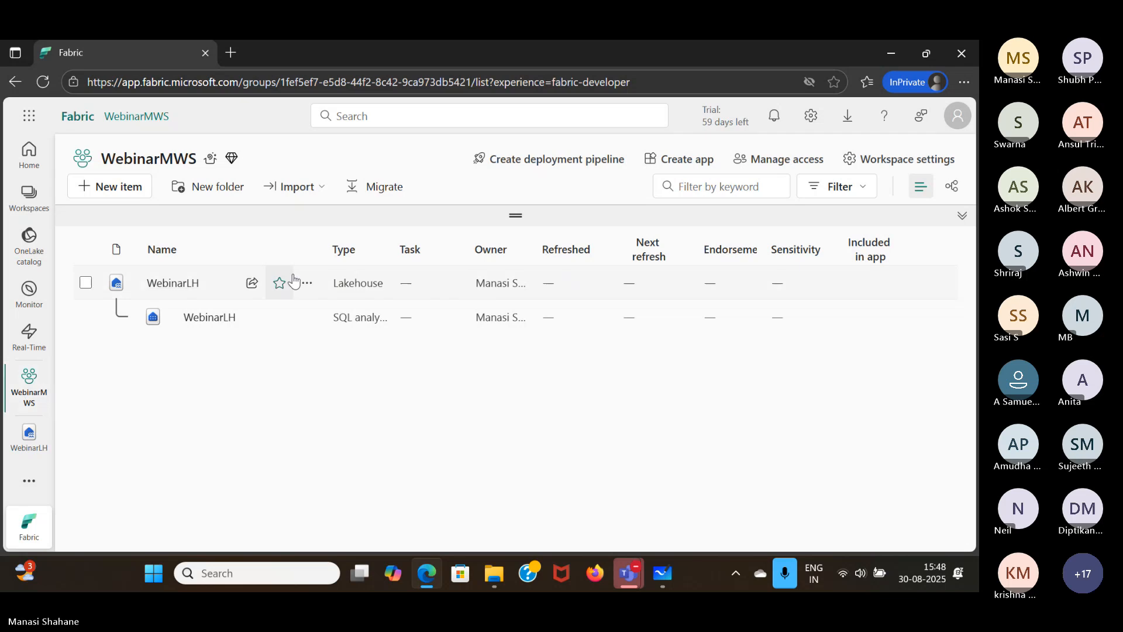
{"action": "left_click", "coordinate": [43, 82]}
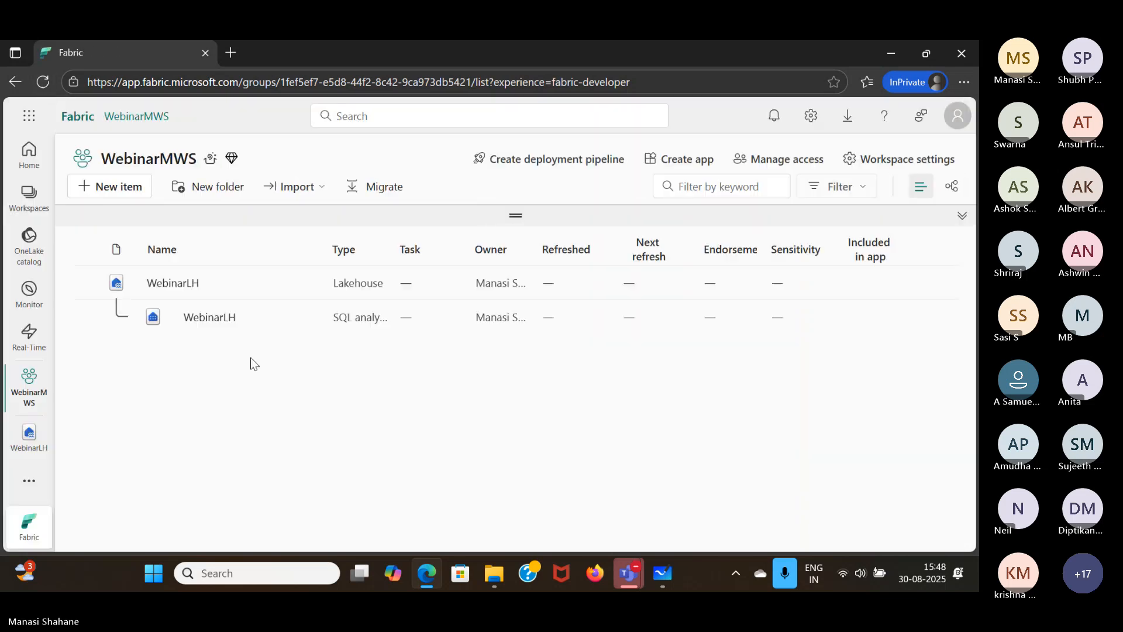
- Review the actions available for the WebinarLH lakehouse item without choosing one, and open the lakehouse
{"action": "left_click", "coordinate": [309, 284]}
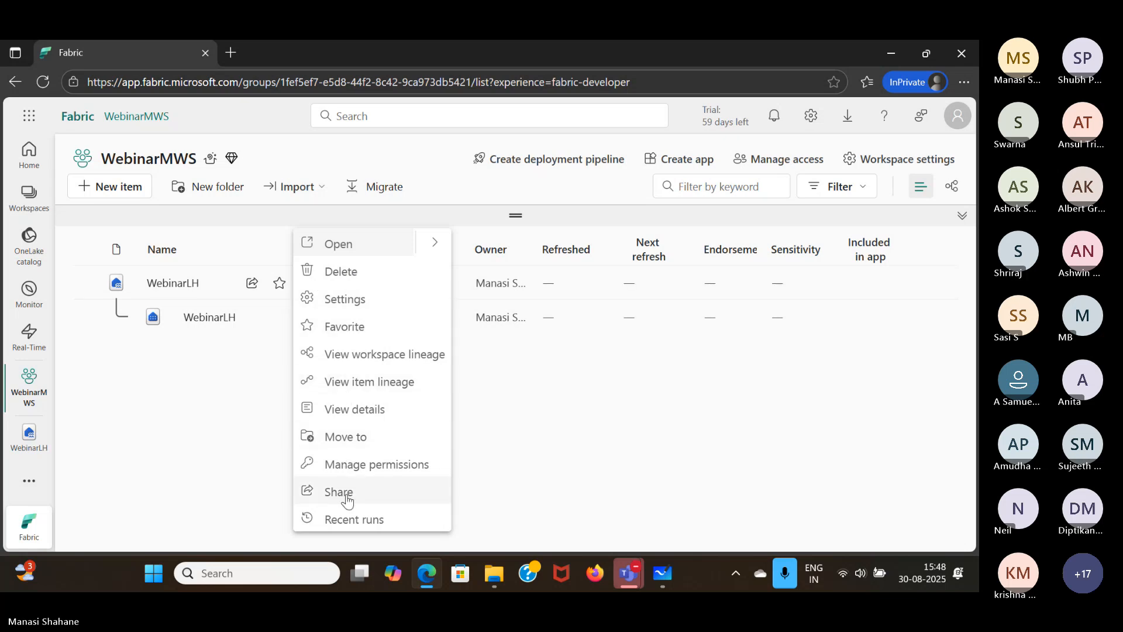
{"action": "left_click", "coordinate": [188, 437]}
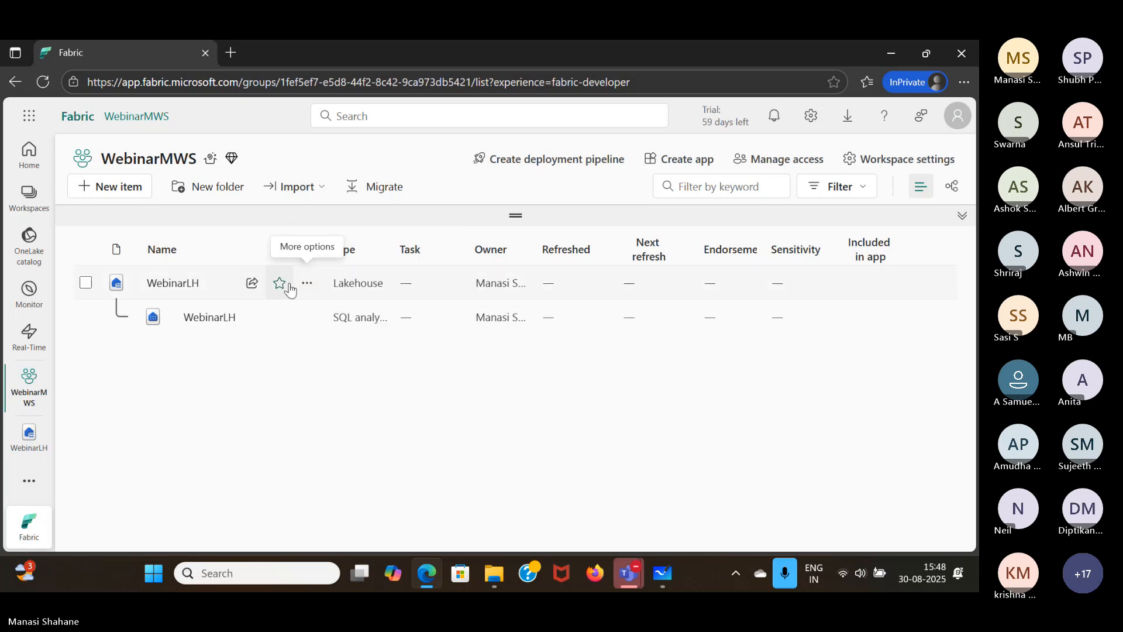
{"action": "left_click", "coordinate": [305, 284]}
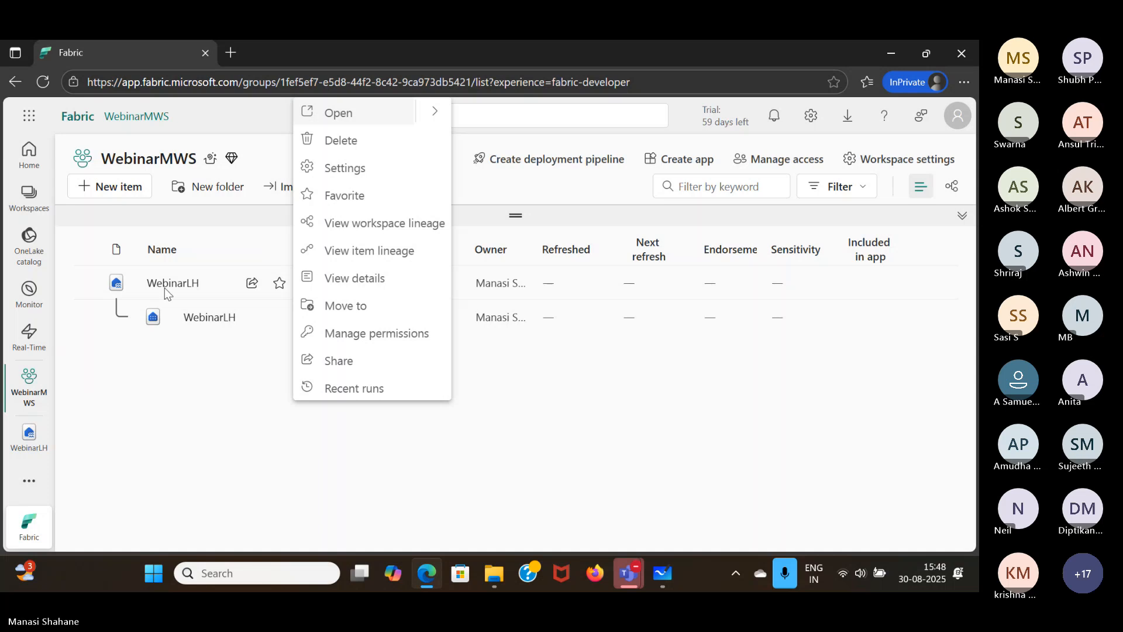
{"action": "left_click", "coordinate": [195, 401]}
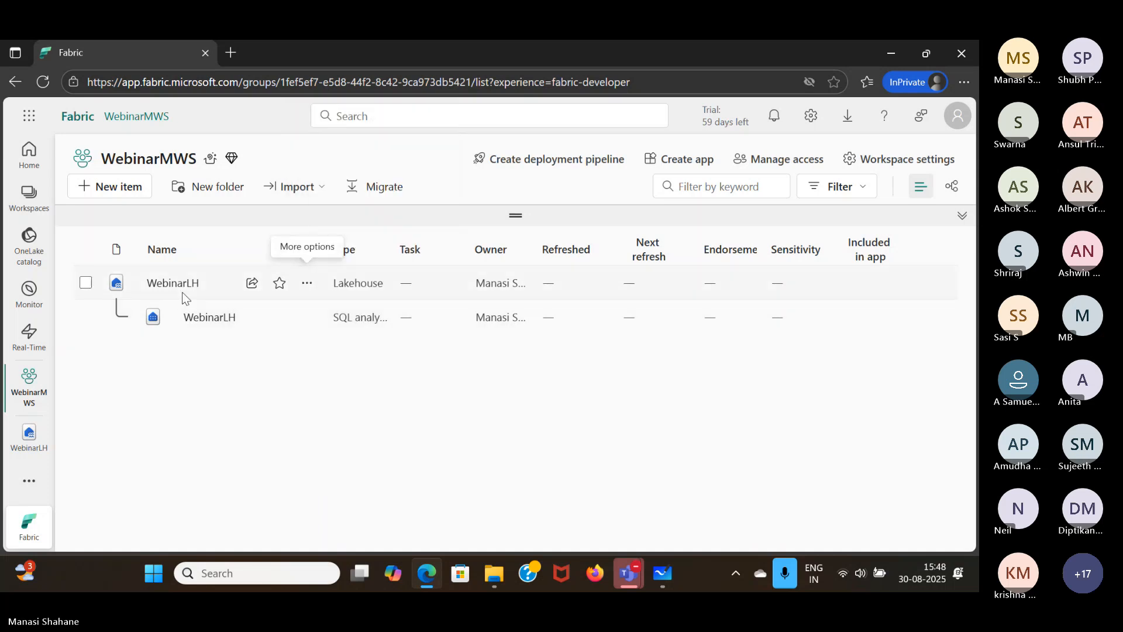
{"action": "left_click", "coordinate": [174, 284]}
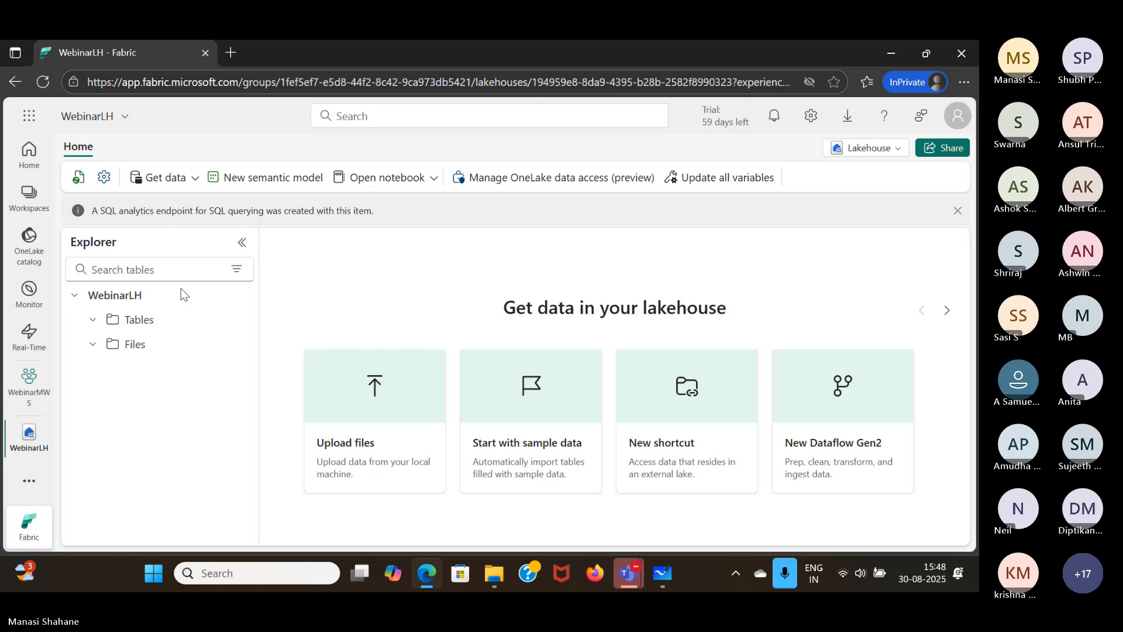
- Go back to the WebinarMWS workspace, check the refreshed recent runs for the WebinarLH lakehouse, and close them
{"action": "left_click", "coordinate": [35, 386]}
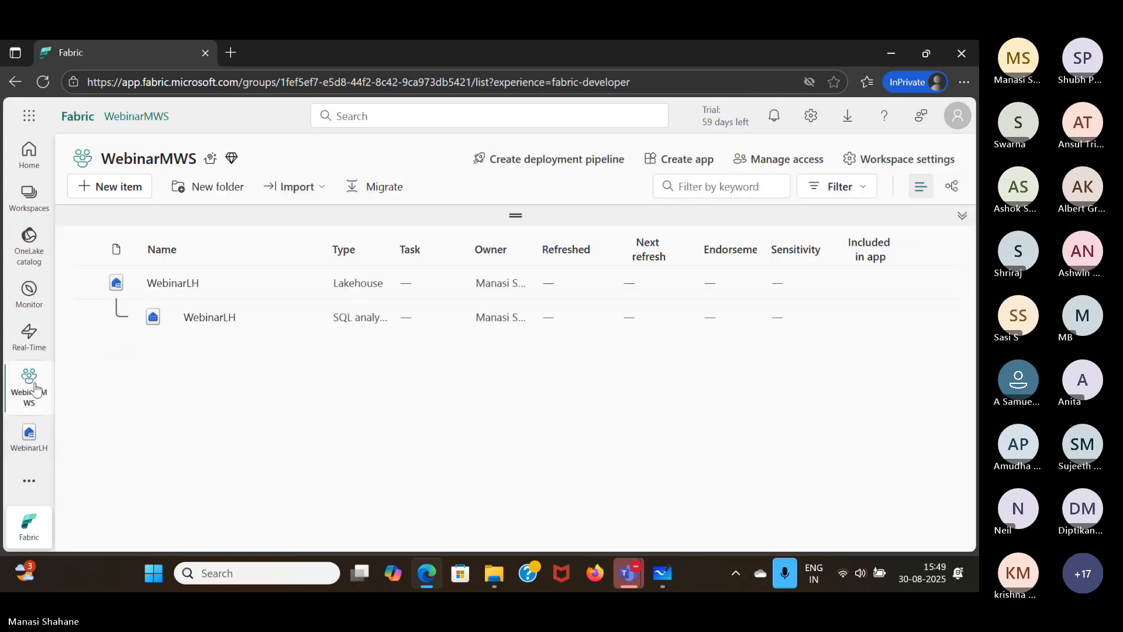
{"action": "mouse_move", "coordinate": [254, 290]}
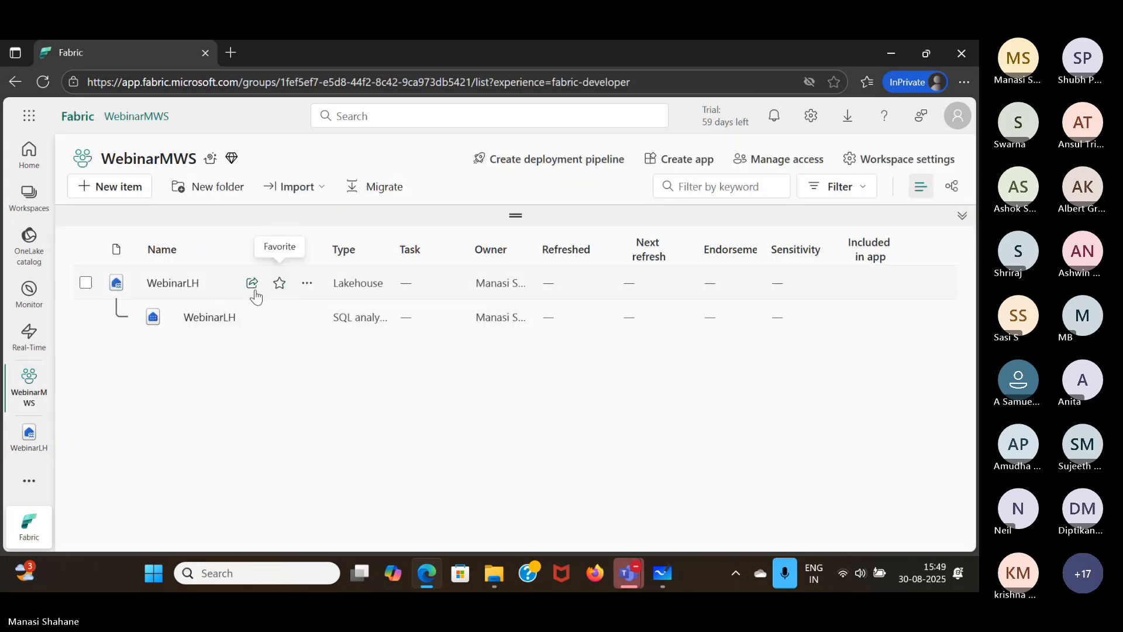
{"action": "left_click", "coordinate": [304, 284]}
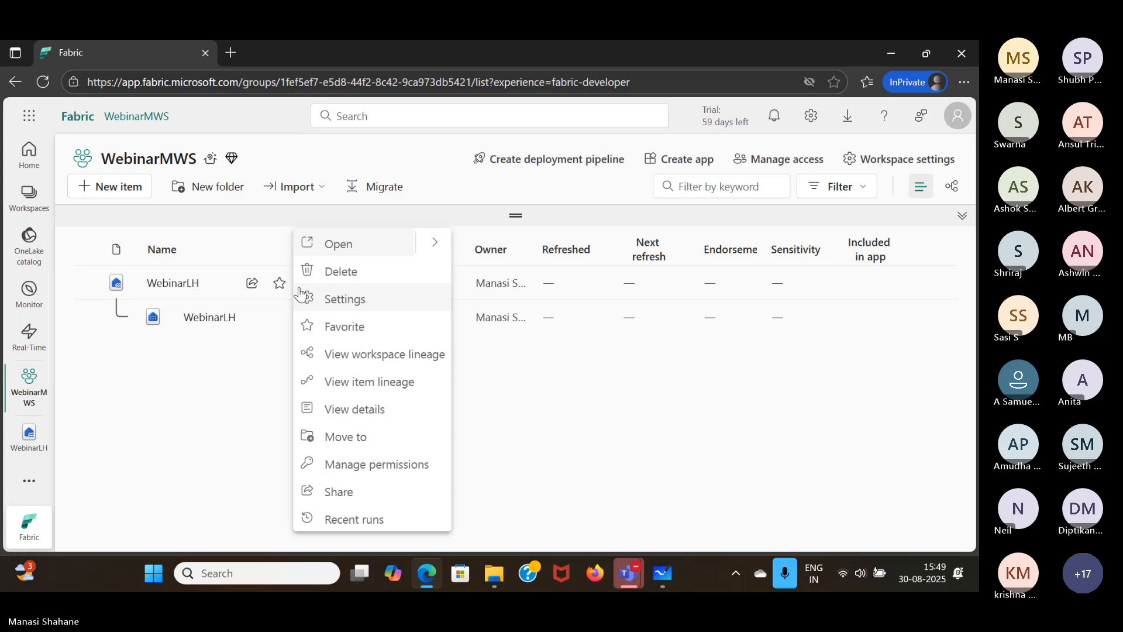
{"action": "left_click", "coordinate": [384, 523]}
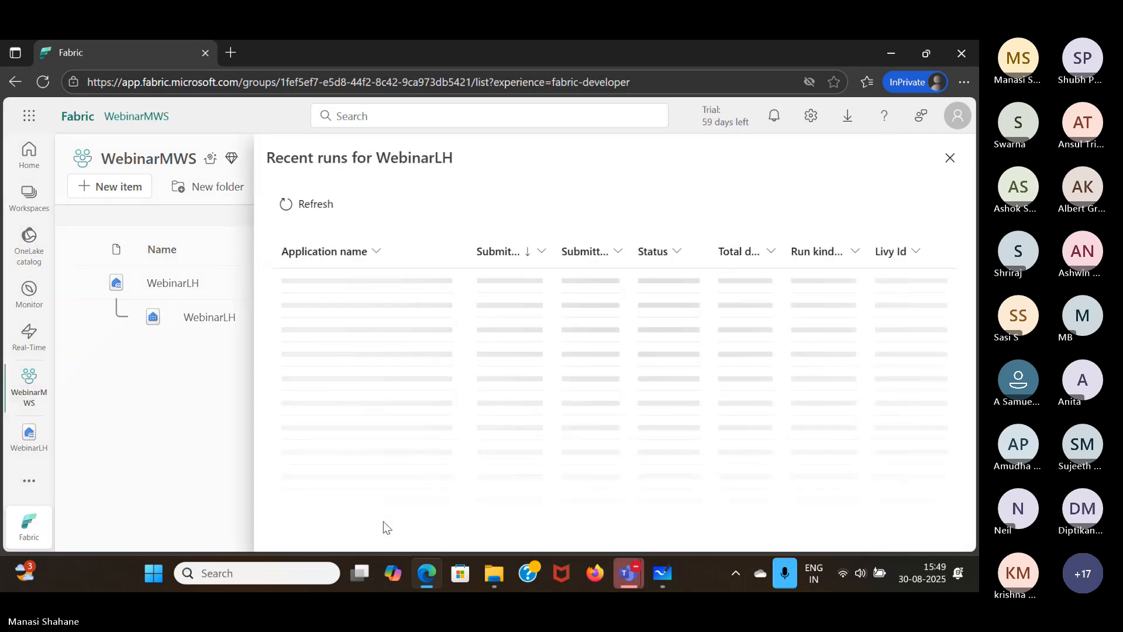
{"action": "left_click", "coordinate": [304, 202]}
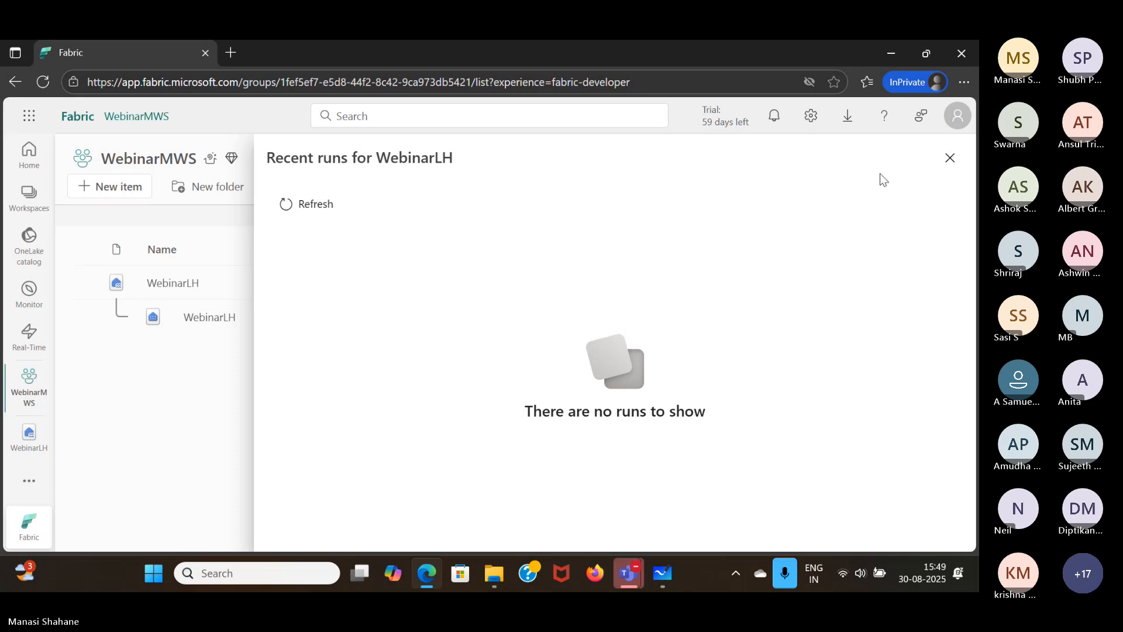
{"action": "left_click", "coordinate": [949, 159]}
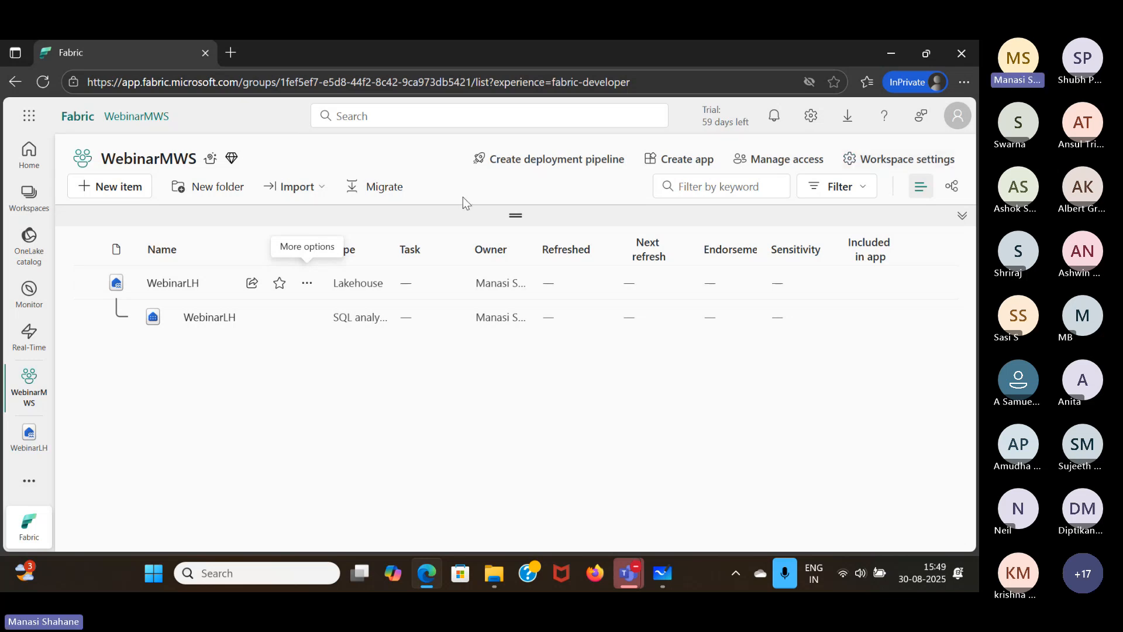
- Open the WebinarLH lakehouse once more, return to the WebinarMWS workspace and reload its item list
{"action": "left_click", "coordinate": [175, 284]}
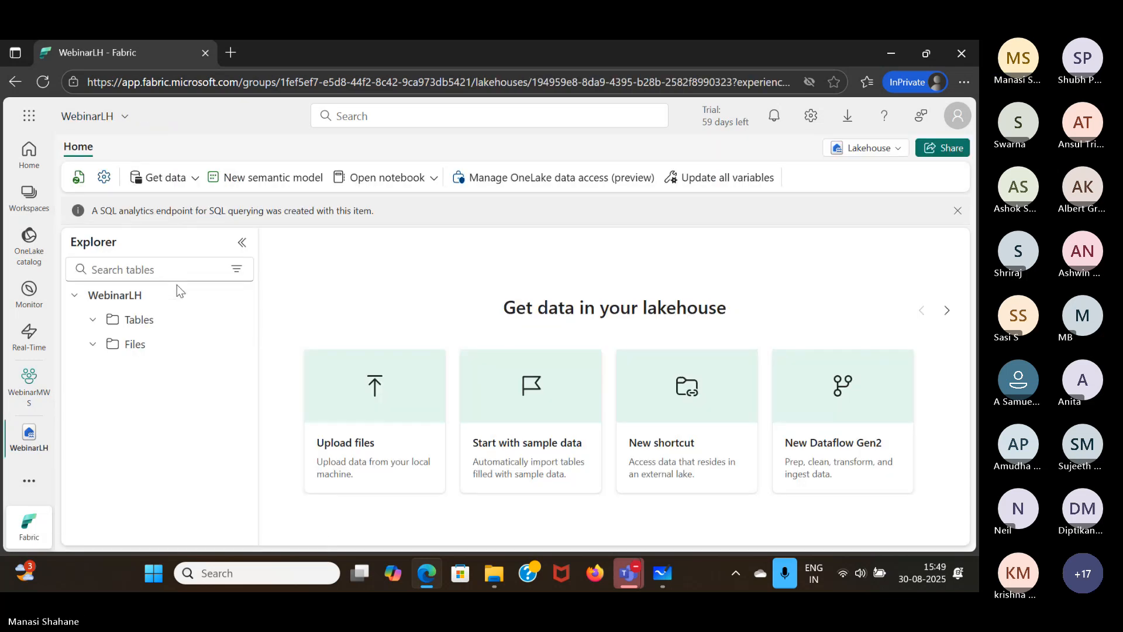
{"action": "left_click", "coordinate": [38, 386]}
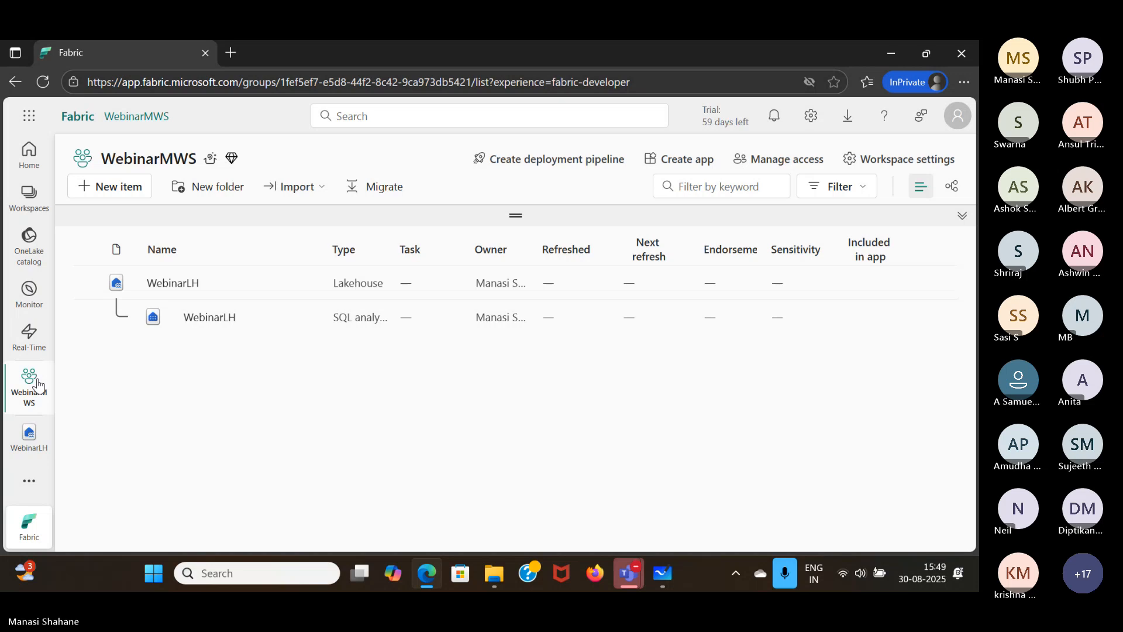
{"action": "left_click", "coordinate": [47, 87]}
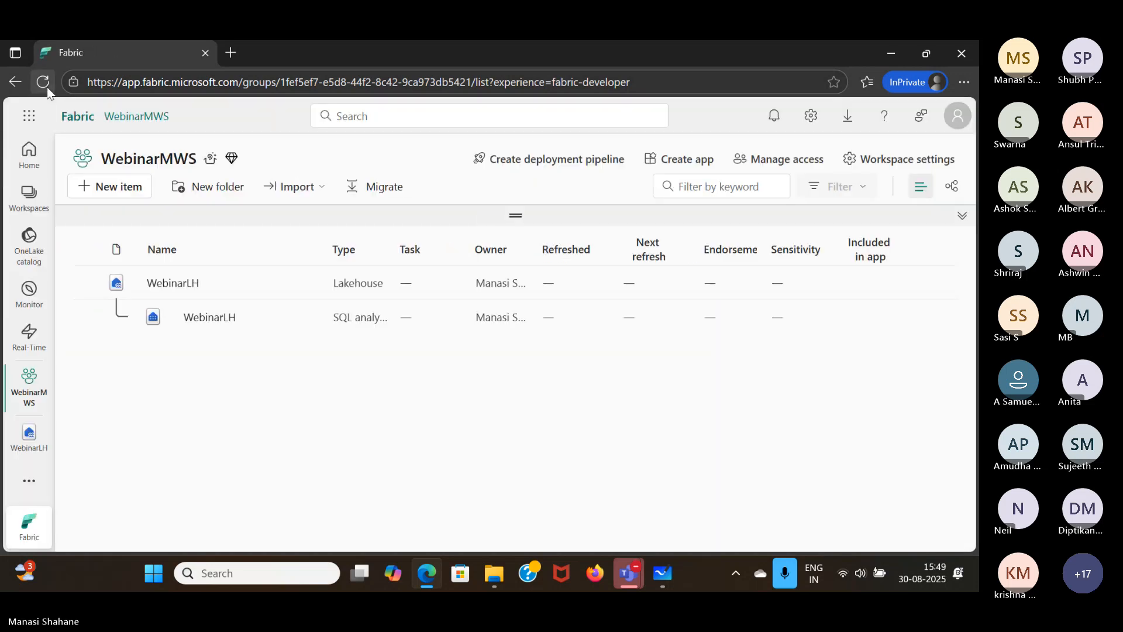
{"action": "left_click", "coordinate": [43, 82]}
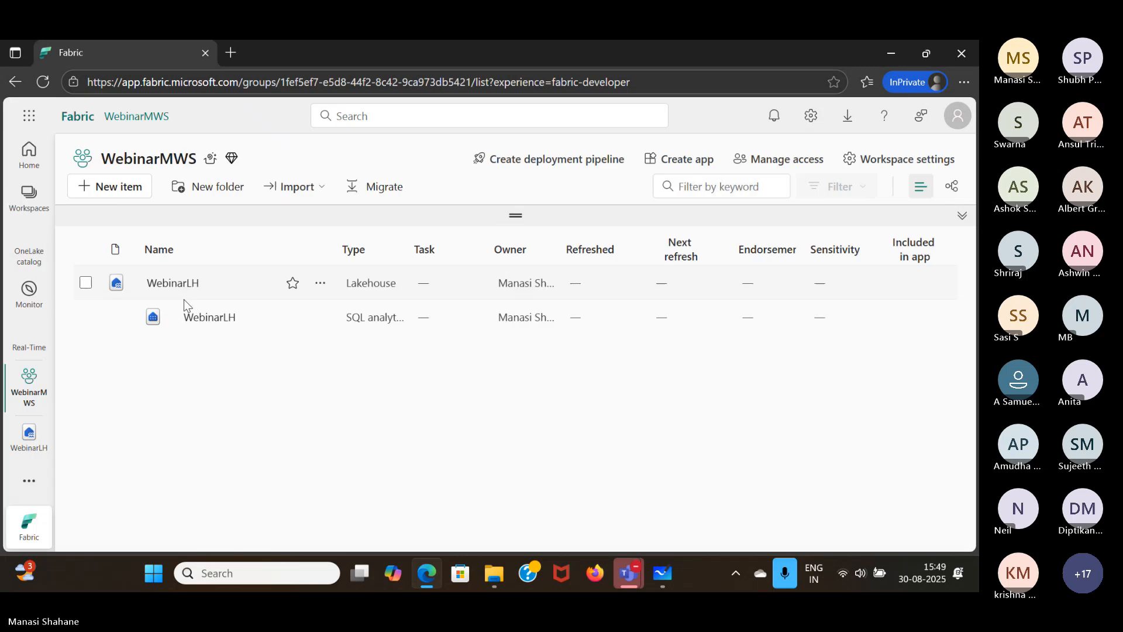
- View the WebinarLH SQL analytics endpoint, switch to the WebinarLH lakehouse, and return to the WebinarMWS workspace
{"action": "left_click", "coordinate": [219, 316]}
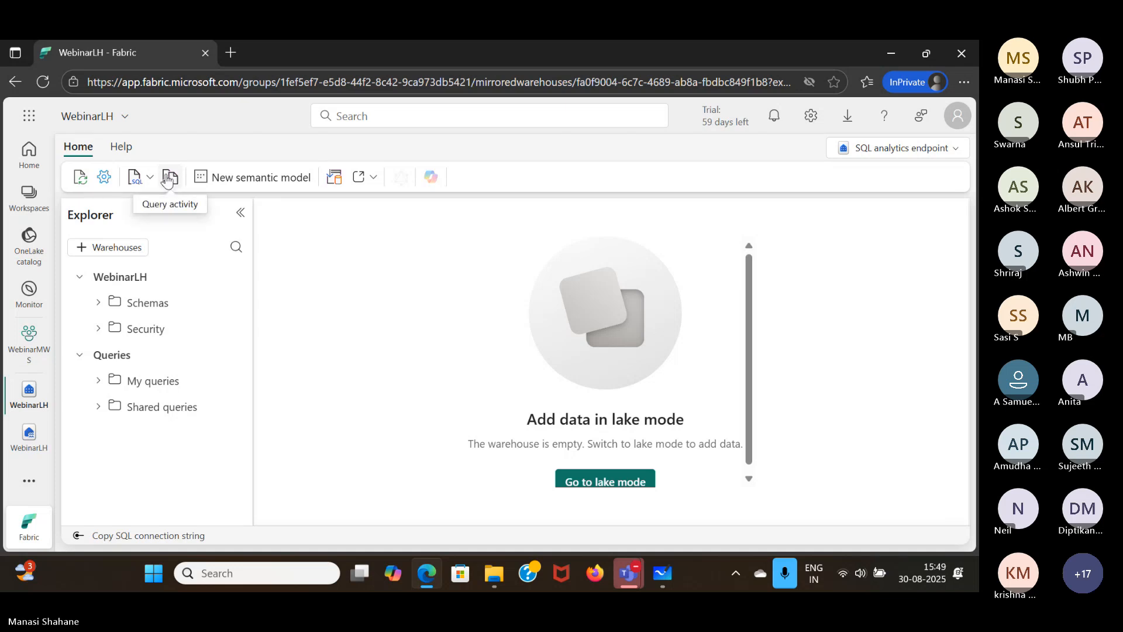
{"action": "left_click", "coordinate": [23, 462]}
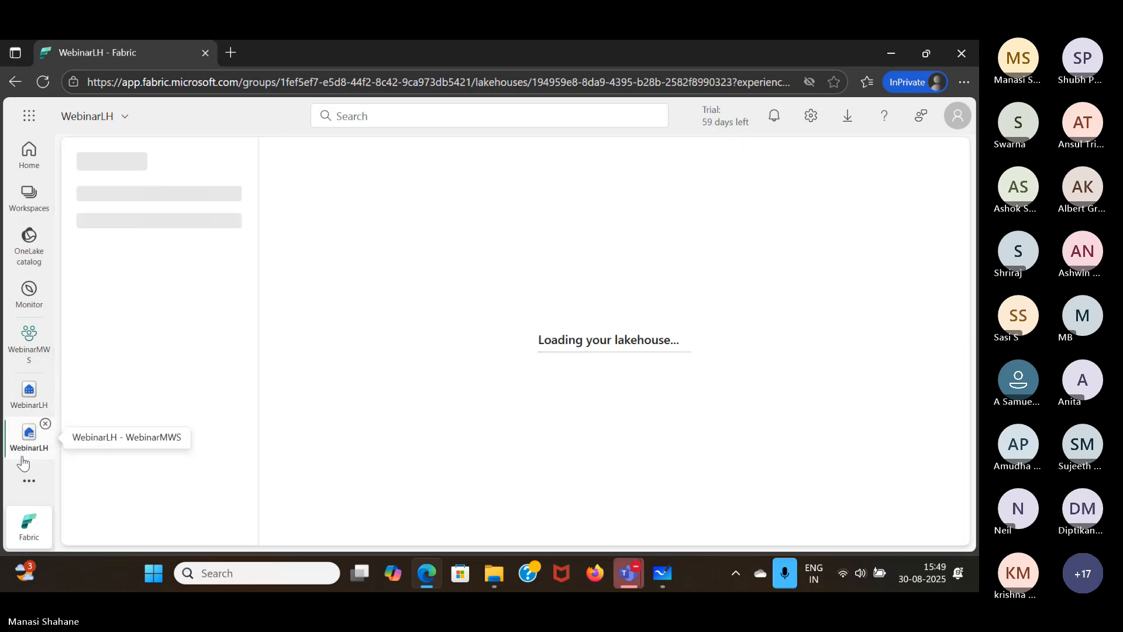
{"action": "left_click", "coordinate": [25, 364]}
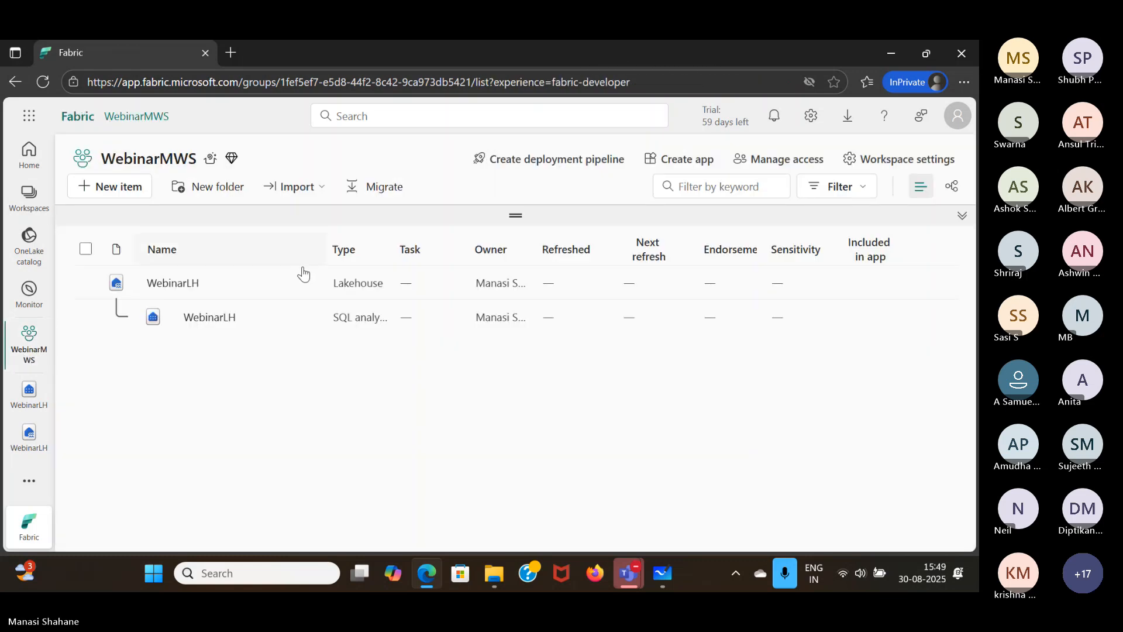
{"action": "left_click", "coordinate": [724, 58]}
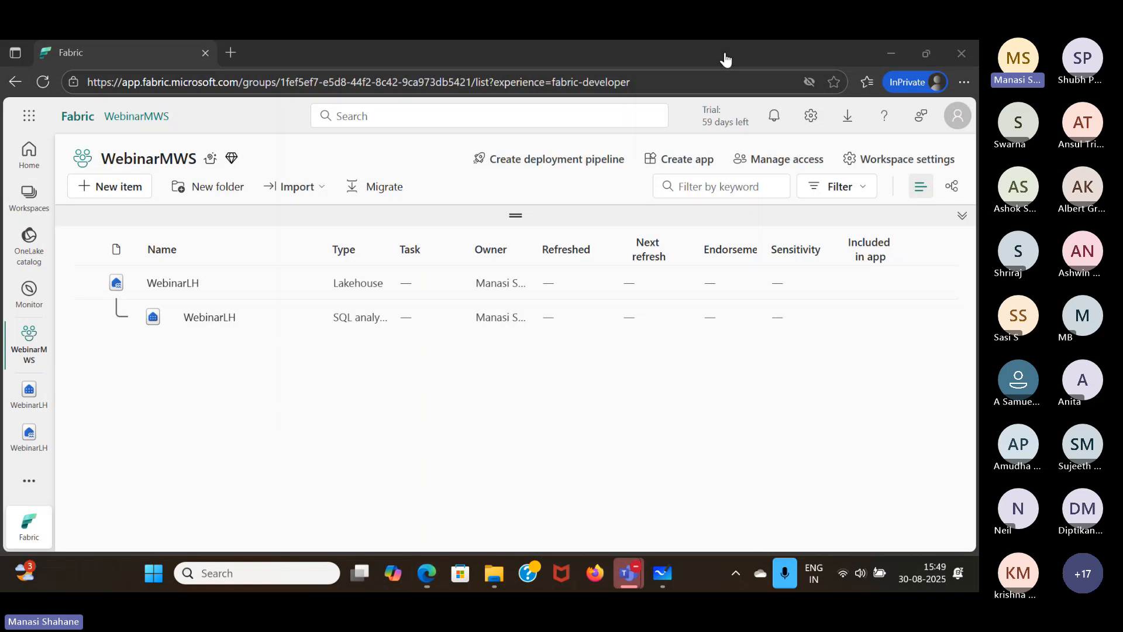
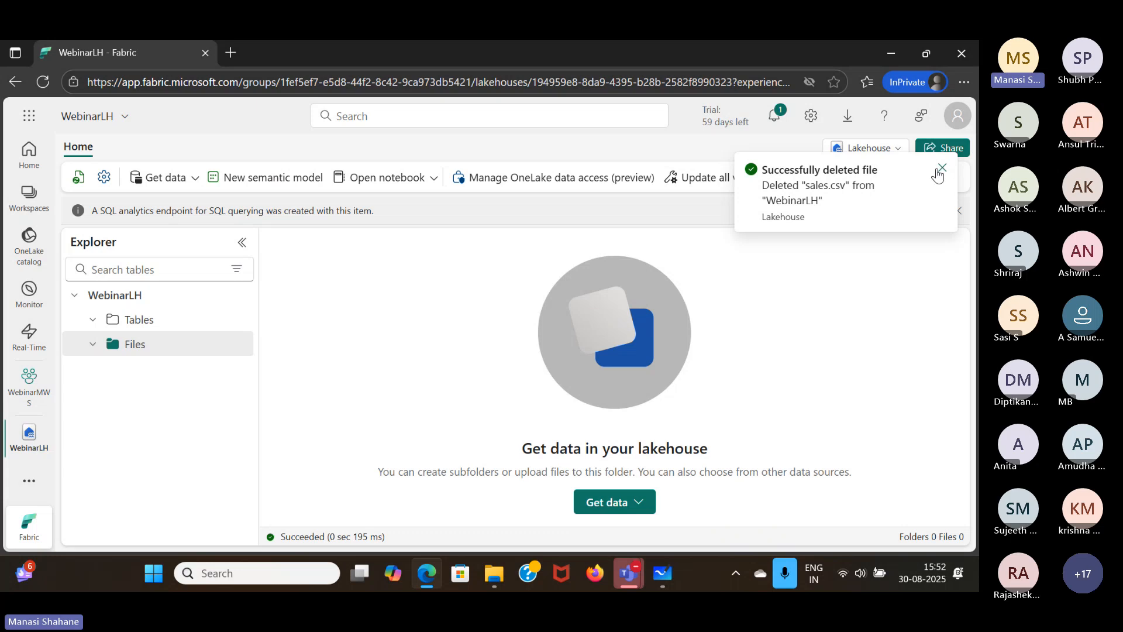
- Dismiss the file deletion notification and both information banners in the WebinarLH lakehouse
{"action": "left_click", "coordinate": [942, 168]}
{"action": "left_click", "coordinate": [958, 211]}
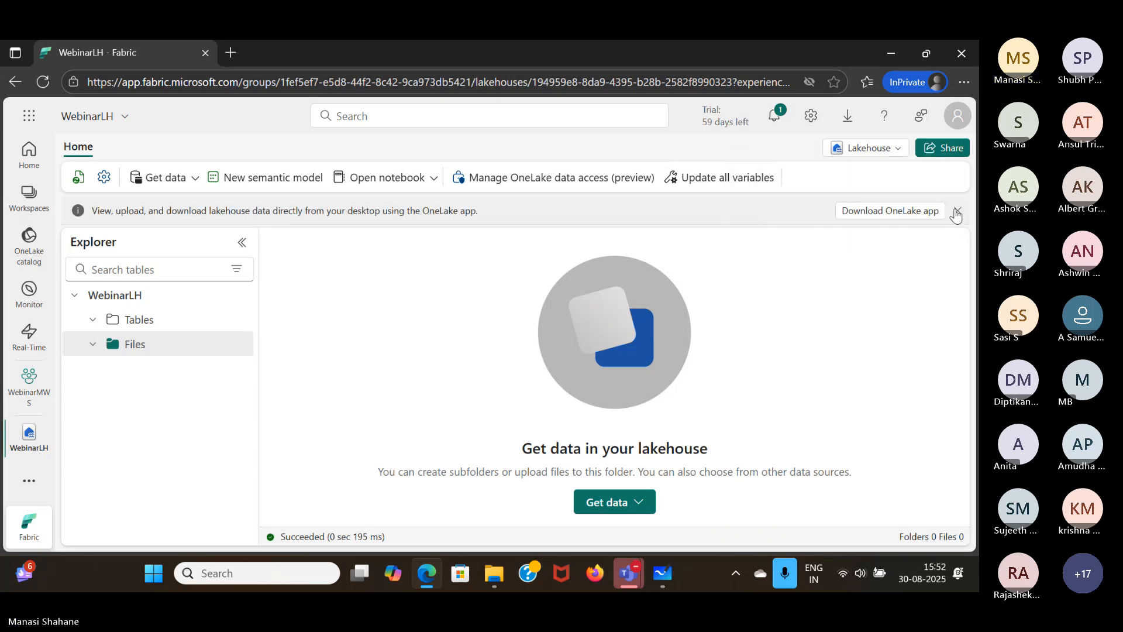
{"action": "left_click", "coordinate": [957, 211]}
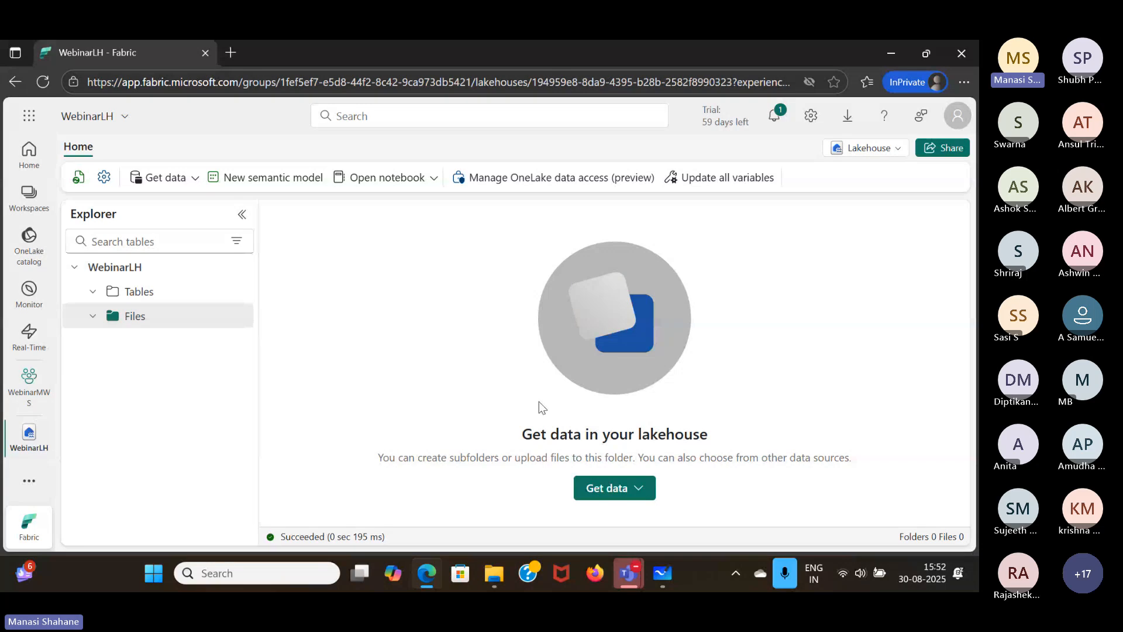
- Switch to Microsoft Whiteboard to view the OneLake diagram with the Sales and Marketing workspaces, and return to Fabric in Edge
{"action": "mouse_move", "coordinate": [666, 584]}
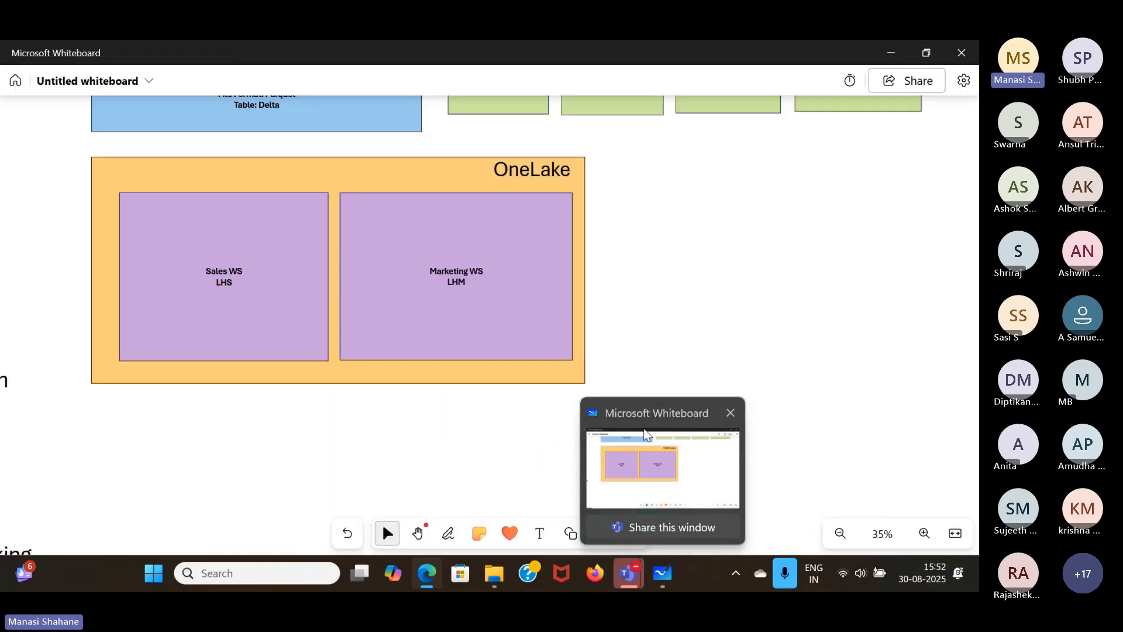
{"action": "left_click", "coordinate": [645, 434]}
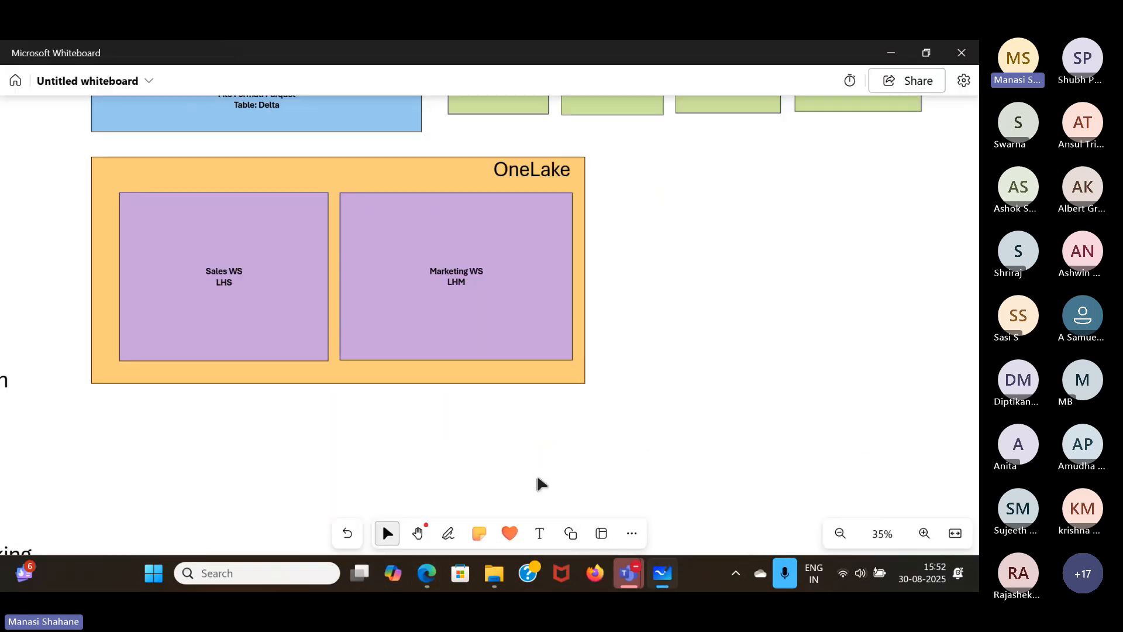
{"action": "mouse_move", "coordinate": [429, 578]}
{"action": "left_click", "coordinate": [418, 515]}
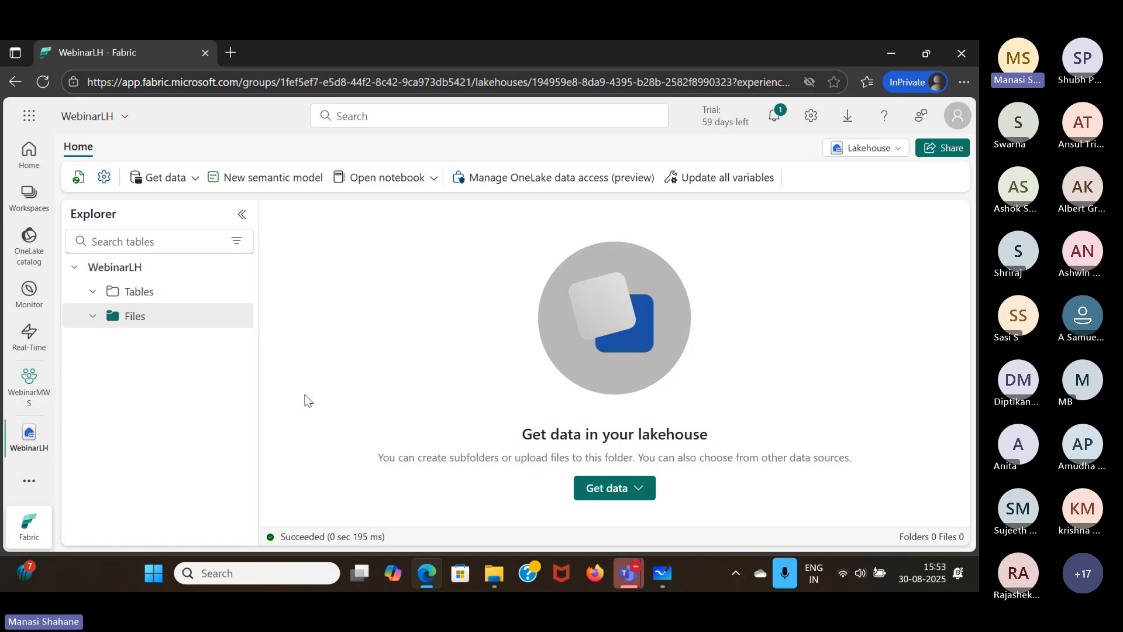
- Review the actions available for the Tables and Files folders, and the lakehouse's Get data options, without choosing any
{"action": "mouse_move", "coordinate": [204, 318]}
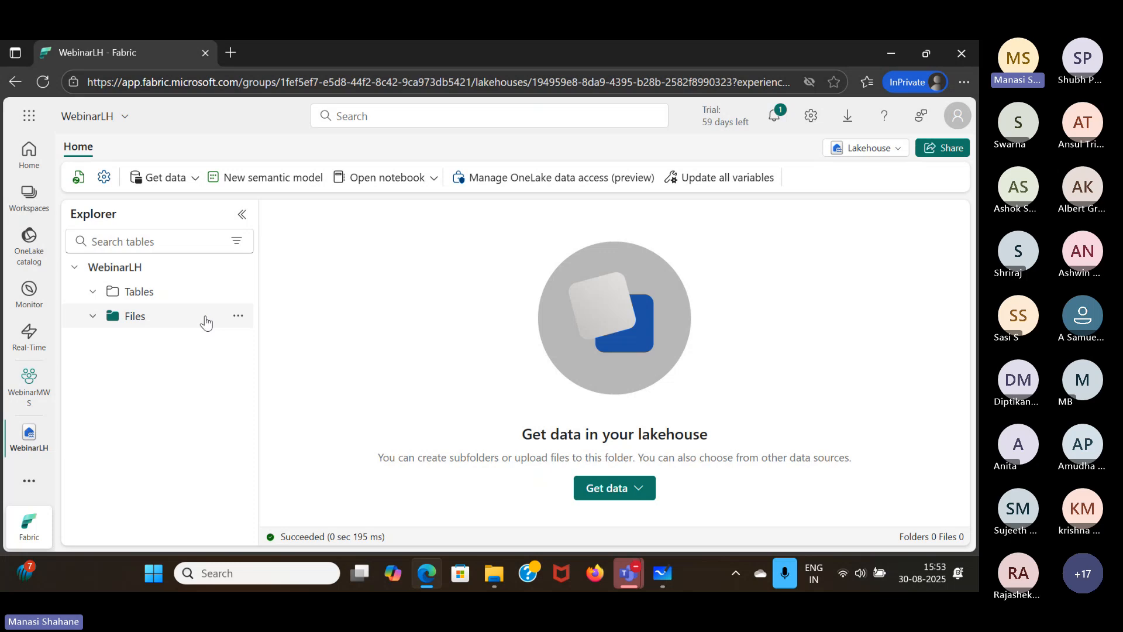
{"action": "left_click", "coordinate": [239, 293]}
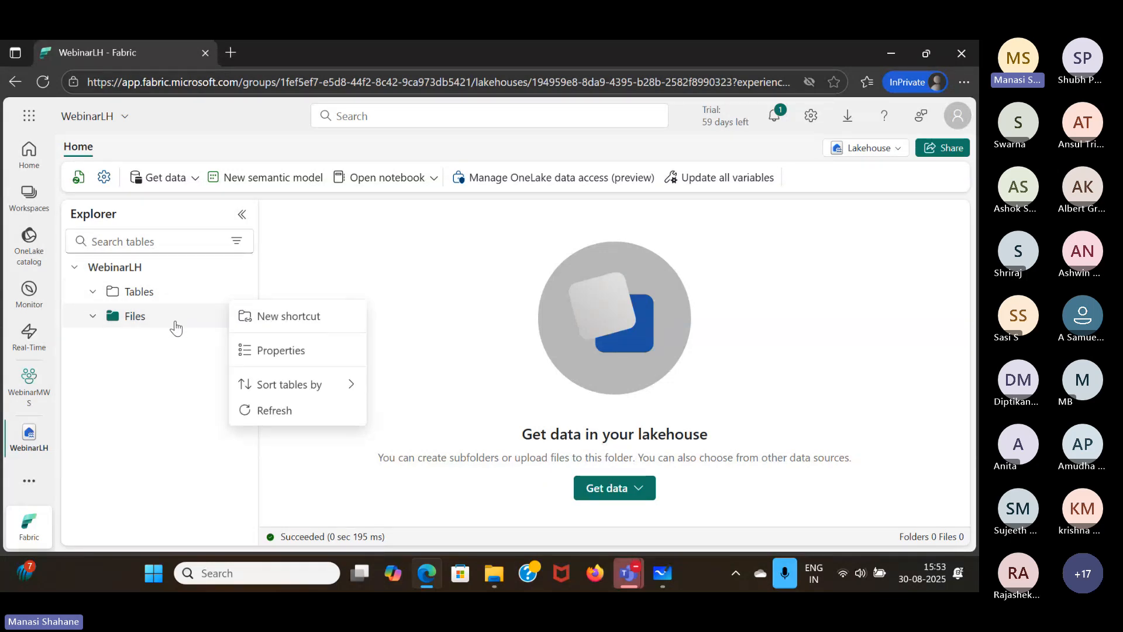
{"action": "left_click", "coordinate": [175, 322]}
{"action": "left_click", "coordinate": [237, 318]}
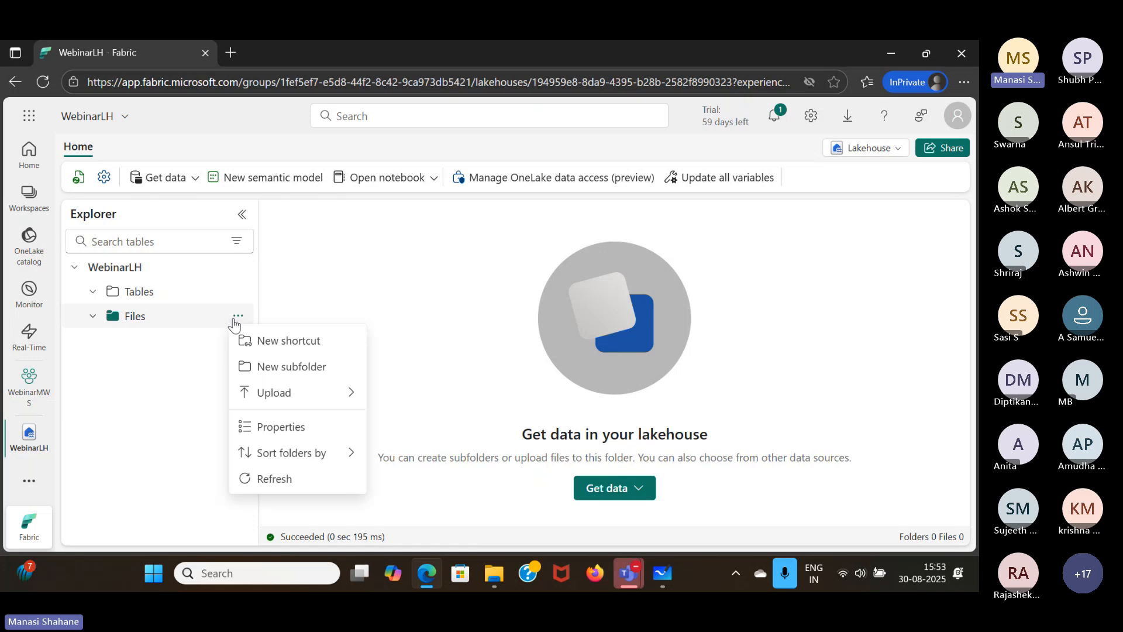
{"action": "left_click", "coordinate": [465, 351]}
{"action": "left_click", "coordinate": [192, 187]}
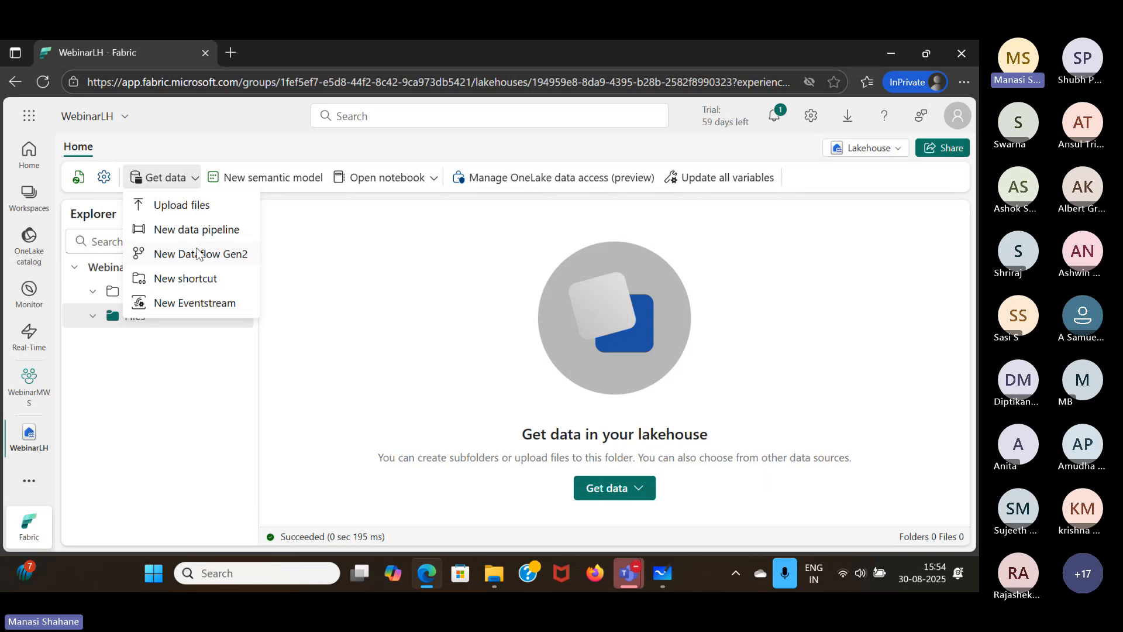
- Go to the WebinarMWS workspace, look through the Get data item types offered for a new item, and close the list
{"action": "left_click", "coordinate": [39, 397]}
{"action": "left_click", "coordinate": [106, 193]}
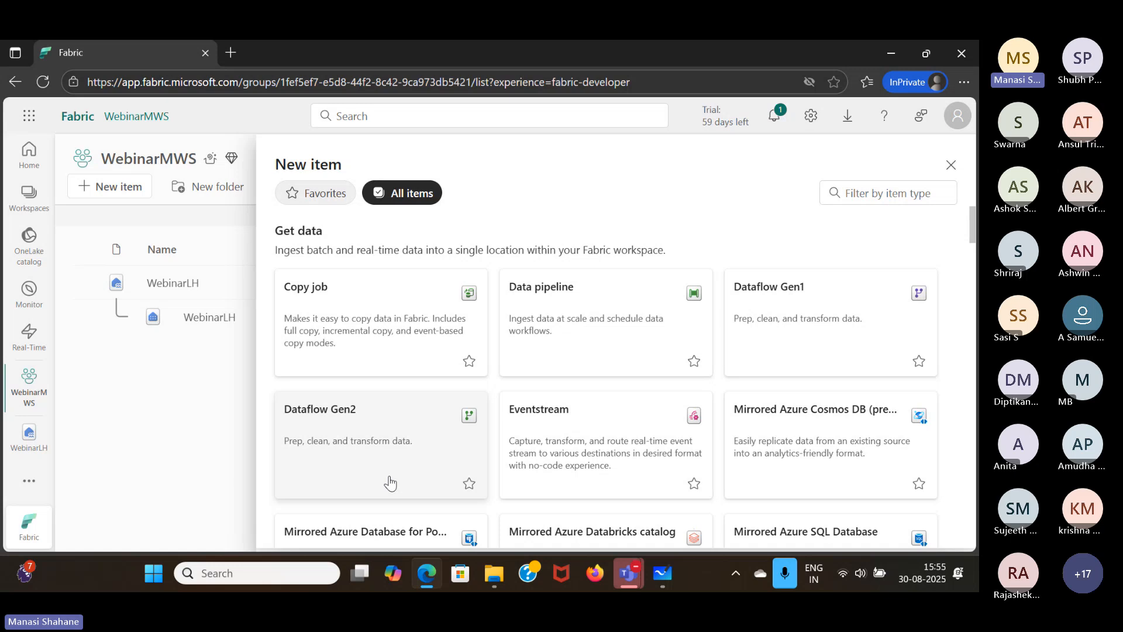
{"action": "left_click", "coordinate": [952, 165]}
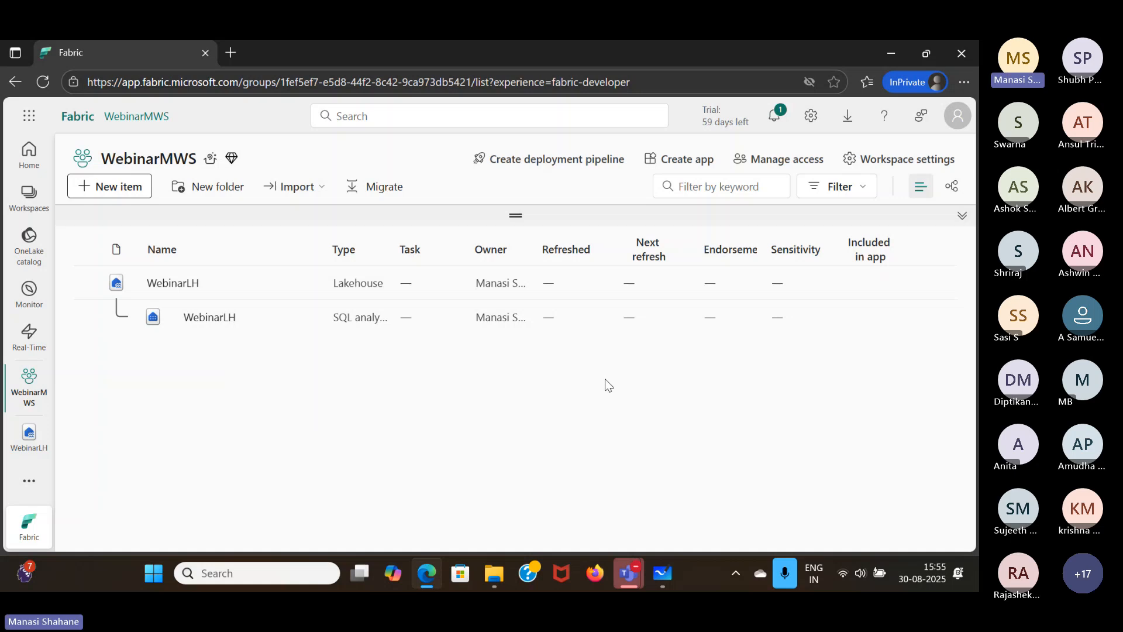
- In Microsoft Whiteboard, delete the "Semantic model (default)" line from the Lakehouse notes and renumber SQL Analytics Endpoint as 2
{"action": "left_click", "coordinate": [662, 573]}
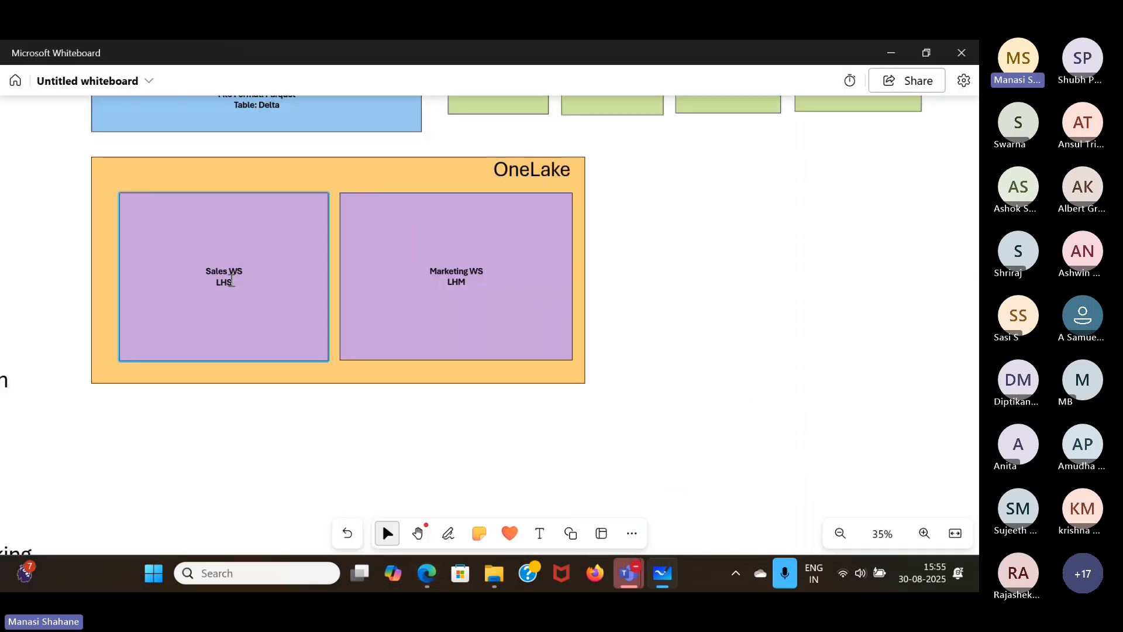
{"action": "scroll", "coordinate": [637, 355], "scroll_direction": "left", "scroll_amount": 10}
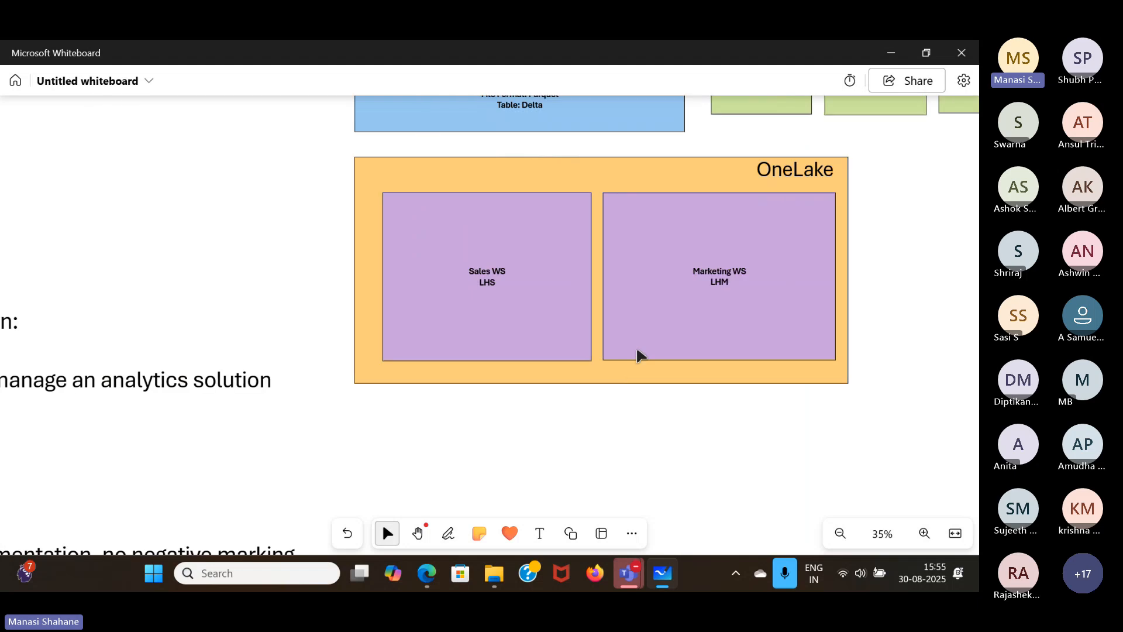
{"action": "scroll", "coordinate": [636, 356], "scroll_direction": "left", "scroll_amount": 5}
{"action": "scroll", "coordinate": [637, 356], "scroll_direction": "down", "scroll_amount": 14}
{"action": "scroll", "coordinate": [636, 356], "scroll_direction": "left", "scroll_amount": 10}
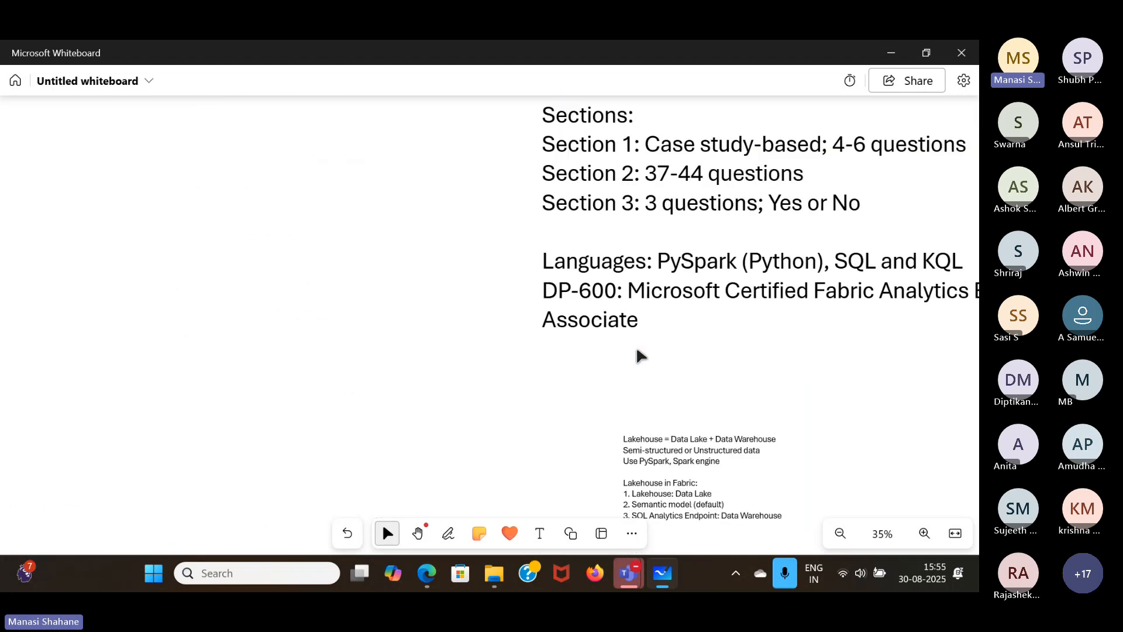
{"action": "scroll", "coordinate": [637, 354], "scroll_direction": "down", "scroll_amount": 3}
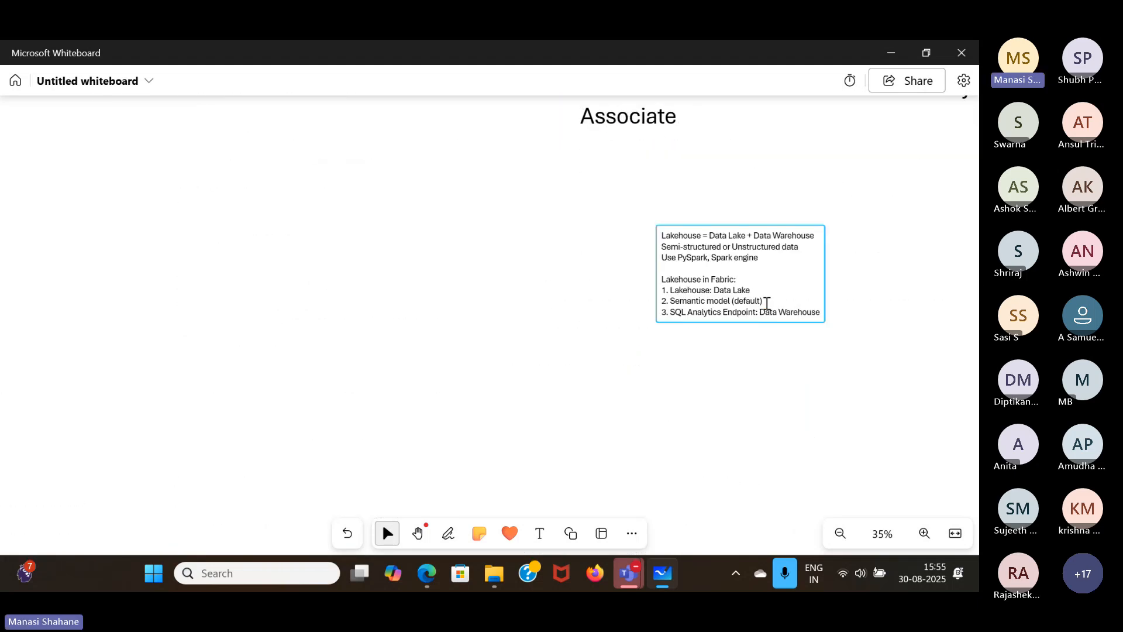
{"action": "left_click", "coordinate": [766, 304]}
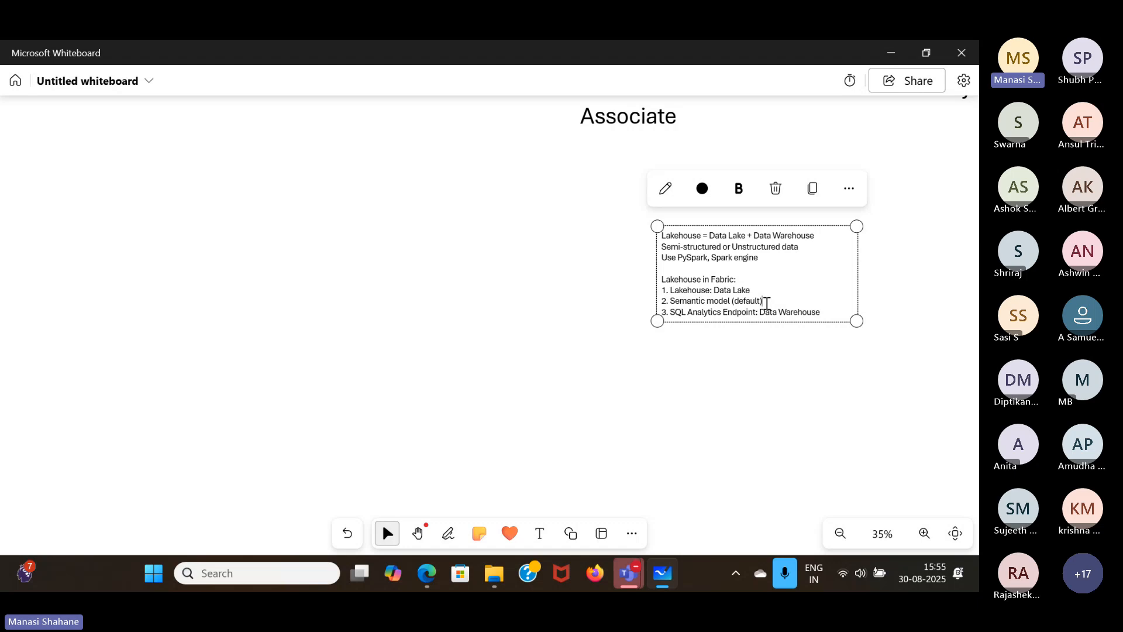
{"action": "triple_click", "coordinate": [766, 304]}
{"action": "key", "text": "BackSpace"}
{"action": "key", "text": "BackSpace"}
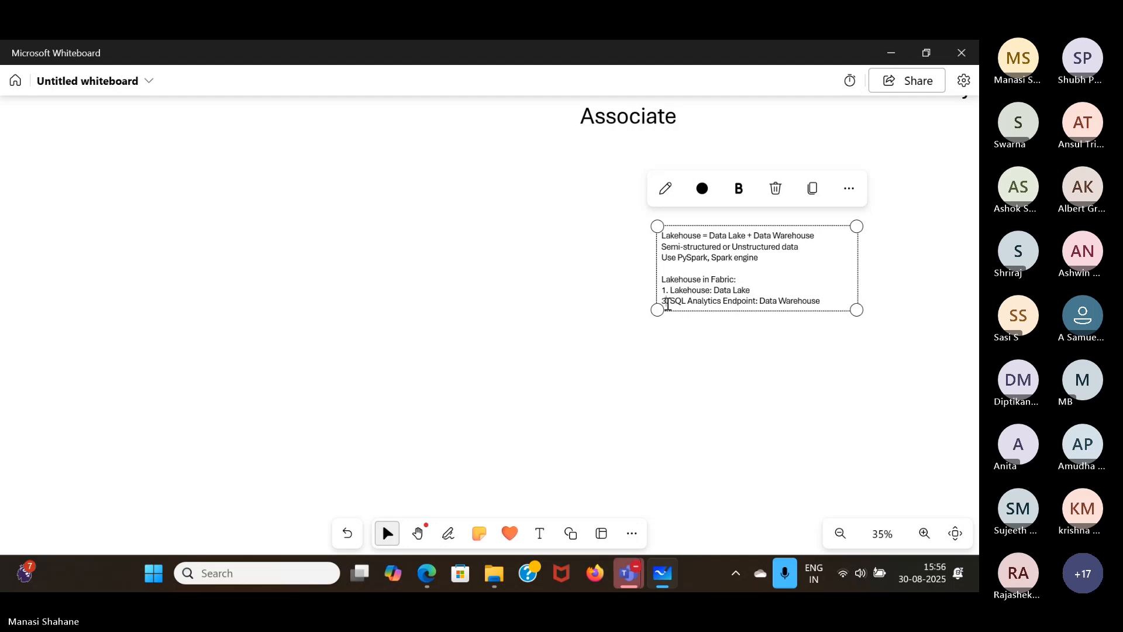
{"action": "key", "text": "BackSpace"}
{"action": "left_click", "coordinate": [702, 339]}
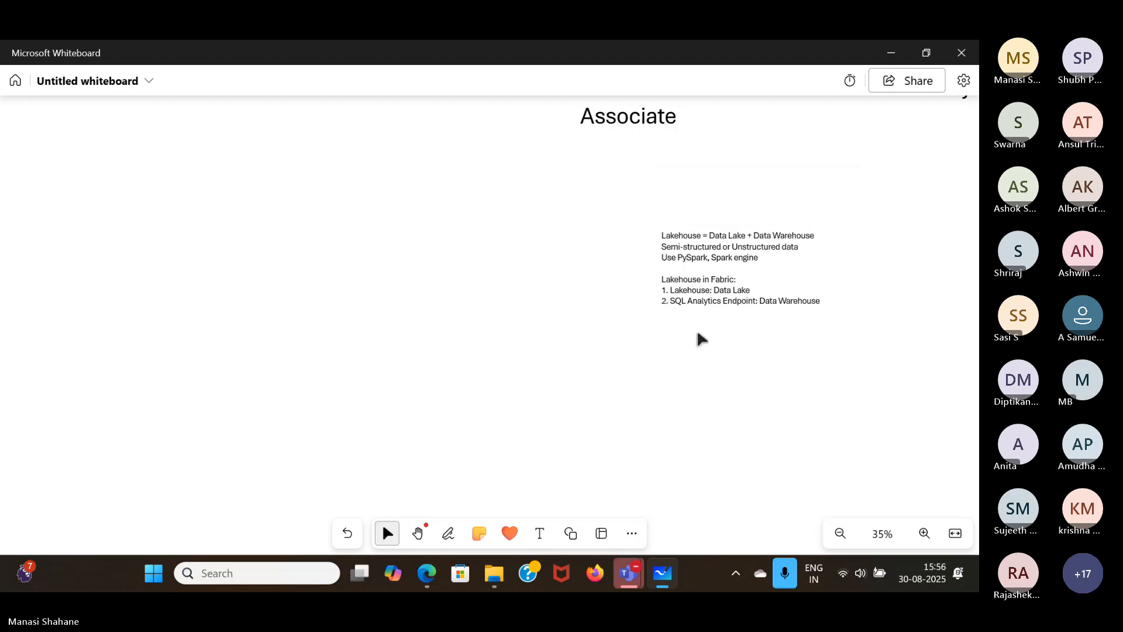
- Move the Lakehouse notes text box from below the DP-600 text to just beneath the OneLake diagram
{"action": "scroll", "coordinate": [772, 321], "scroll_direction": "up", "scroll_amount": 1}
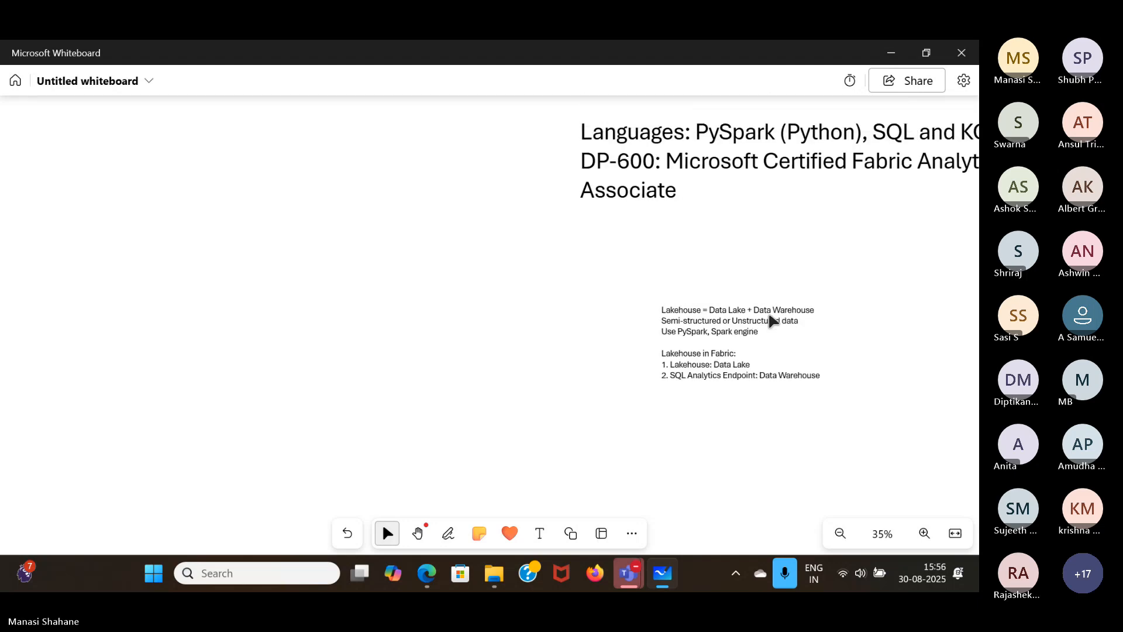
{"action": "scroll", "coordinate": [772, 321], "scroll_direction": "right", "scroll_amount": 8}
{"action": "scroll", "coordinate": [772, 321], "scroll_direction": "up", "scroll_amount": 3}
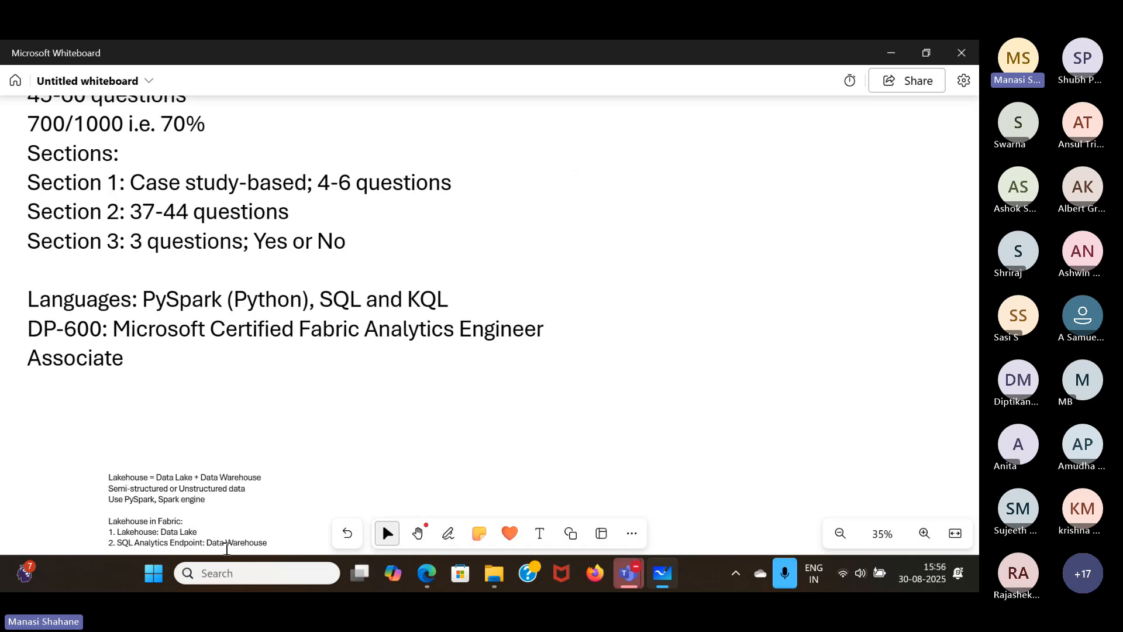
{"action": "left_click_drag", "start_coordinate": [262, 518], "coordinate": [770, 215]}
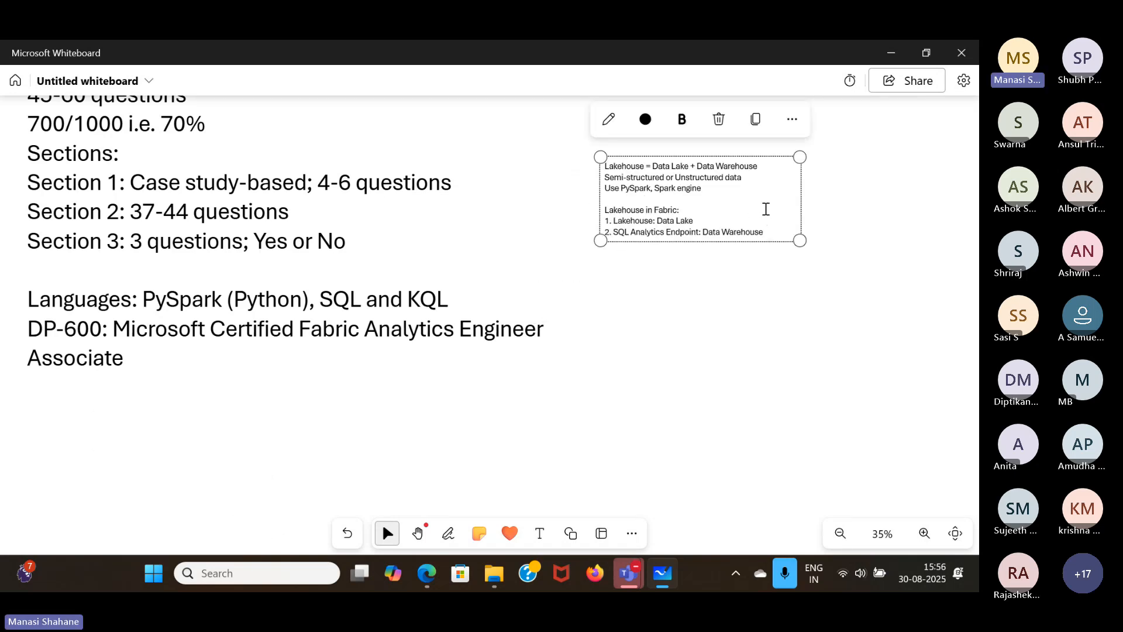
{"action": "left_click", "coordinate": [814, 359]}
{"action": "scroll", "coordinate": [814, 359], "scroll_direction": "up", "scroll_amount": 5}
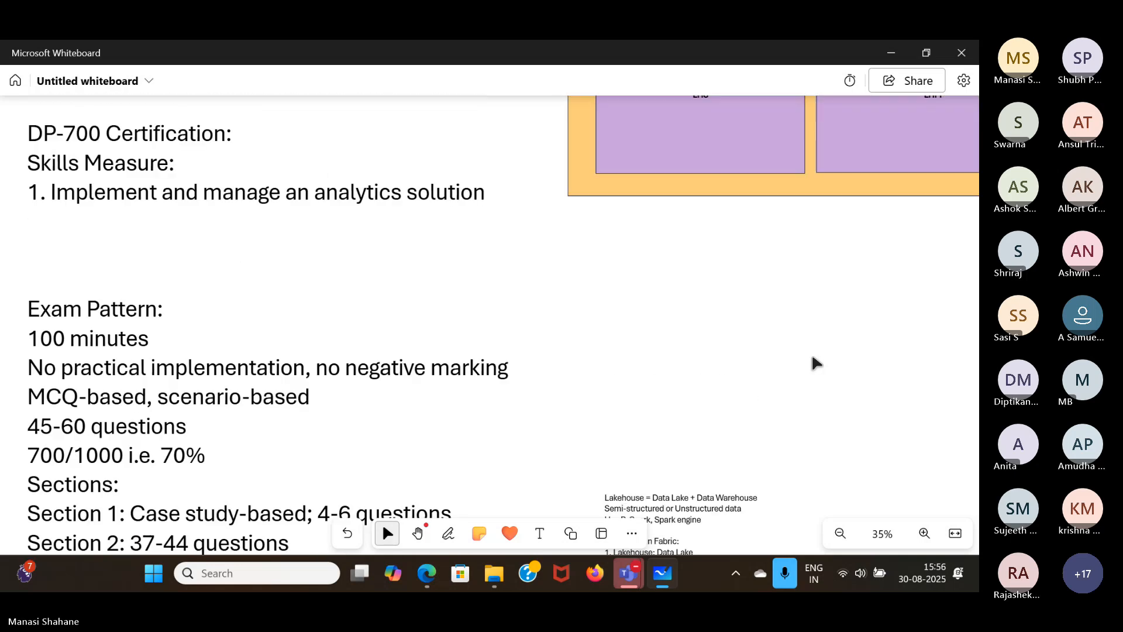
{"action": "scroll", "coordinate": [813, 358], "scroll_direction": "down", "scroll_amount": 3}
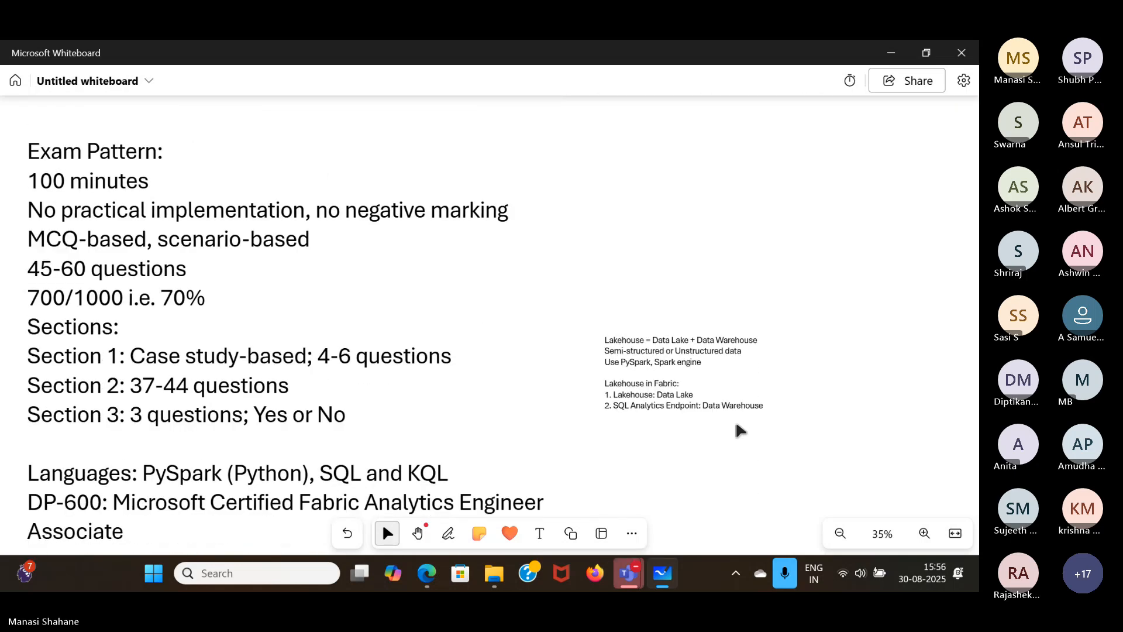
{"action": "left_click_drag", "start_coordinate": [739, 422], "coordinate": [891, 228]}
{"action": "scroll", "coordinate": [619, 344], "scroll_direction": "right", "scroll_amount": 4}
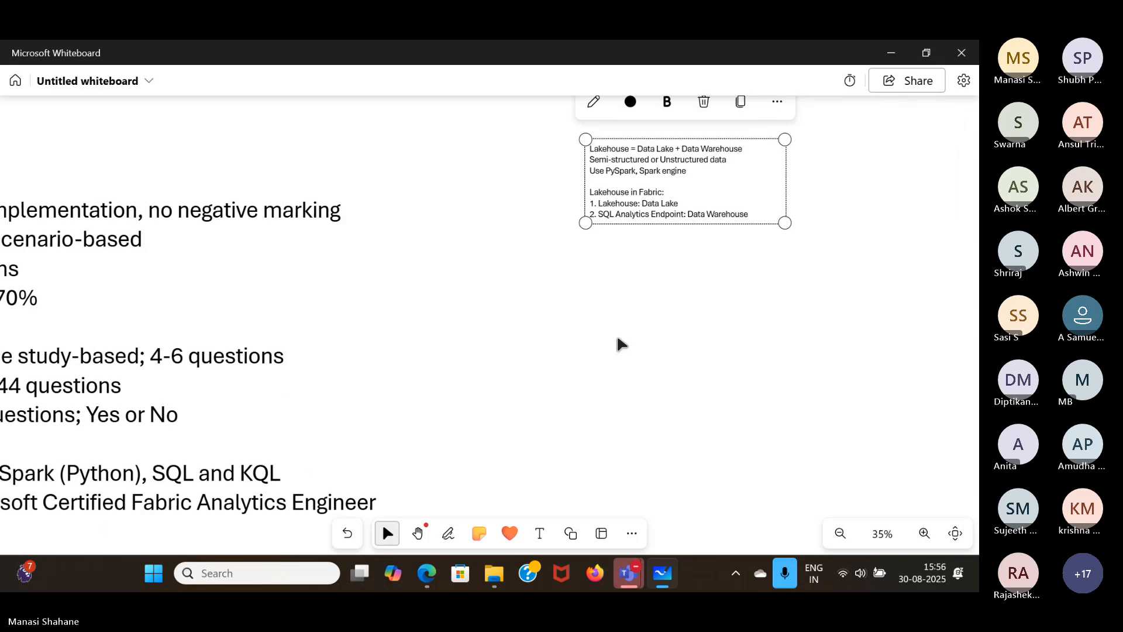
{"action": "scroll", "coordinate": [620, 344], "scroll_direction": "up", "scroll_amount": 5}
{"action": "scroll", "coordinate": [619, 344], "scroll_direction": "up", "scroll_amount": 2}
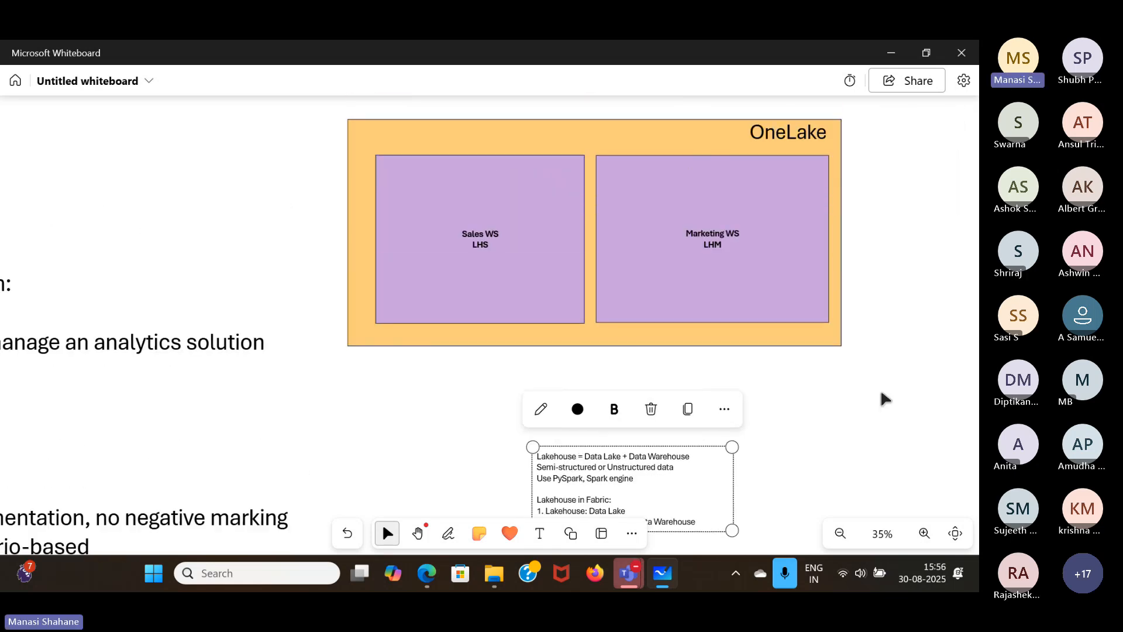
- Switch back to Fabric in Edge, open the WebinarLH lakehouse, and review its Get data options without choosing one
{"action": "mouse_move", "coordinate": [426, 573]}
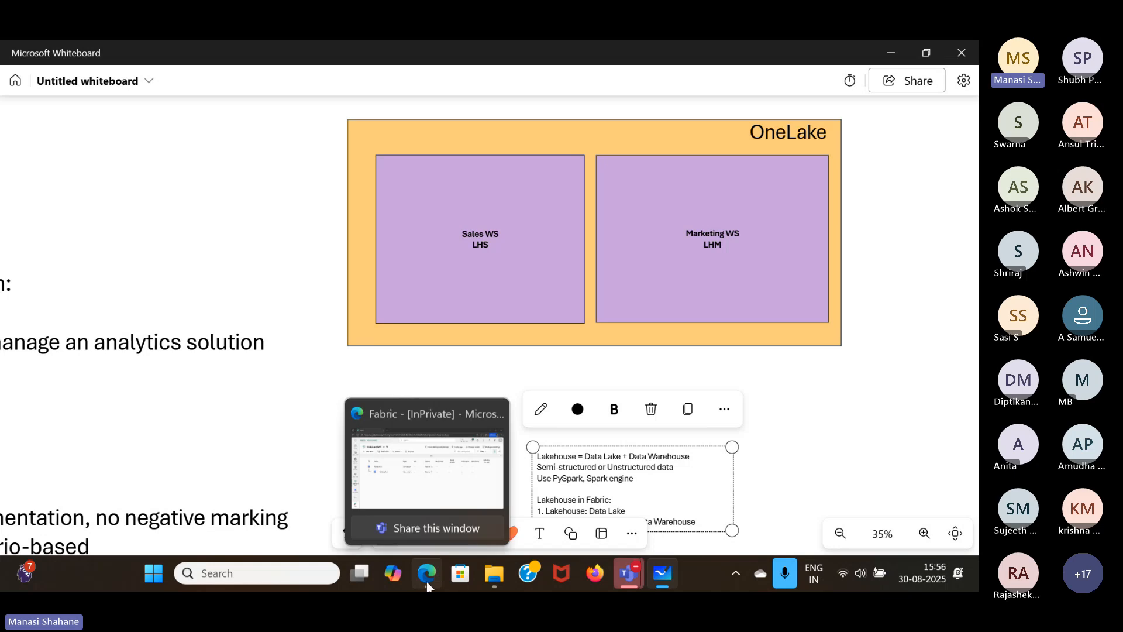
{"action": "left_click", "coordinate": [415, 459]}
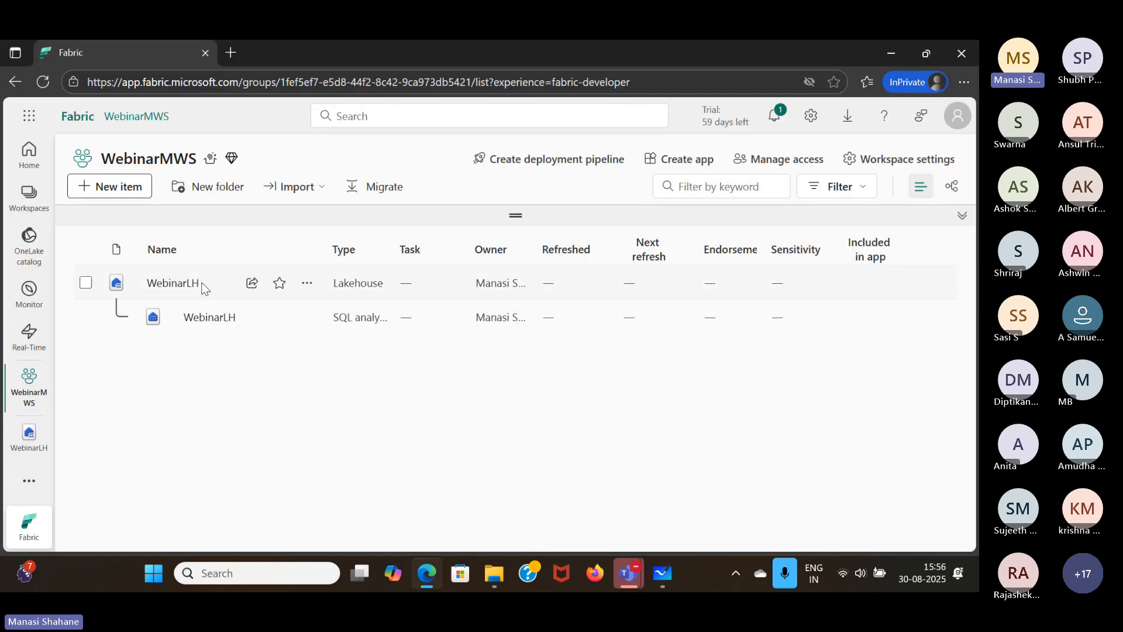
{"action": "left_click", "coordinate": [169, 285]}
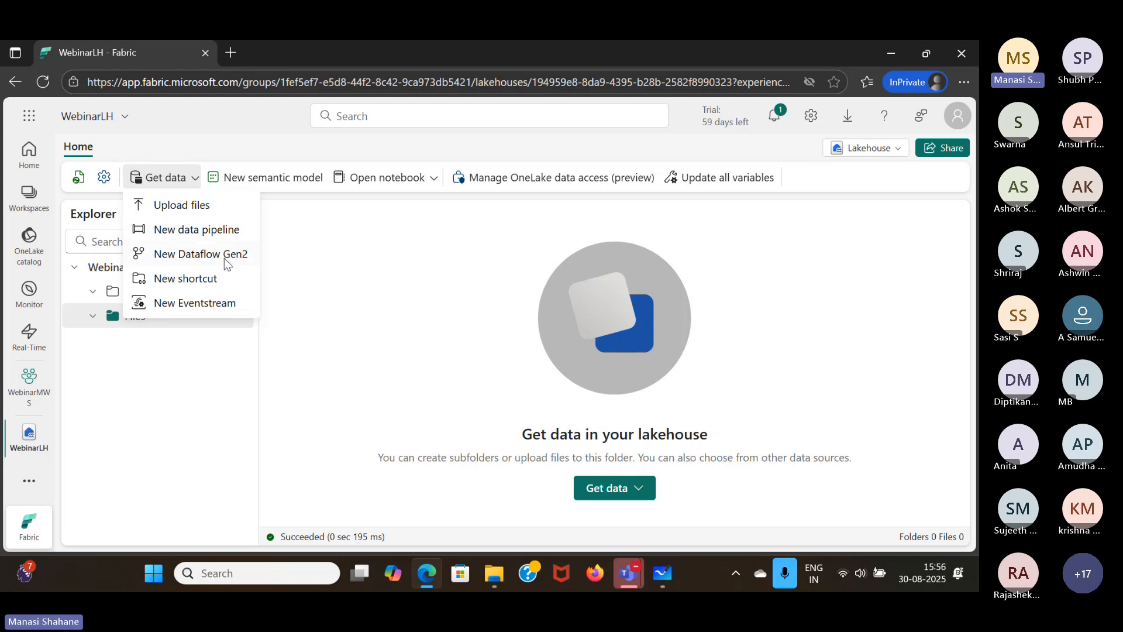
{"action": "left_click", "coordinate": [196, 463]}
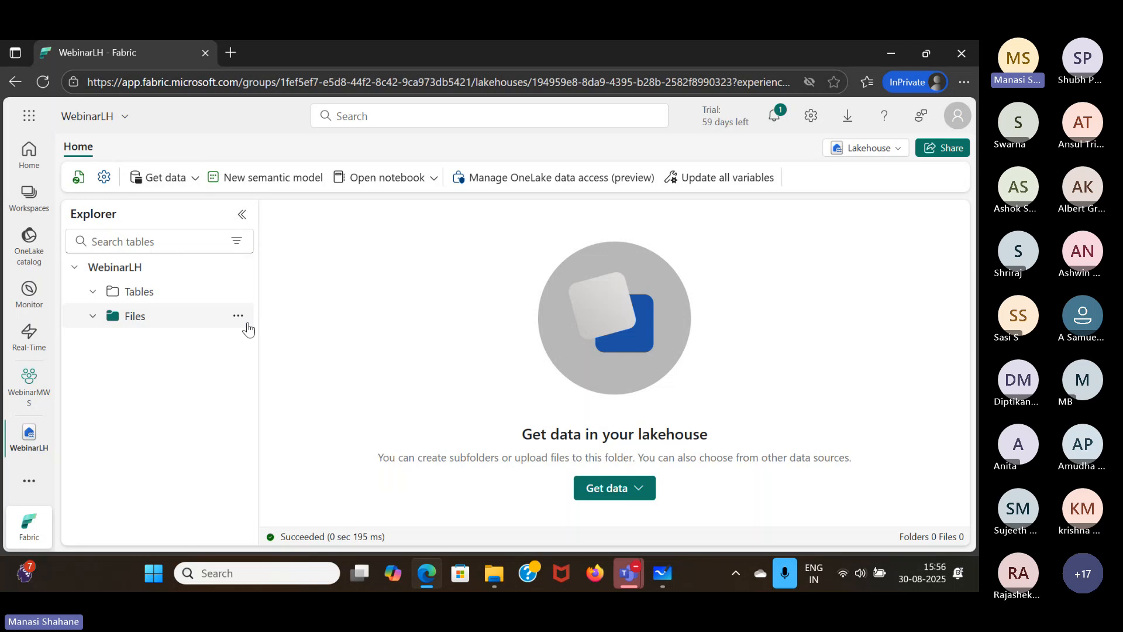
- Upload sales.csv from the local Datasets folder to the Files folder of the WebinarLH lakehouse and close the upload pane
{"action": "left_click", "coordinate": [242, 317]}
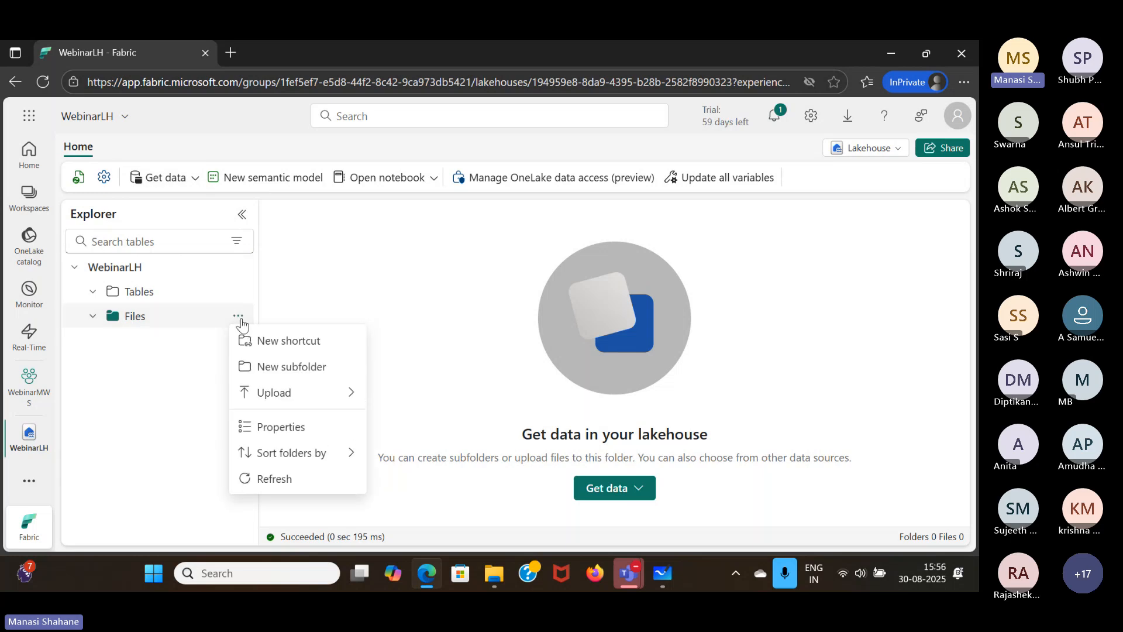
{"action": "mouse_move", "coordinate": [308, 394]}
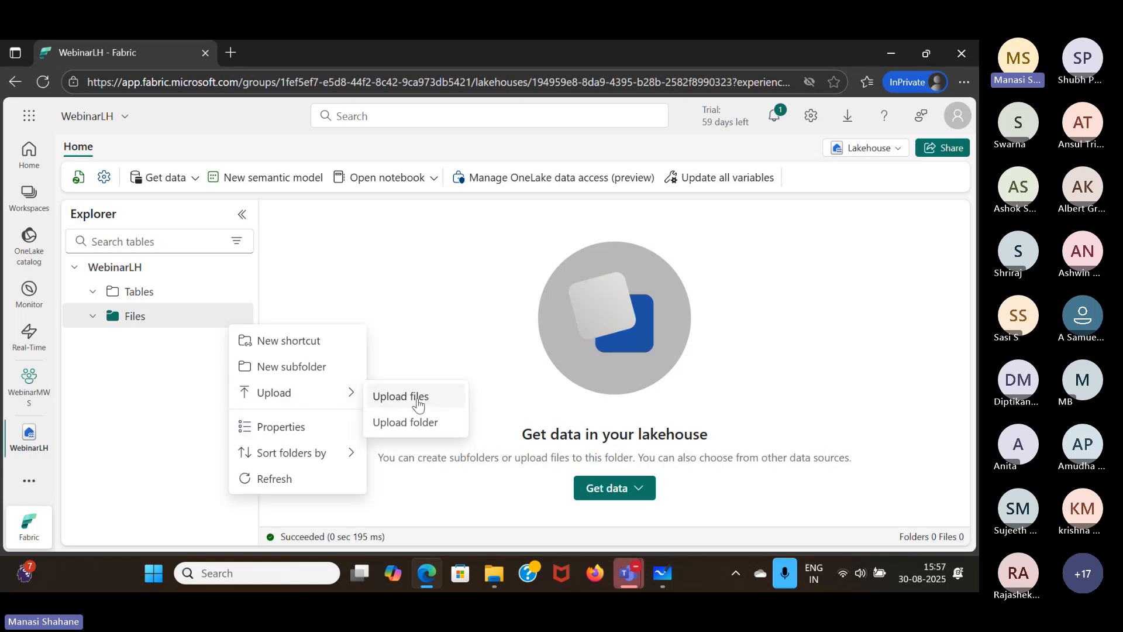
{"action": "left_click", "coordinate": [417, 405]}
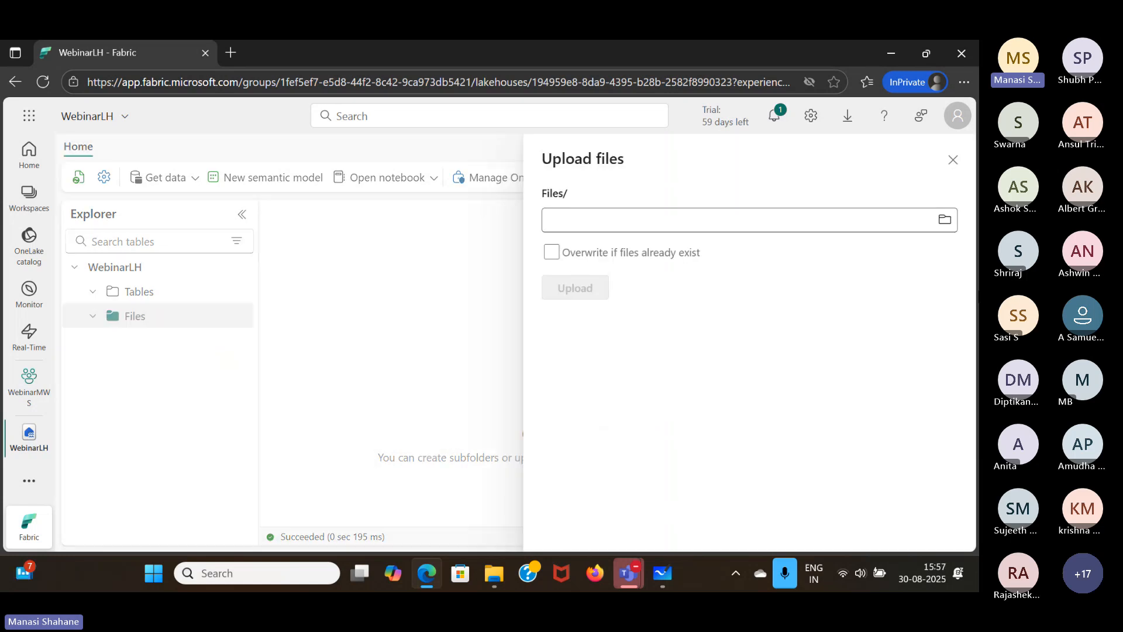
{"action": "left_click", "coordinate": [945, 220]}
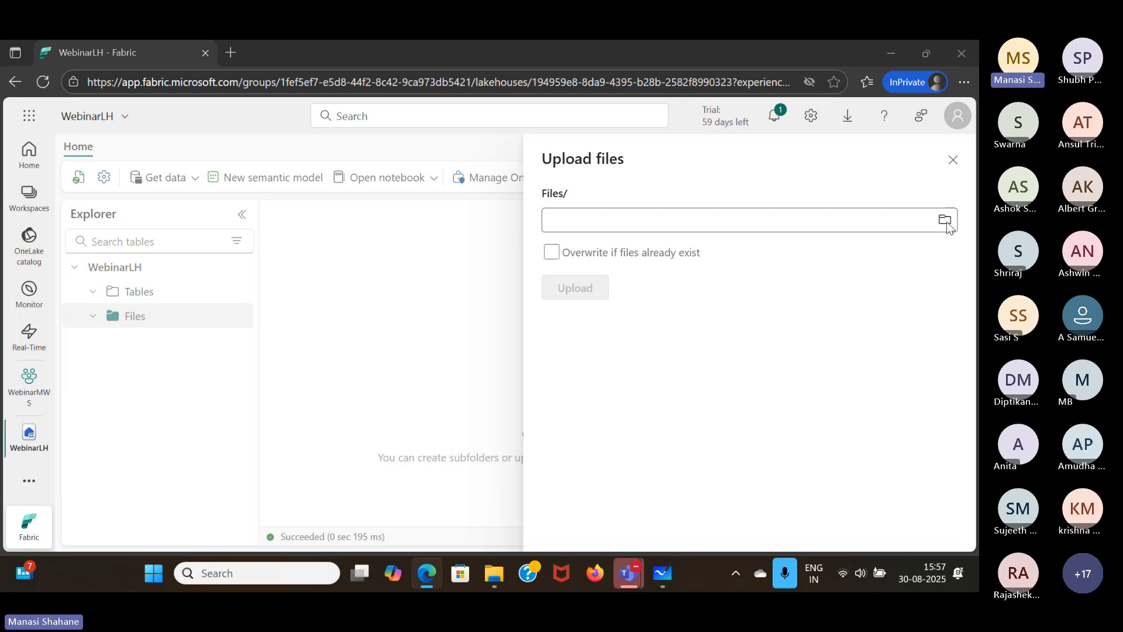
{"action": "scroll", "coordinate": [211, 261], "scroll_direction": "down", "scroll_amount": 2}
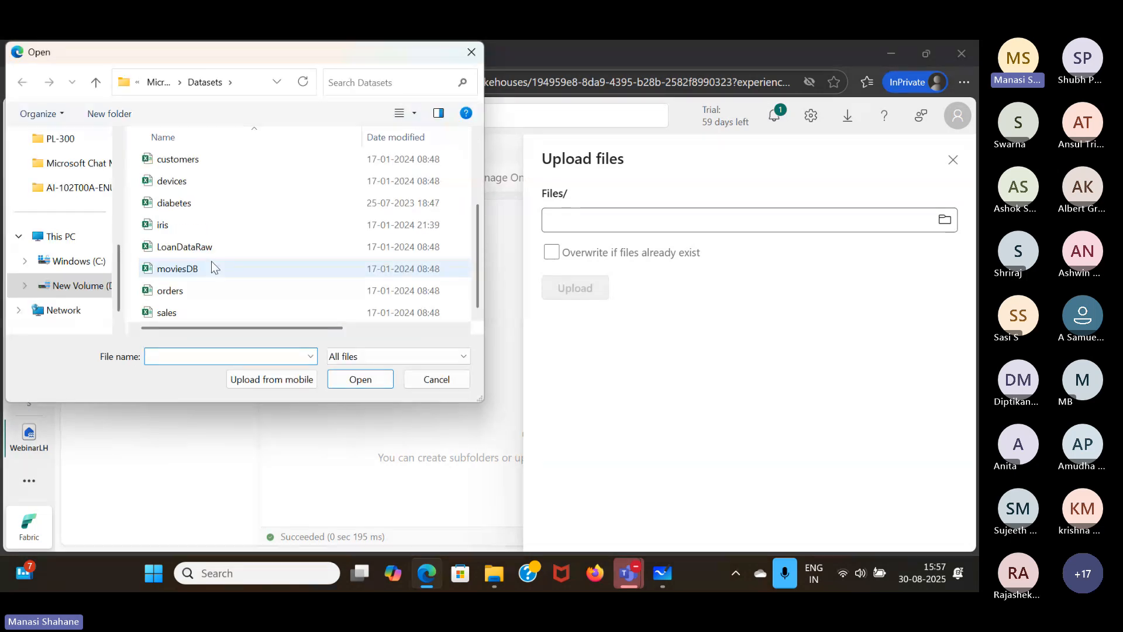
{"action": "left_click", "coordinate": [188, 320]}
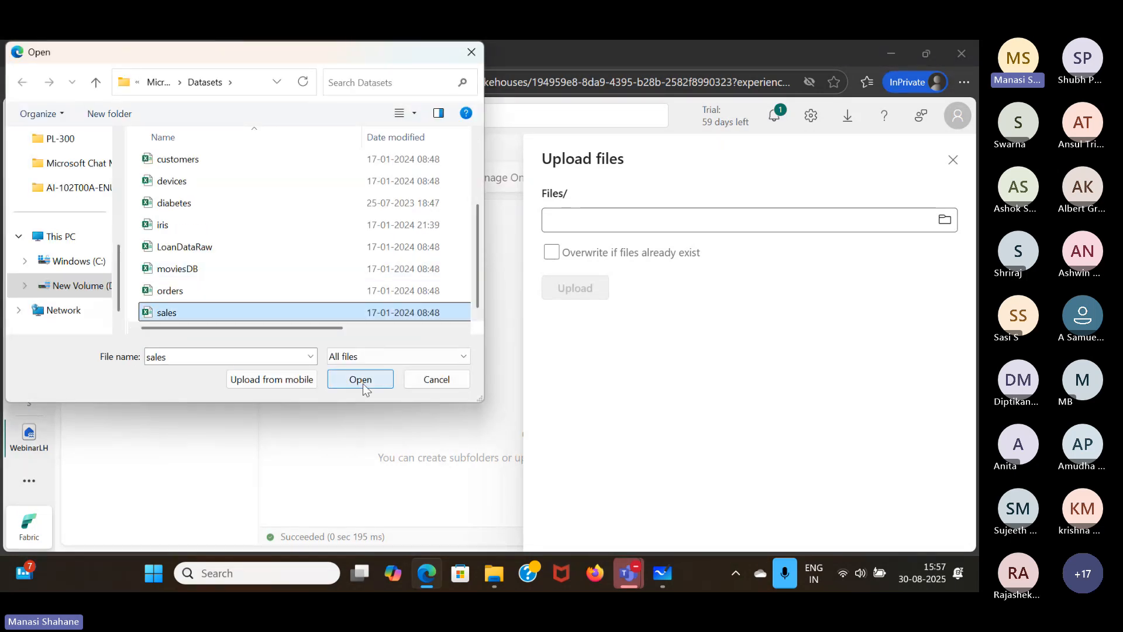
{"action": "left_click", "coordinate": [363, 382]}
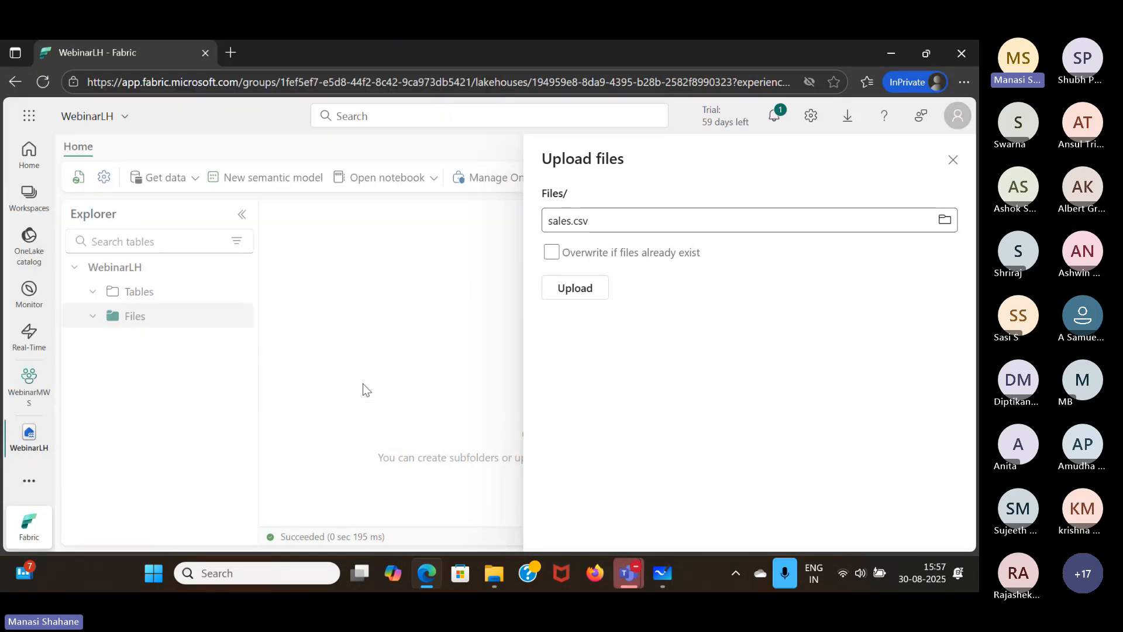
{"action": "left_click", "coordinate": [599, 287]}
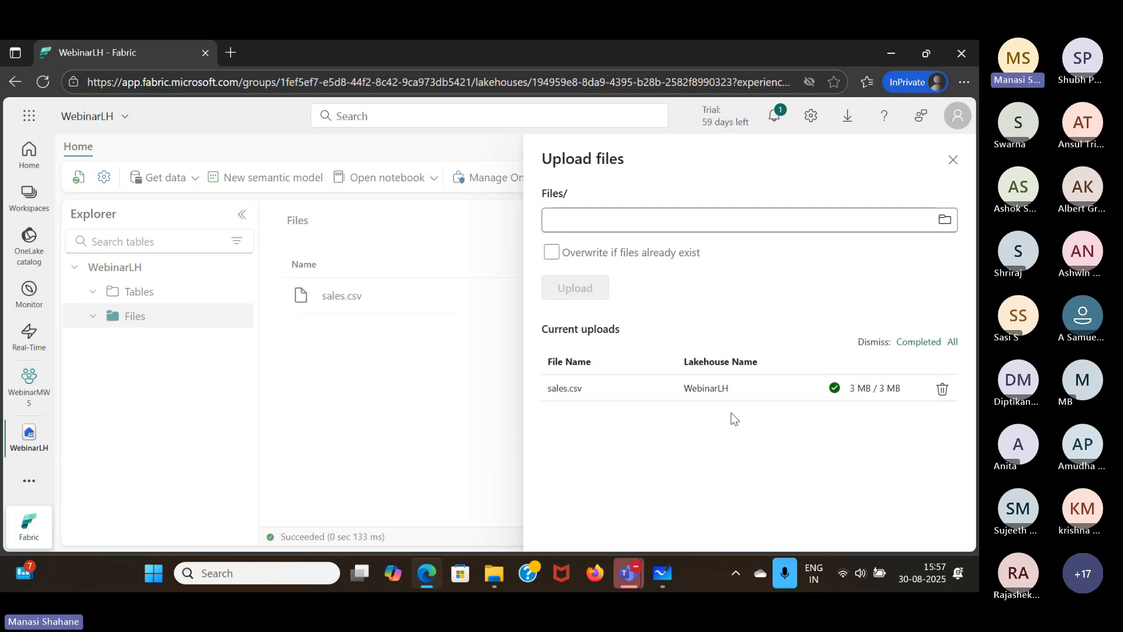
{"action": "left_click", "coordinate": [953, 161]}
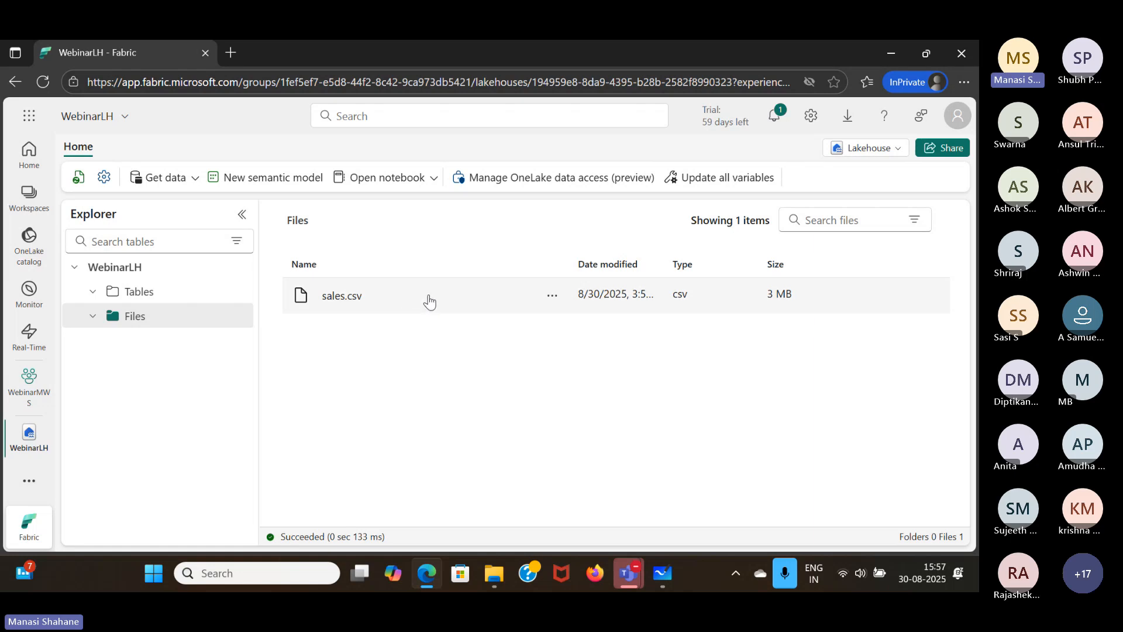
- Preview the contents of sales.csv and return to the Files folder listing
{"action": "left_click", "coordinate": [429, 302]}
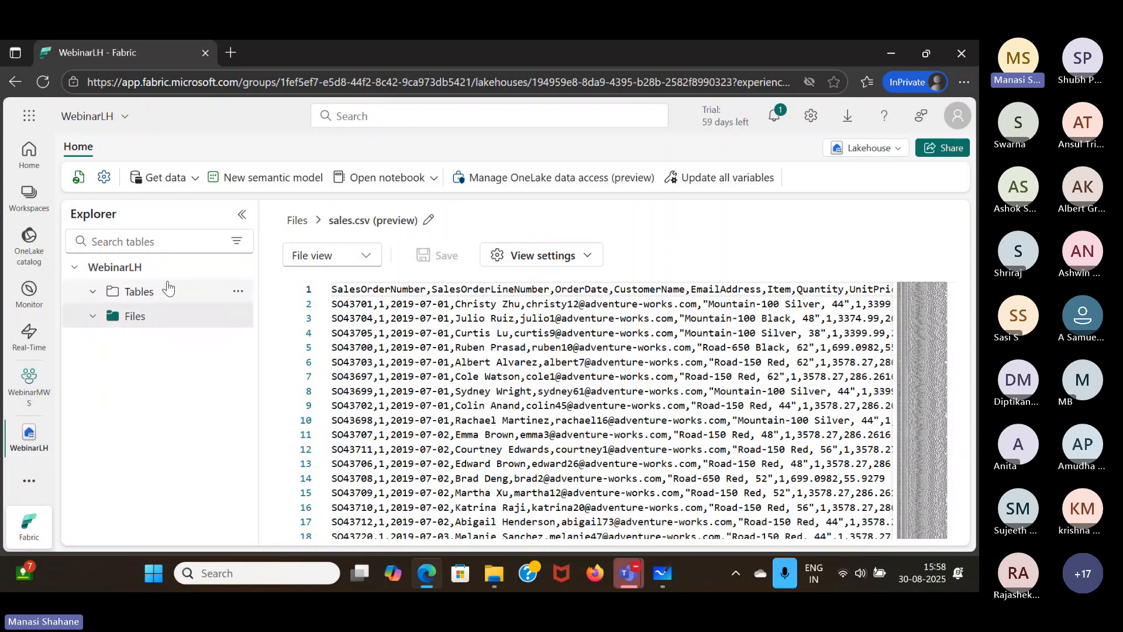
{"action": "left_click", "coordinate": [299, 222]}
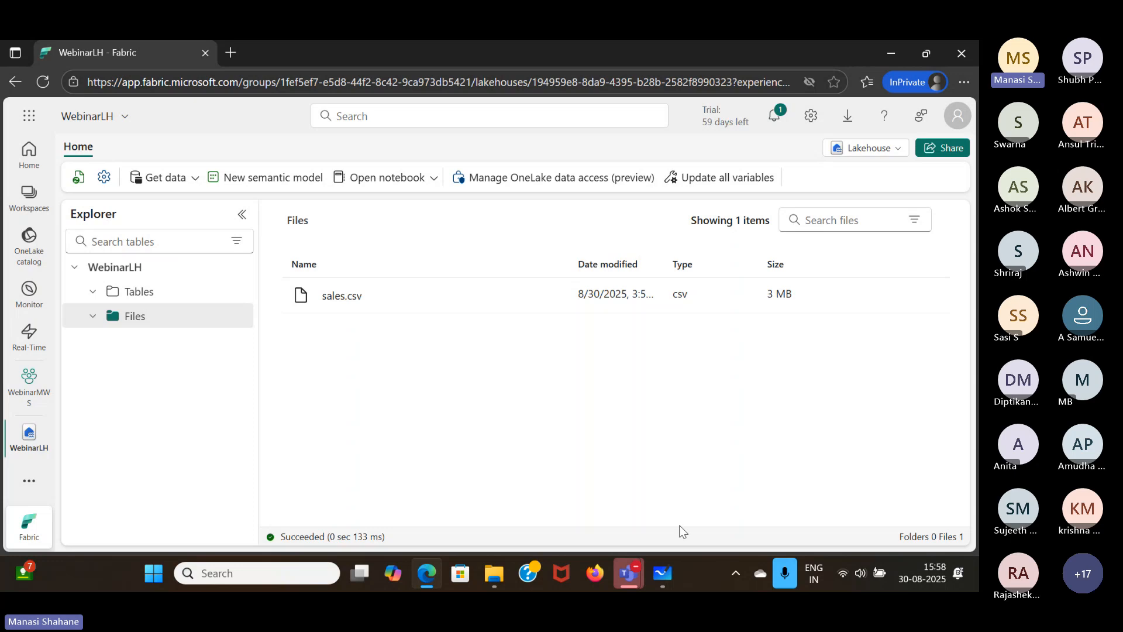
- Switch to Microsoft Whiteboard and review the Lakehouse notes together with the OneLake diagram above them
{"action": "mouse_move", "coordinate": [670, 576]}
{"action": "left_click", "coordinate": [637, 465]}
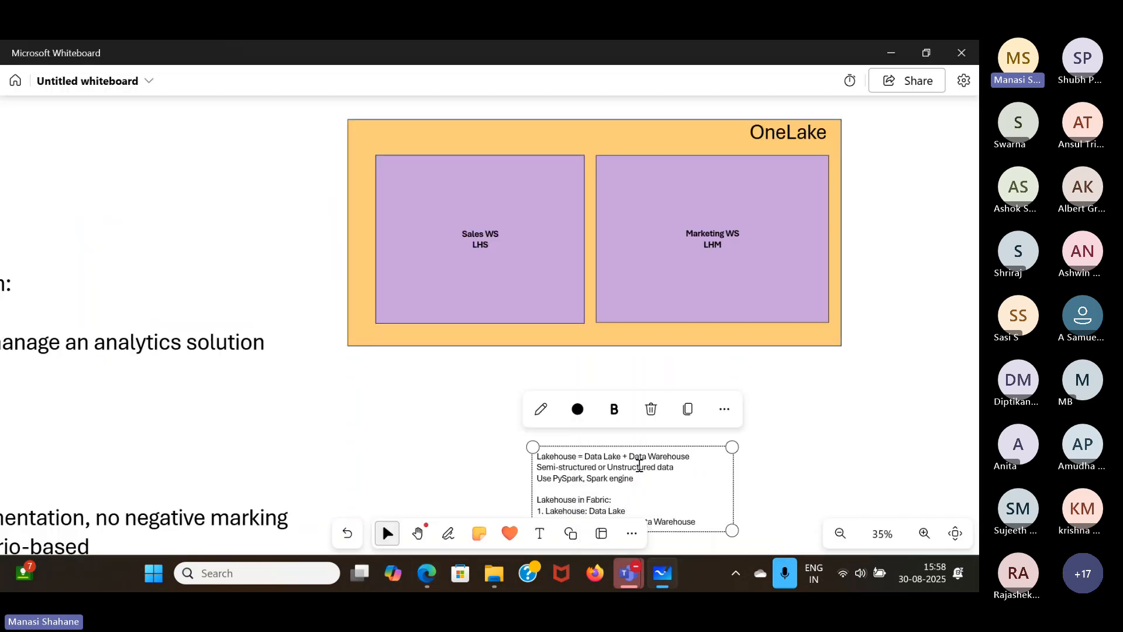
{"action": "left_click", "coordinate": [775, 465]}
{"action": "scroll", "coordinate": [775, 465], "scroll_direction": "down", "scroll_amount": 3}
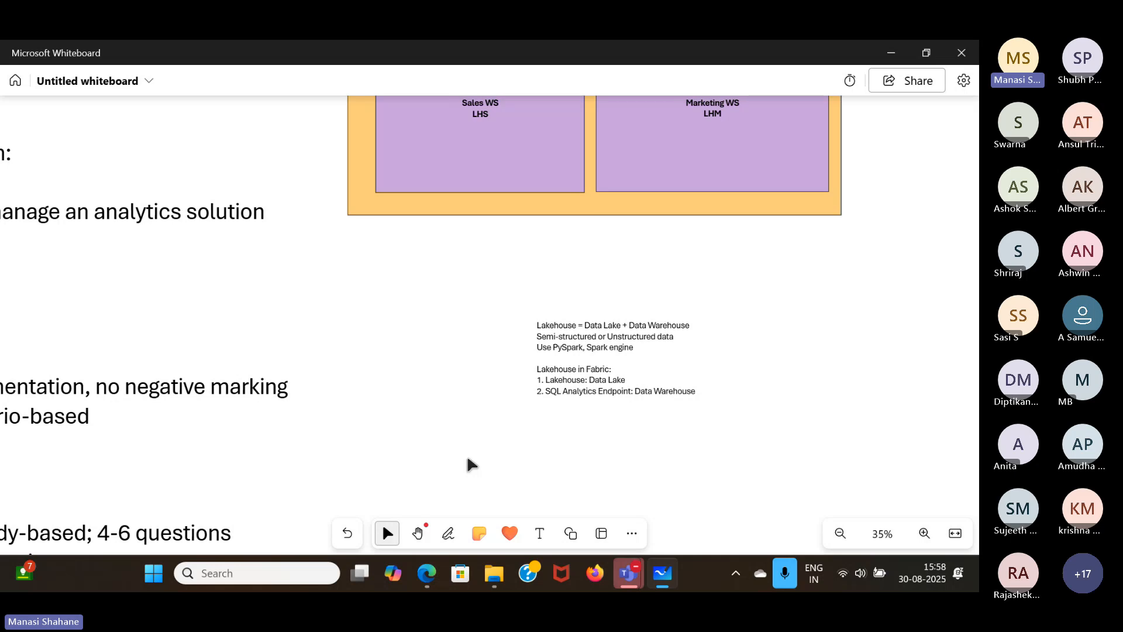
{"action": "scroll", "coordinate": [472, 464], "scroll_direction": "up", "scroll_amount": 2}
{"action": "scroll", "coordinate": [471, 464], "scroll_direction": "up", "scroll_amount": 1}
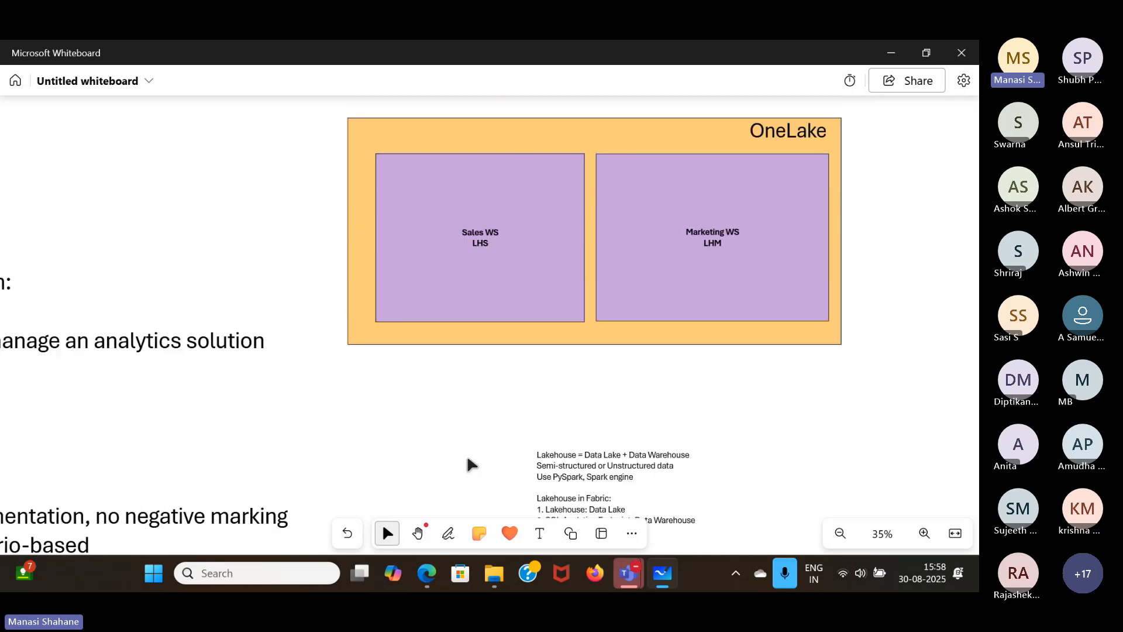
- Switch back to Fabric in Edge and look through all items listed in the OneLake catalog
{"action": "mouse_move", "coordinate": [427, 573]}
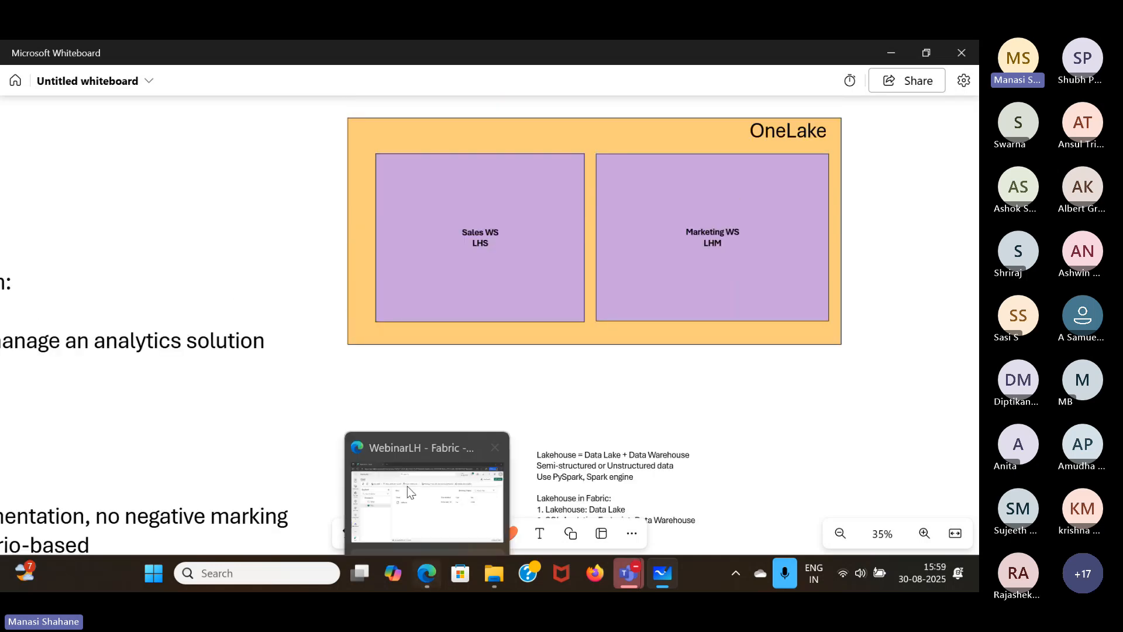
{"action": "left_click", "coordinate": [404, 475]}
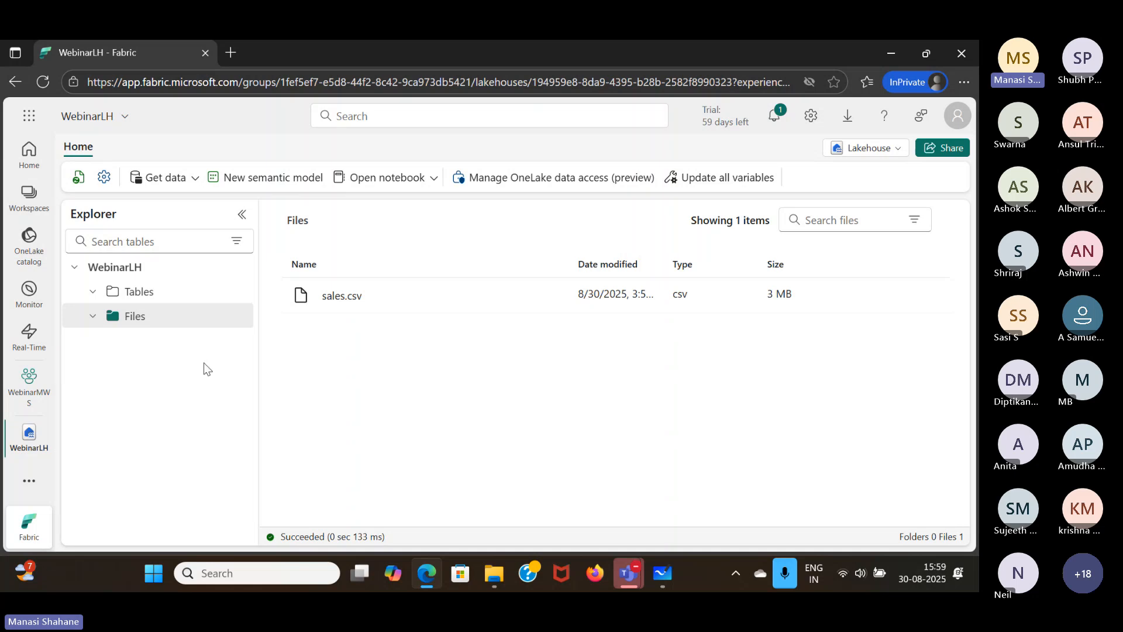
{"action": "left_click", "coordinate": [22, 241]}
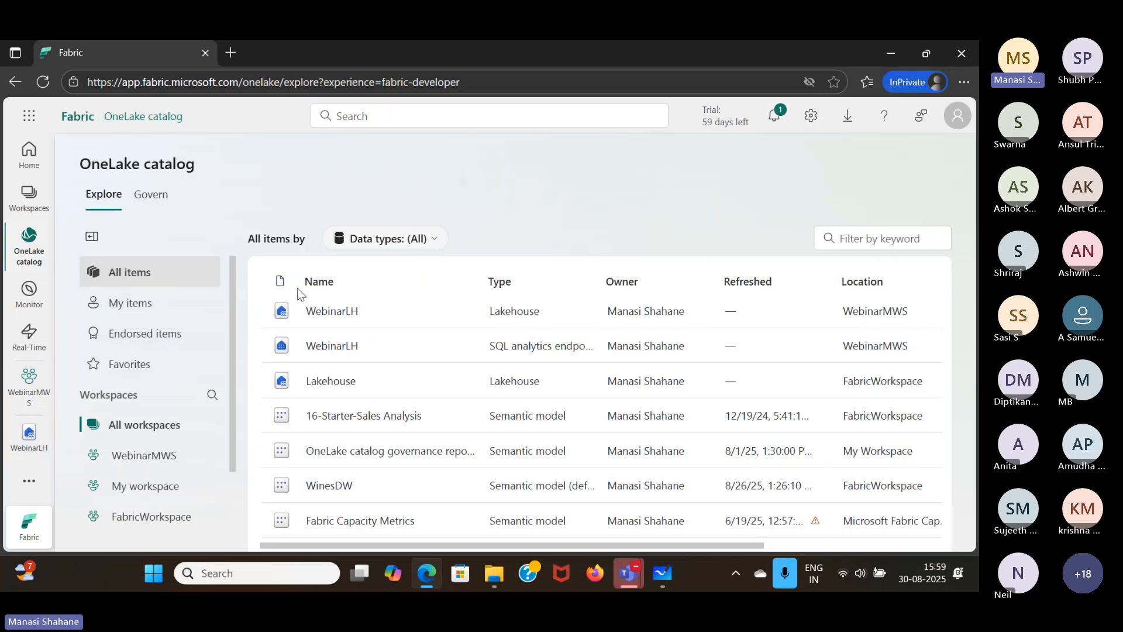
{"action": "scroll", "coordinate": [381, 353], "scroll_direction": "down", "scroll_amount": 5}
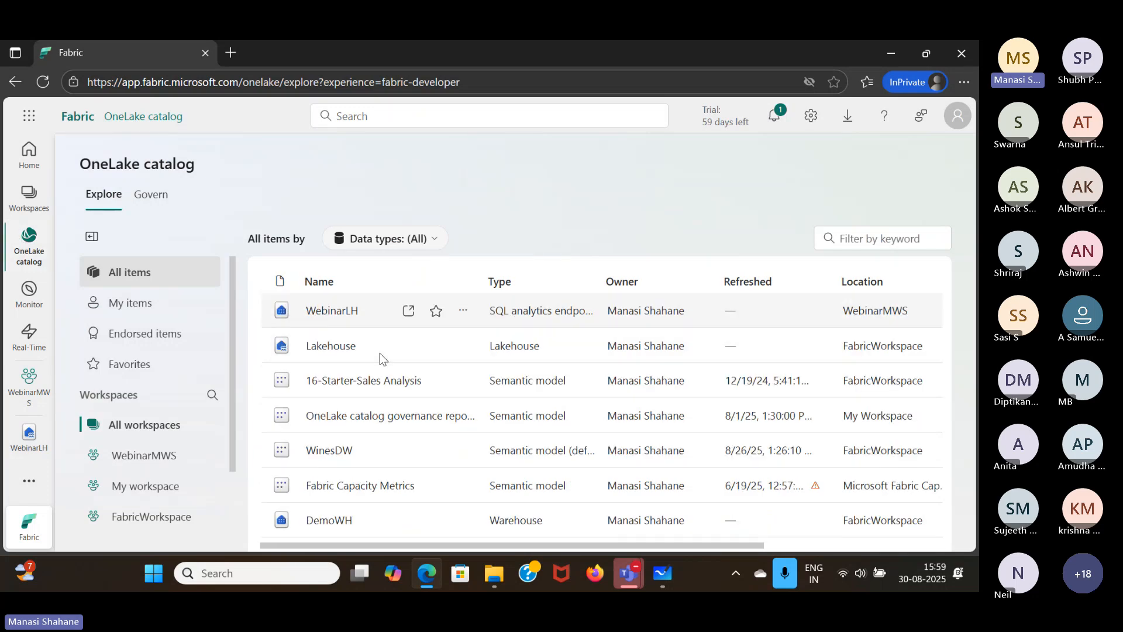
{"action": "scroll", "coordinate": [380, 353], "scroll_direction": "down", "scroll_amount": 3}
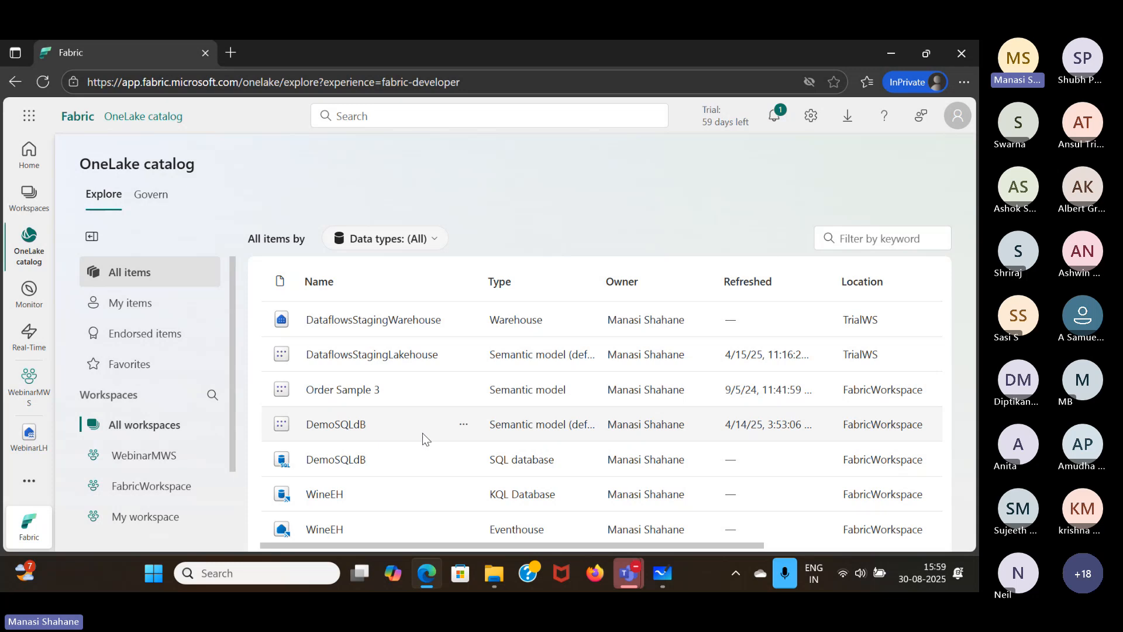
- Open FabricWorkspace and look through the items it contains
{"action": "left_click", "coordinate": [29, 196]}
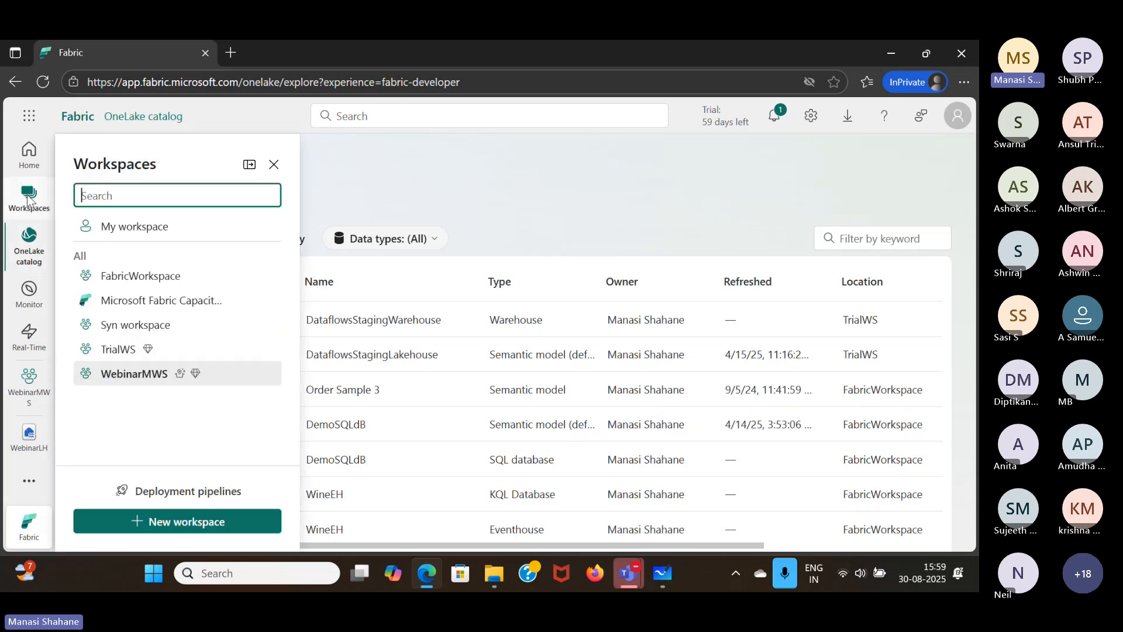
{"action": "left_click", "coordinate": [141, 275]}
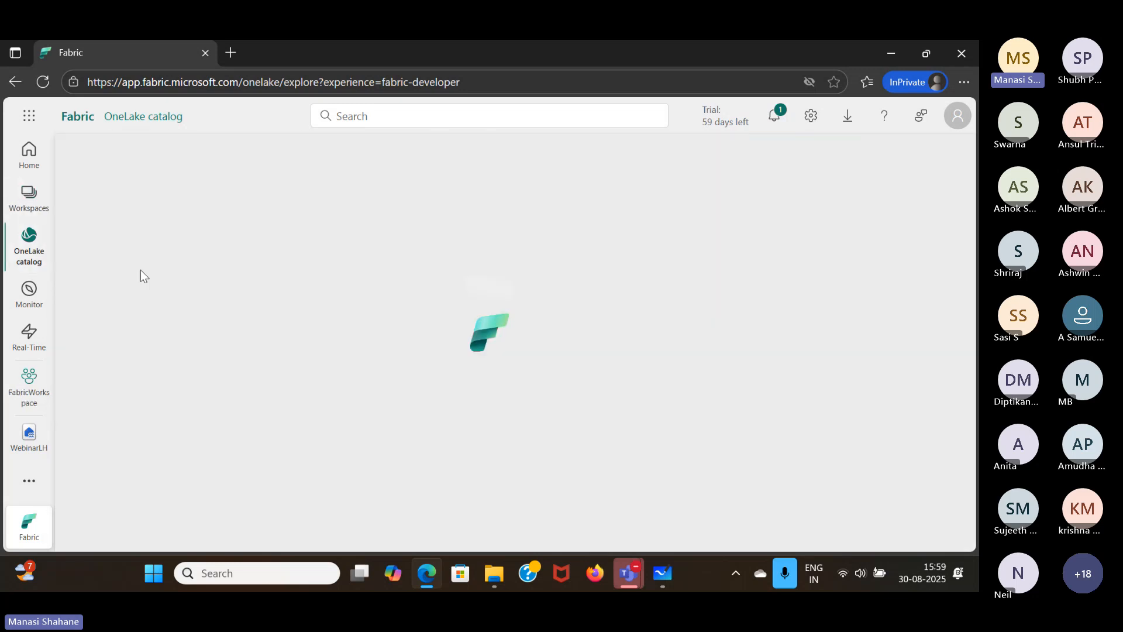
{"action": "scroll", "coordinate": [254, 394], "scroll_direction": "down", "scroll_amount": 10}
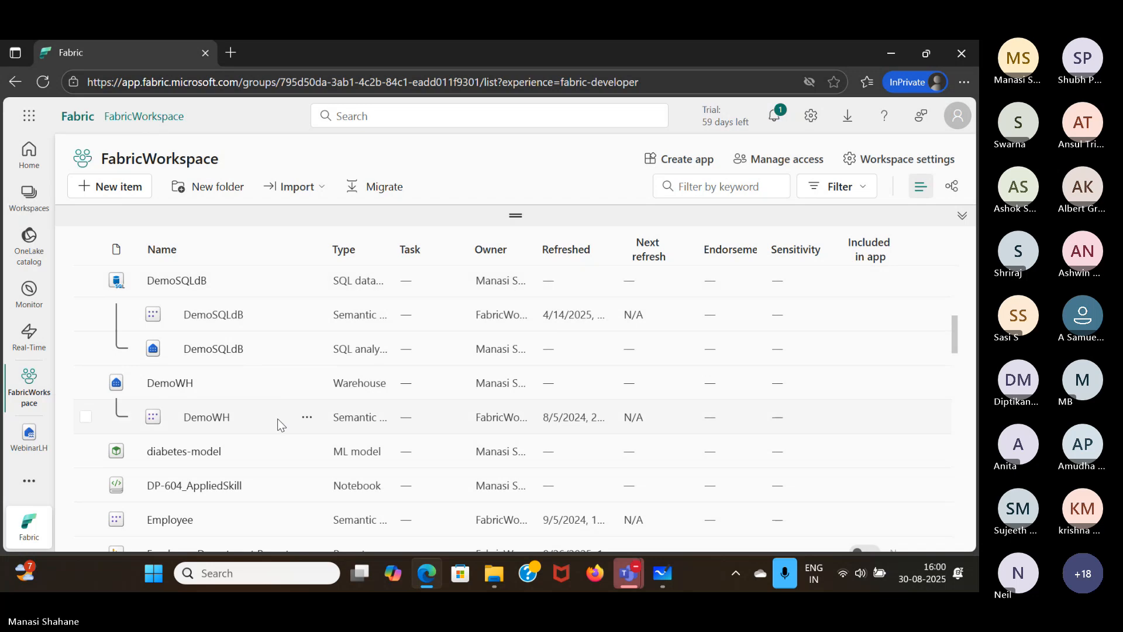
{"action": "scroll", "coordinate": [278, 419], "scroll_direction": "down", "scroll_amount": 5}
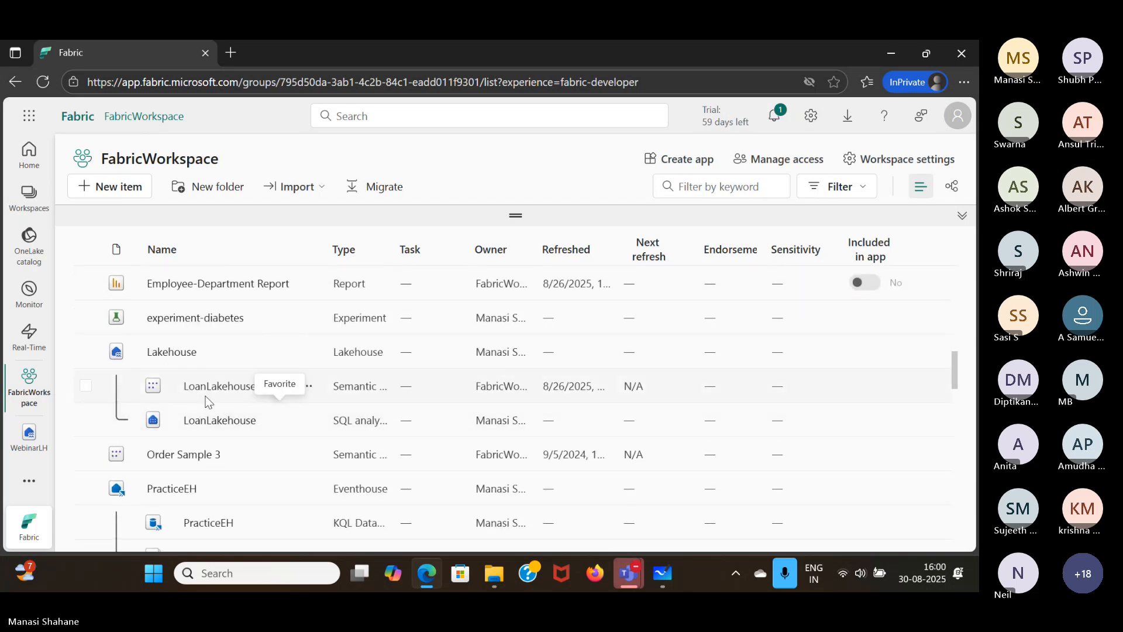
- Return to the WebinarLH lakehouse, then reopen the OneLake catalog and examine its items across the different workspaces
{"action": "left_click", "coordinate": [29, 434]}
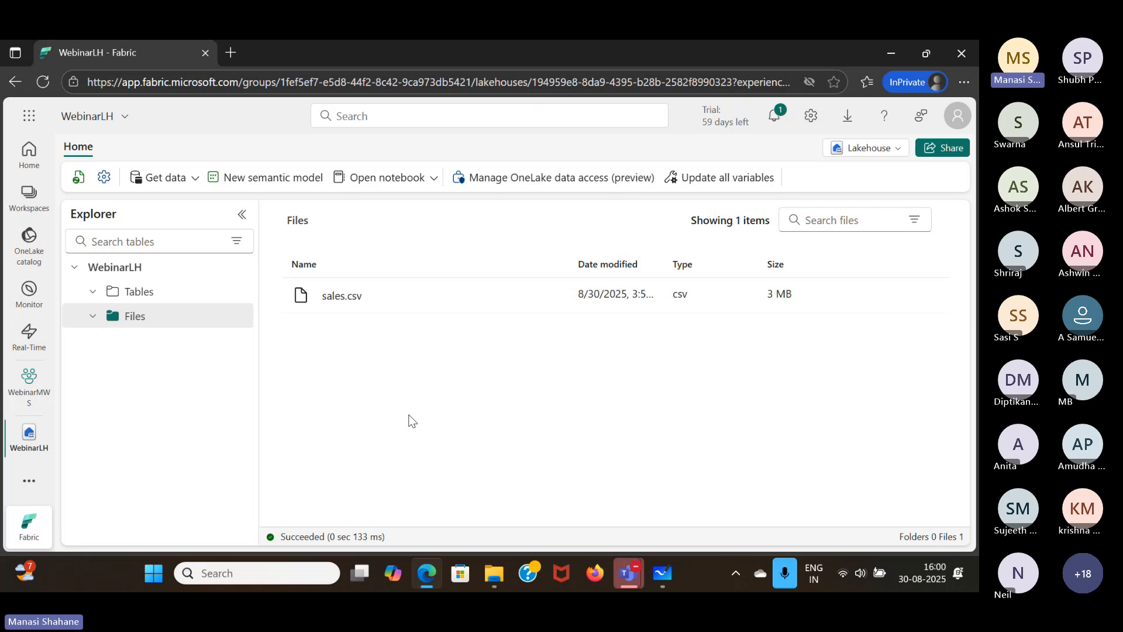
{"action": "left_click", "coordinate": [28, 241]}
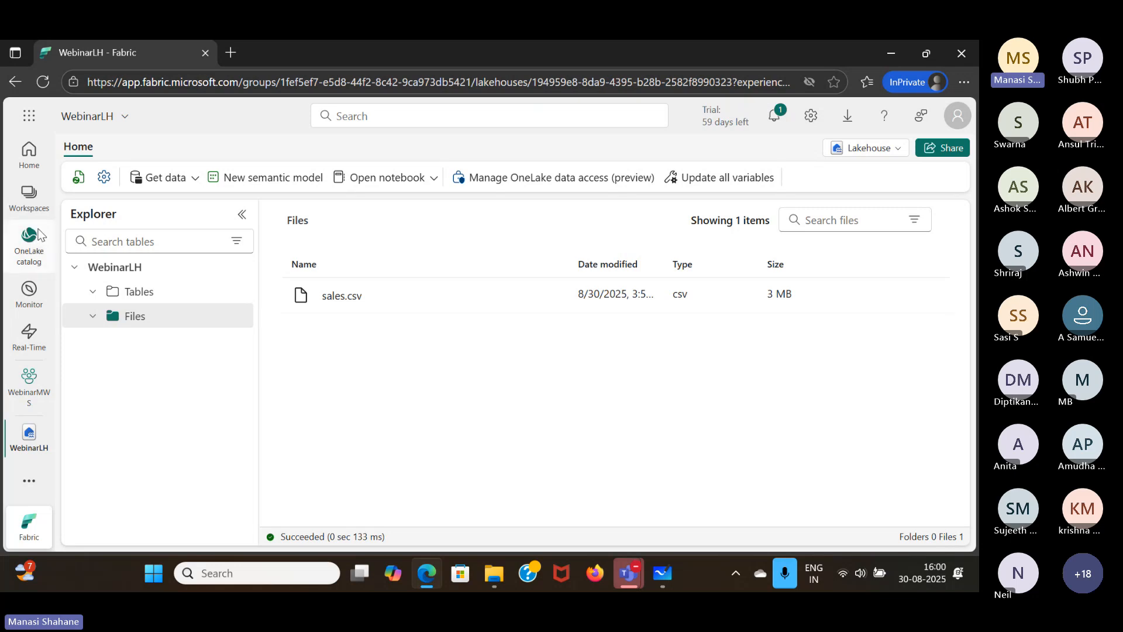
{"action": "scroll", "coordinate": [459, 425], "scroll_direction": "down", "scroll_amount": 5}
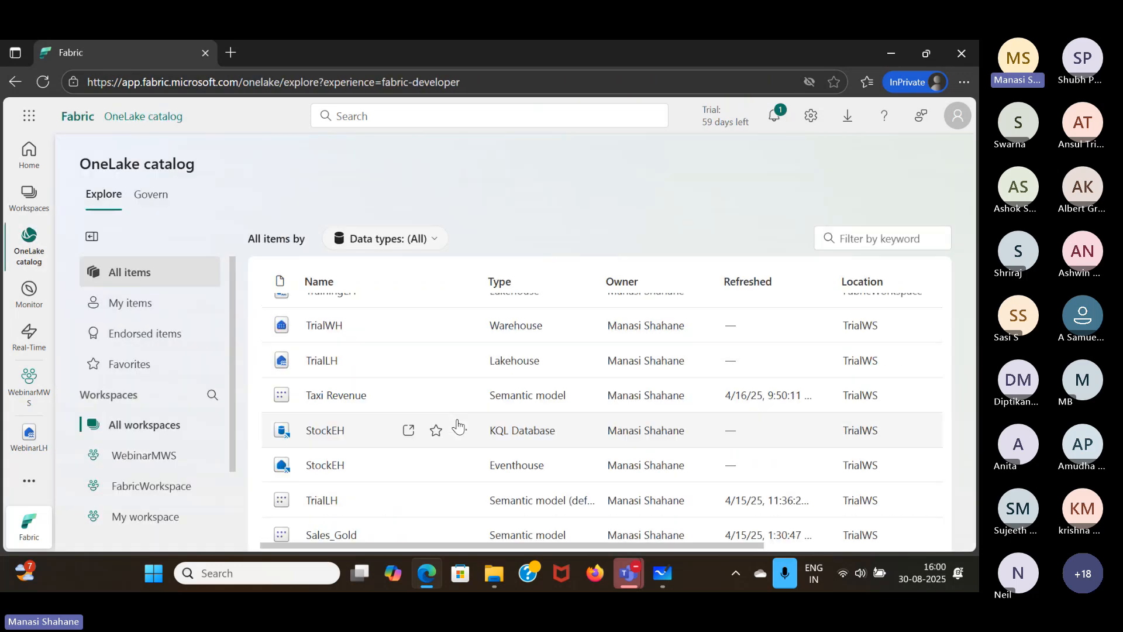
{"action": "scroll", "coordinate": [458, 426], "scroll_direction": "down", "scroll_amount": 10}
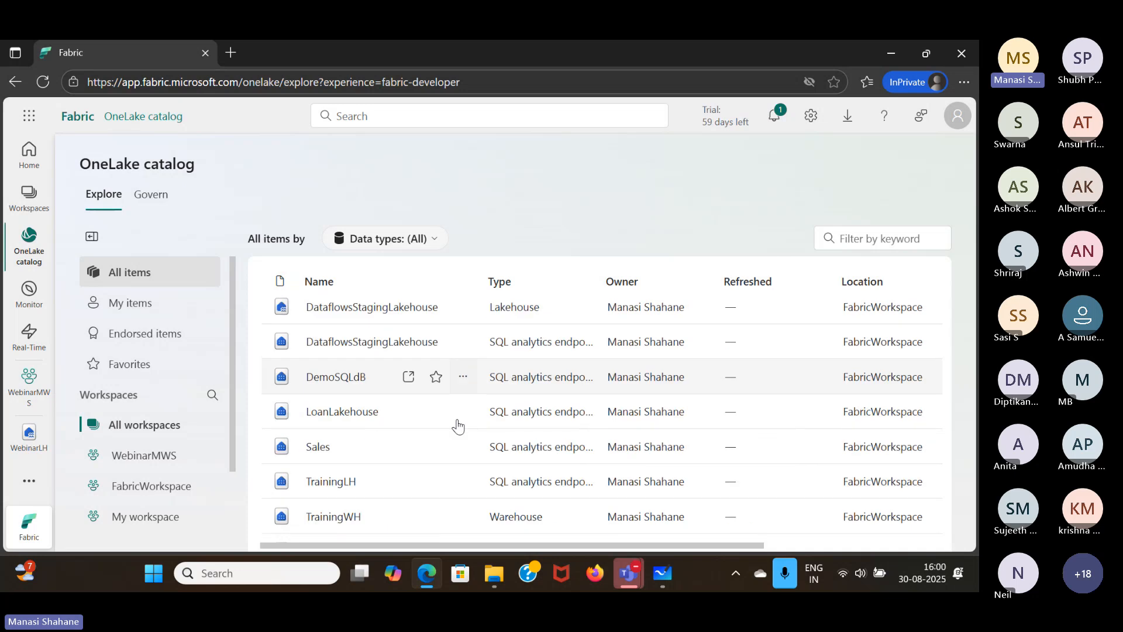
{"action": "scroll", "coordinate": [457, 419], "scroll_direction": "down", "scroll_amount": 3}
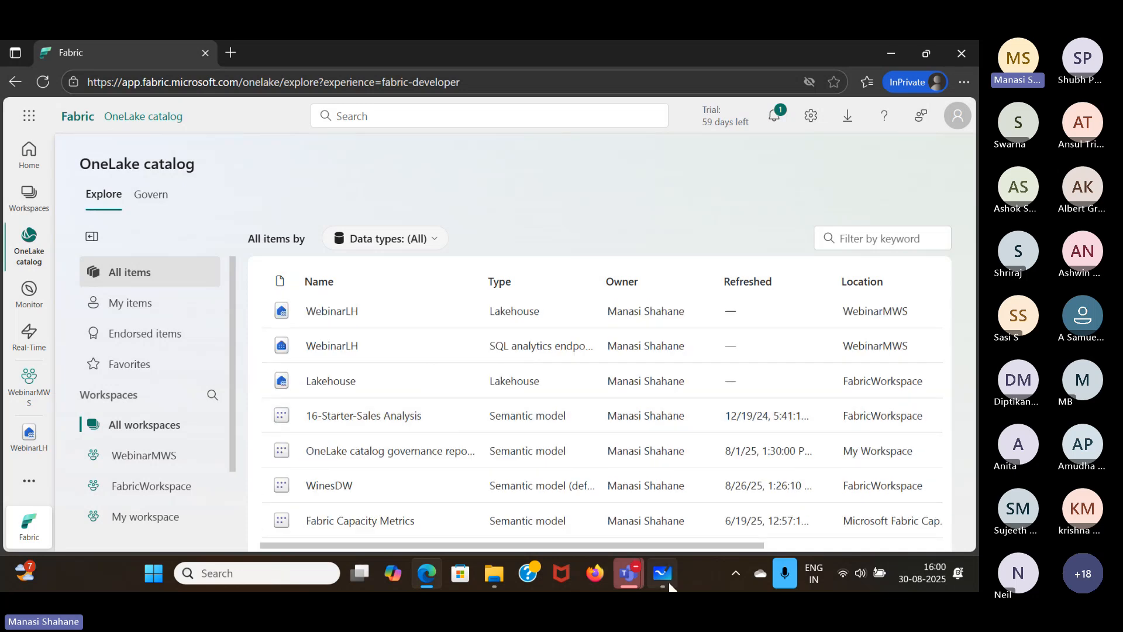
- Switch to Microsoft Whiteboard and review the OneLake diagram with its Sales WS and Marketing WS boxes and the surrounding notes
{"action": "mouse_move", "coordinate": [663, 573]}
{"action": "left_click", "coordinate": [629, 462]}
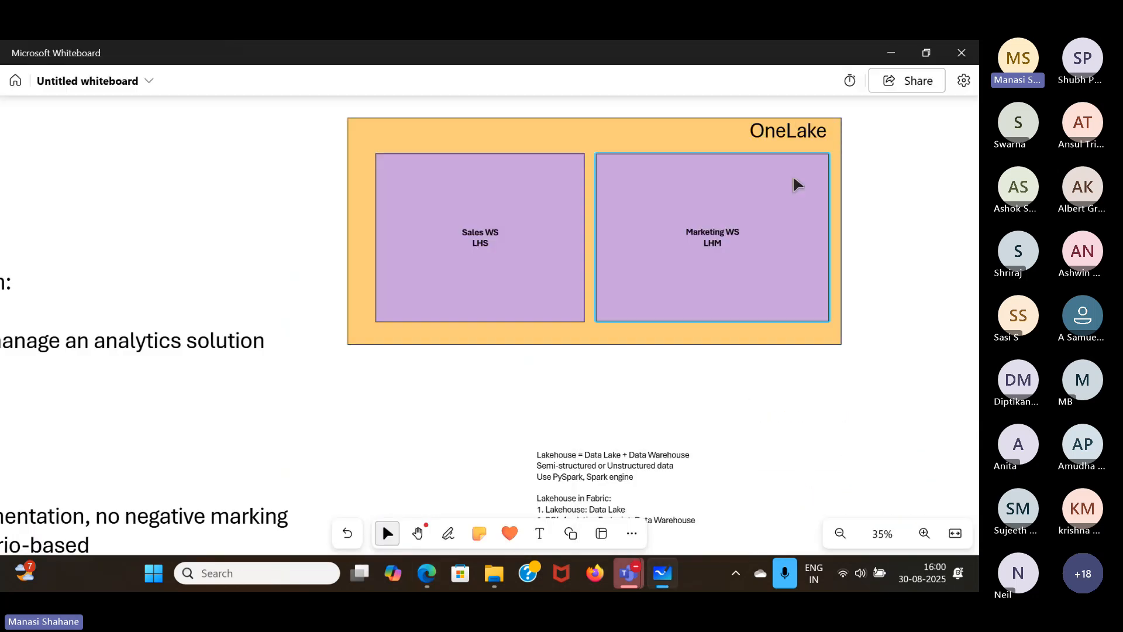
{"action": "scroll", "coordinate": [797, 184], "scroll_direction": "up", "scroll_amount": 2}
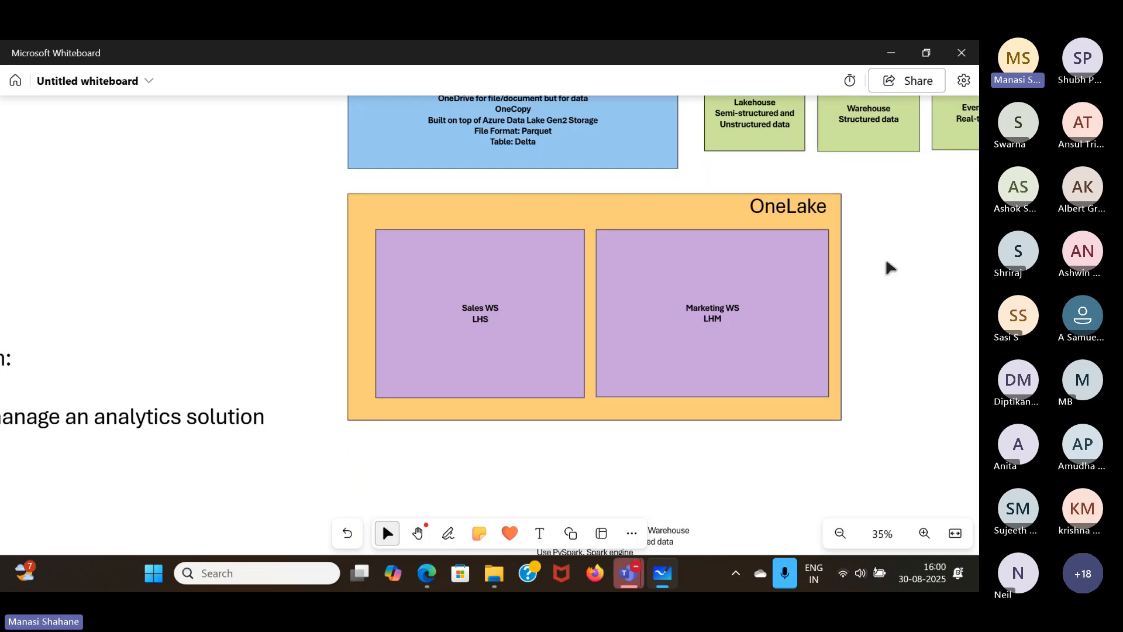
{"action": "scroll", "coordinate": [890, 264], "scroll_direction": "up", "scroll_amount": 6}
{"action": "scroll", "coordinate": [890, 268], "scroll_direction": "down", "scroll_amount": 7}
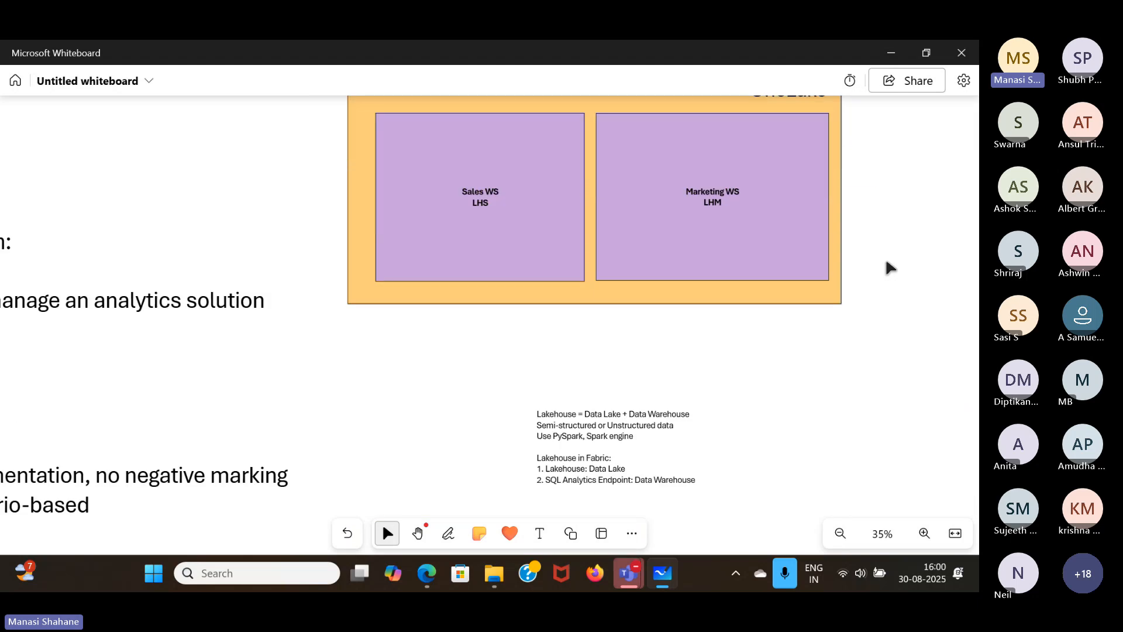
{"action": "scroll", "coordinate": [887, 262], "scroll_direction": "right", "scroll_amount": 2}
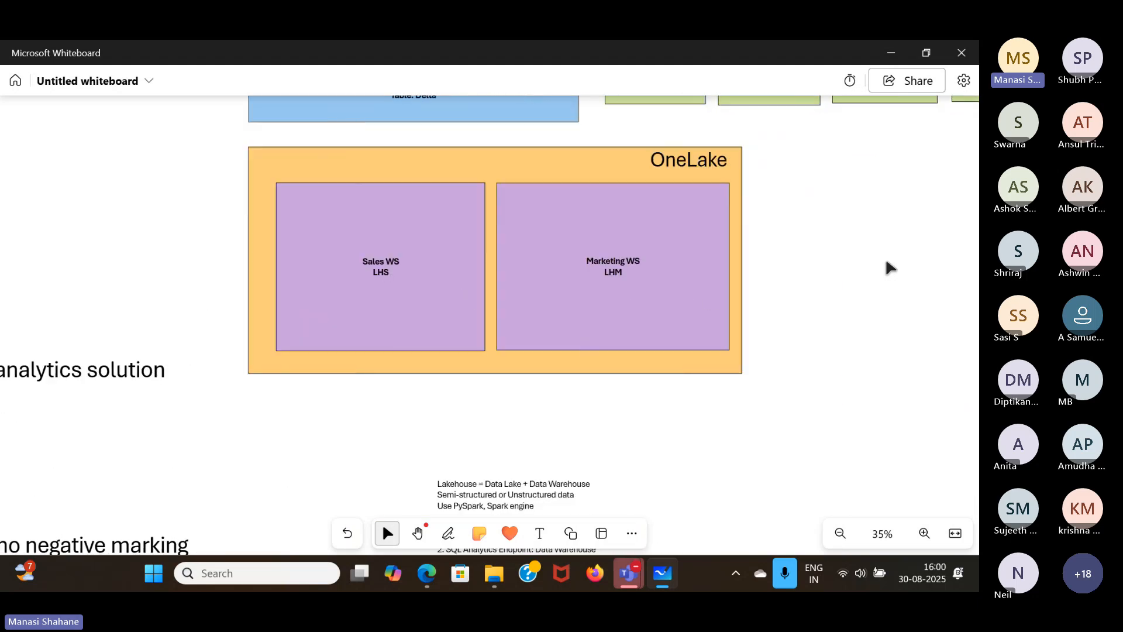
{"action": "scroll", "coordinate": [889, 267], "scroll_direction": "down", "scroll_amount": 1}
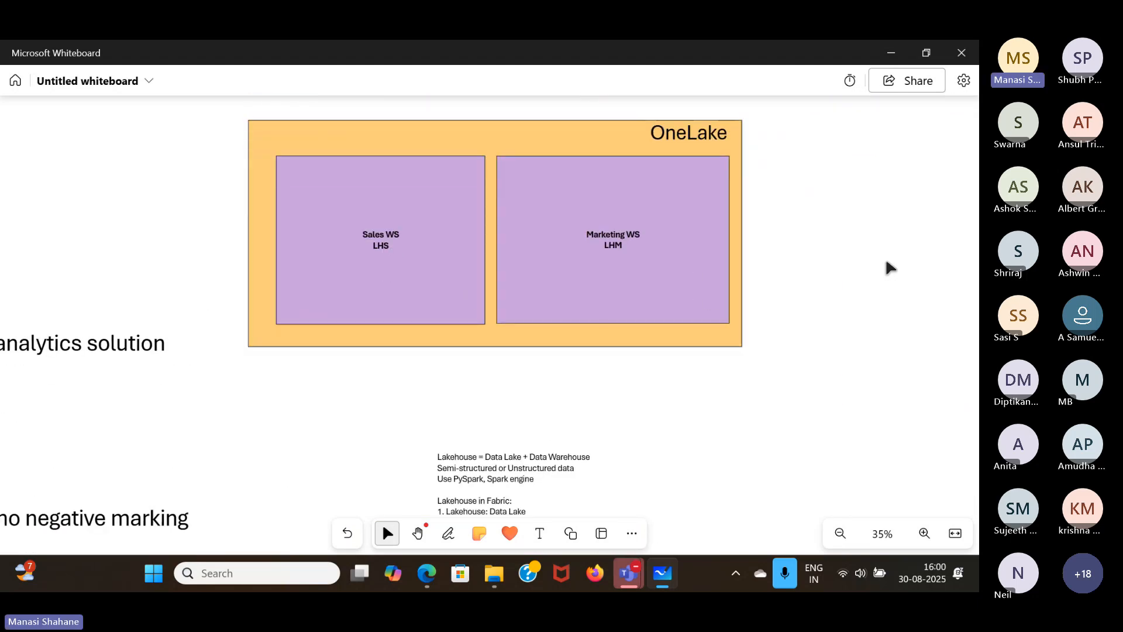
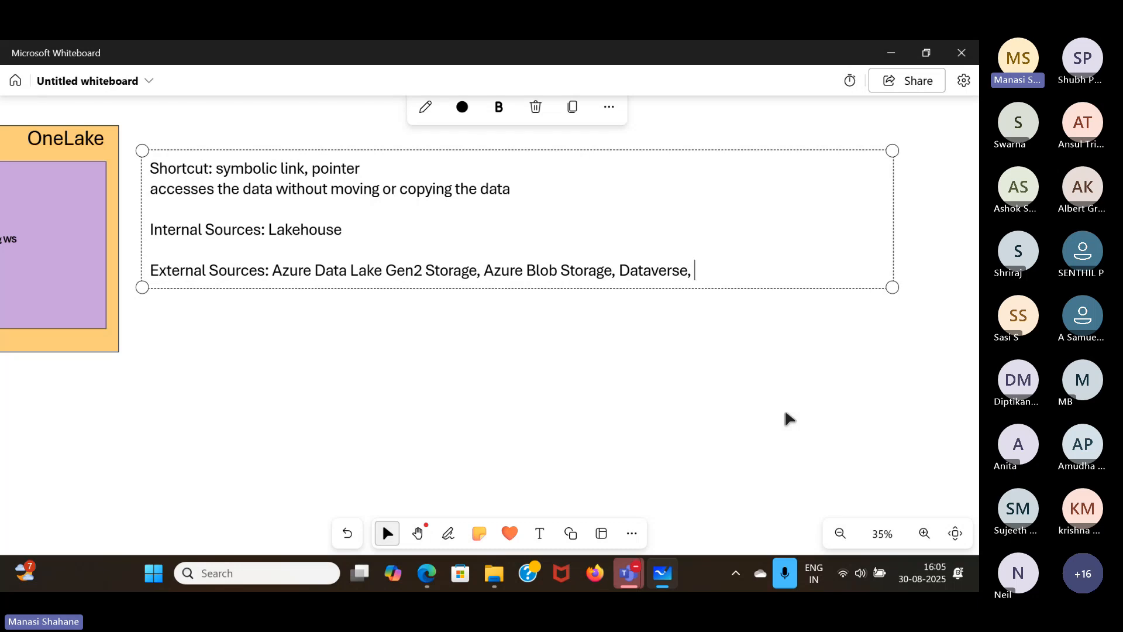
- Complete the External Sources line of the shortcut notes with "Amazon S3, S3 Compatible, Google Cloud Storage"
{"action": "type", "text": "Amazon"}
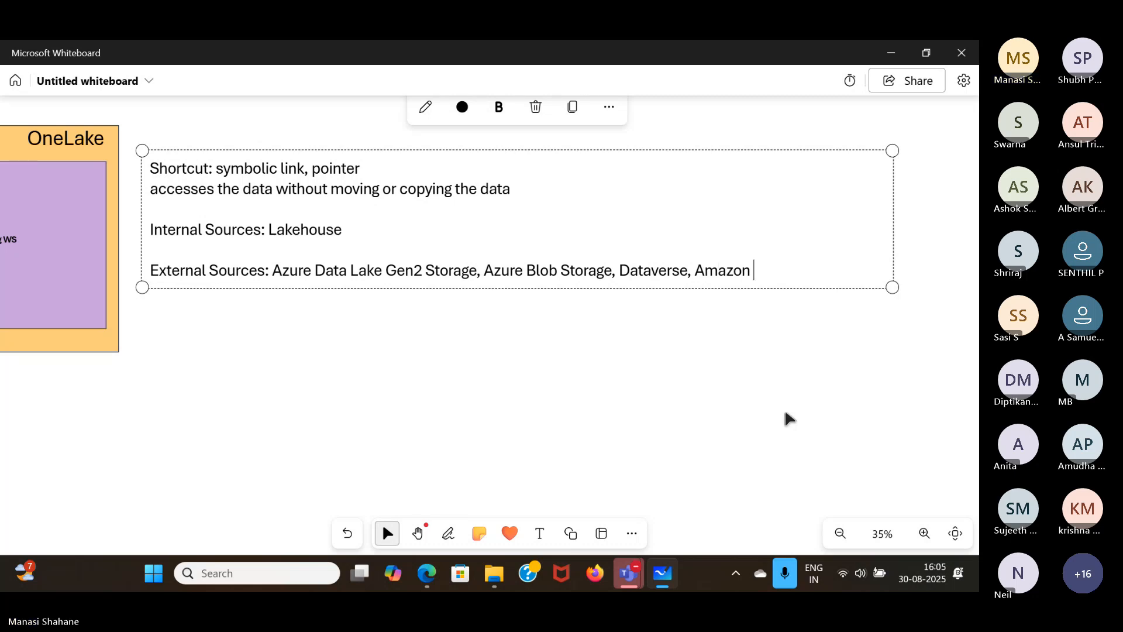
{"action": "type", "text": " S3, S3 Compatible,"}
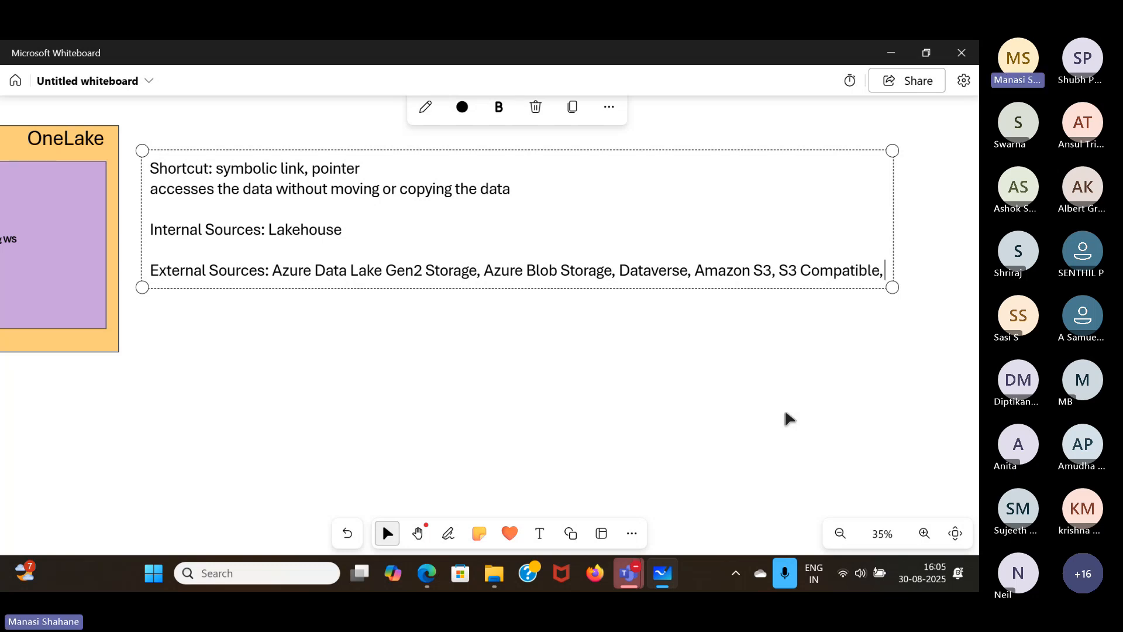
{"action": "type", "text": " Google C"}
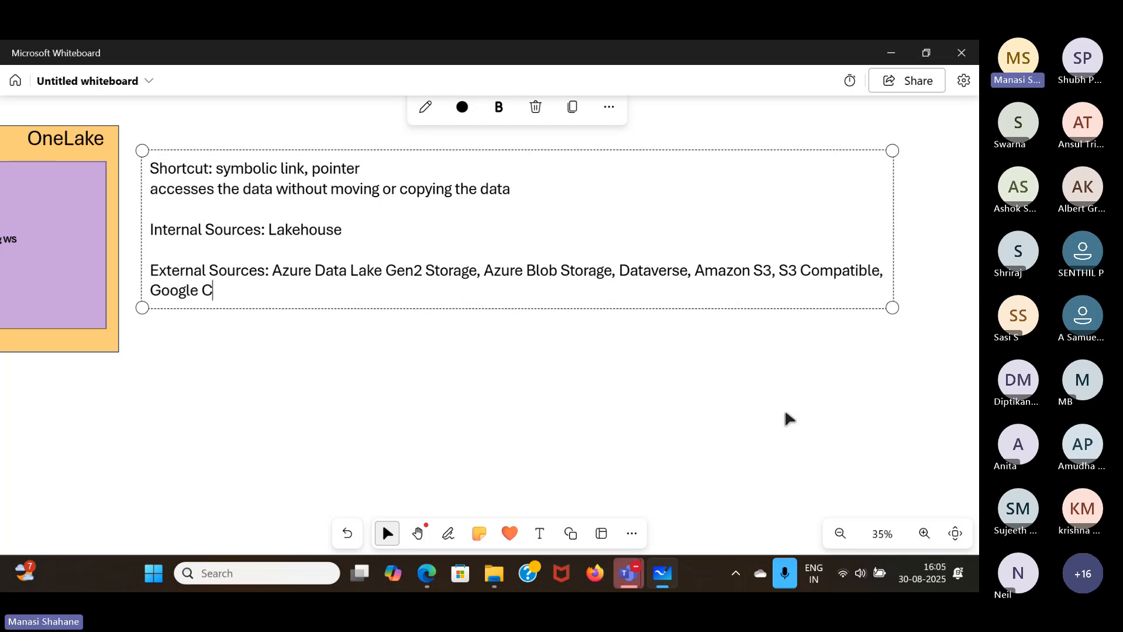
{"action": "type", "text": "loud Storage"}
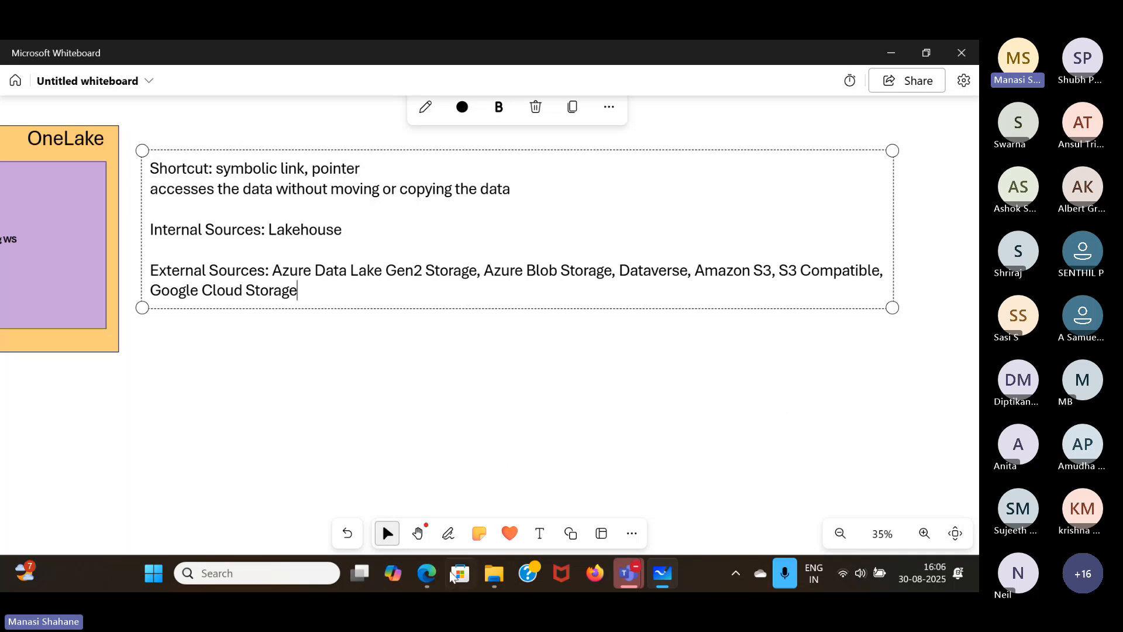
- Switch to Fabric in Edge and check the available actions for the Files and Tables folders of WebinarLH
{"action": "left_click", "coordinate": [420, 473]}
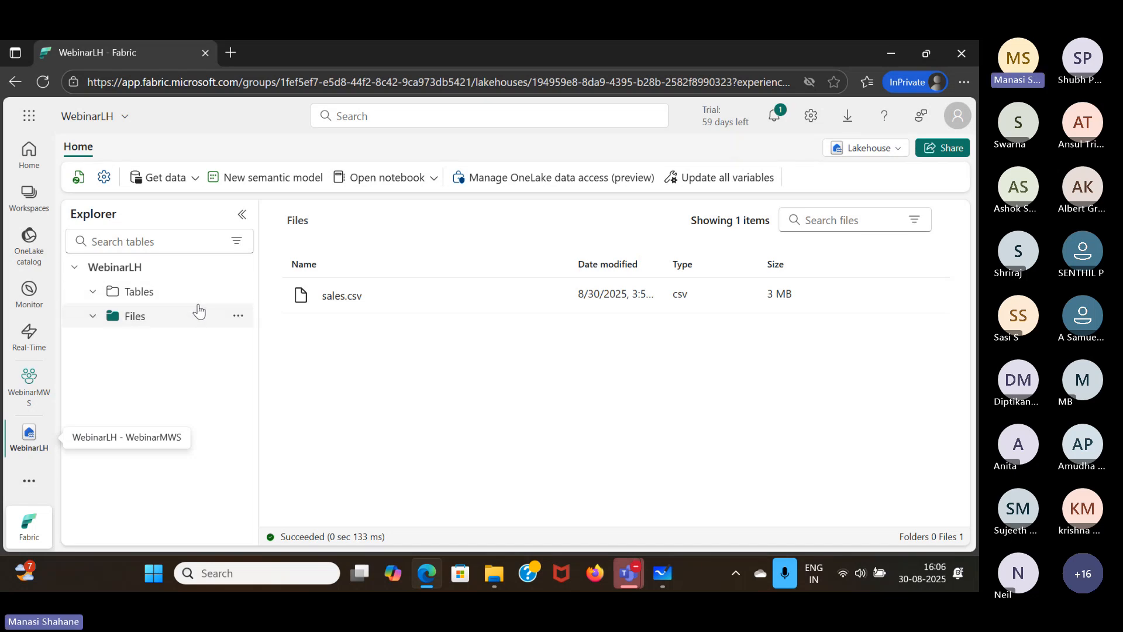
{"action": "left_click", "coordinate": [238, 316]}
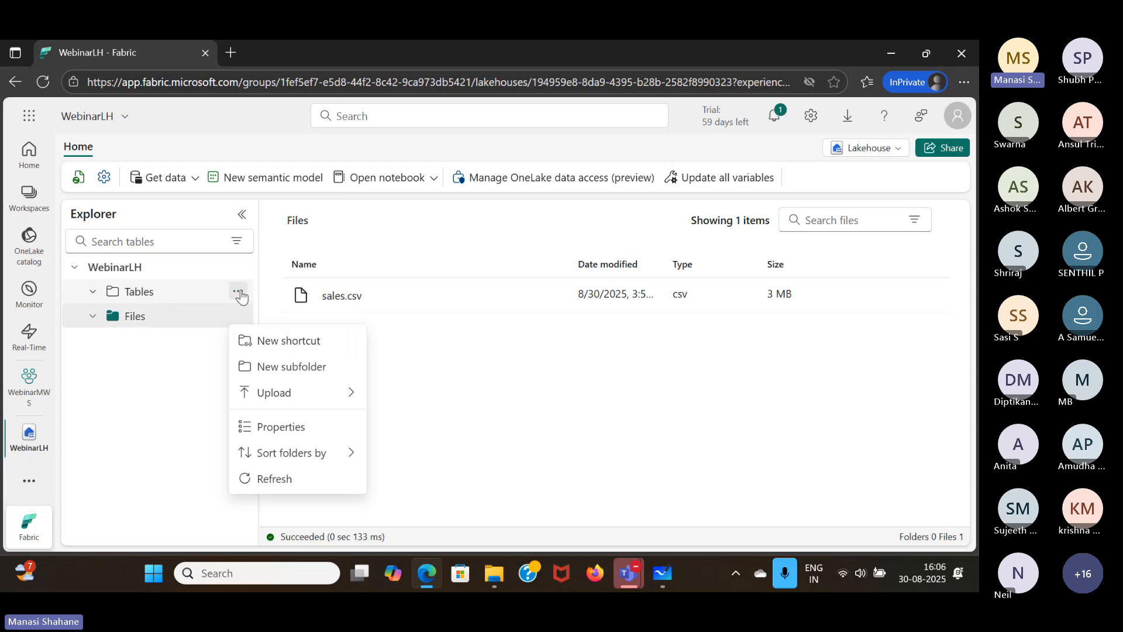
{"action": "left_click", "coordinate": [238, 292]}
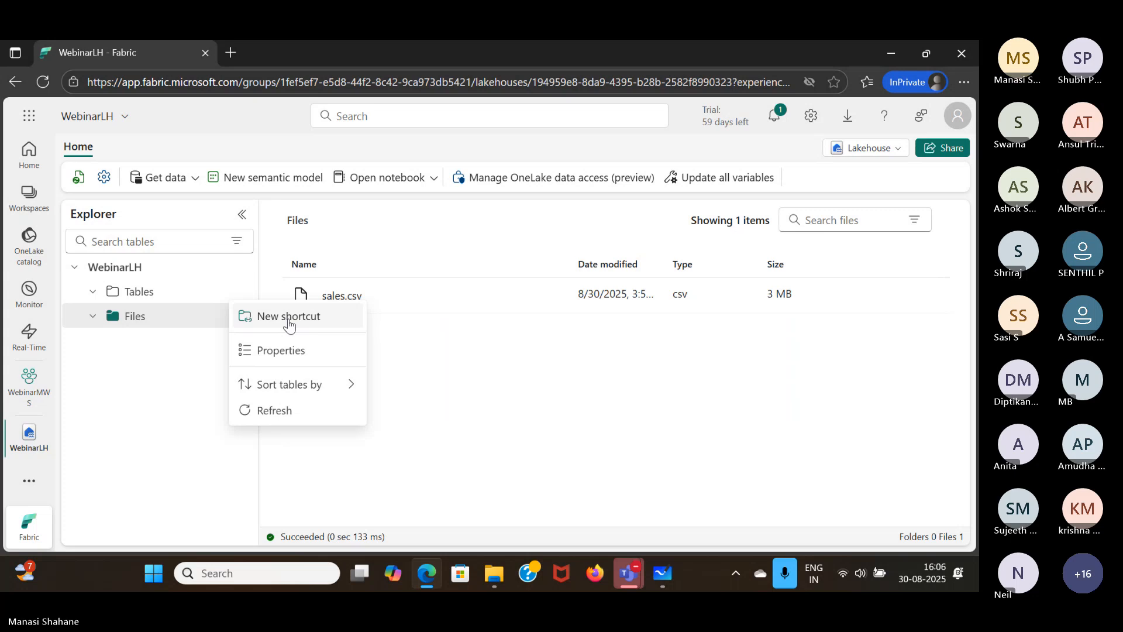
{"action": "left_click", "coordinate": [169, 356]}
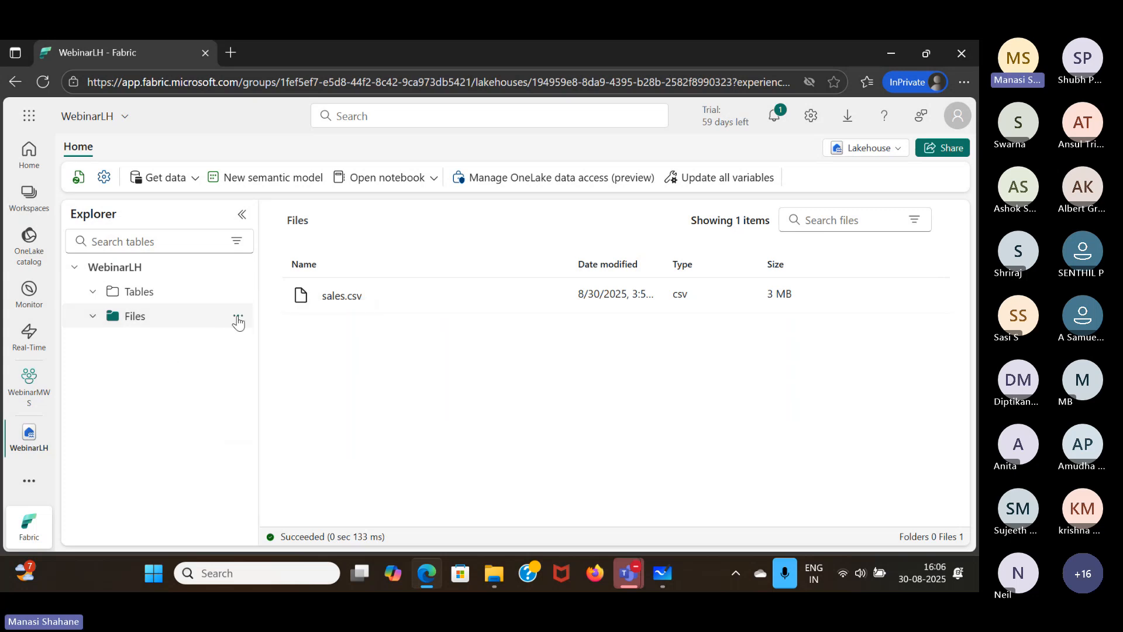
- Start a new shortcut under Files, review its internal and external sources including the Microsoft OneLake items, and close it without creating one
{"action": "left_click", "coordinate": [239, 317]}
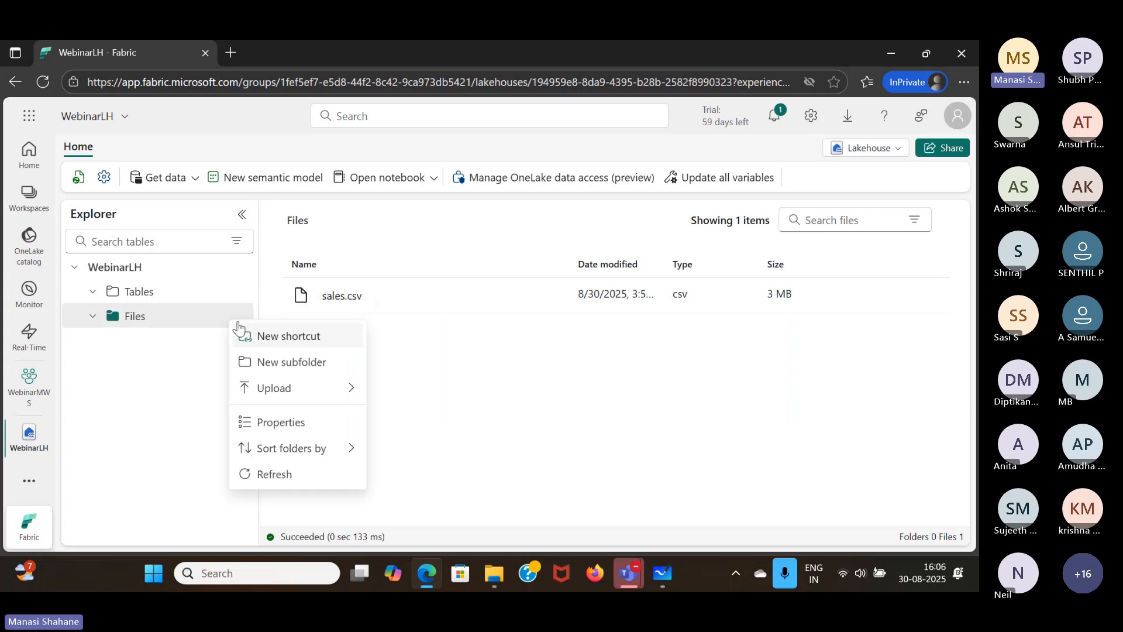
{"action": "left_click", "coordinate": [238, 325]}
{"action": "scroll", "coordinate": [538, 419], "scroll_direction": "down", "scroll_amount": 2}
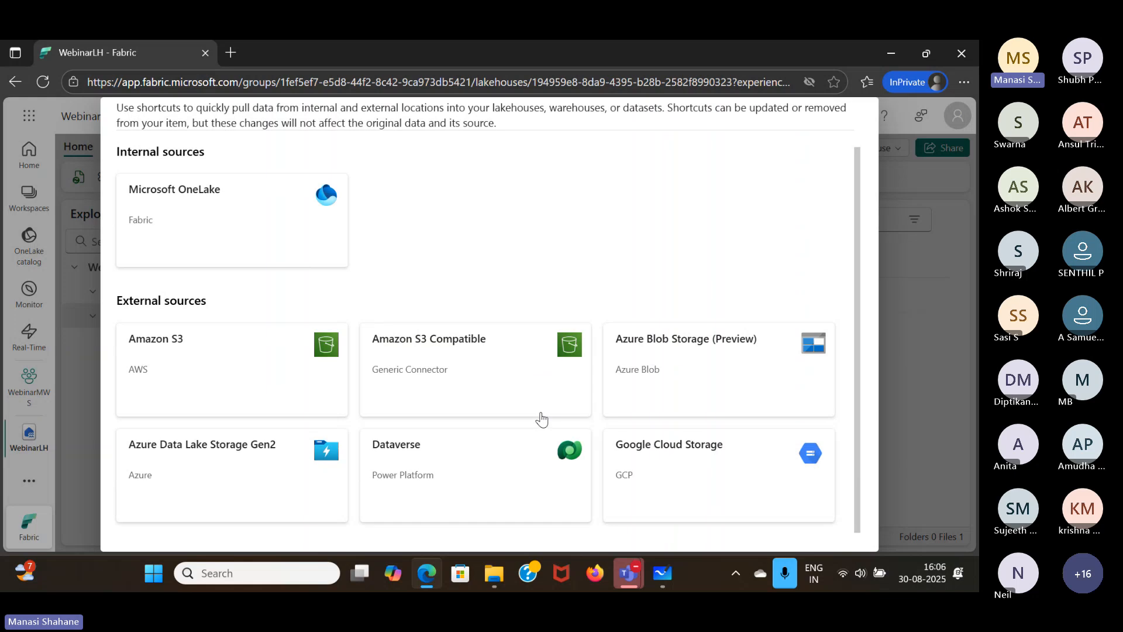
{"action": "scroll", "coordinate": [541, 419], "scroll_direction": "up", "scroll_amount": 2}
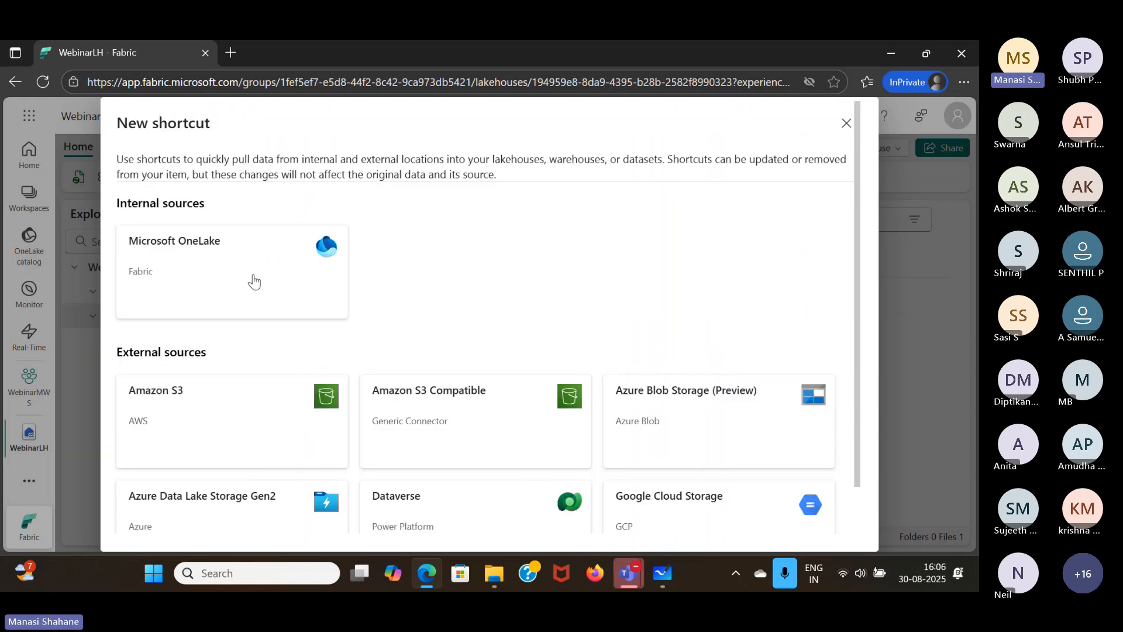
{"action": "left_click", "coordinate": [253, 280]}
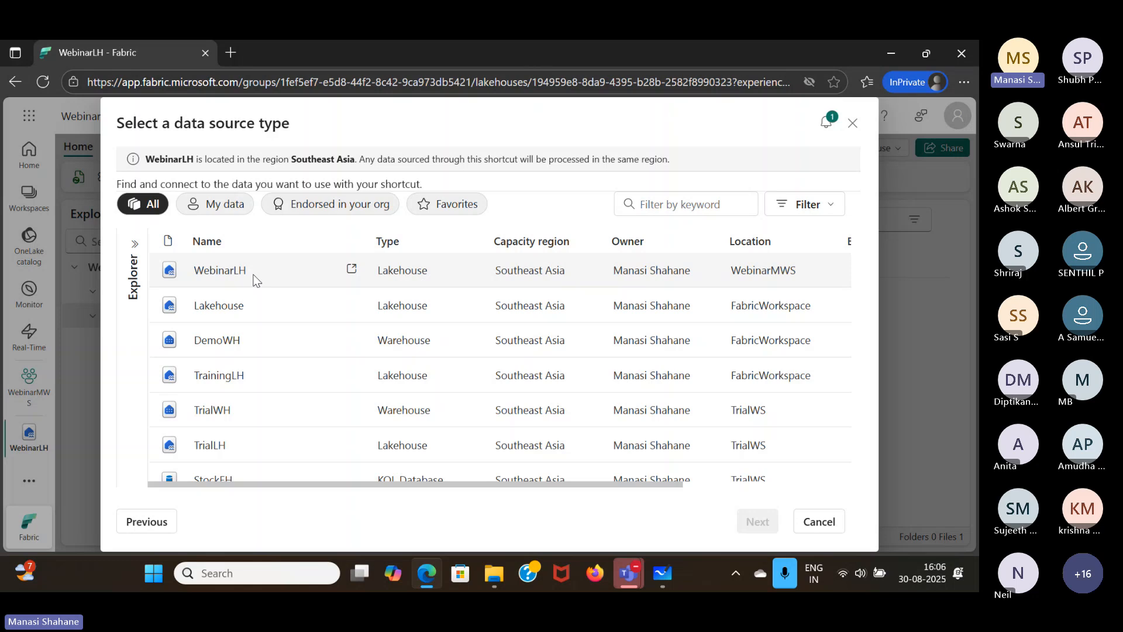
{"action": "left_click", "coordinate": [137, 522]}
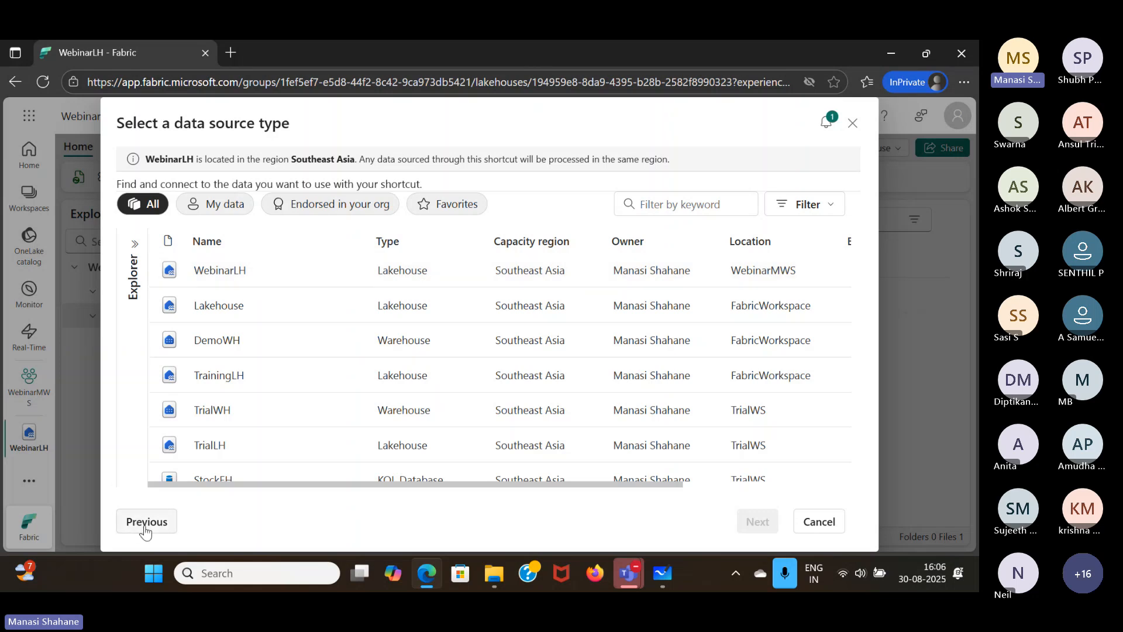
{"action": "scroll", "coordinate": [472, 373], "scroll_direction": "down", "scroll_amount": 2}
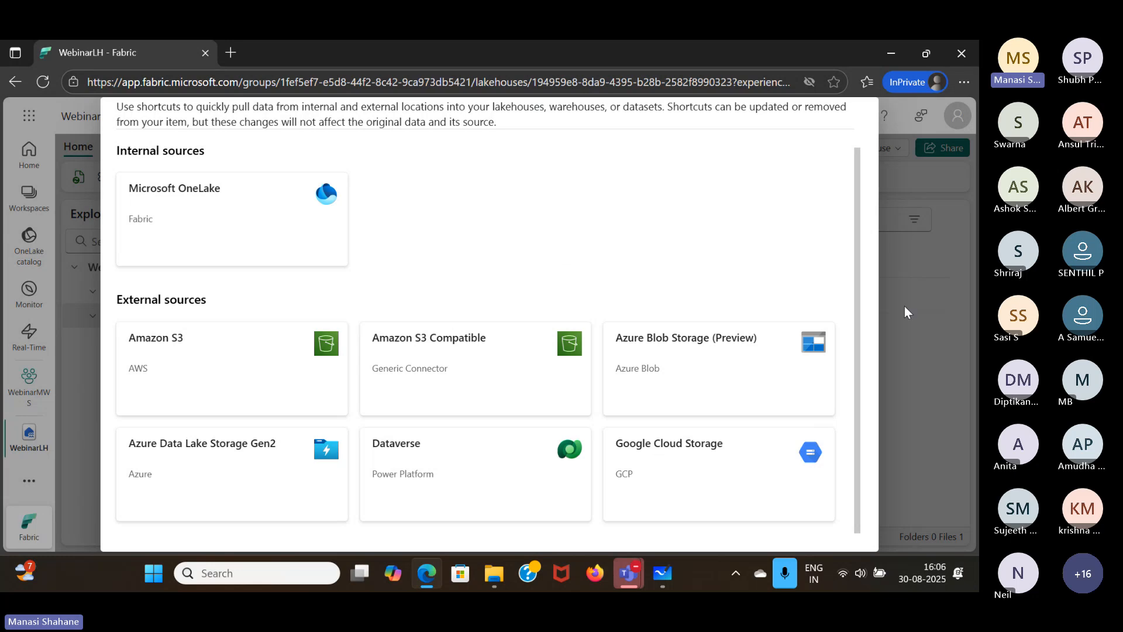
{"action": "scroll", "coordinate": [805, 296], "scroll_direction": "up", "scroll_amount": 1}
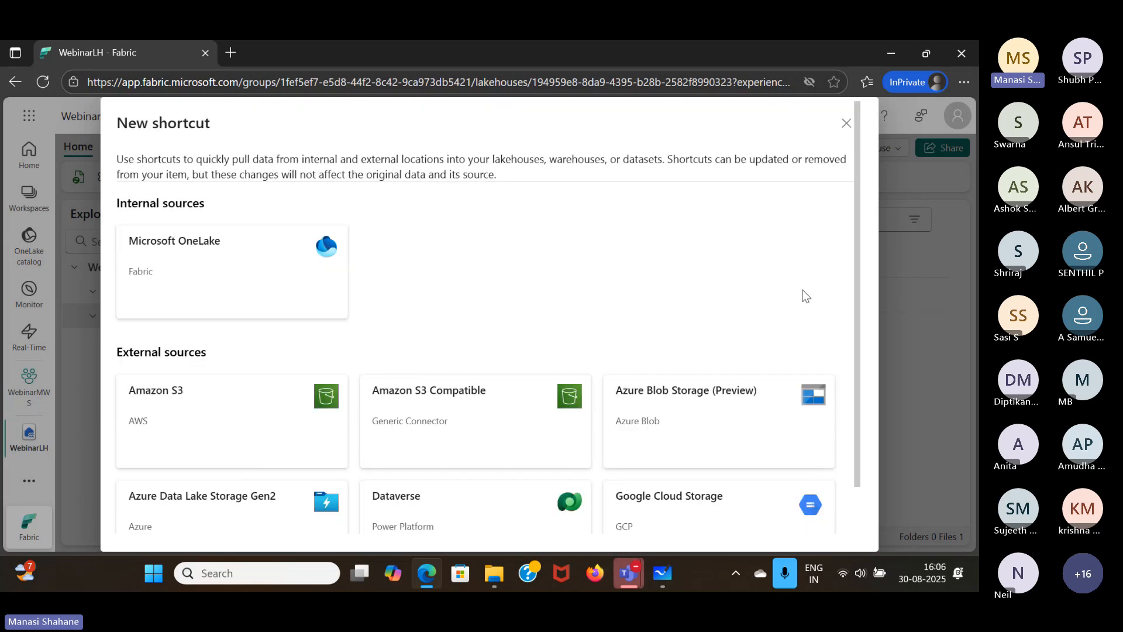
{"action": "left_click", "coordinate": [847, 124]}
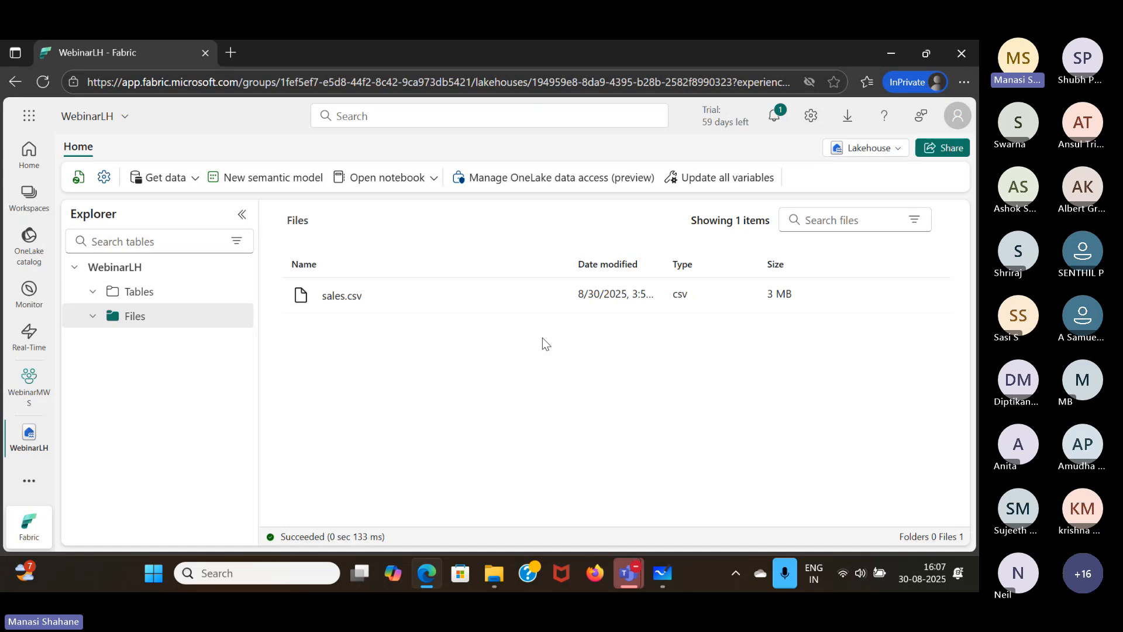
- Go to FabricWorkspace and try to open its Lakehouse item, including a reload
{"action": "left_click", "coordinate": [29, 197]}
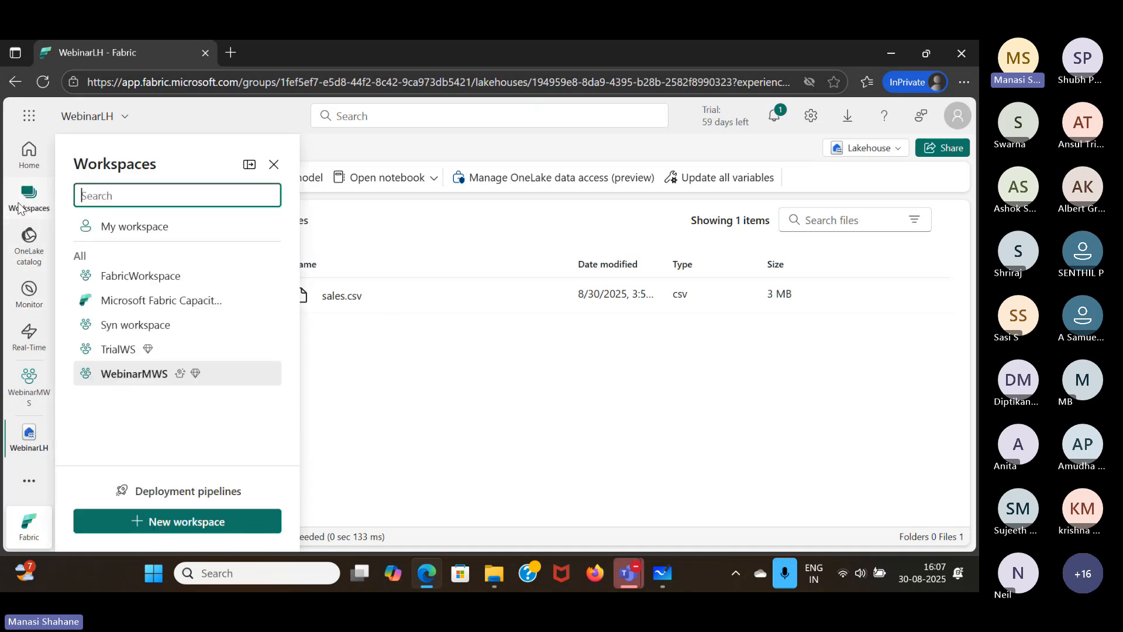
{"action": "left_click", "coordinate": [139, 278]}
{"action": "scroll", "coordinate": [227, 444], "scroll_direction": "down", "scroll_amount": 2}
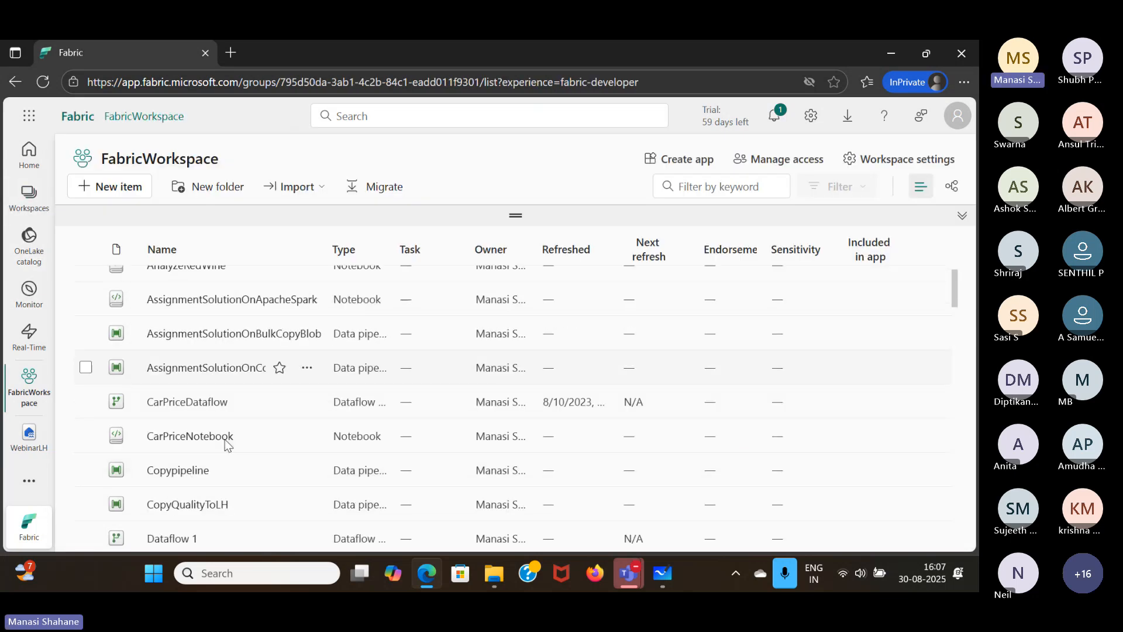
{"action": "scroll", "coordinate": [227, 444], "scroll_direction": "down", "scroll_amount": 5}
{"action": "left_click", "coordinate": [161, 391]}
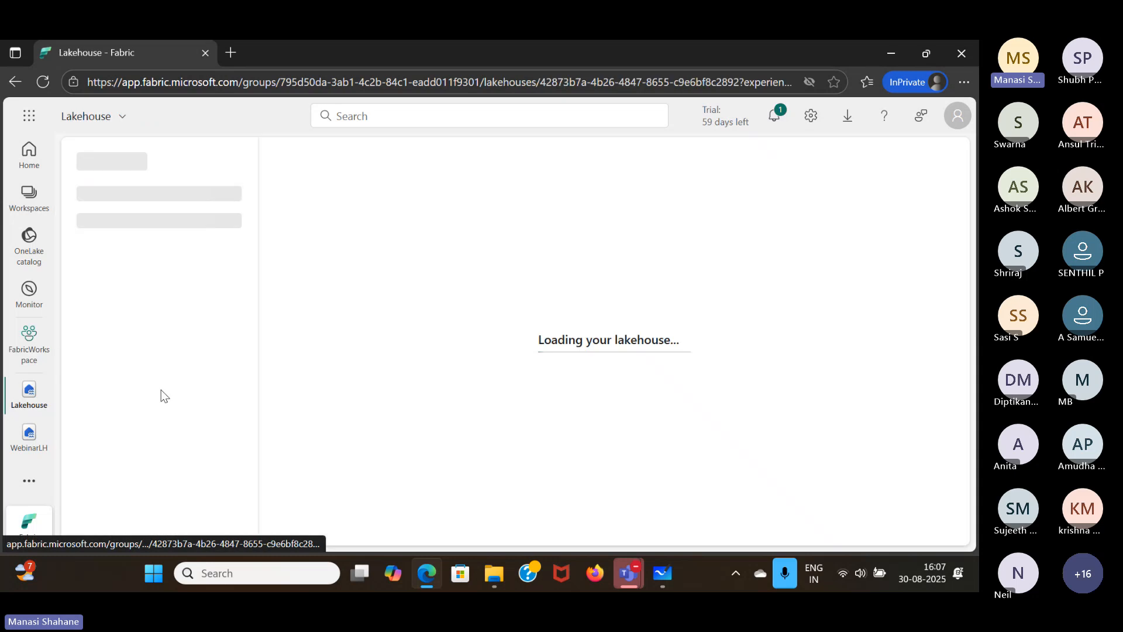
{"action": "left_click", "coordinate": [527, 421]}
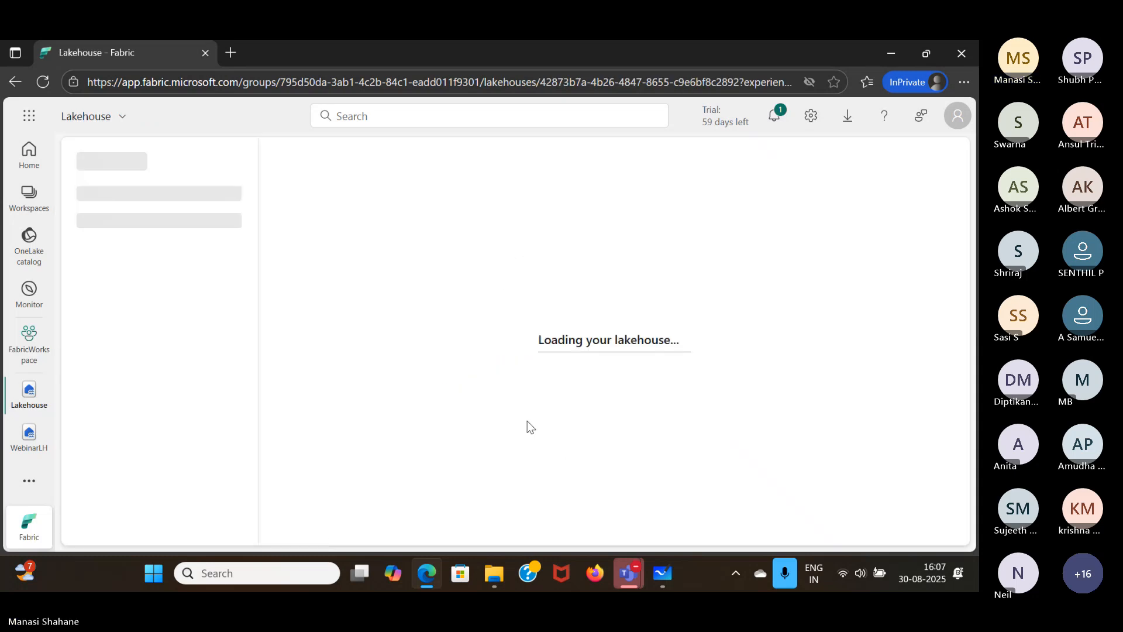
{"action": "left_click", "coordinate": [528, 427]}
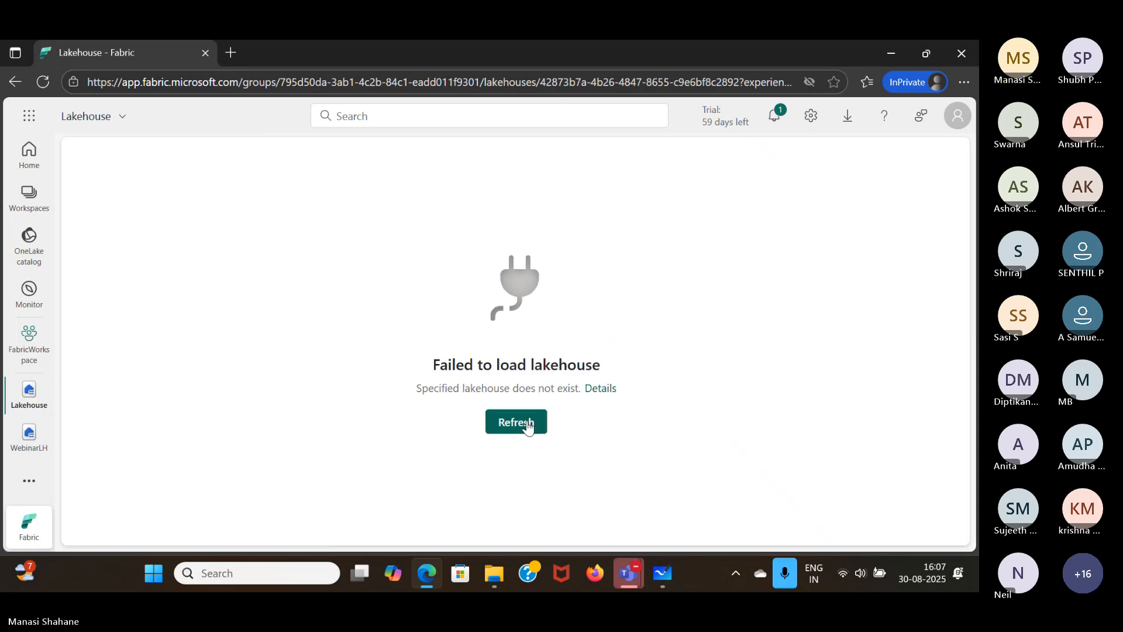
- Change FabricWorkspace's license to Trial, using the Southeast Asia trial capacity and the small semantic model storage format
{"action": "left_click", "coordinate": [29, 342]}
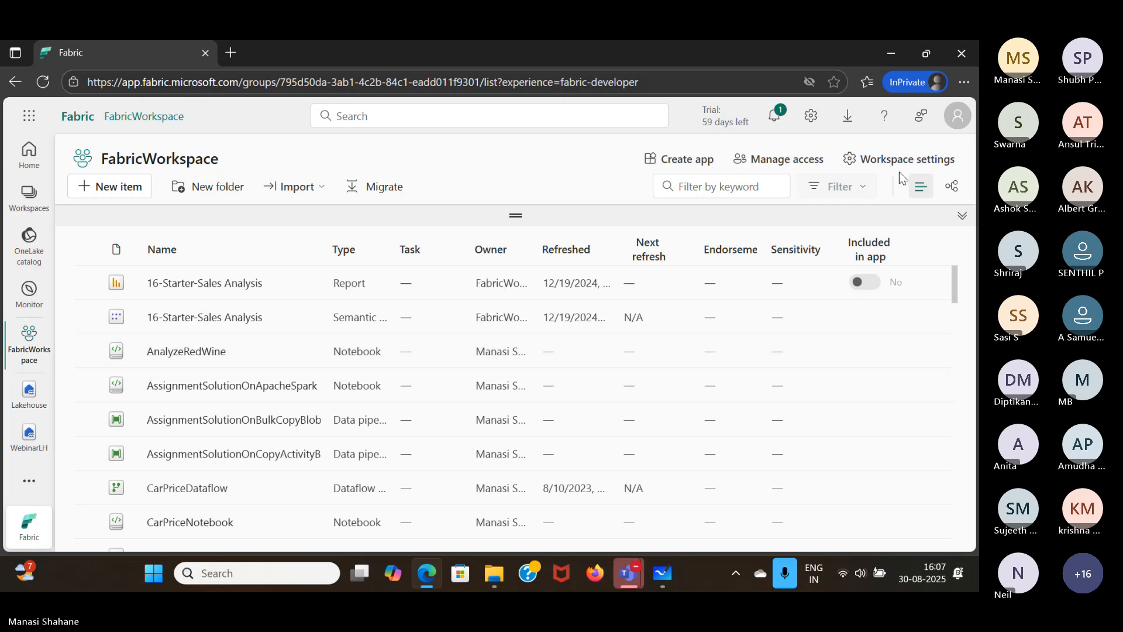
{"action": "left_click", "coordinate": [878, 158]}
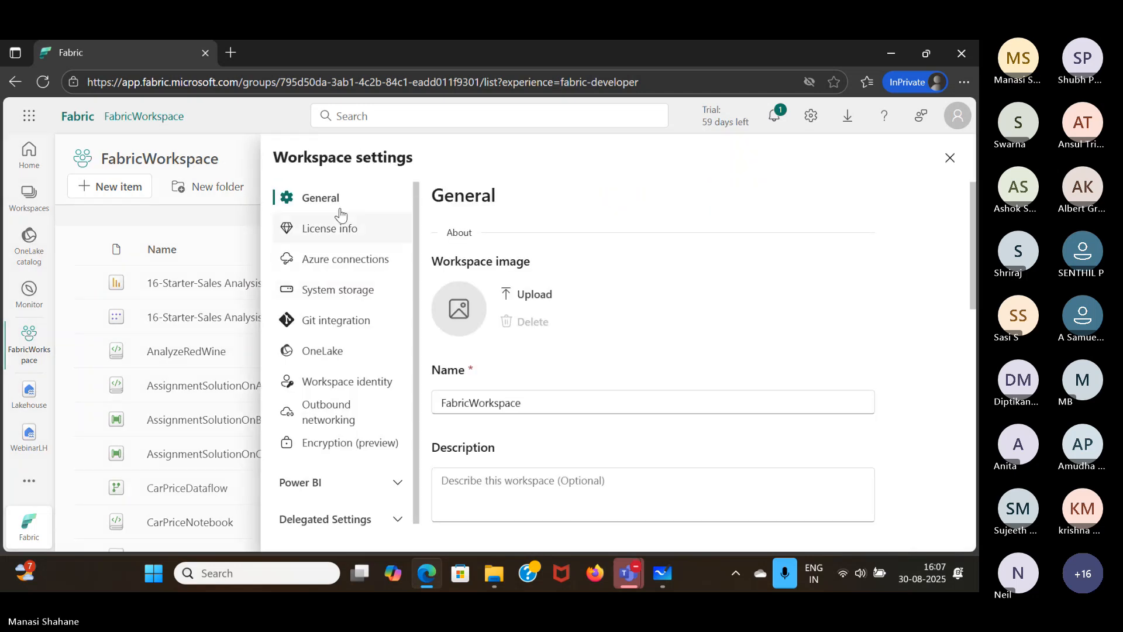
{"action": "left_click", "coordinate": [343, 231]}
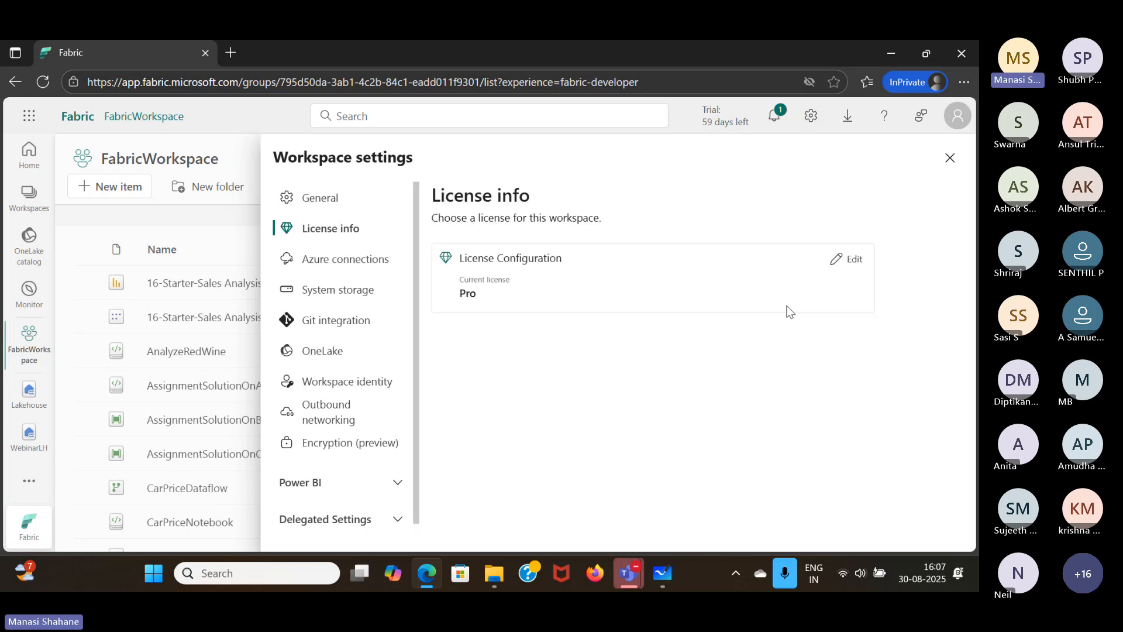
{"action": "left_click", "coordinate": [857, 261]}
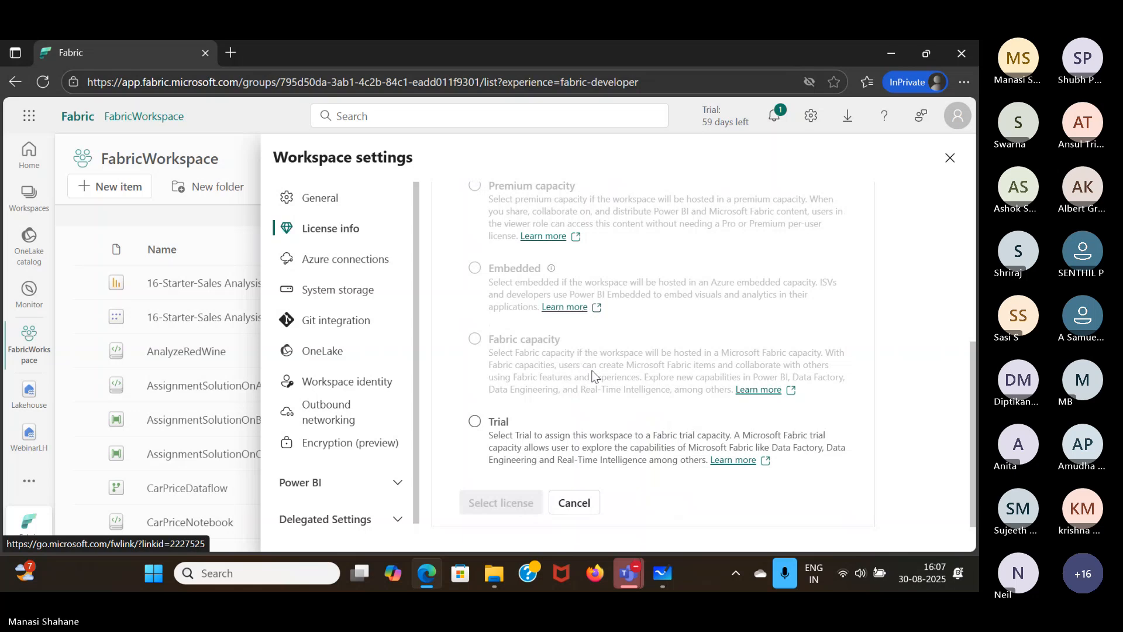
{"action": "left_click", "coordinate": [597, 453]}
{"action": "scroll", "coordinate": [543, 443], "scroll_direction": "down", "scroll_amount": 4}
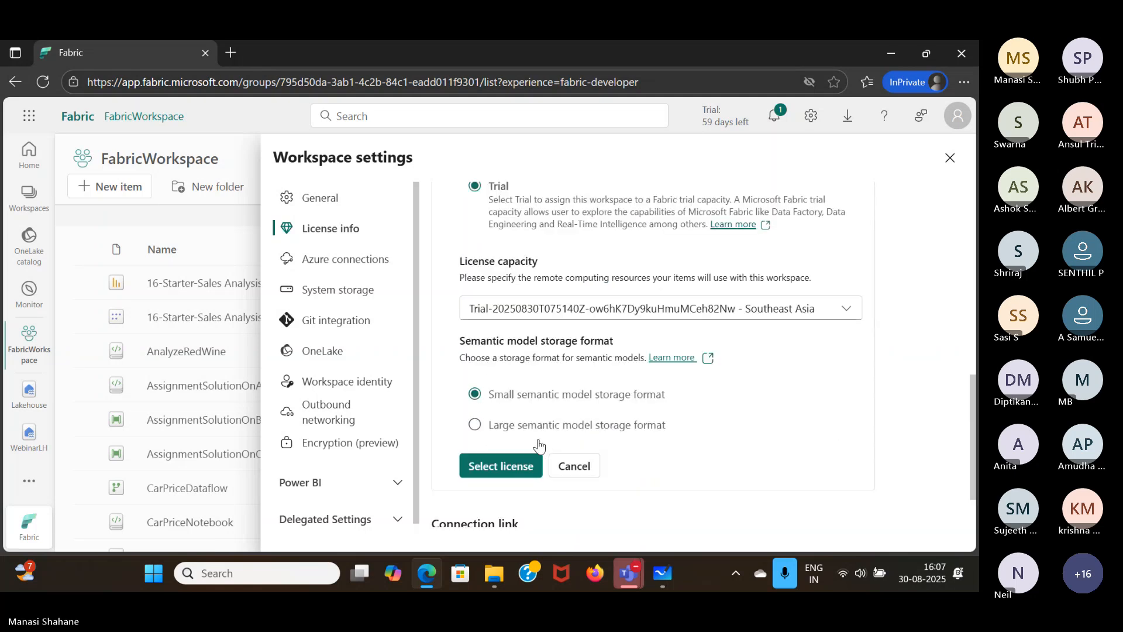
{"action": "left_click", "coordinate": [509, 465]}
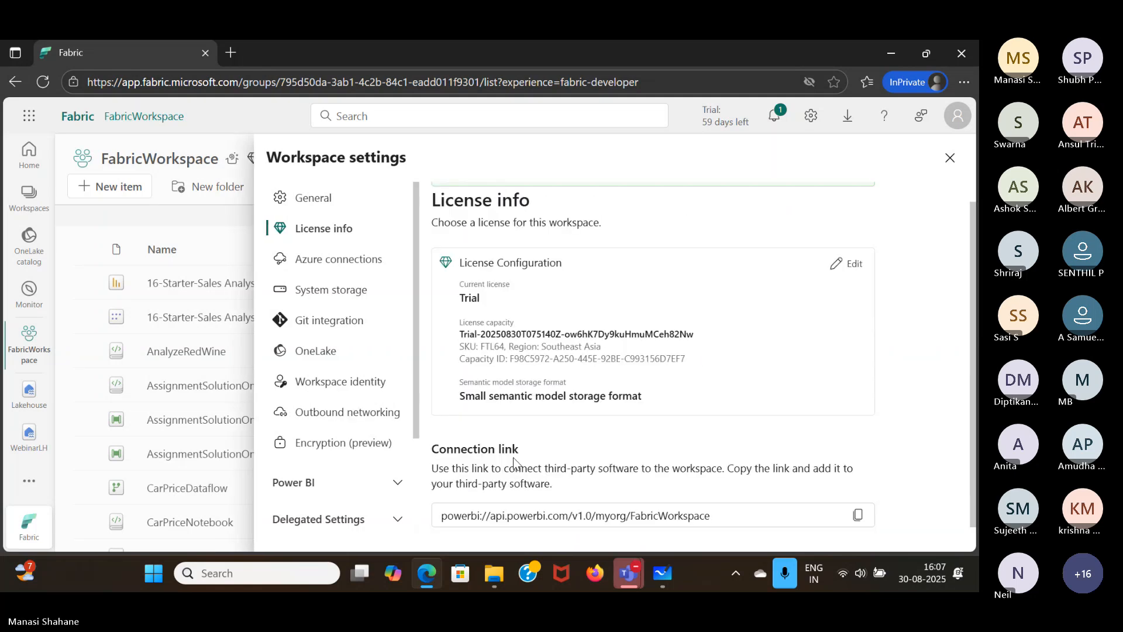
{"action": "left_click", "coordinate": [951, 158]}
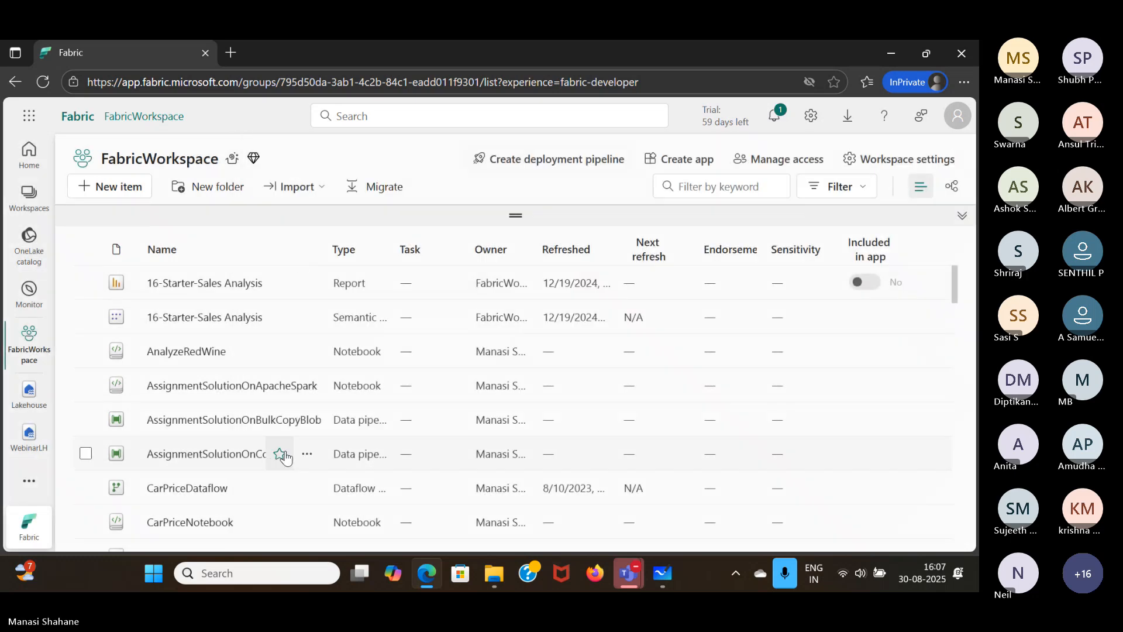
- Open the Lakehouse item in FabricWorkspace and preview products.csv in the products folder under Files
{"action": "scroll", "coordinate": [285, 454], "scroll_direction": "down", "scroll_amount": 7}
{"action": "scroll", "coordinate": [176, 451], "scroll_direction": "down", "scroll_amount": 4}
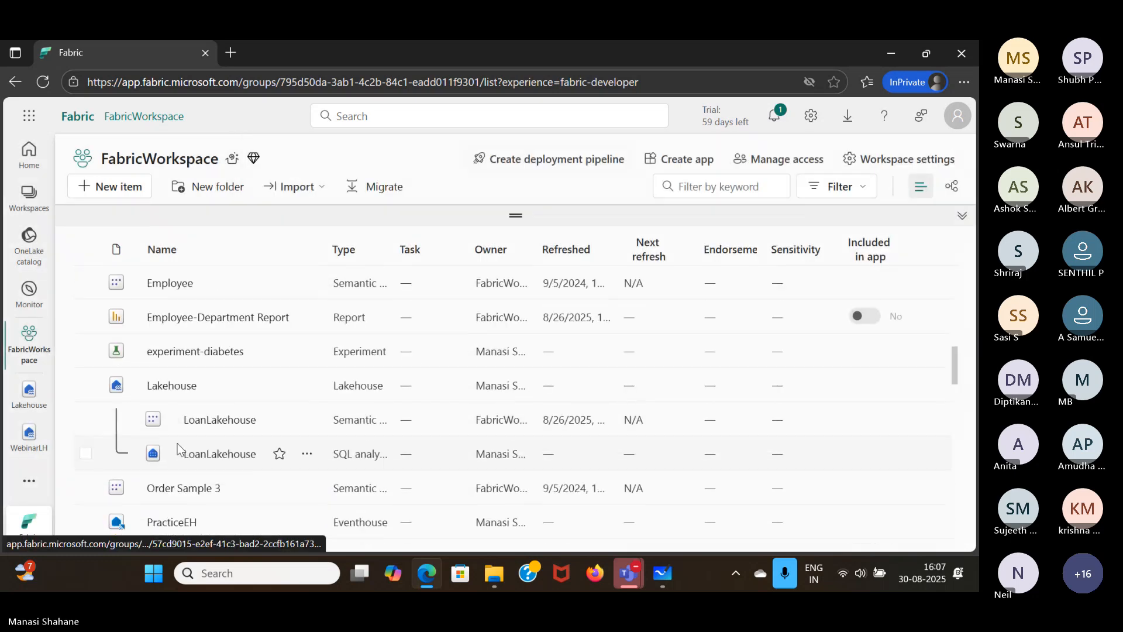
{"action": "left_click", "coordinate": [175, 392]}
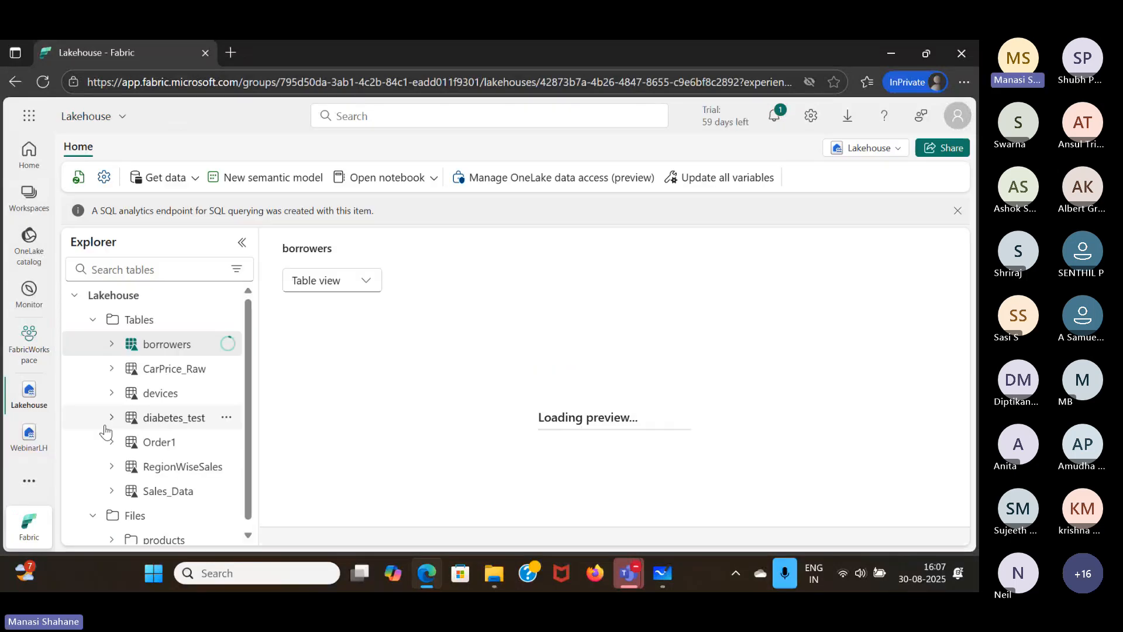
{"action": "left_click", "coordinate": [92, 320]}
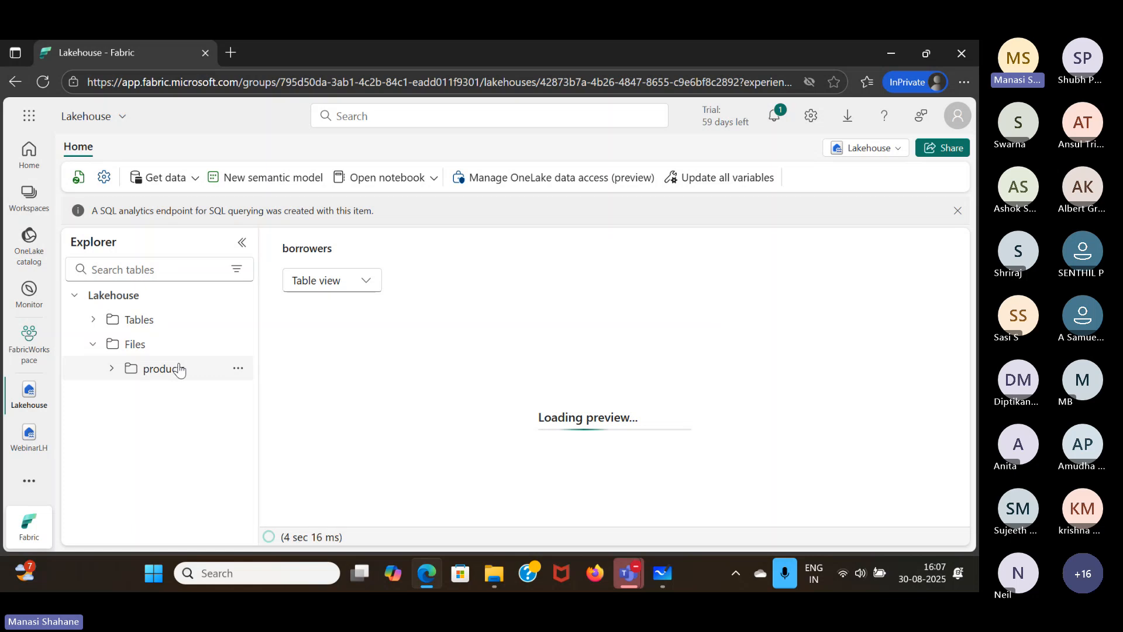
{"action": "left_click", "coordinate": [175, 368]}
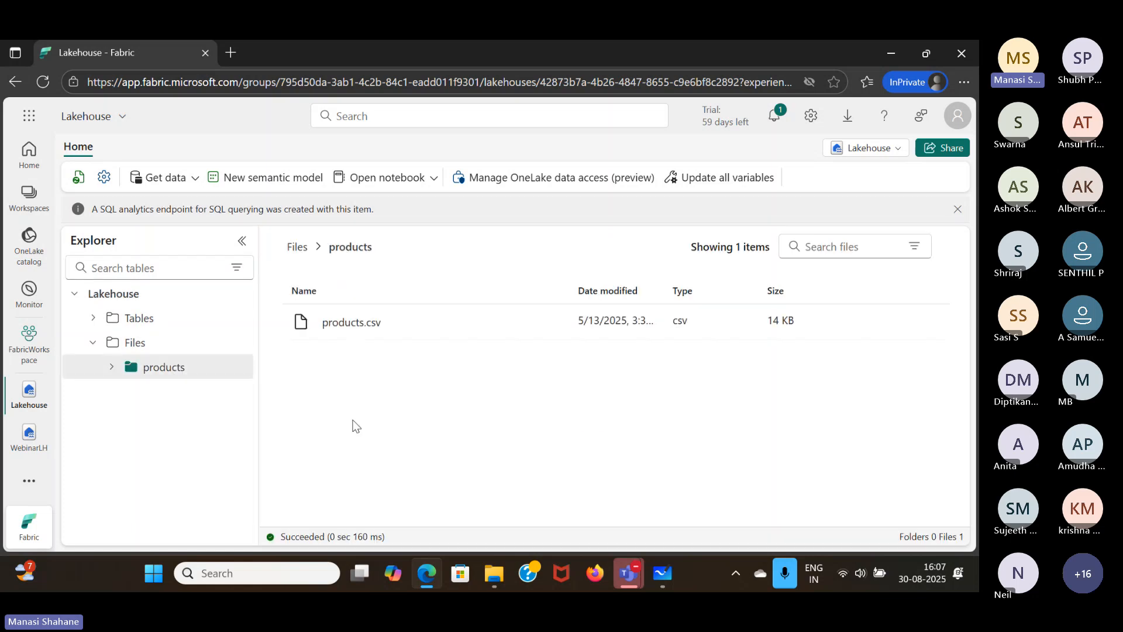
{"action": "left_click", "coordinate": [447, 323]}
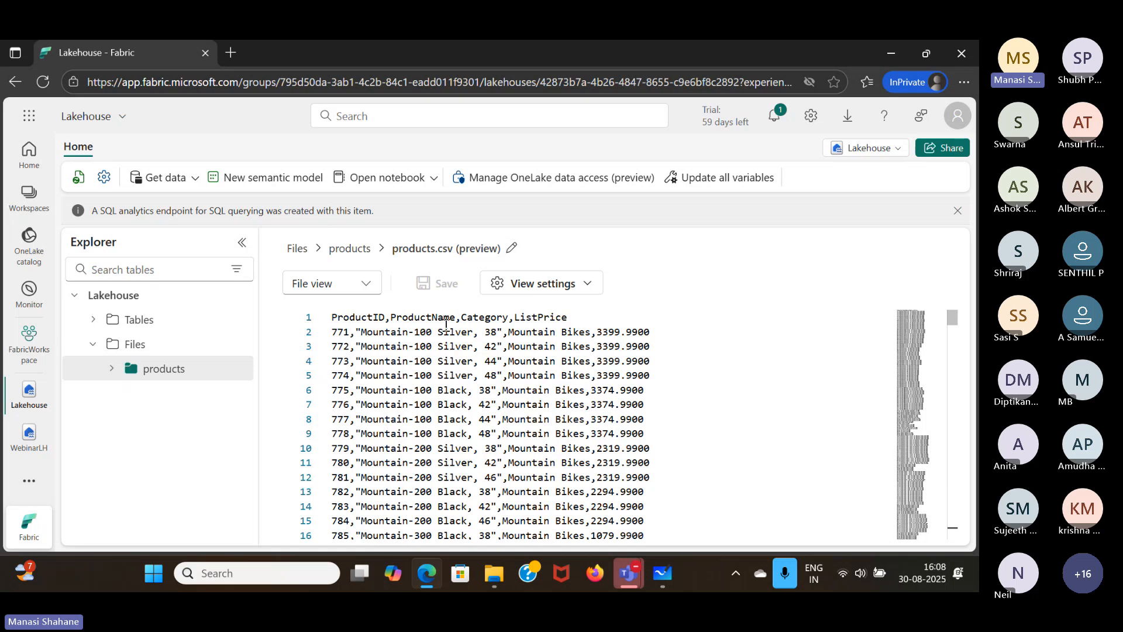
- Dismiss the SQL analytics endpoint notice and return to the WebinarLH lakehouse
{"action": "left_click", "coordinate": [957, 213]}
{"action": "left_click", "coordinate": [957, 211]}
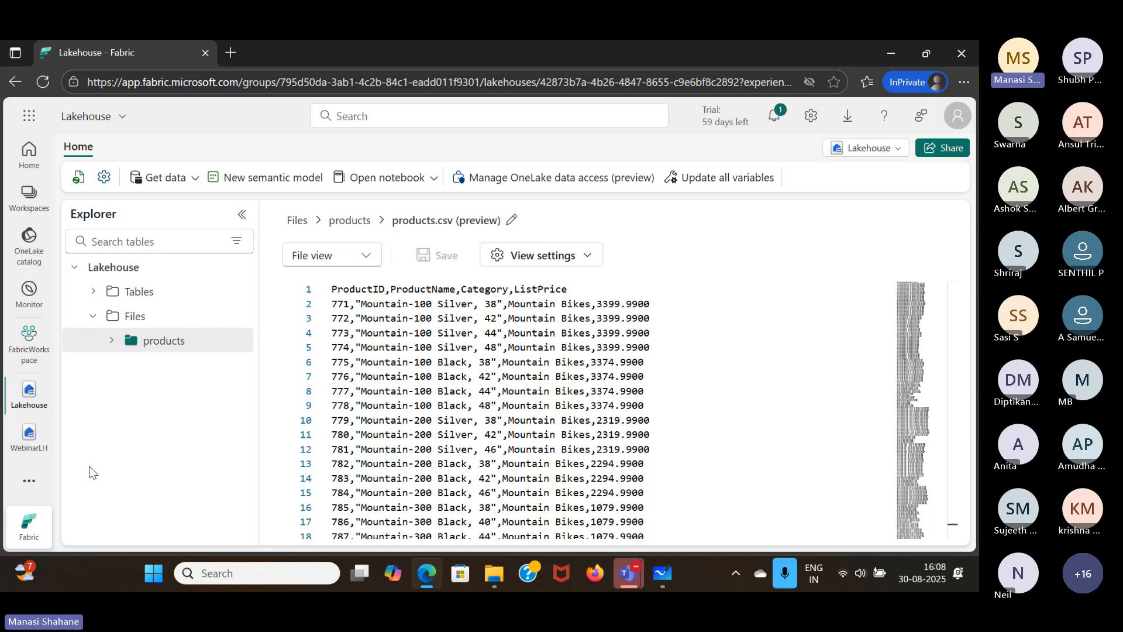
{"action": "left_click", "coordinate": [31, 446]}
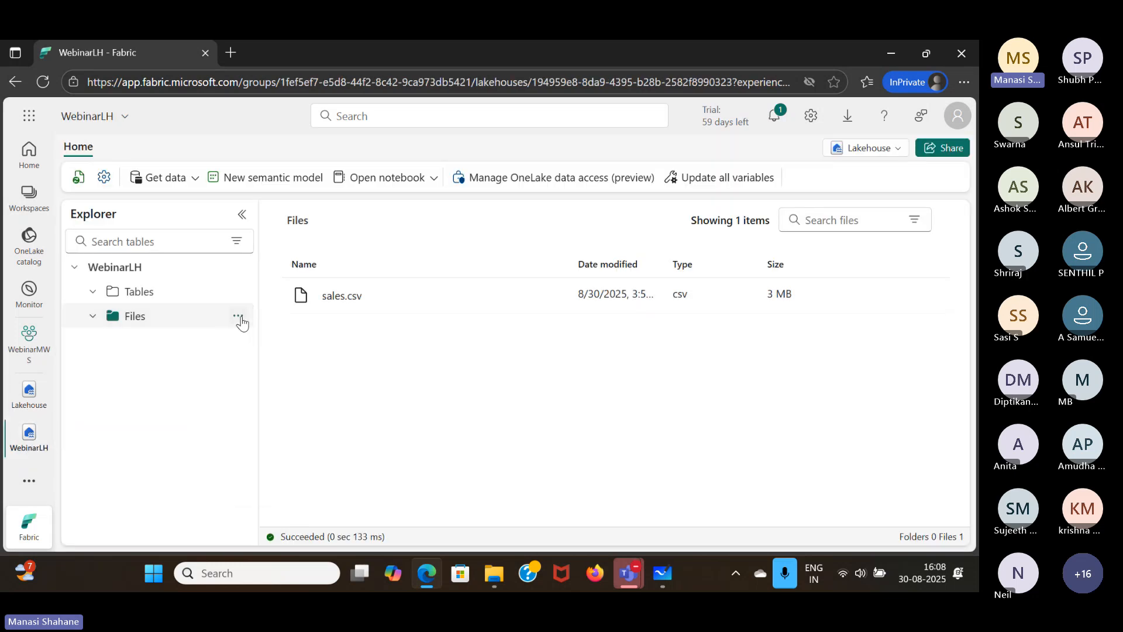
- Start a new OneLake shortcut under Files in WebinarLH, with FabricWorkspace's Lakehouse as the data source
{"action": "left_click", "coordinate": [238, 317]}
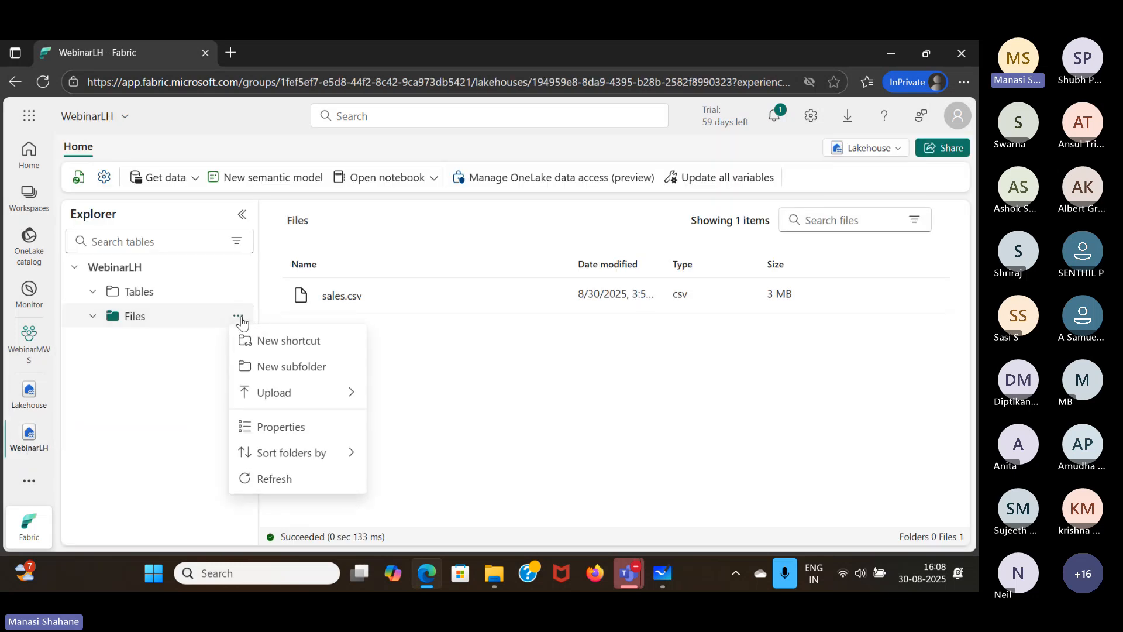
{"action": "left_click", "coordinate": [283, 345]}
{"action": "left_click", "coordinate": [259, 262]}
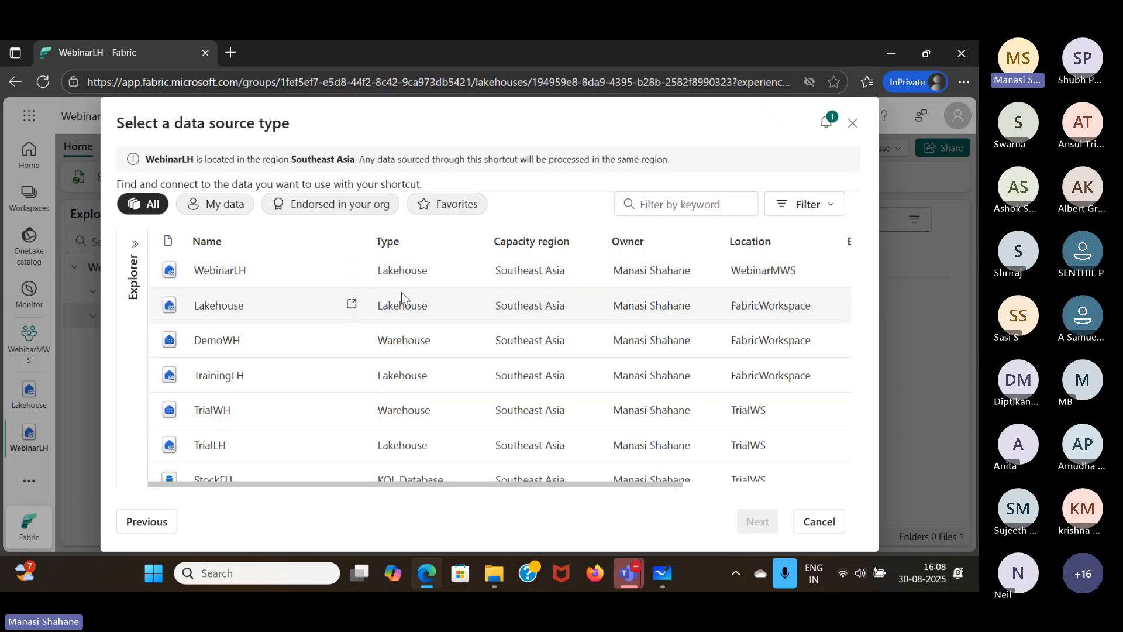
{"action": "left_click", "coordinate": [280, 307]}
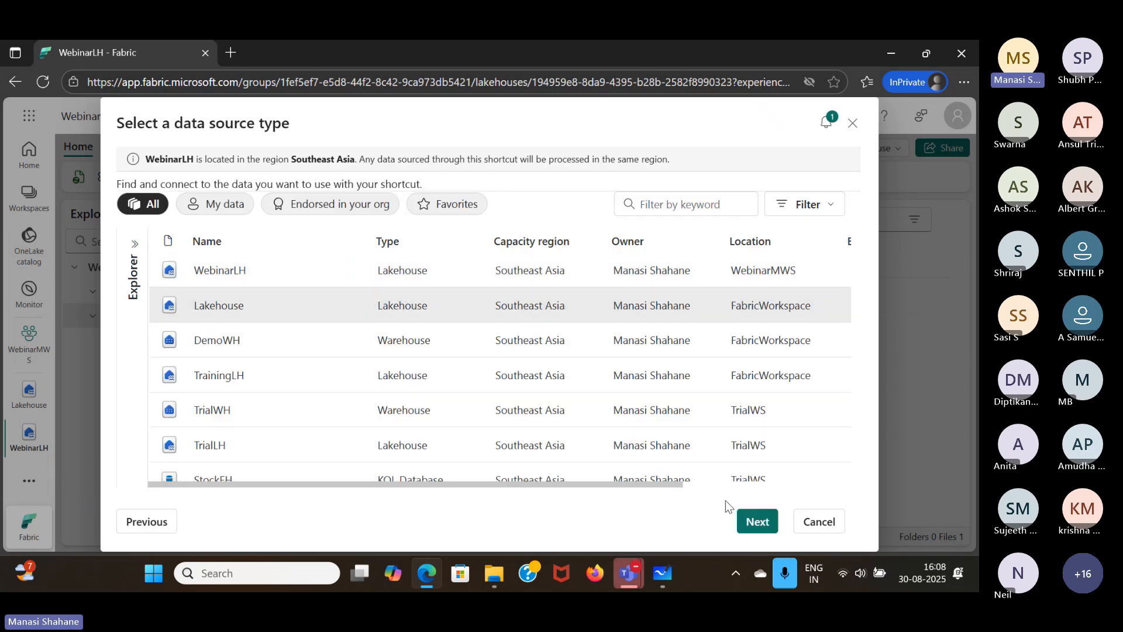
{"action": "left_click", "coordinate": [759, 523]}
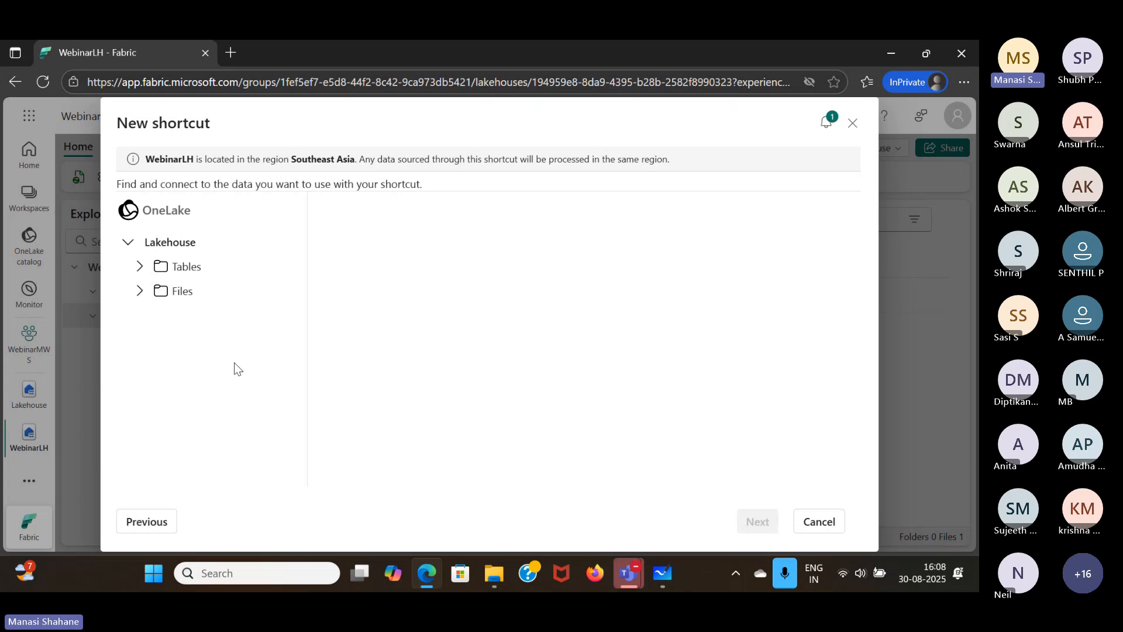
- Select the products folder under Files as the shortcut target, skip the Delta transformation, and create the shortcut
{"action": "left_click", "coordinate": [138, 292]}
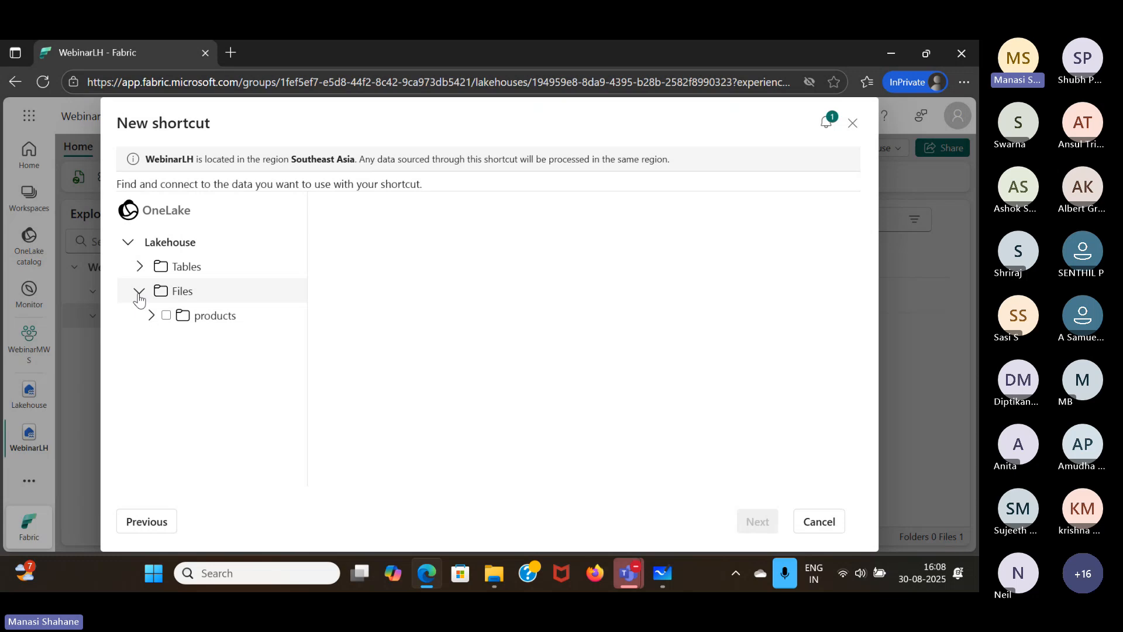
{"action": "left_click", "coordinate": [166, 316]}
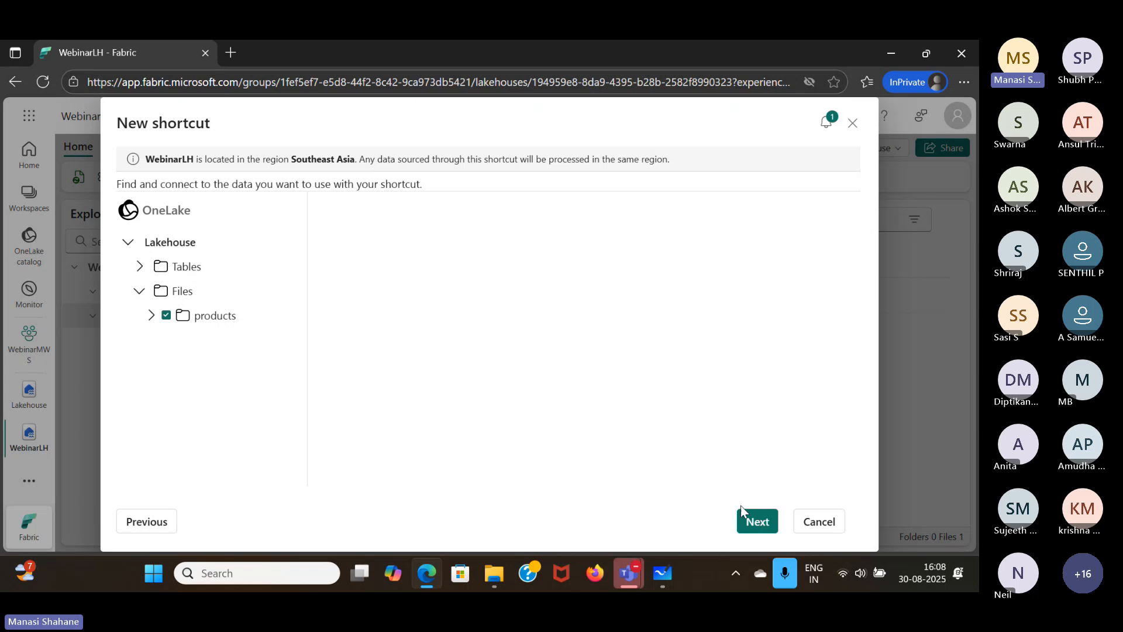
{"action": "left_click", "coordinate": [751, 520]}
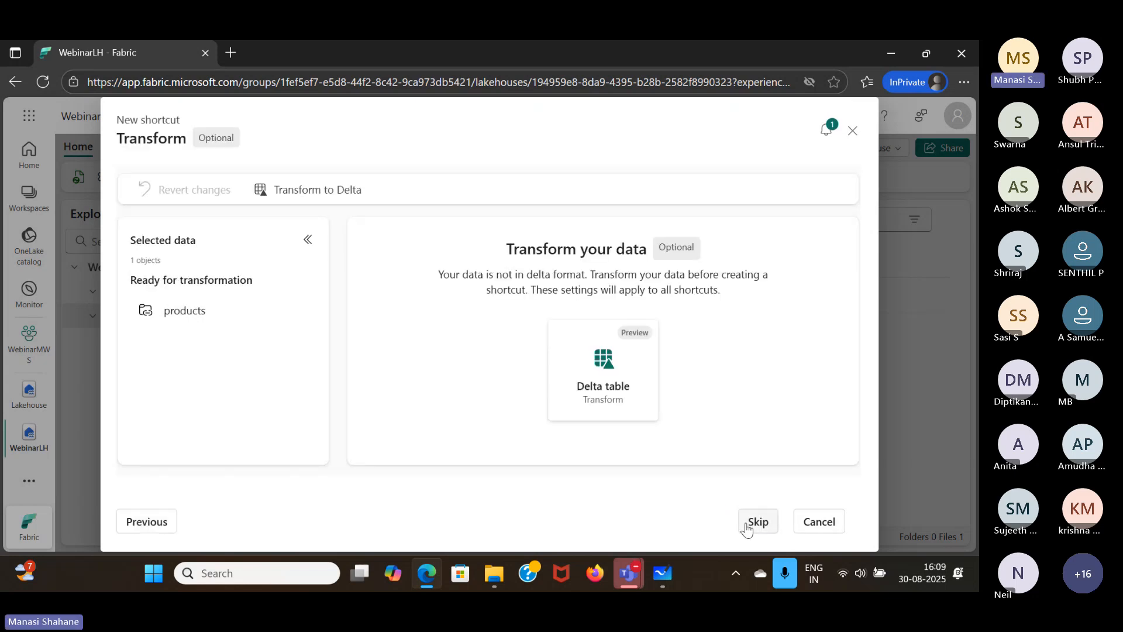
{"action": "left_click", "coordinate": [747, 526]}
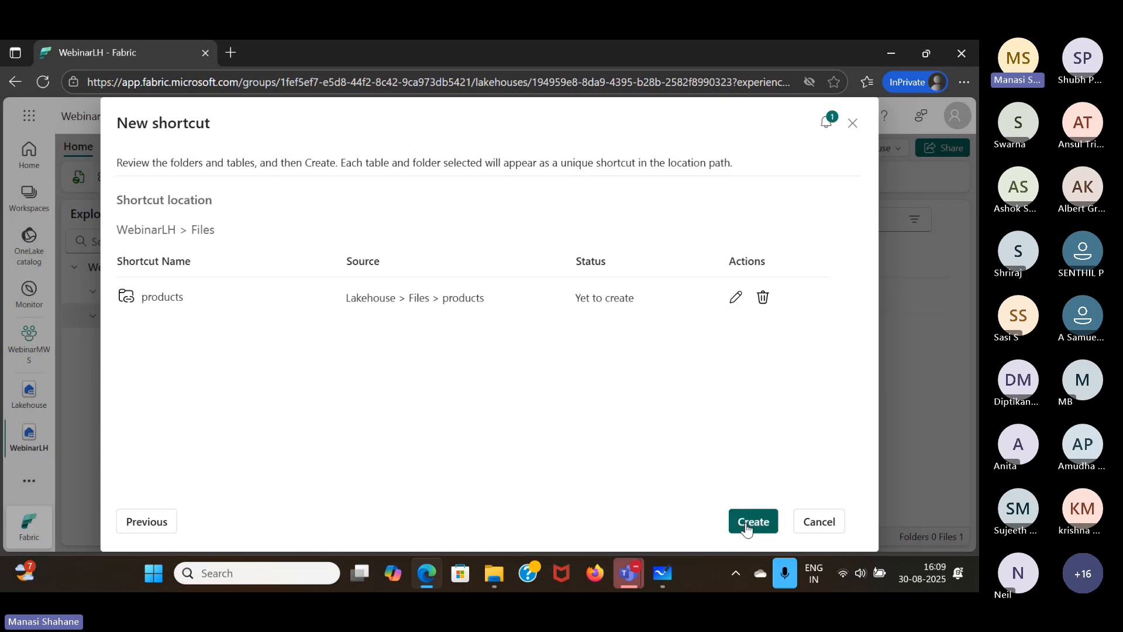
{"action": "left_click", "coordinate": [747, 527]}
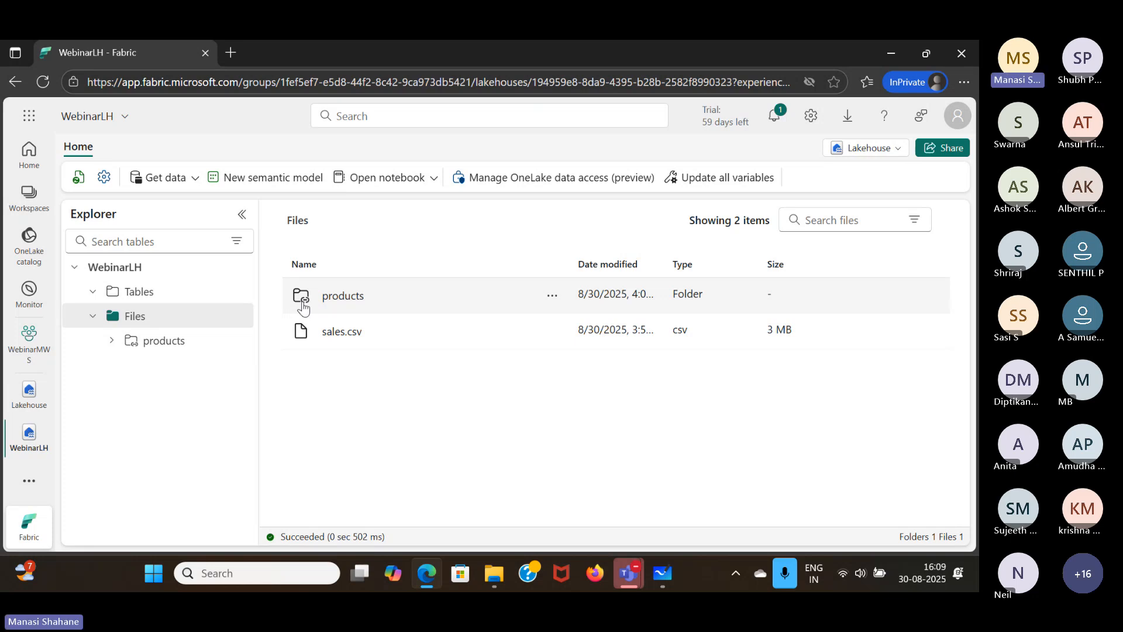
- Open the products shortcut folder and preview products.csv
{"action": "left_click", "coordinate": [367, 302]}
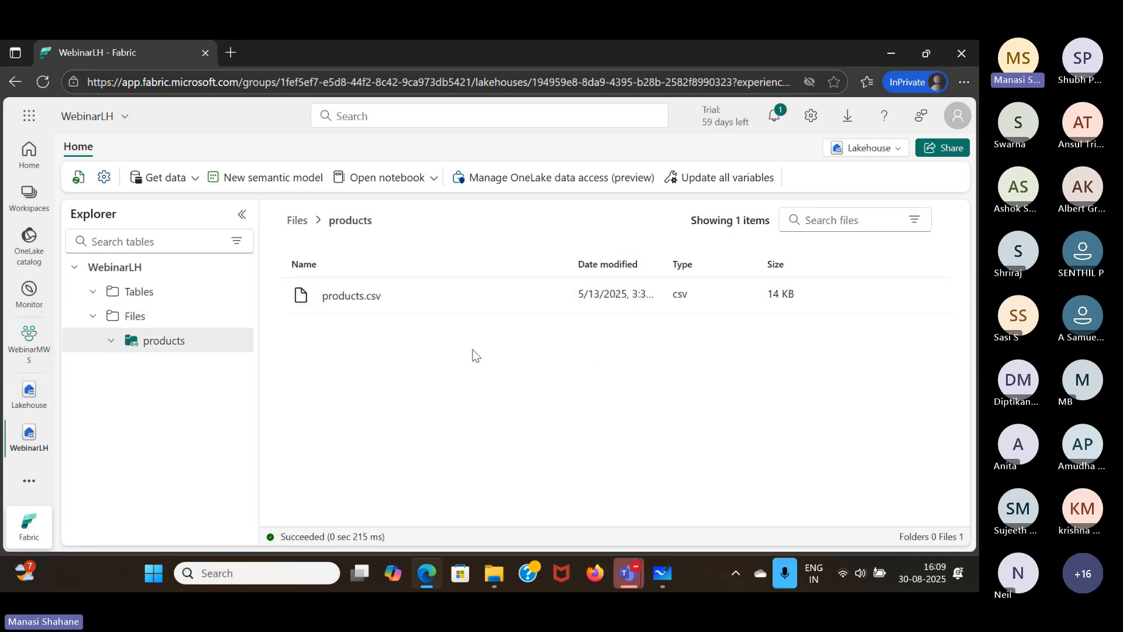
{"action": "left_click", "coordinate": [407, 298]}
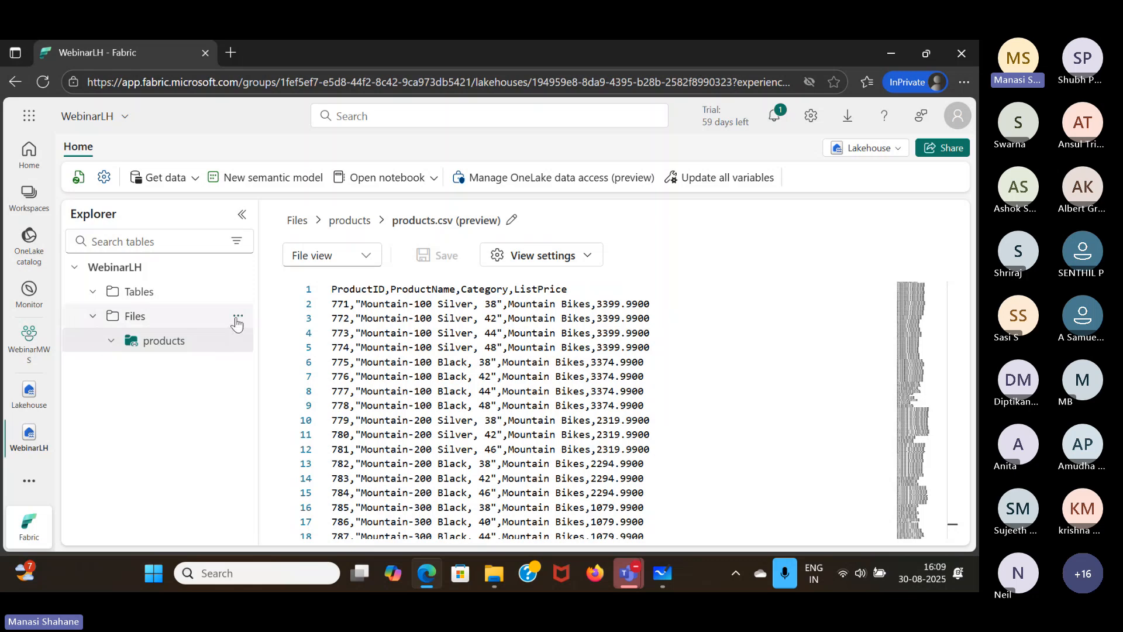
{"action": "left_click", "coordinate": [238, 319]}
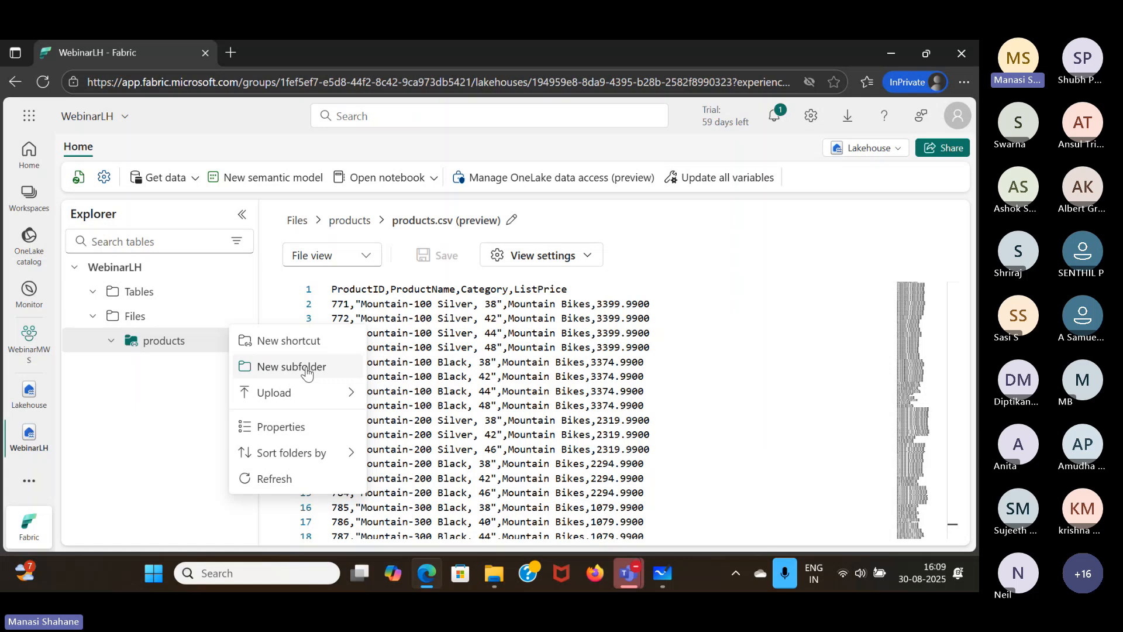
{"action": "left_click", "coordinate": [165, 448]}
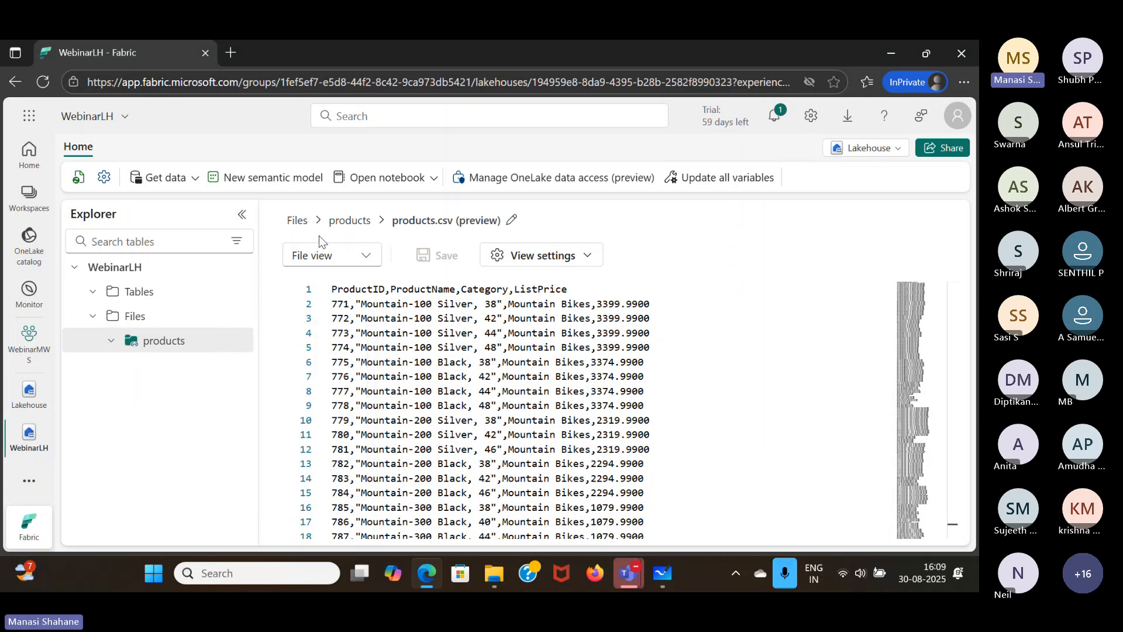
- Delete the products shortcut from WebinarLH's Files and dismiss the removal notice
{"action": "left_click", "coordinate": [298, 220]}
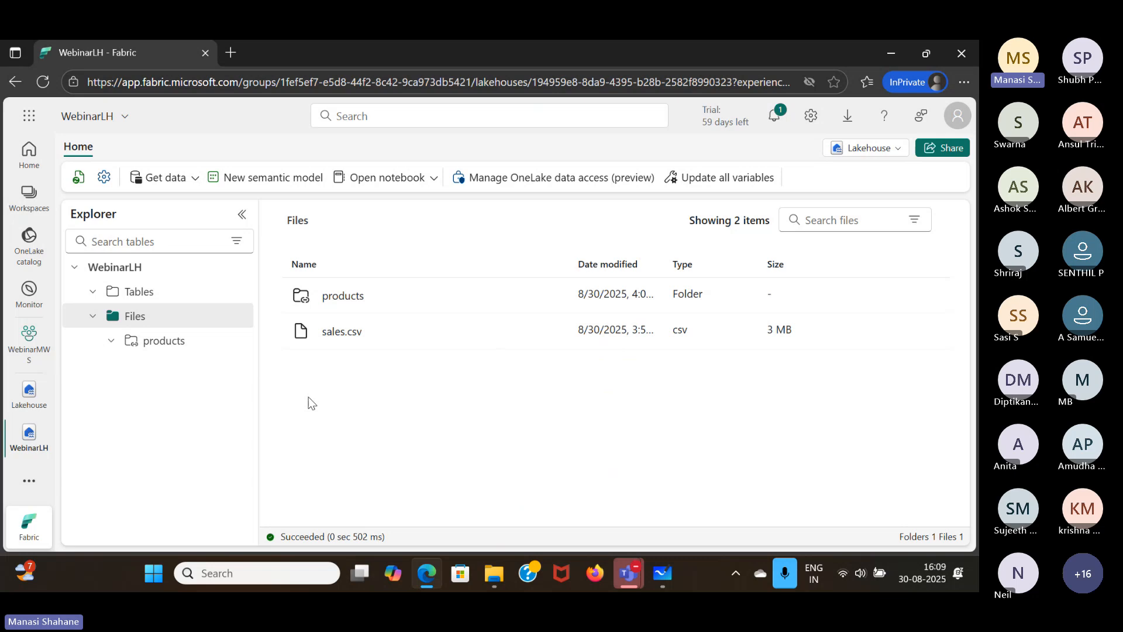
{"action": "right_click", "coordinate": [556, 293]}
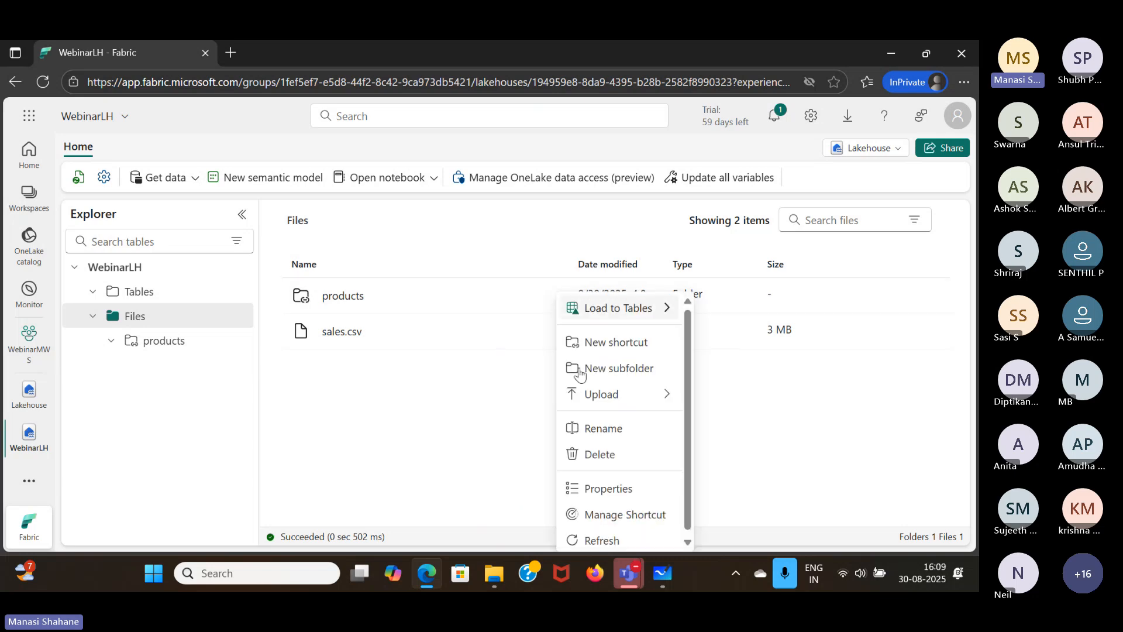
{"action": "left_click", "coordinate": [600, 455]}
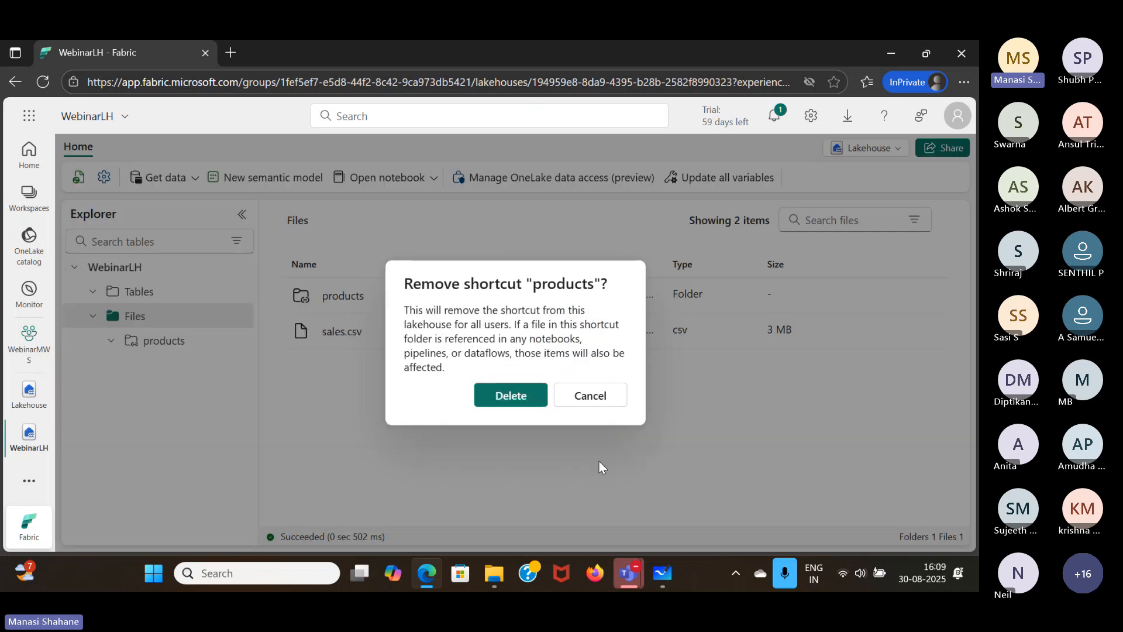
{"action": "left_click", "coordinate": [531, 401]}
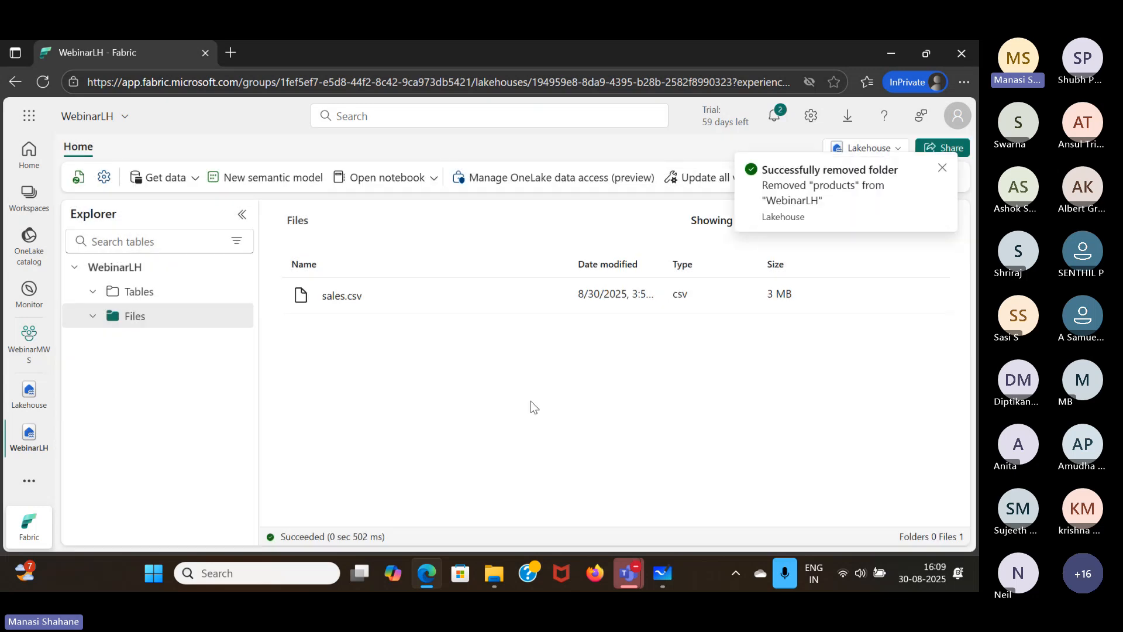
{"action": "left_click", "coordinate": [941, 168]}
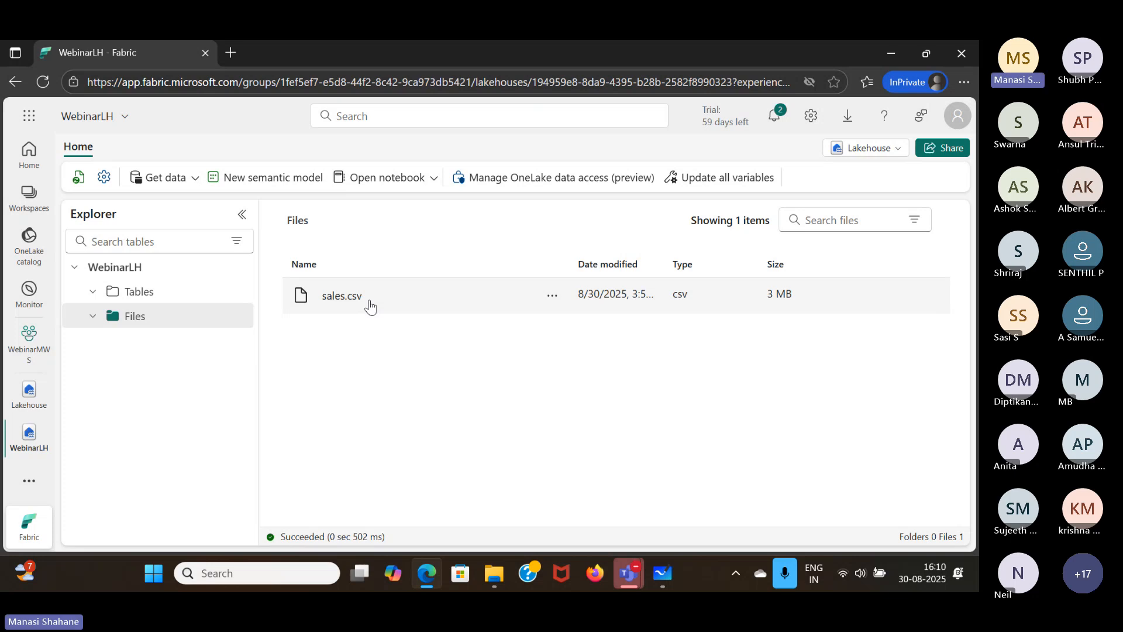
- Switch to Microsoft Whiteboard and start a line reading "data lake + ACID (" three lines below the external sources text
{"action": "left_click", "coordinate": [663, 573]}
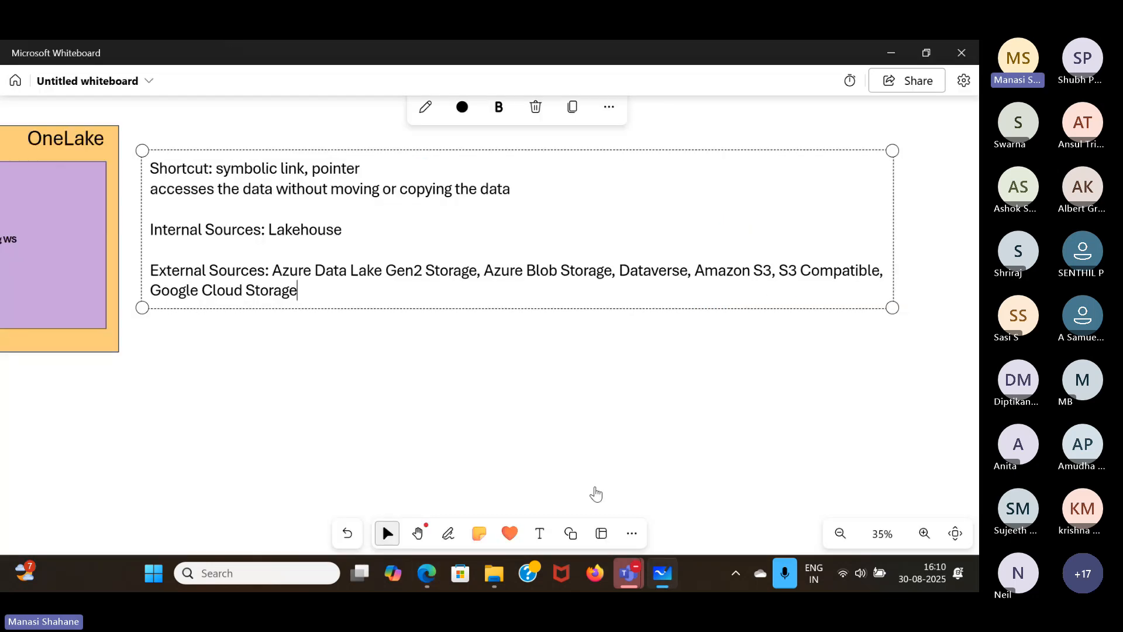
{"action": "key", "text": "Return"}
{"action": "key", "text": "Return"}
{"action": "key", "text": "Return"}
{"action": "type", "text": "da"}
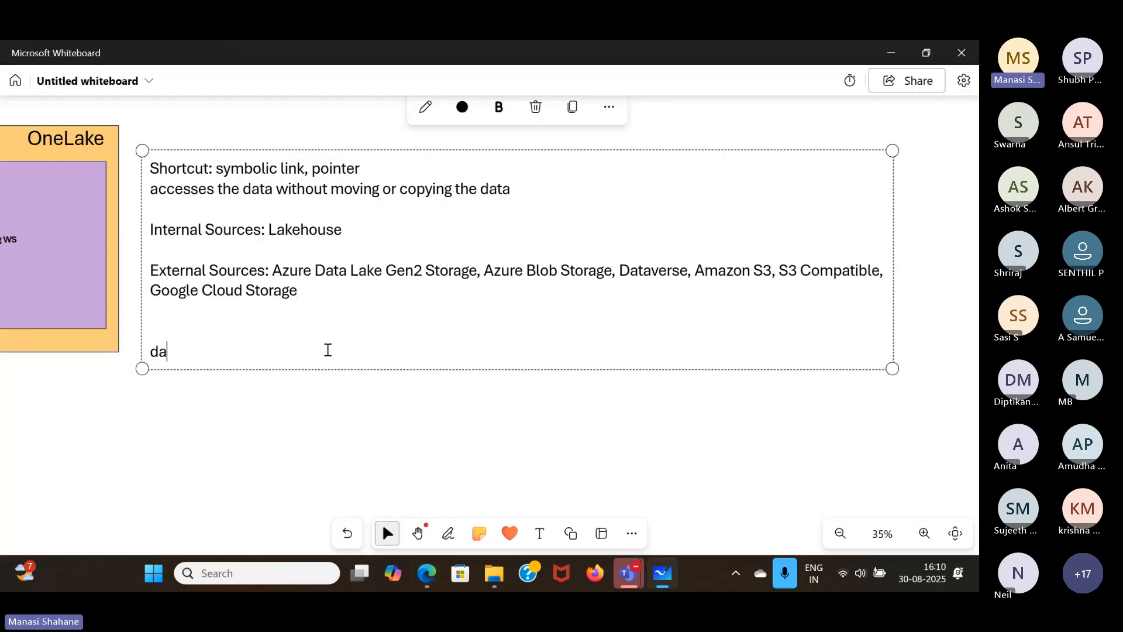
{"action": "type", "text": "ta lake "}
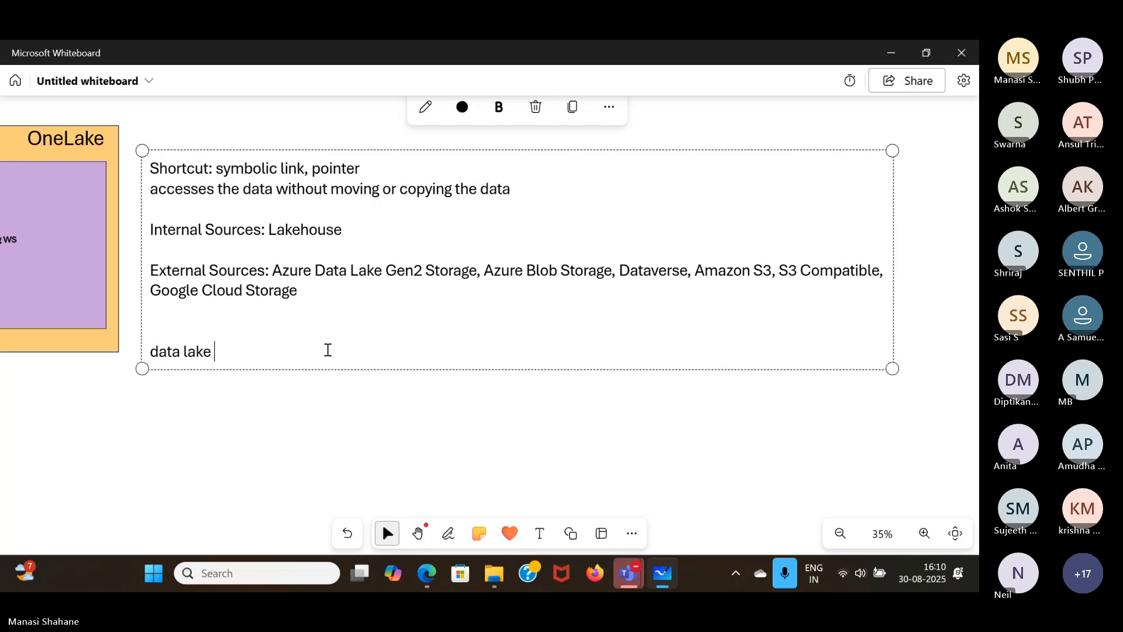
{"action": "type", "text": "+ ACID "}
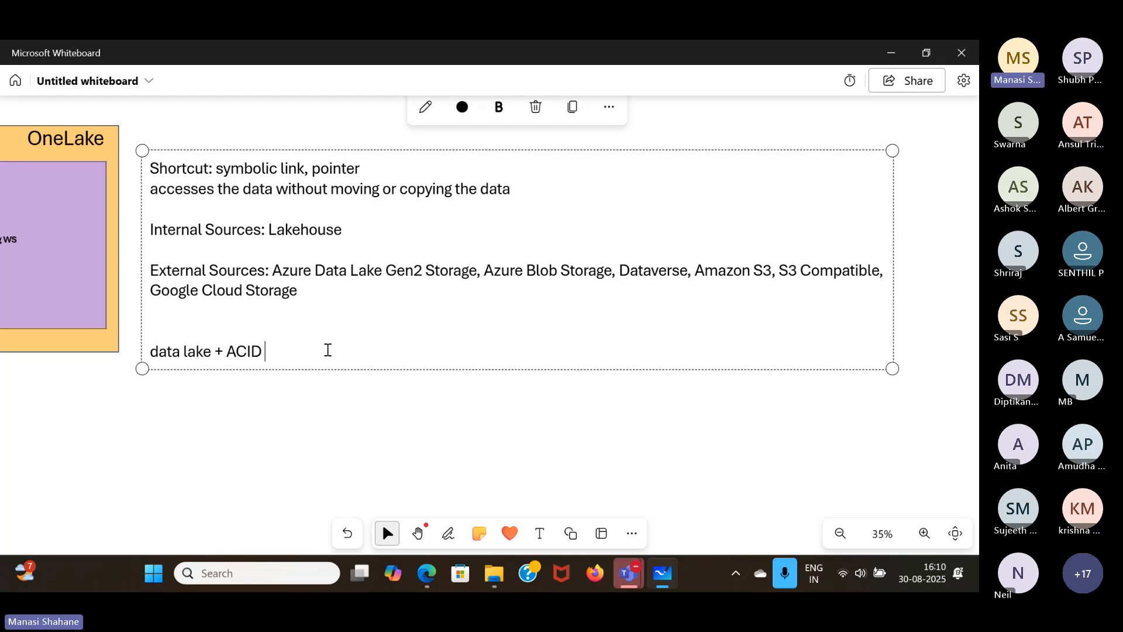
{"action": "type", "text": "(Atomicity, Consis"}
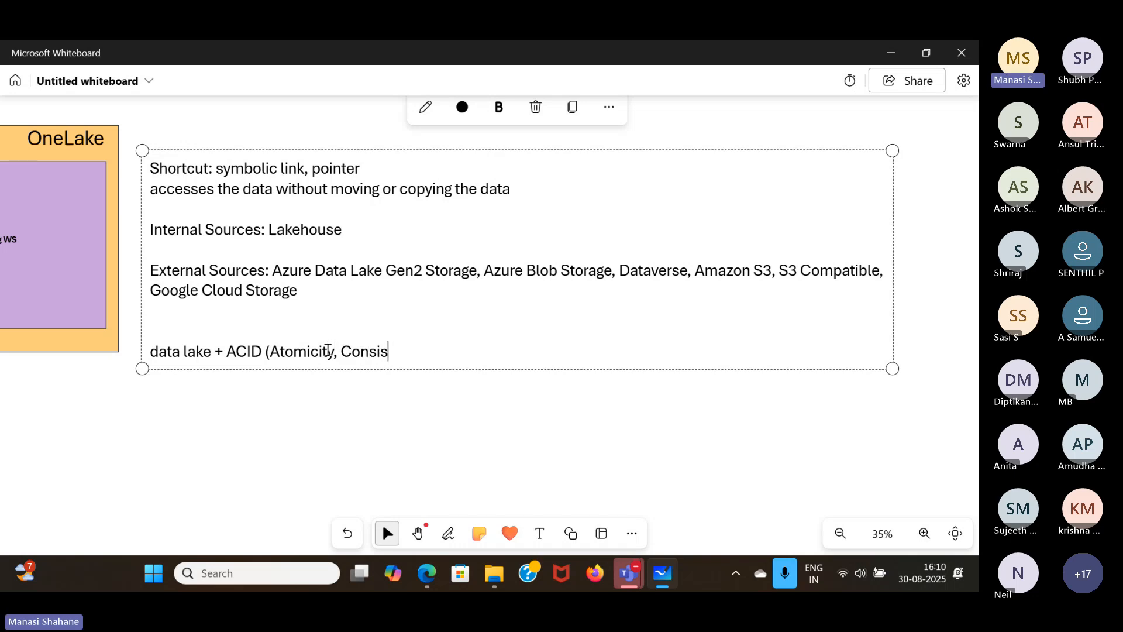
{"action": "type", "text": "tency an"}
- Complete the ACID line with "Atomicity, Consistency, Isolation and Durability) = Delta Lake"
{"action": "key", "text": "BackSpace"}
{"action": "key", "text": "BackSpace"}
{"action": "key", "text": "BackSpace"}
{"action": "type", "text": ", "}
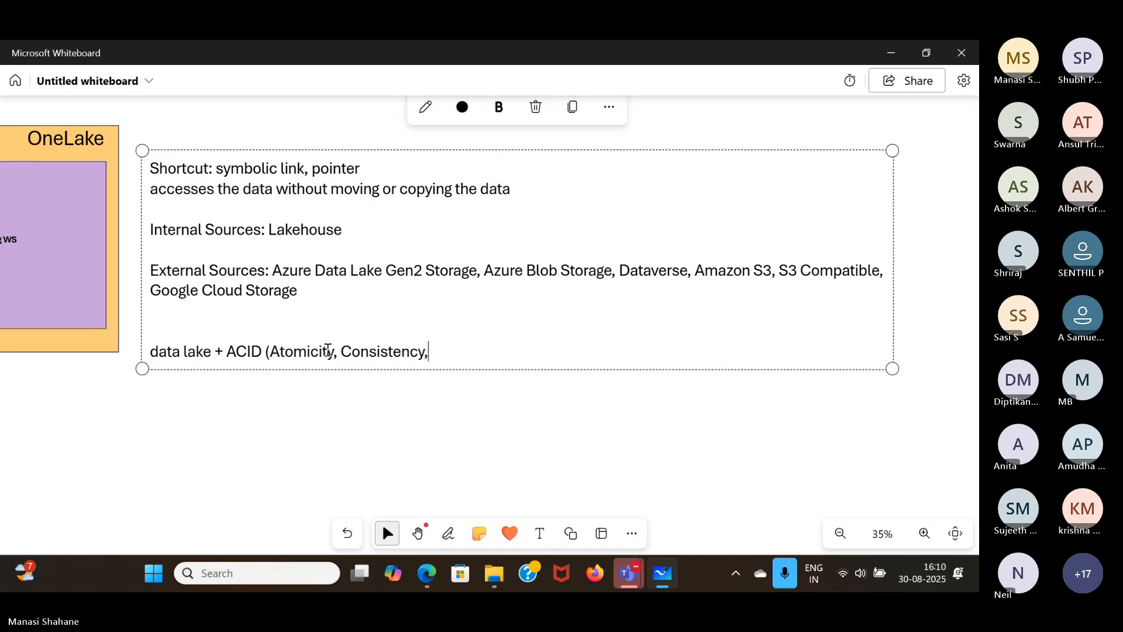
{"action": "type", "text": "Isolation a"}
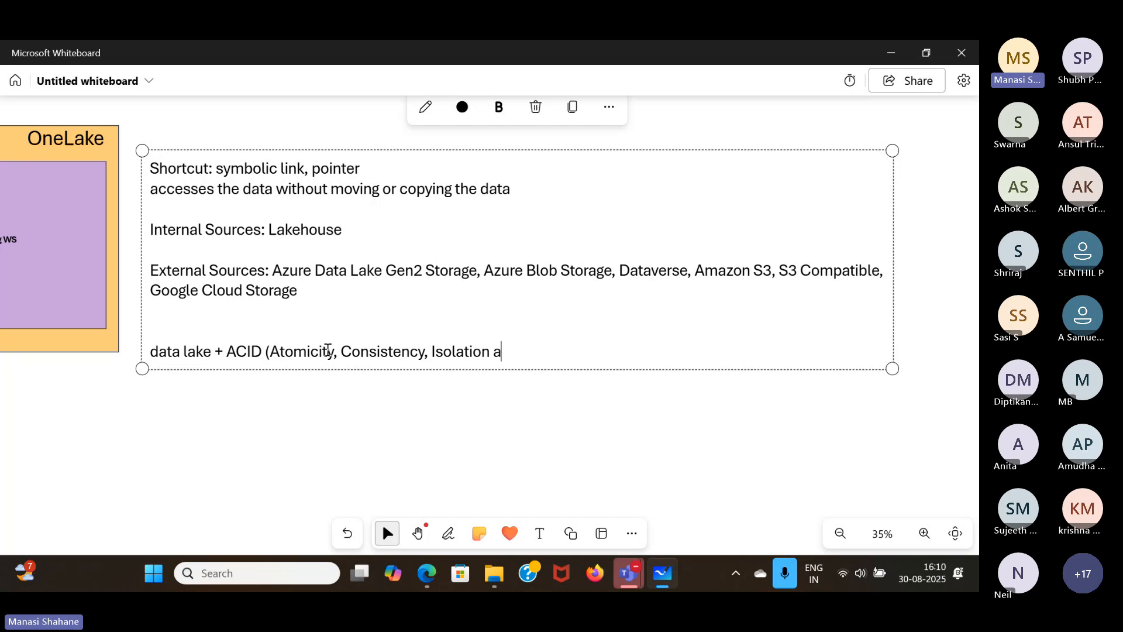
{"action": "type", "text": "nd Durabilit"}
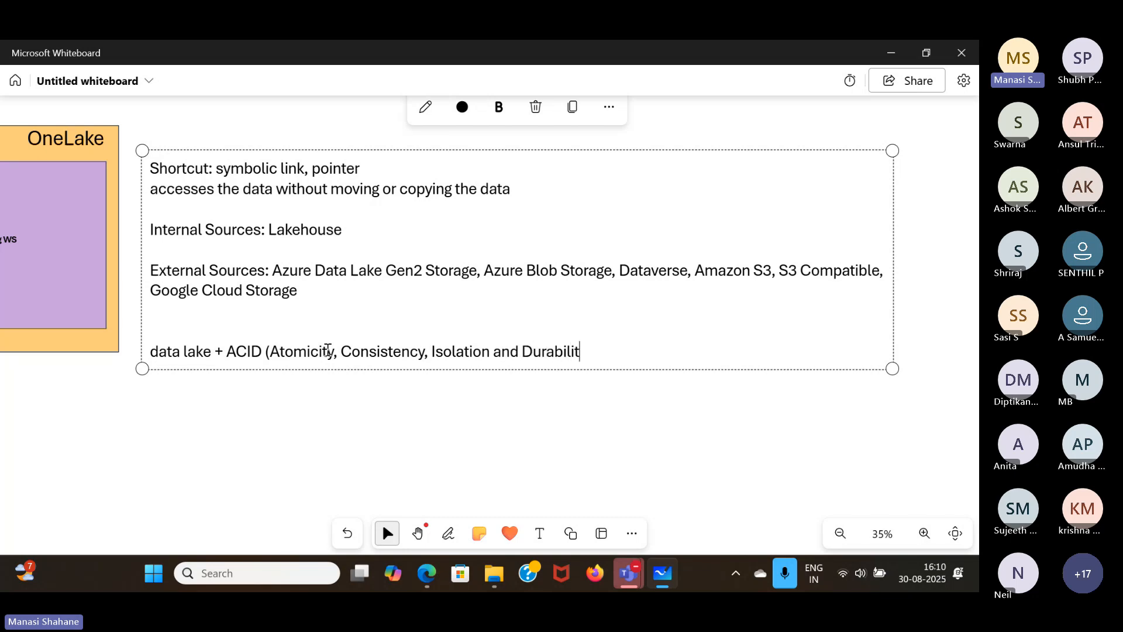
{"action": "type", "text": "y) ="}
{"action": "type", "text": "Delta Lake"}
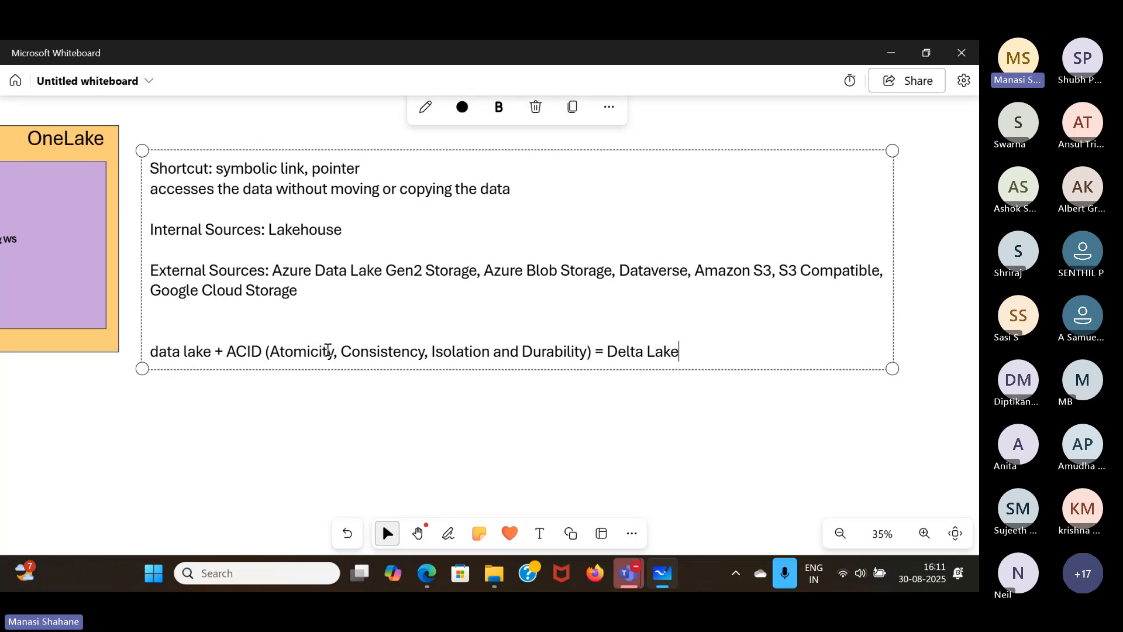
{"action": "type", "text": ","}
- Append ", Delta Table" to the end of the ACID line and finish editing the text box
{"action": "type", "text": "Delta Table"}
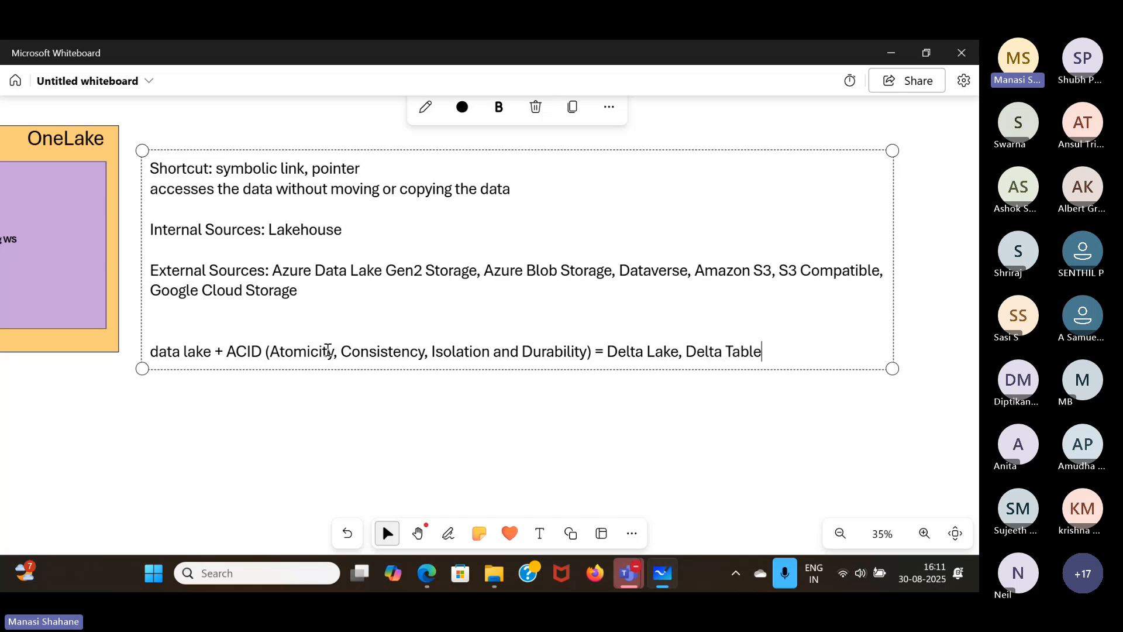
{"action": "left_click", "coordinate": [534, 417]}
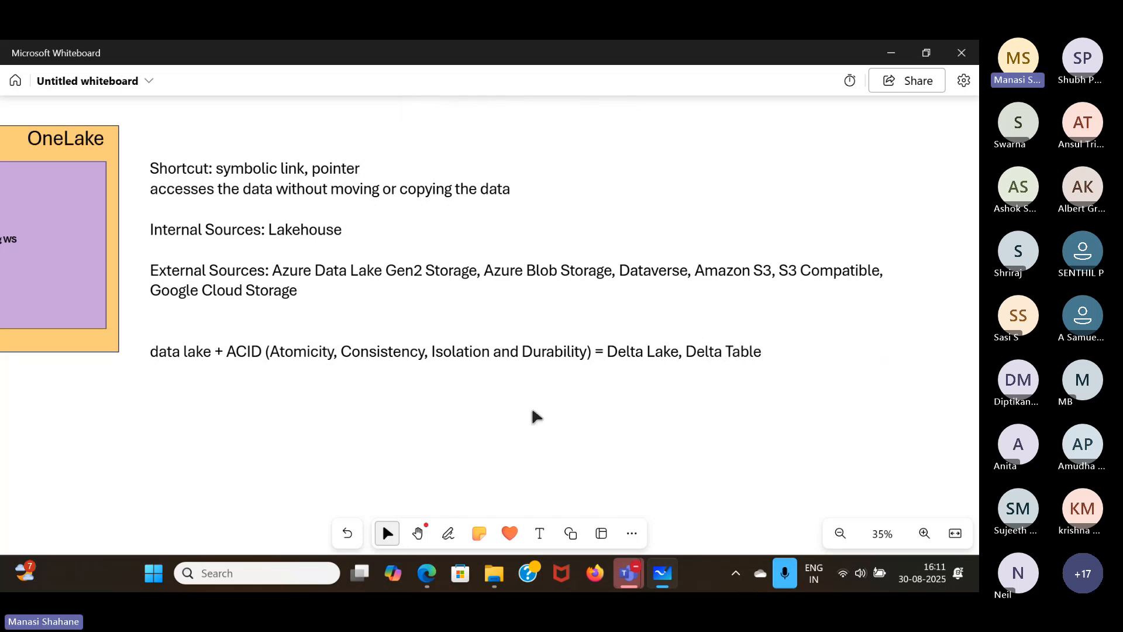
- Switch to the WebinarLH window in Edge and load sales.csv into a new table named sales, using the header for column names
{"action": "mouse_move", "coordinate": [427, 573]}
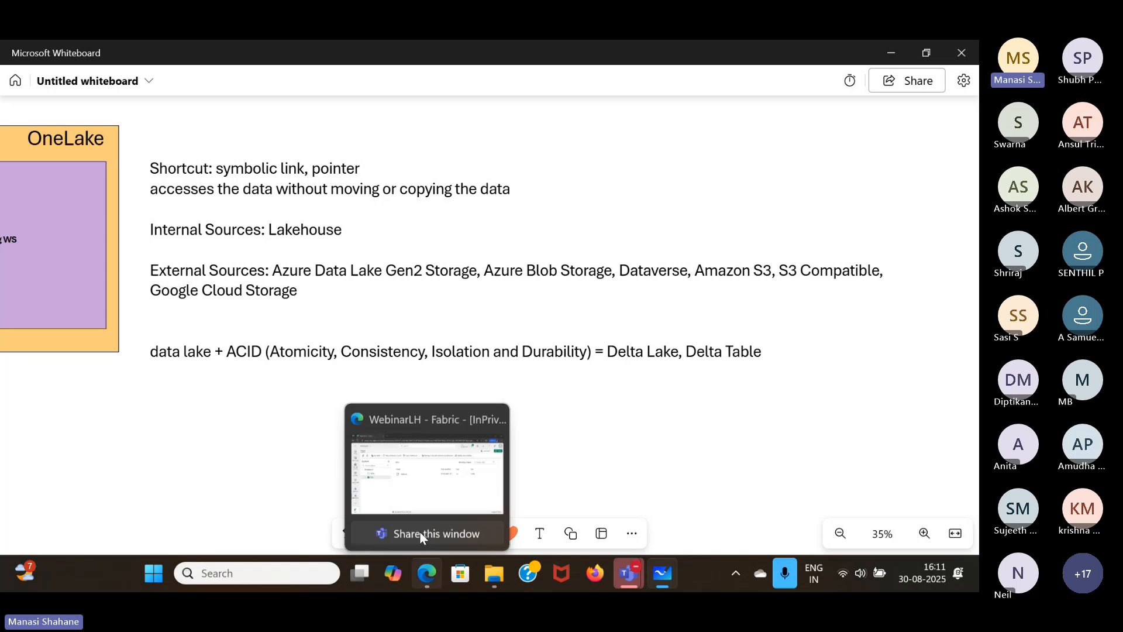
{"action": "left_click", "coordinate": [420, 533]}
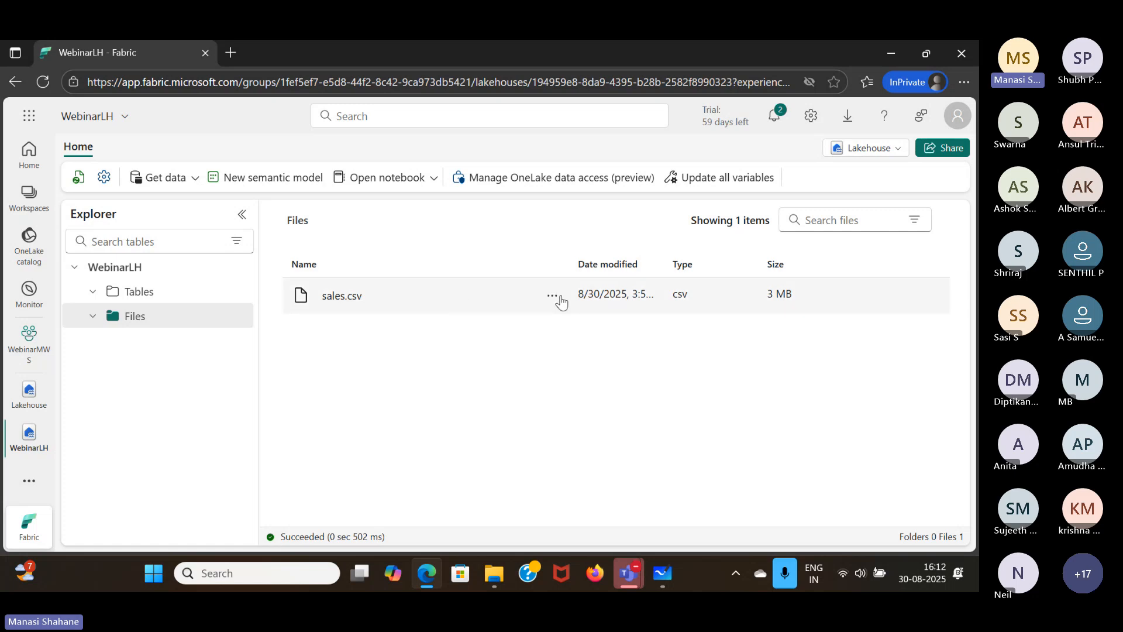
{"action": "left_click", "coordinate": [553, 299]}
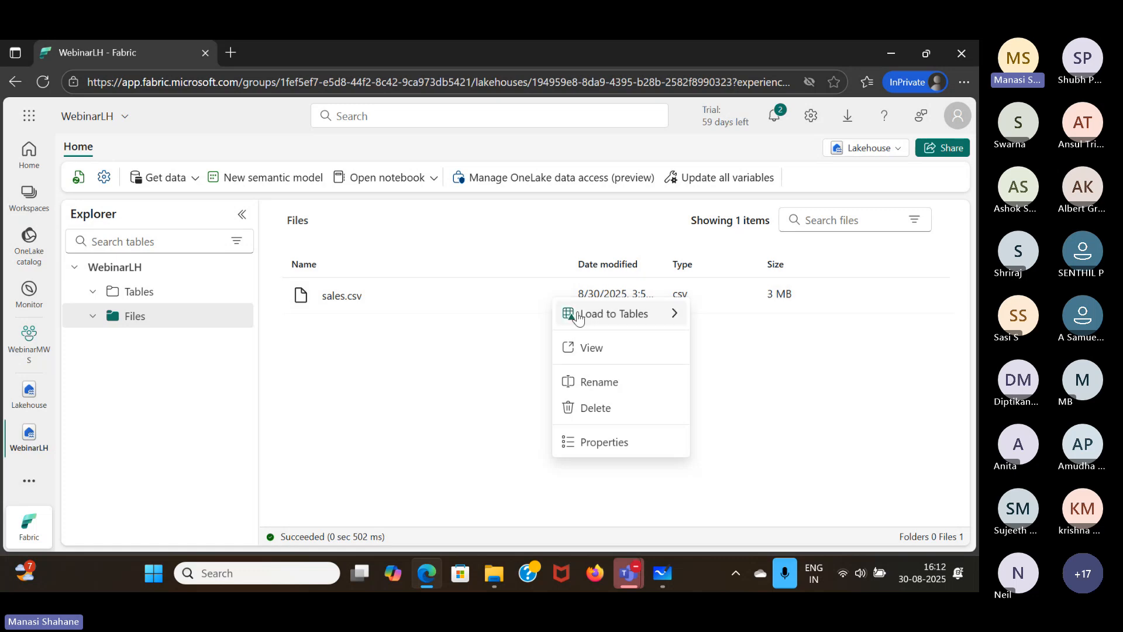
{"action": "mouse_move", "coordinate": [578, 315]}
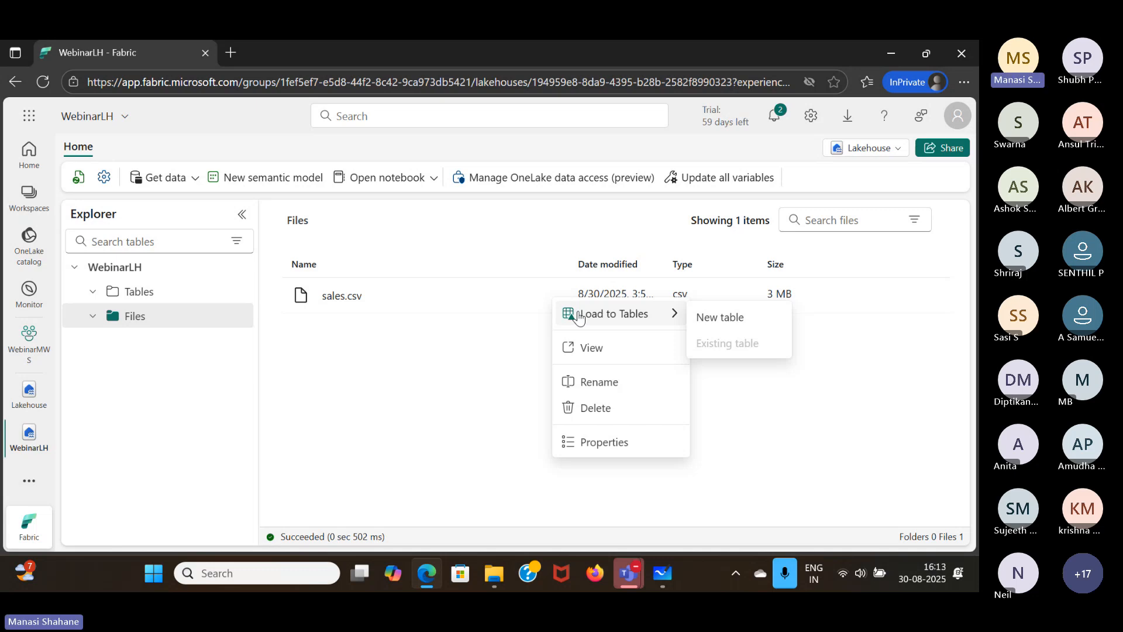
{"action": "left_click", "coordinate": [706, 332]}
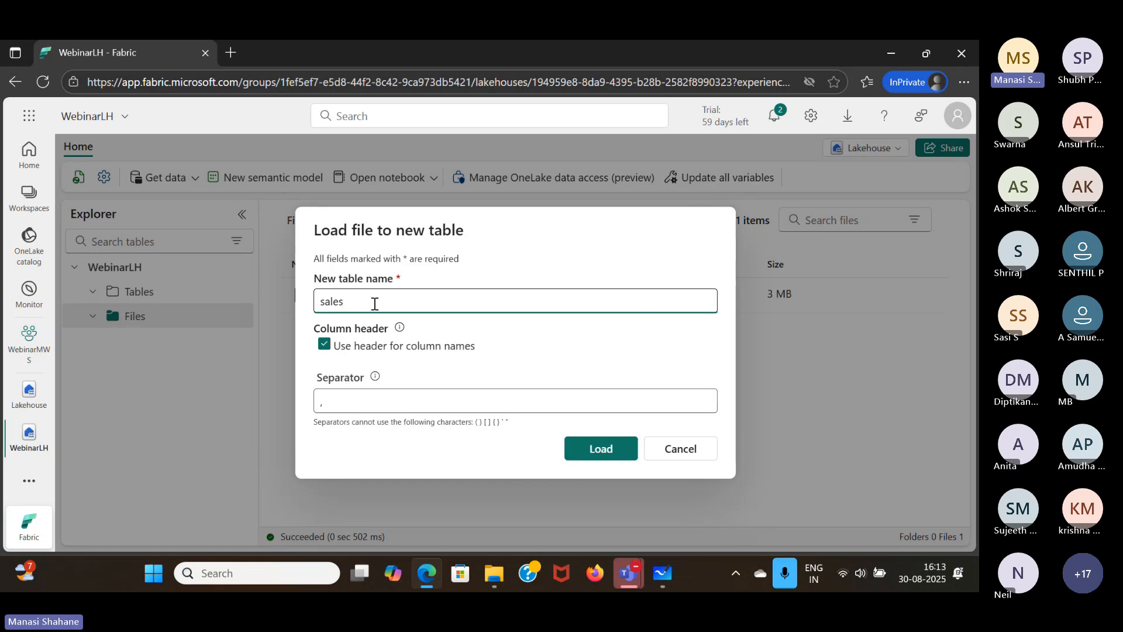
{"action": "left_click", "coordinate": [595, 448]}
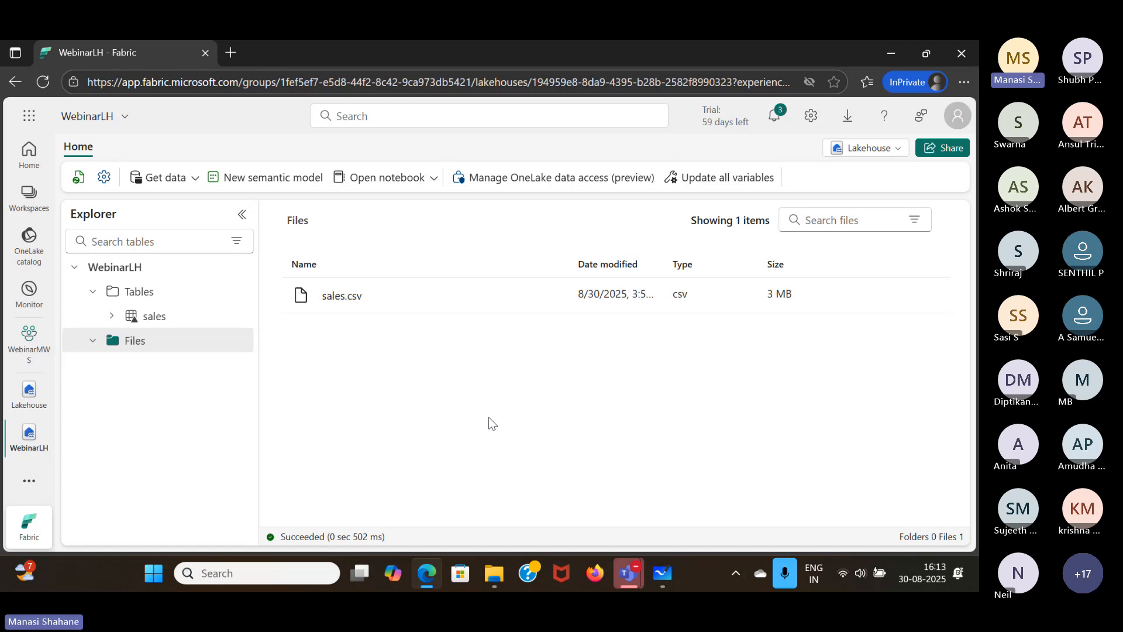
- Upload products.csv from the products folder in Datasets to the Files section of the WebinarLH lakehouse
{"action": "left_click", "coordinate": [238, 341]}
{"action": "mouse_move", "coordinate": [255, 411]}
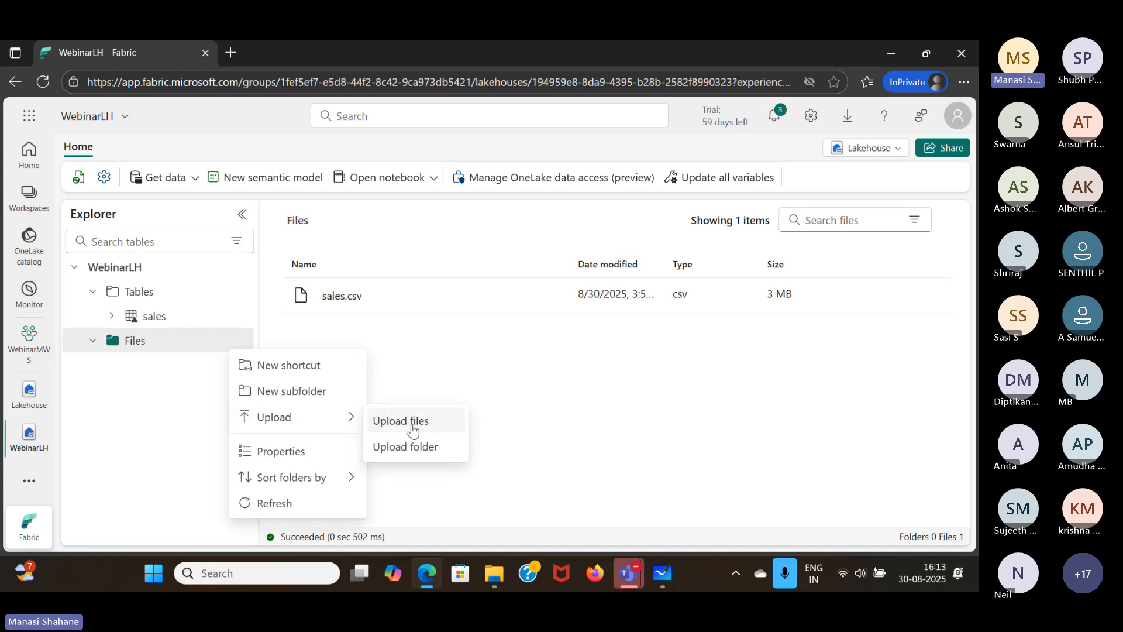
{"action": "left_click", "coordinate": [414, 431]}
{"action": "left_click", "coordinate": [944, 218]}
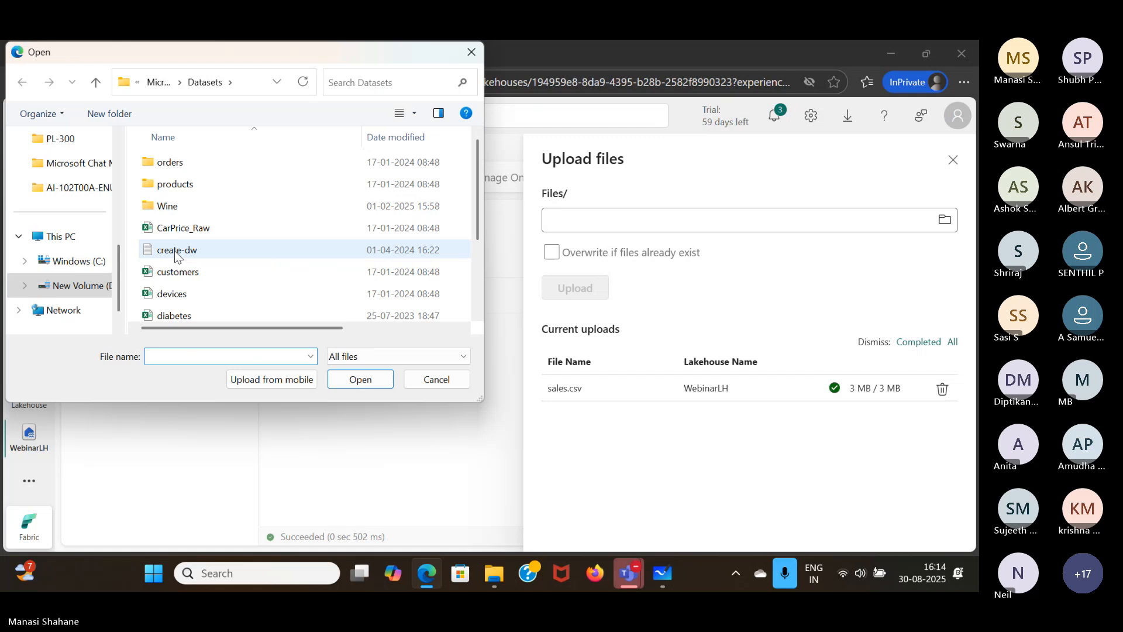
{"action": "scroll", "coordinate": [175, 251], "scroll_direction": "down", "scroll_amount": 2}
{"action": "scroll", "coordinate": [176, 281], "scroll_direction": "up", "scroll_amount": 2}
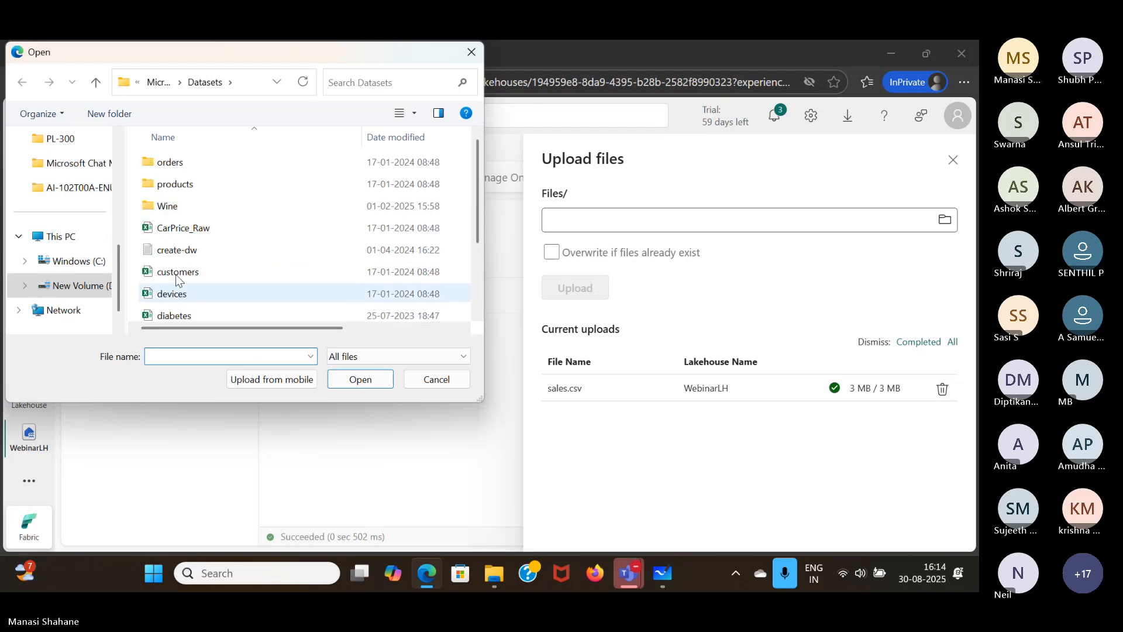
{"action": "left_click", "coordinate": [189, 184]}
{"action": "double_click", "coordinate": [189, 183]}
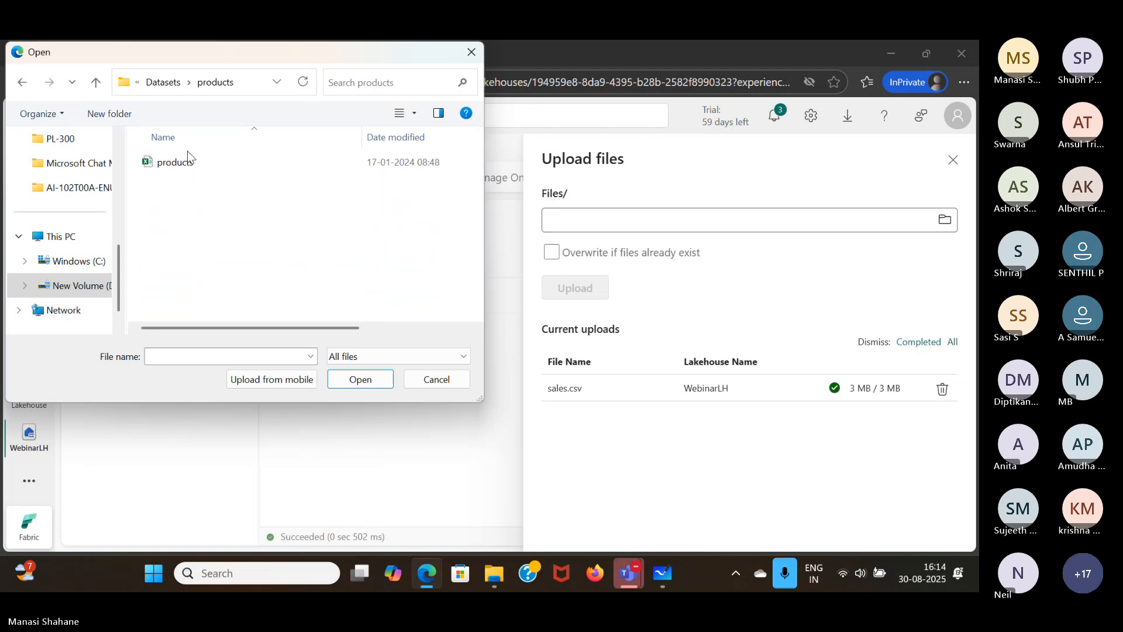
{"action": "left_click", "coordinate": [189, 164]}
{"action": "left_click", "coordinate": [349, 374]}
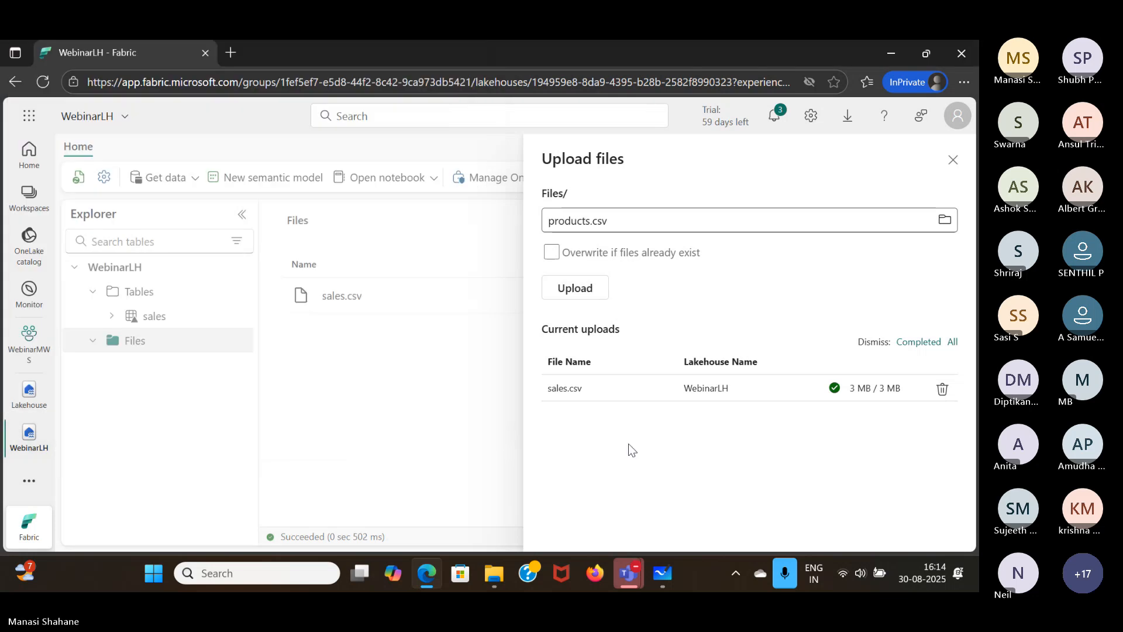
{"action": "left_click", "coordinate": [548, 290]}
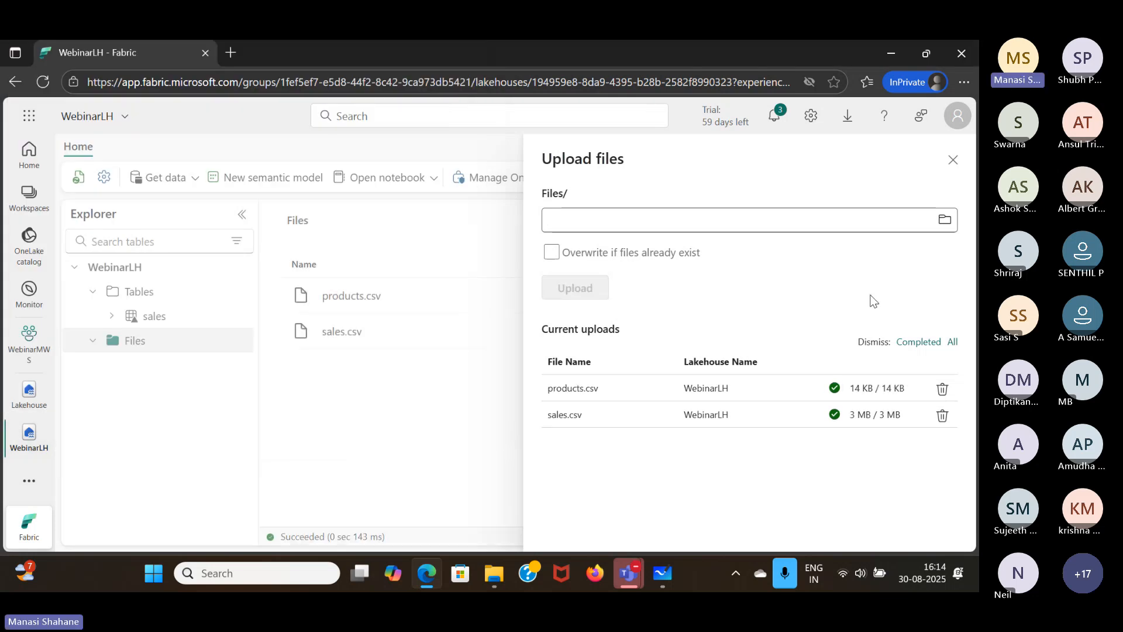
{"action": "left_click", "coordinate": [953, 159]}
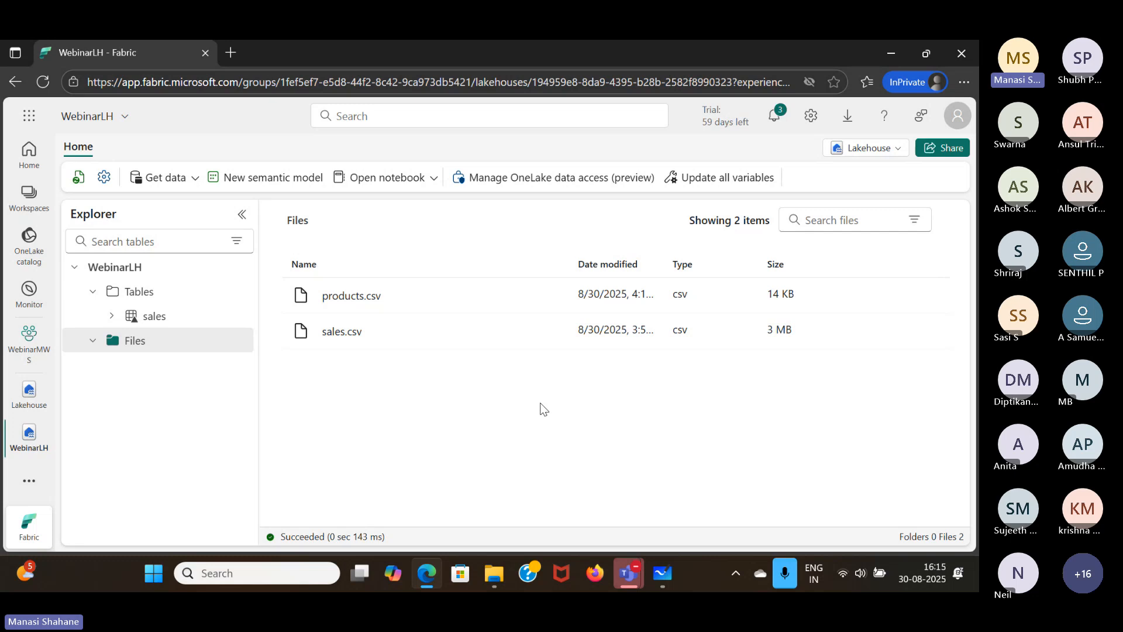
{"action": "mouse_move", "coordinate": [519, 331]}
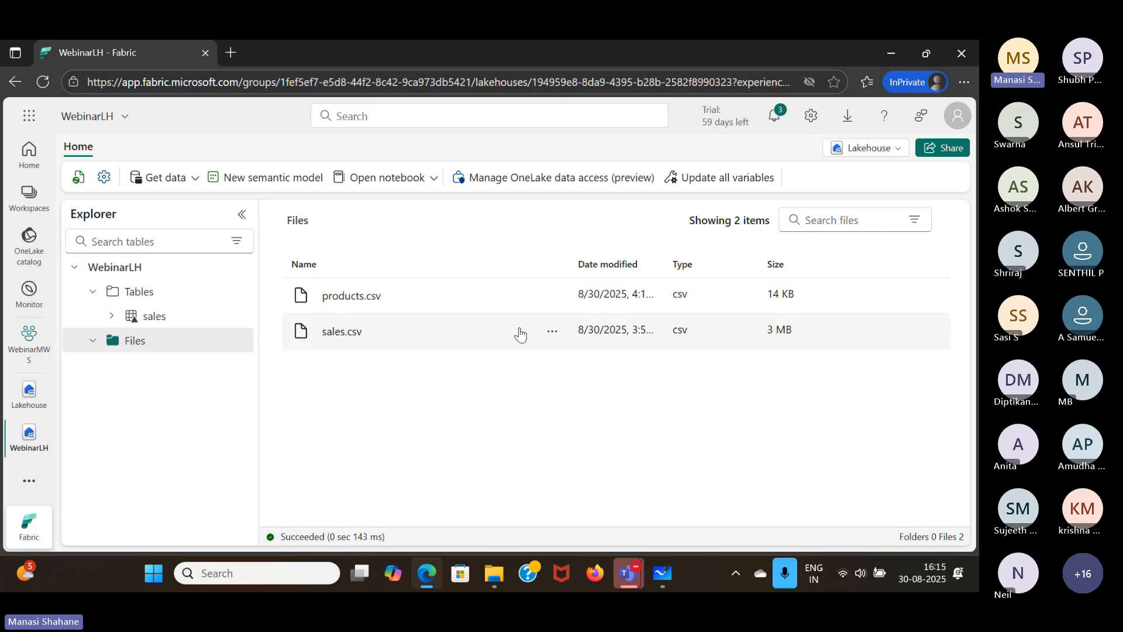
{"action": "left_click", "coordinate": [553, 332]}
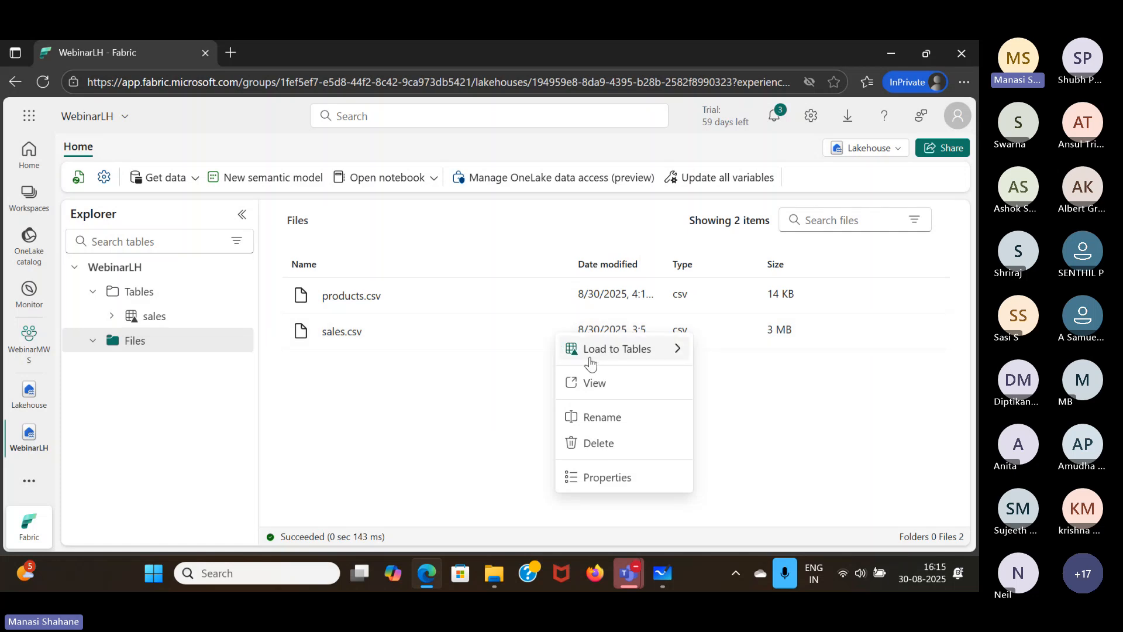
{"action": "mouse_move", "coordinate": [586, 358]}
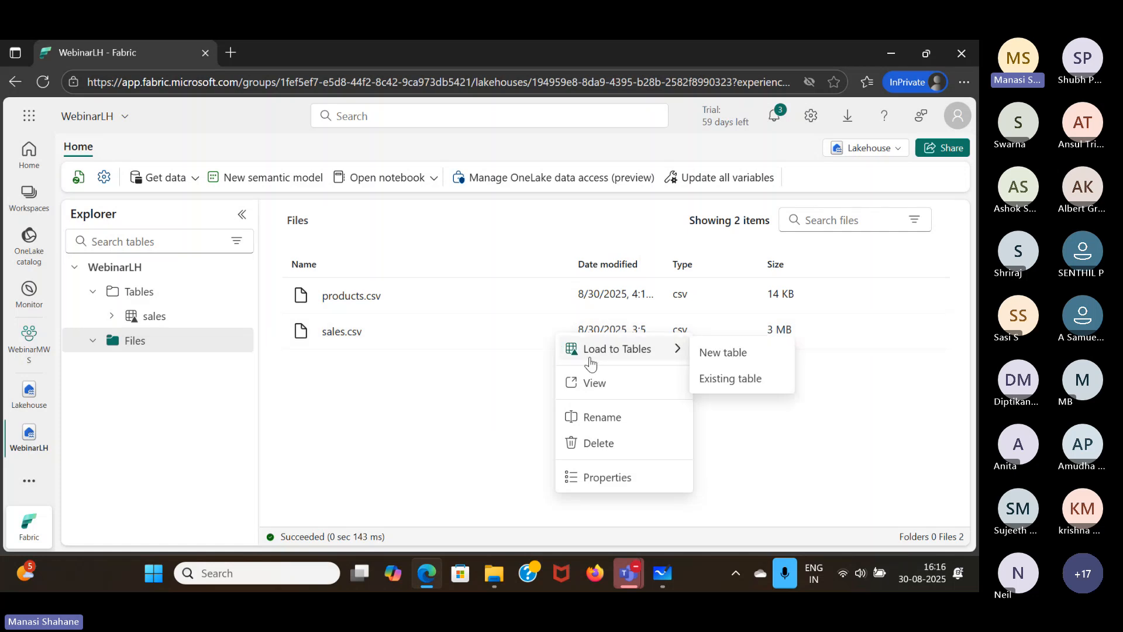
{"action": "left_click", "coordinate": [724, 360]}
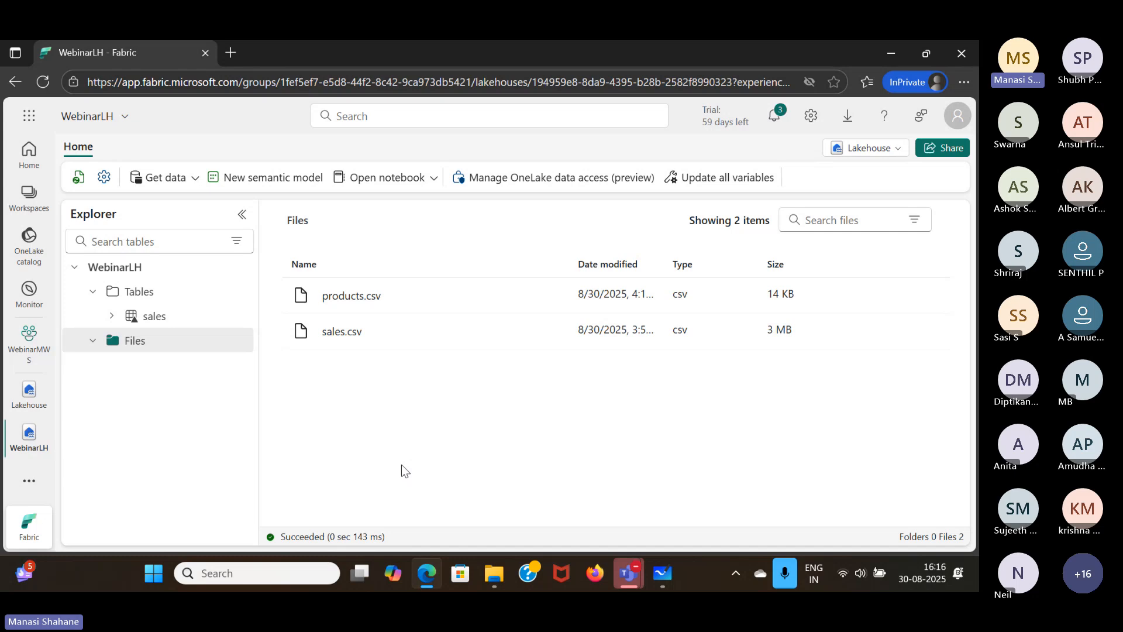
- Close the other open Lakehouse item, and look at the WebinarMWS workspace's item list before returning to the WebinarLH lakehouse
{"action": "left_click", "coordinate": [49, 384]}
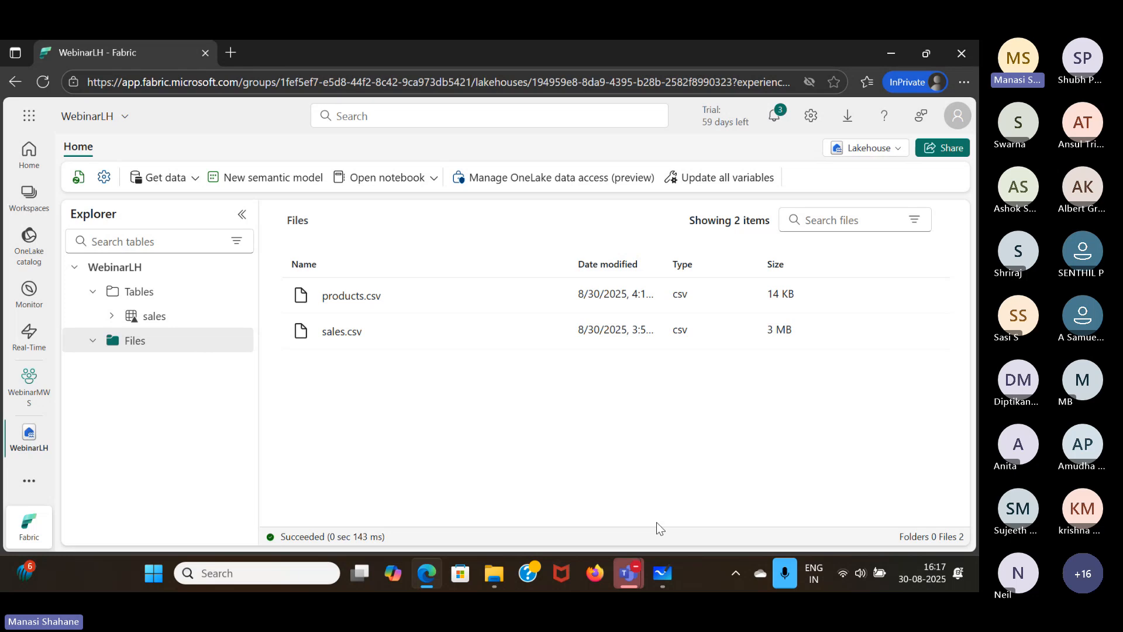
{"action": "left_click", "coordinate": [24, 396]}
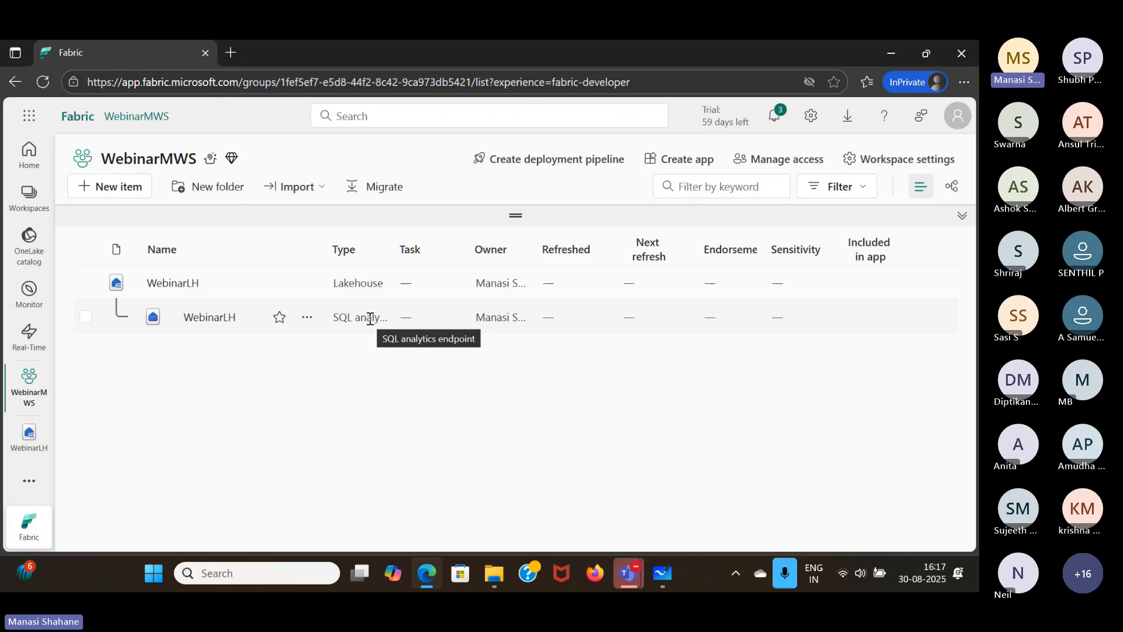
{"action": "left_click", "coordinate": [26, 435]}
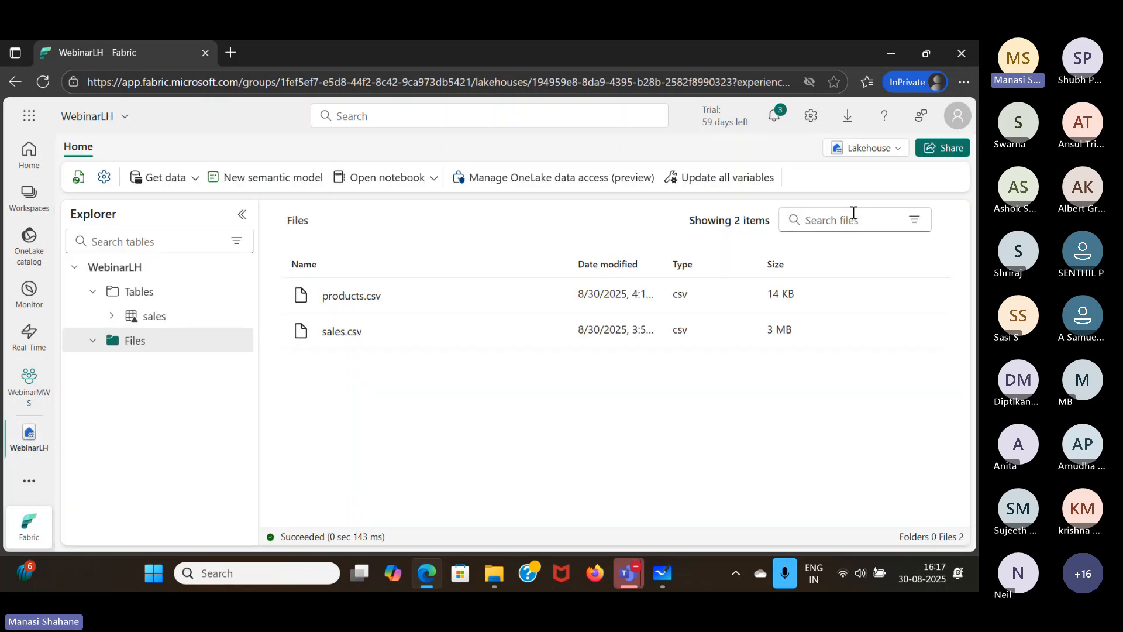
- Switch WebinarLH to its SQL analytics endpoint and preview the sales table in the dbo schema
{"action": "left_click", "coordinate": [895, 153]}
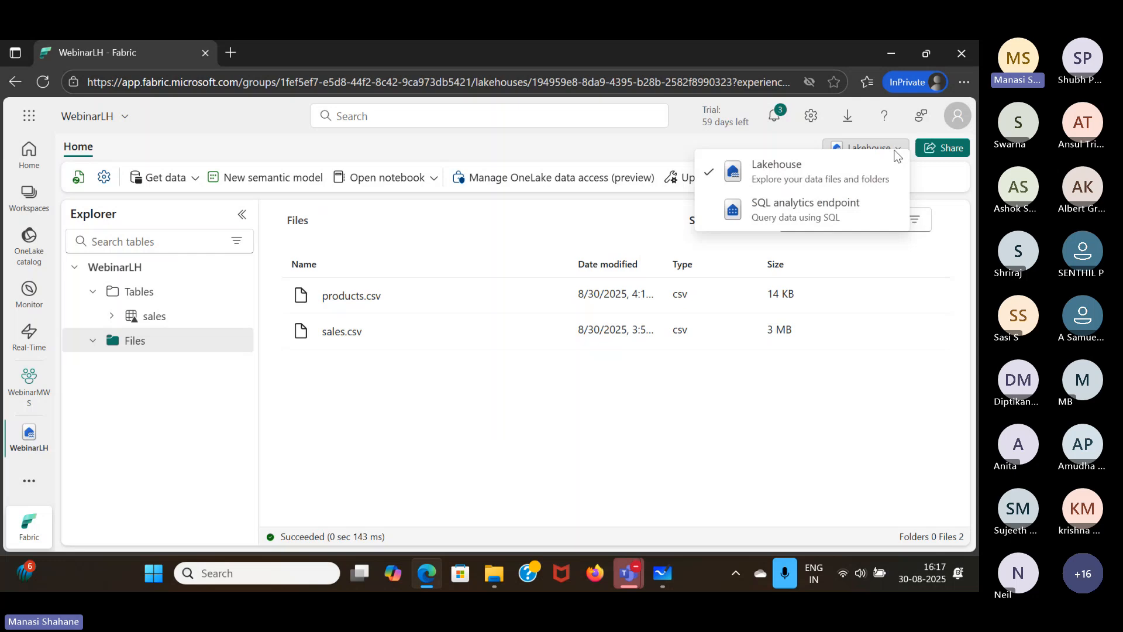
{"action": "left_click", "coordinate": [825, 233]}
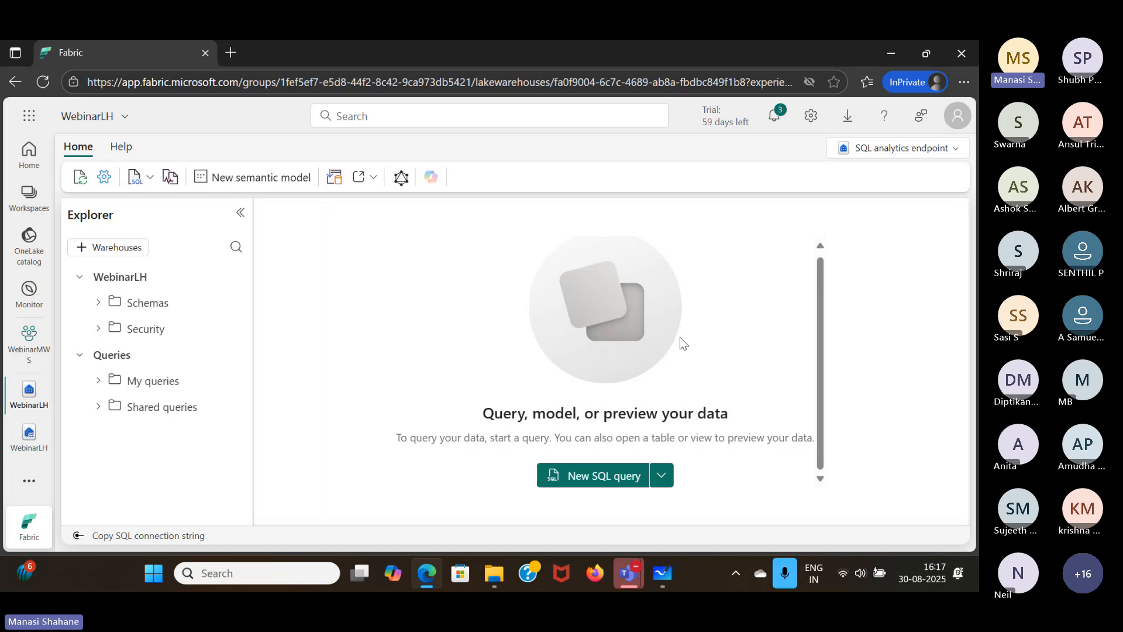
{"action": "left_click", "coordinate": [98, 304]}
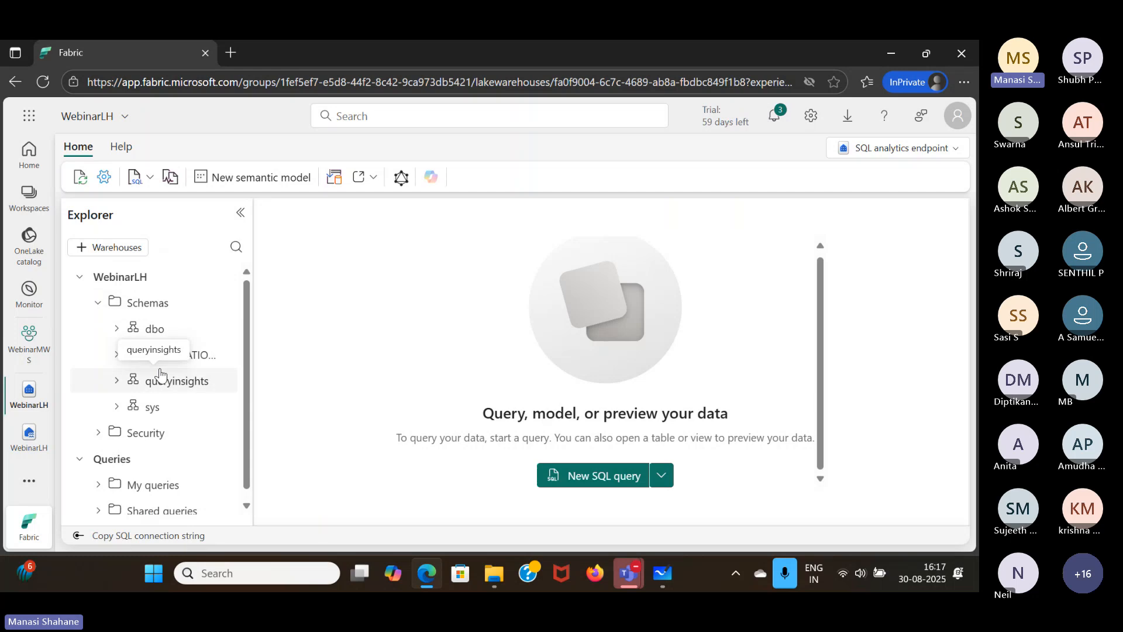
{"action": "left_click", "coordinate": [117, 339]}
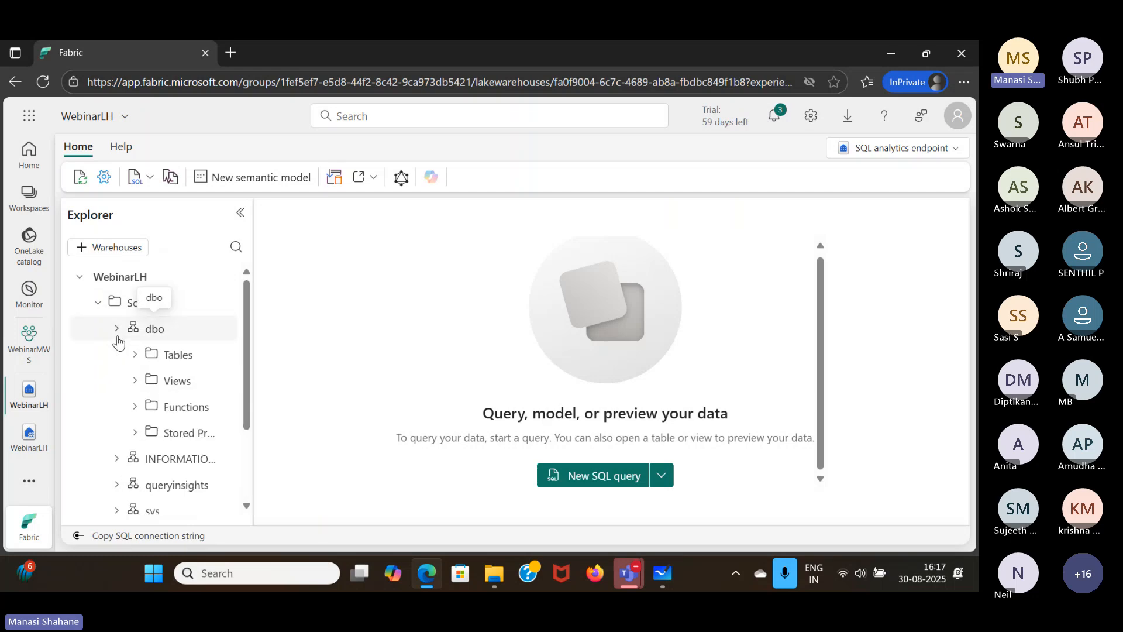
{"action": "left_click", "coordinate": [137, 356]}
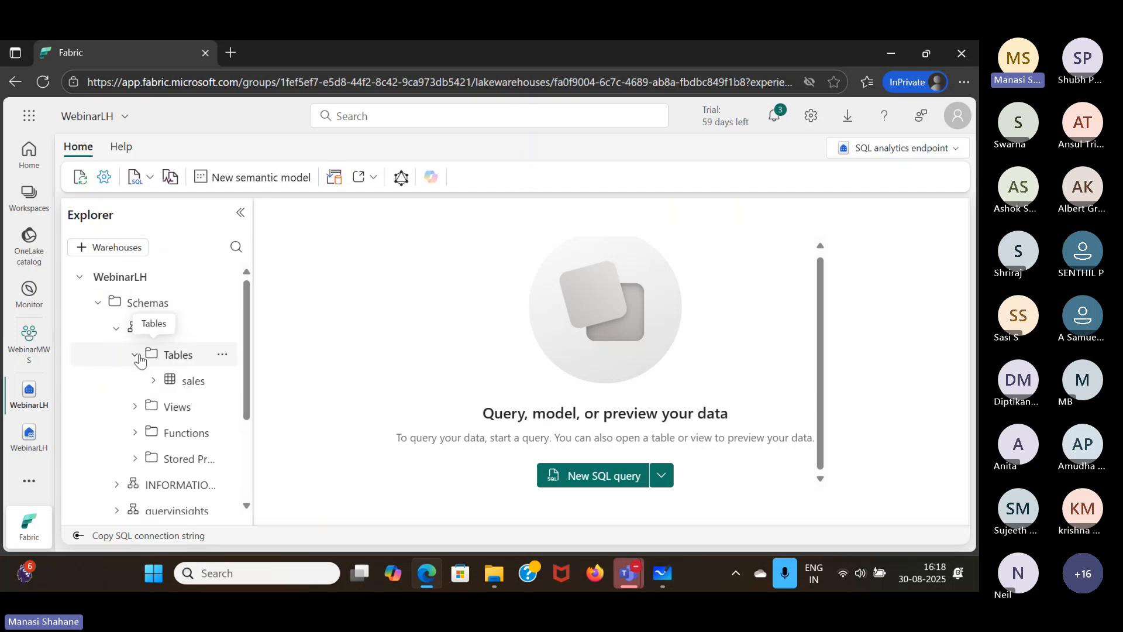
{"action": "left_click", "coordinate": [193, 383]}
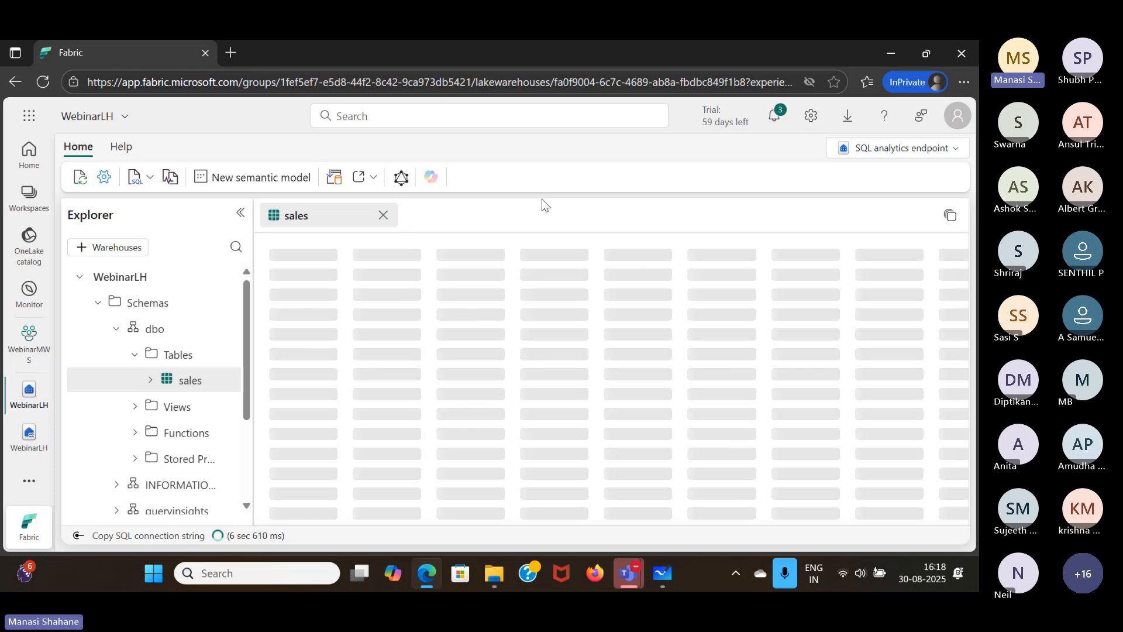
- Compare the WebinarLH lakehouse view with its SQL analytics endpoint, and close the sales table preview
{"action": "left_click", "coordinate": [21, 444]}
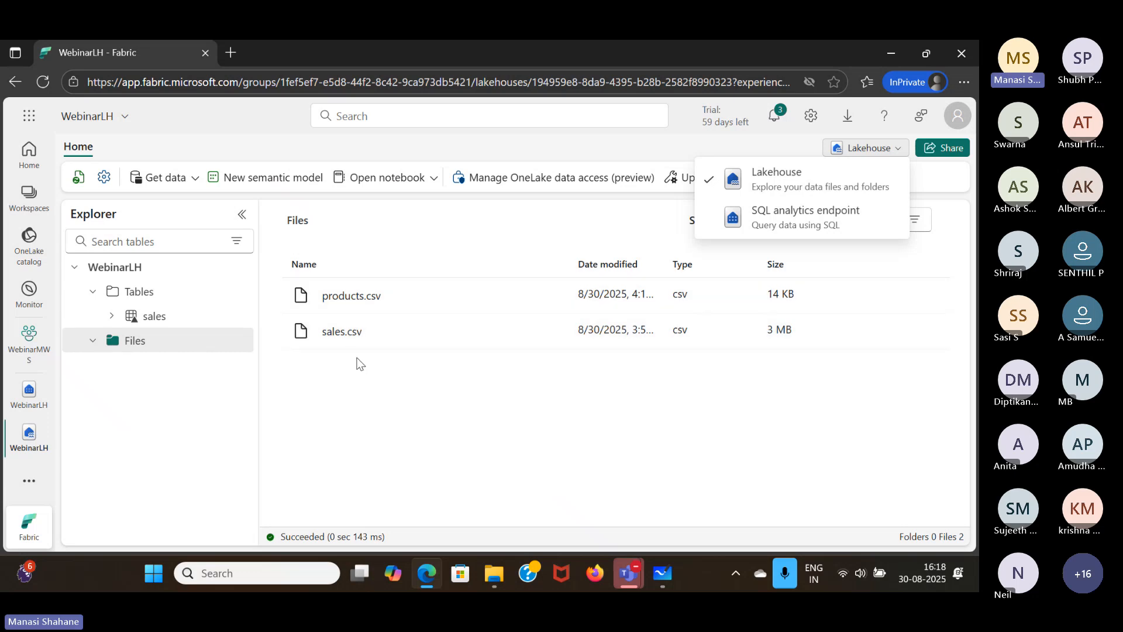
{"action": "left_click", "coordinate": [25, 413]}
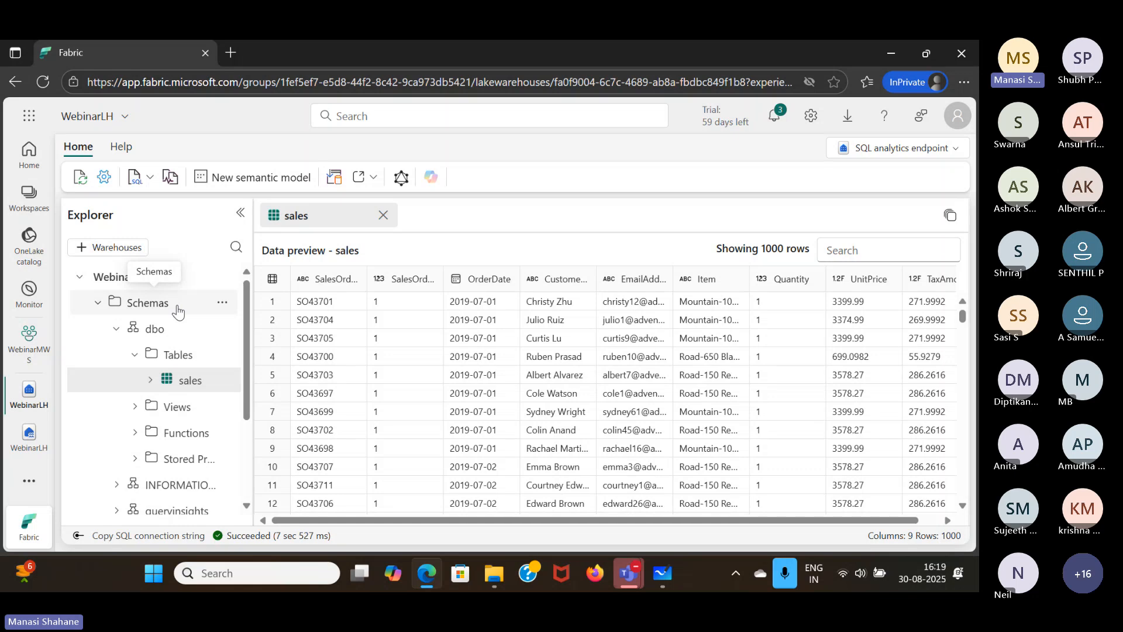
{"action": "left_click", "coordinate": [384, 215]}
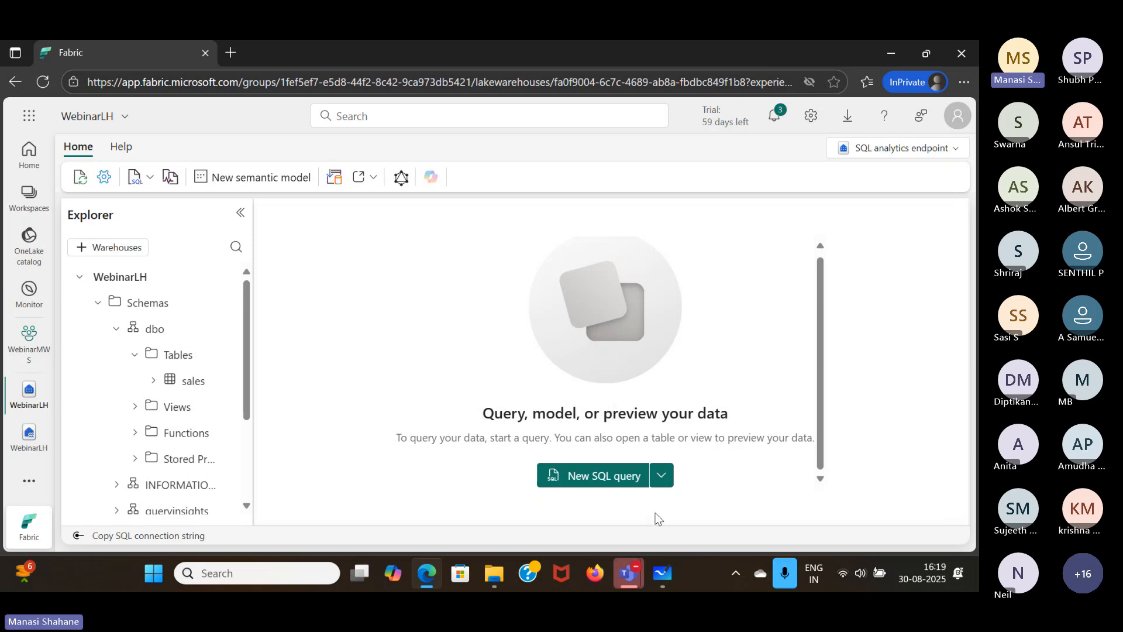
- Review the query types offered in the SQL analytics endpoint and create a new SQL query
{"action": "left_click", "coordinate": [656, 479]}
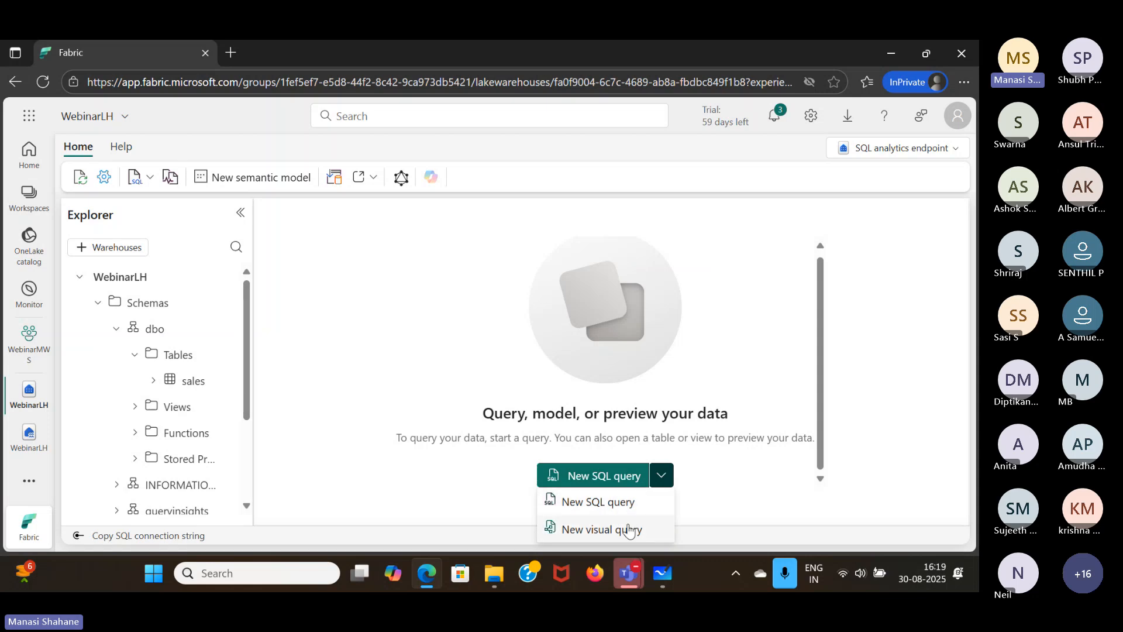
{"action": "left_click", "coordinate": [386, 379]}
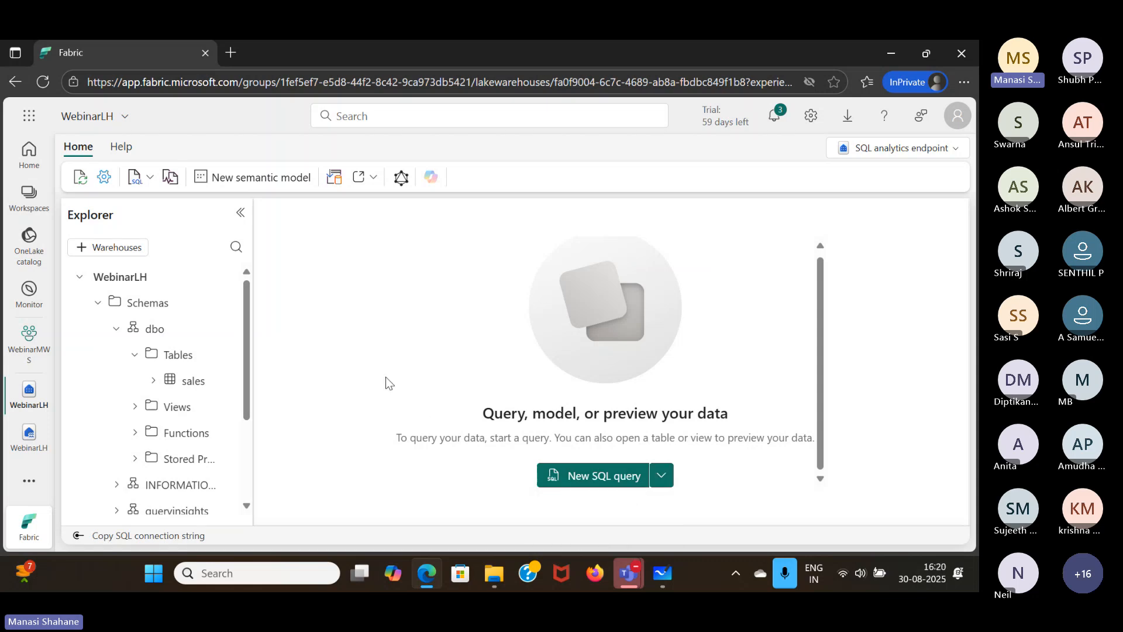
{"action": "left_click", "coordinate": [151, 178]}
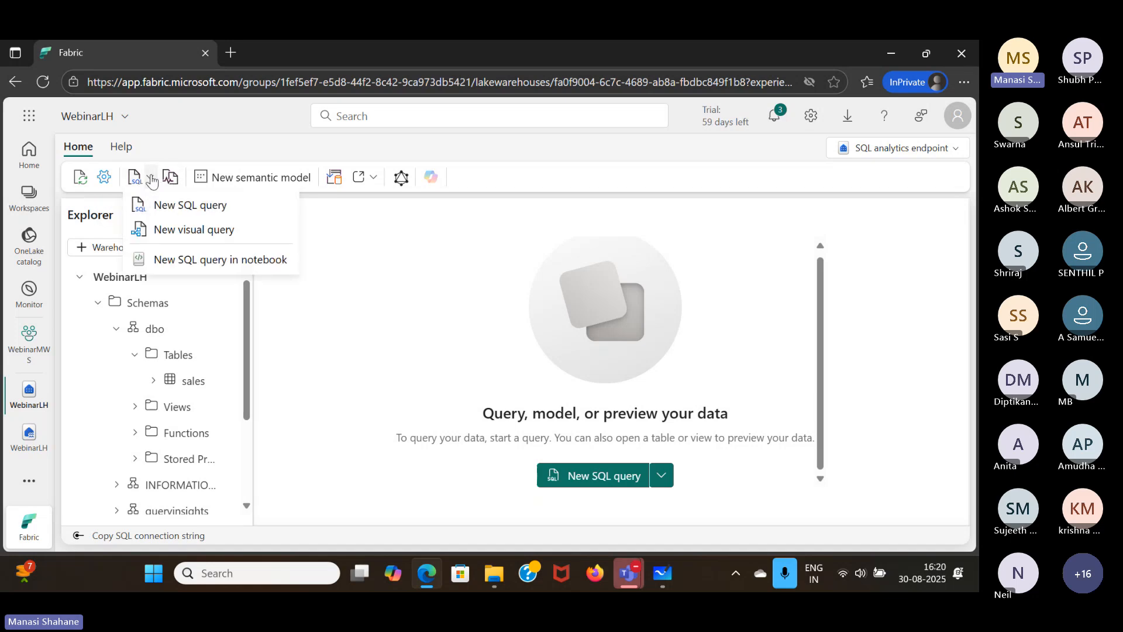
{"action": "left_click", "coordinate": [167, 213]}
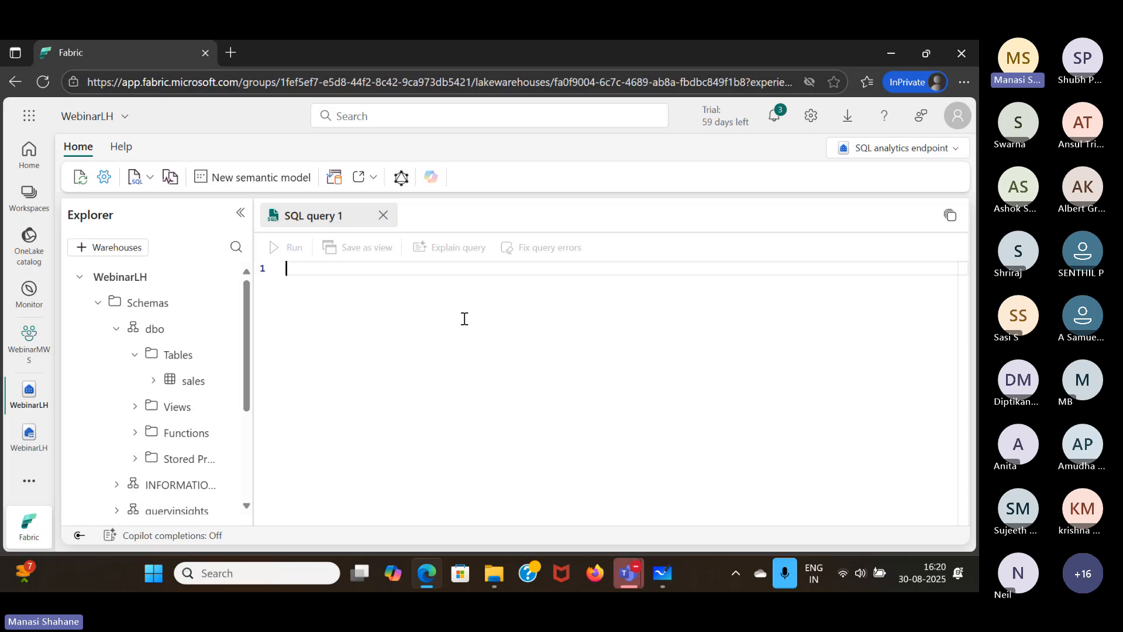
- Start the SQL query with "SELECT Item," using the Item column of dbo.sales
{"action": "type", "text": "sel"}
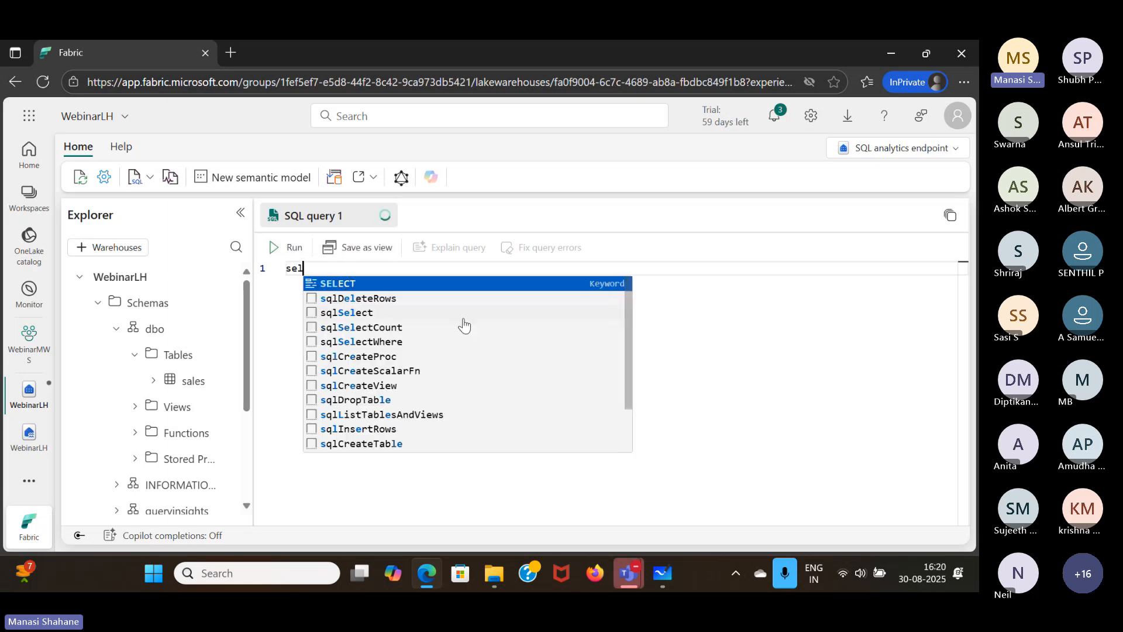
{"action": "key", "text": "Tab"}
{"action": "type", "text": "*"}
{"action": "key", "text": "BackSpace"}
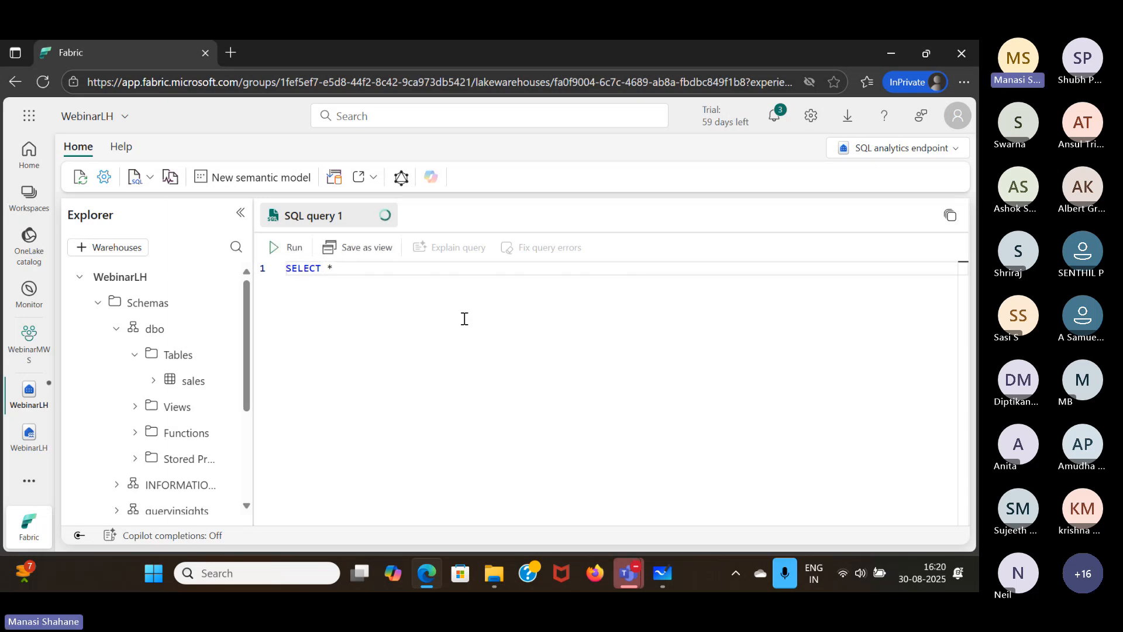
{"action": "type", "text": "I"}
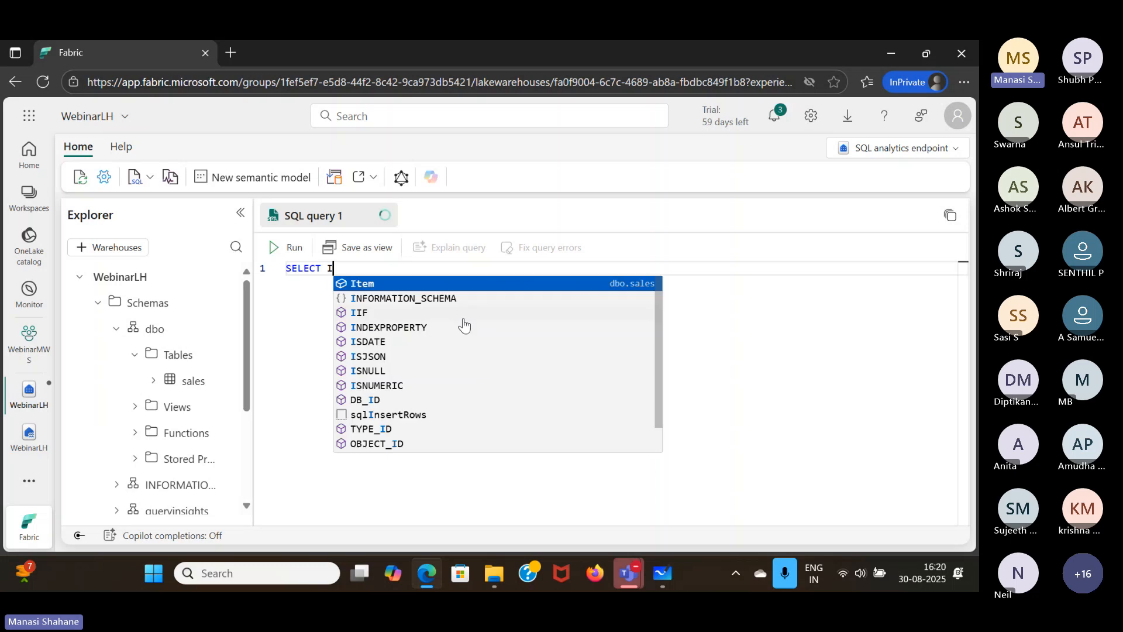
{"action": "key", "text": "Tab"}
{"action": "type", "text": ","}
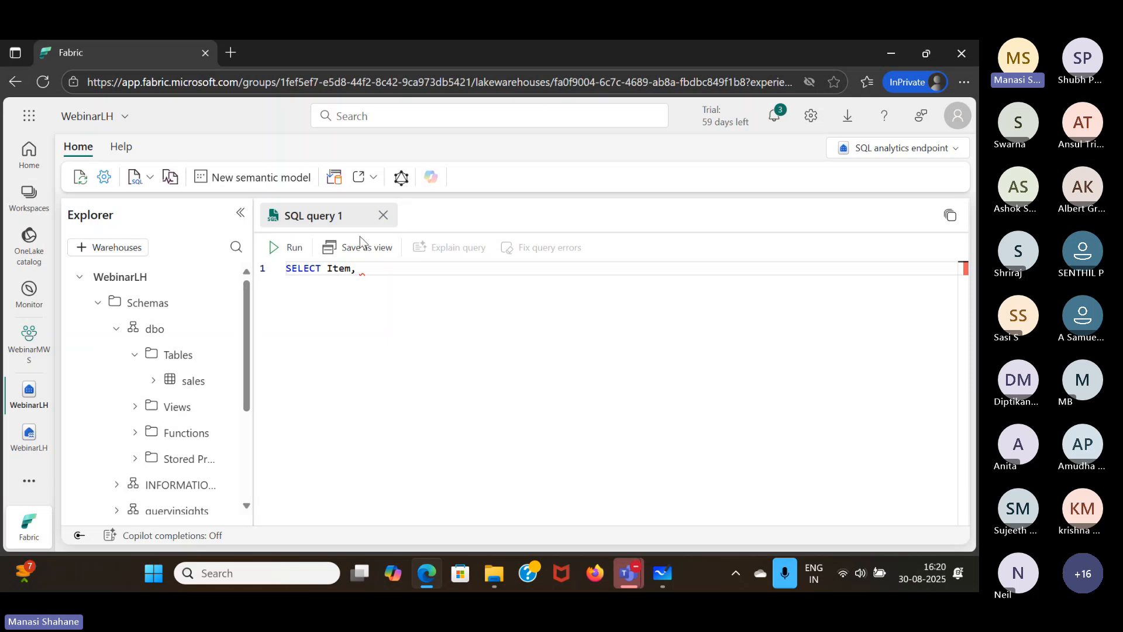
- Add the aggregate expression SUM(Quantity * UnitPrice) after Item in the SQL query's SELECT list
{"action": "left_click", "coordinate": [367, 269]}
{"action": "type", "text": "Su"}
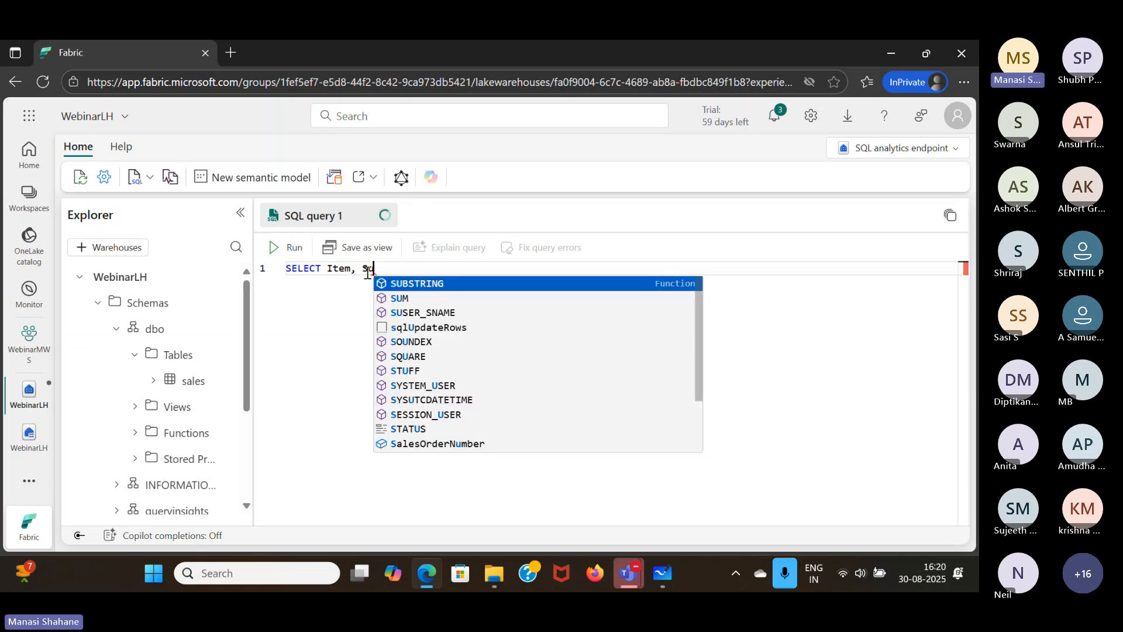
{"action": "key", "text": "Down"}
{"action": "key", "text": "Return"}
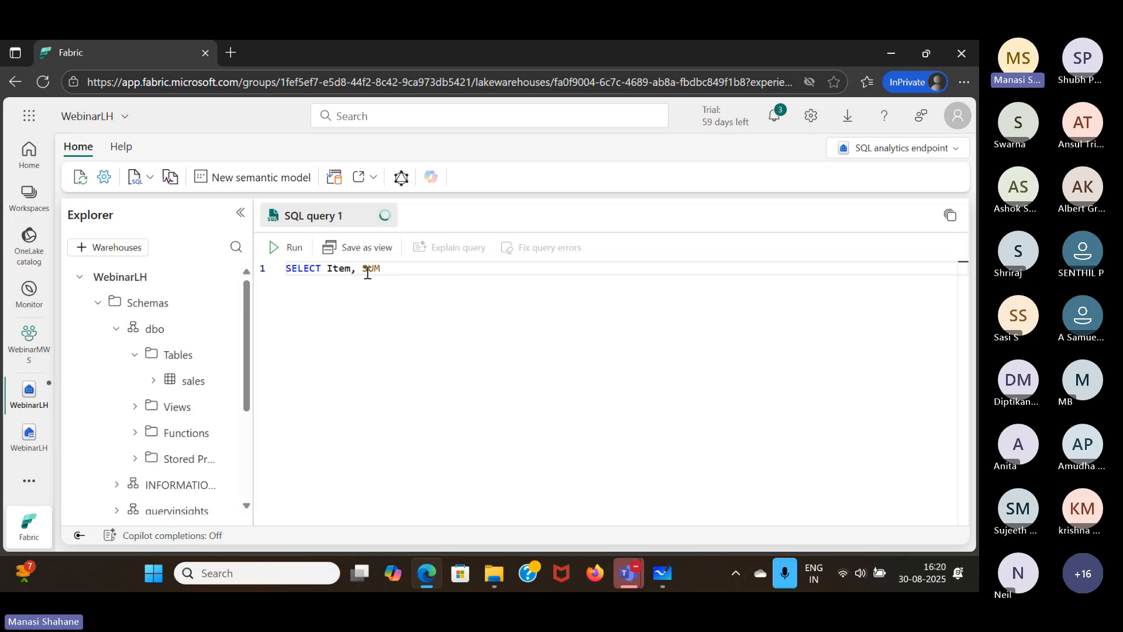
{"action": "type", "text": "("}
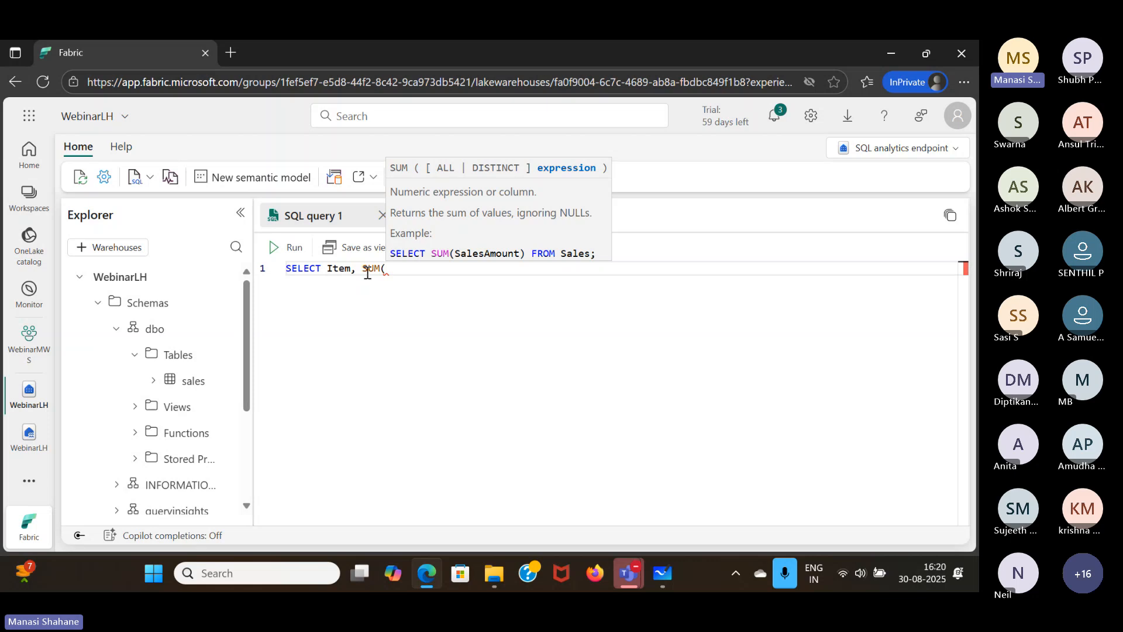
{"action": "type", "text": "QU"}
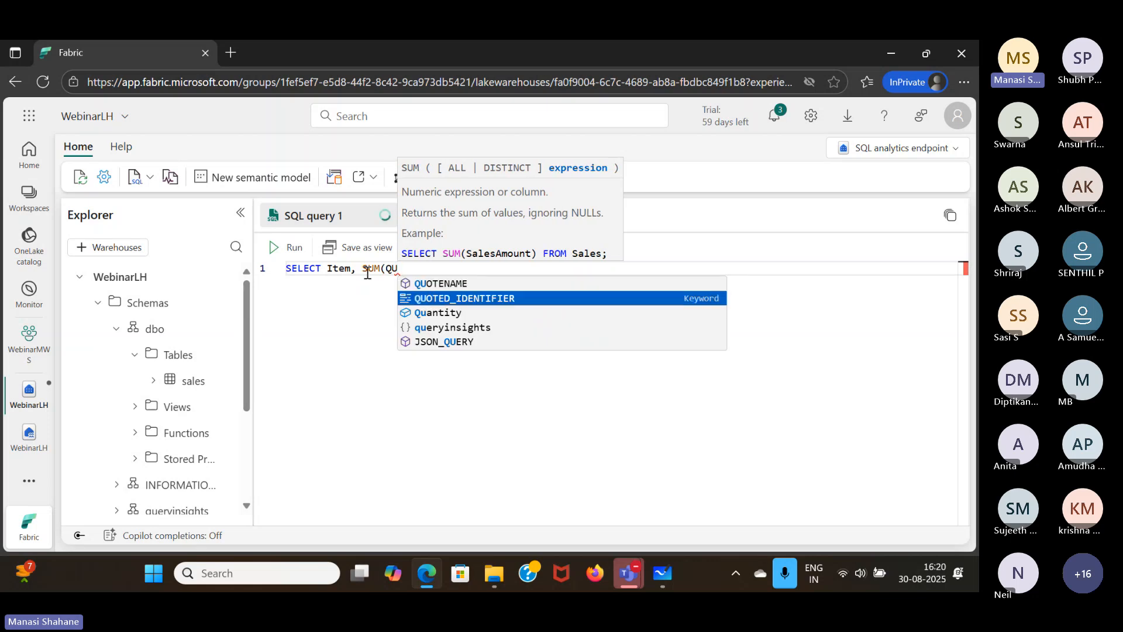
{"action": "type", "text": "antity *"}
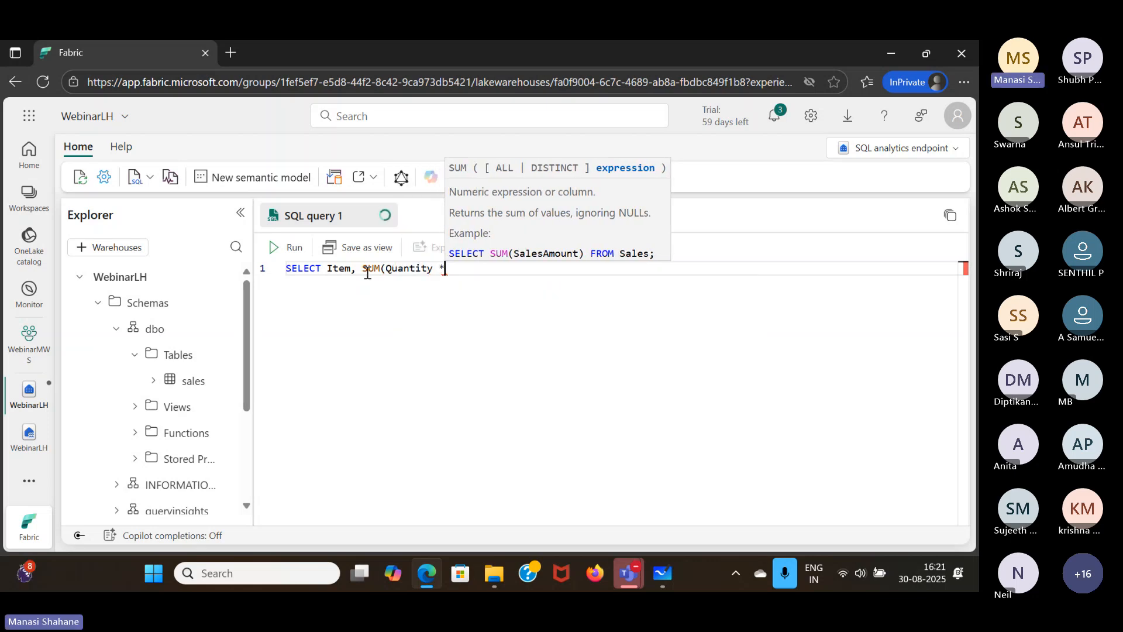
{"action": "type", "text": " UnitPrice"}
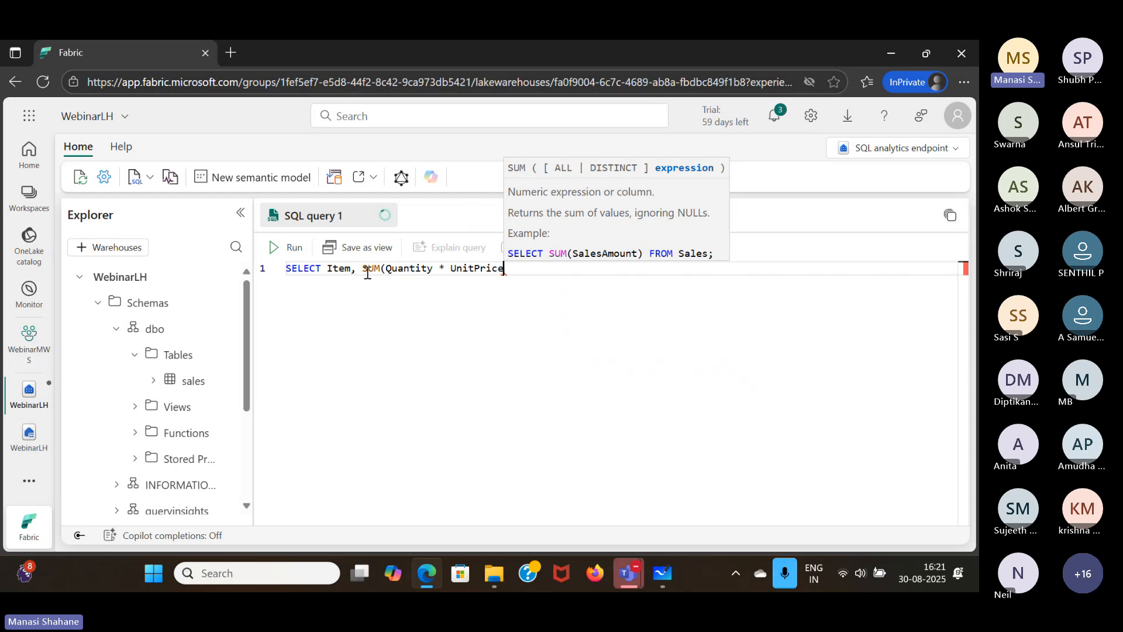
{"action": "type", "text": ") AS"}
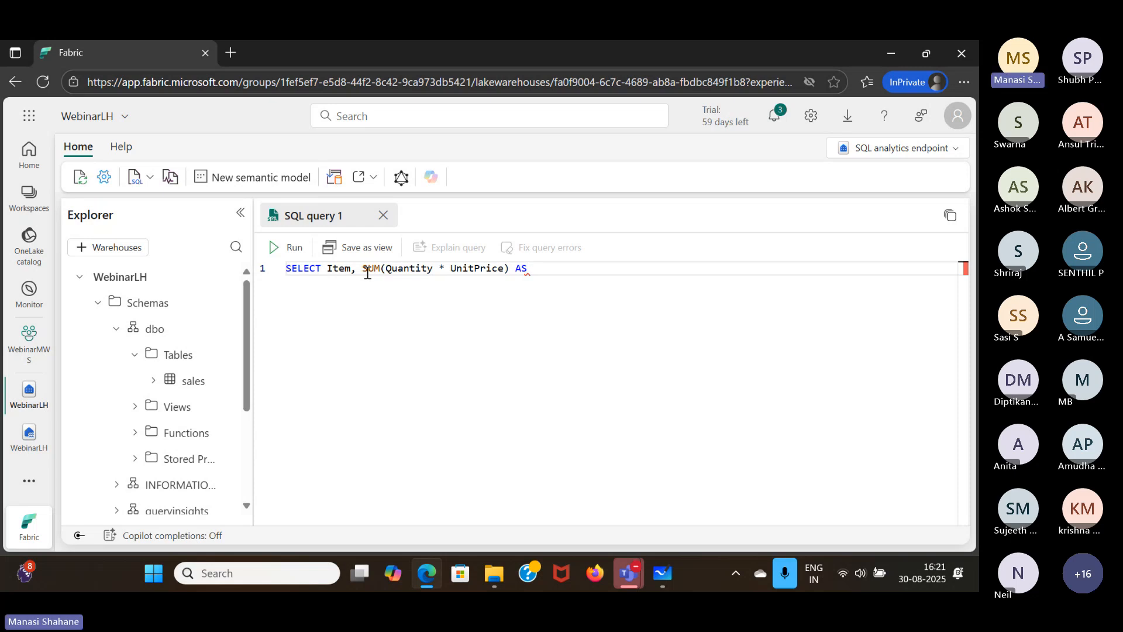
- Alias the SUM(Quantity * UnitPrice) expression AS Revenue
{"action": "left_click", "coordinate": [364, 272]}
{"action": "left_click_drag", "start_coordinate": [364, 272], "coordinate": [511, 274]}
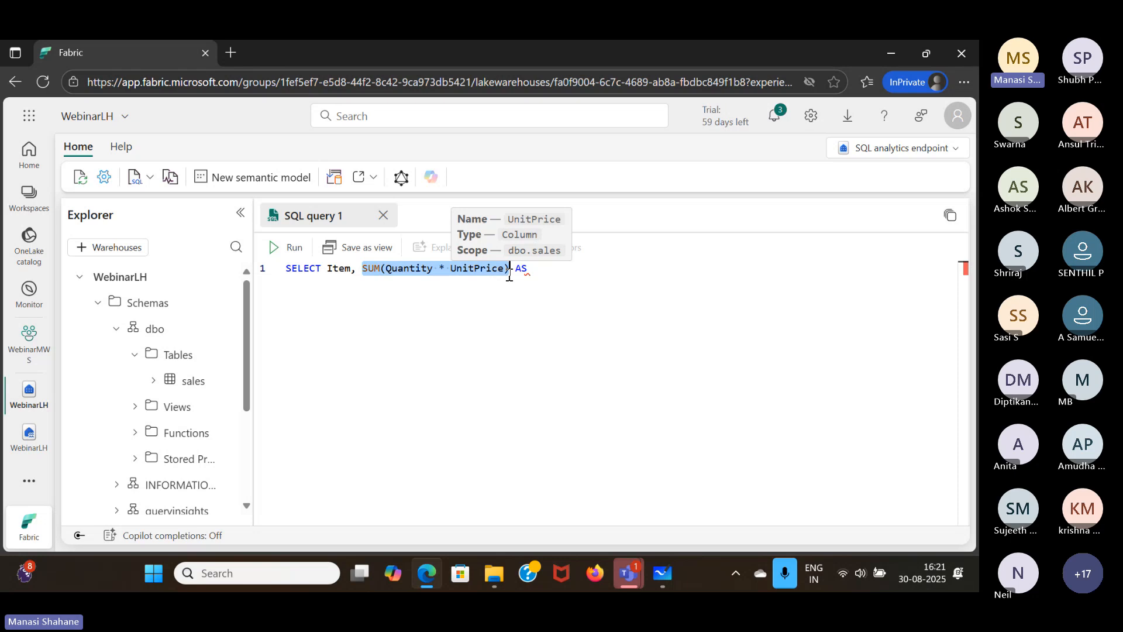
{"action": "left_click", "coordinate": [544, 276]}
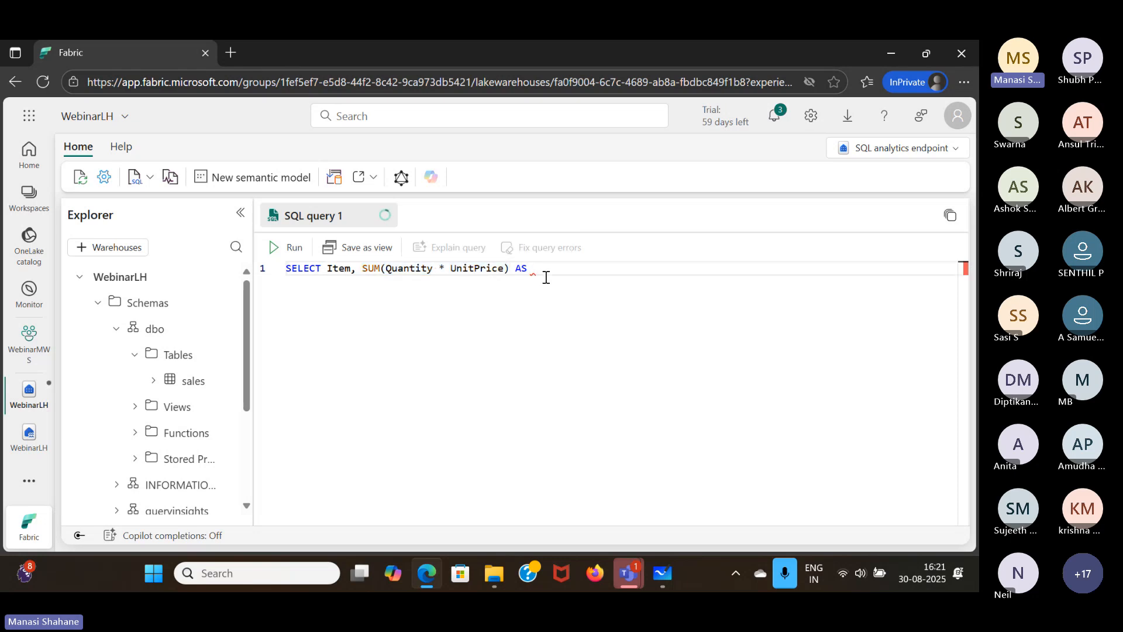
{"action": "type", "text": "R"}
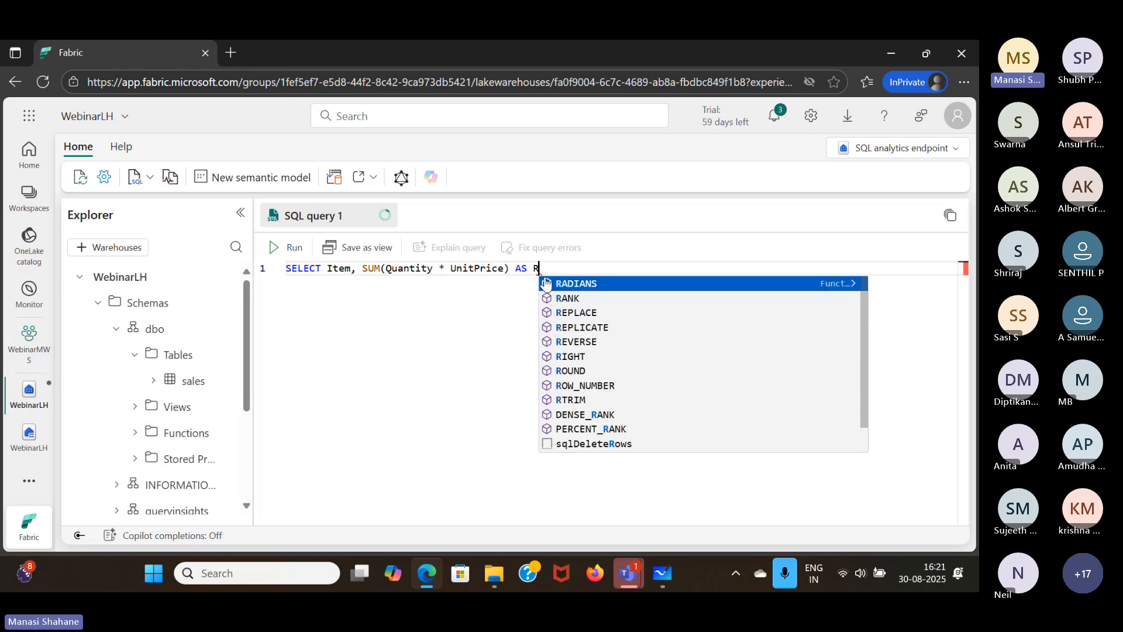
{"action": "type", "text": "evenue"}
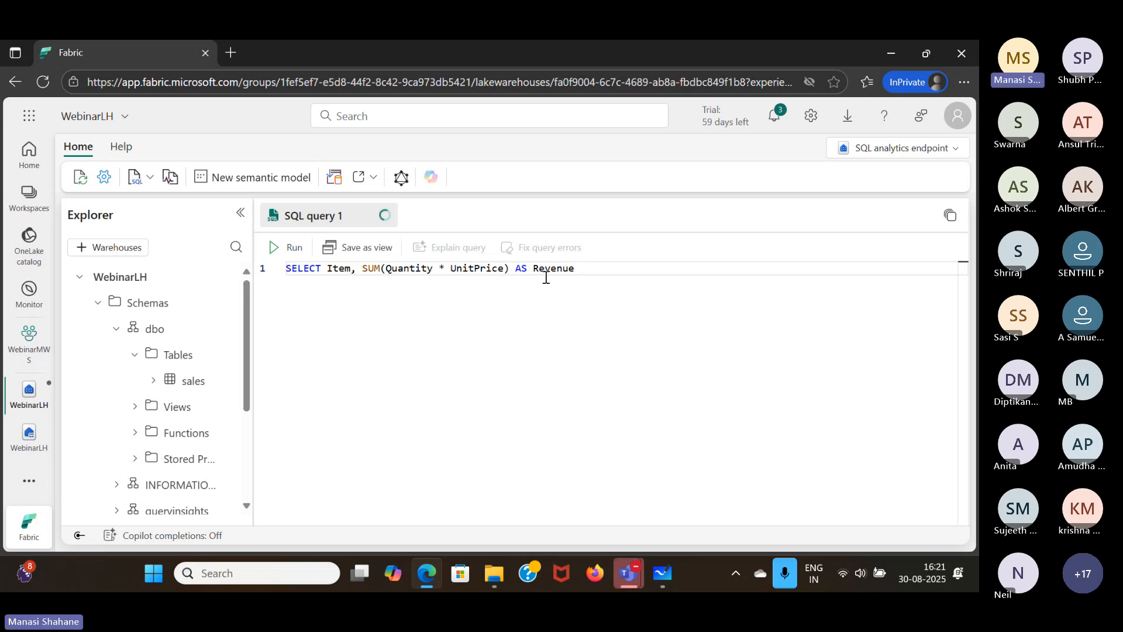
- Continue the query with "FROM sales GROUP BY Item"
{"action": "type", "text": "F"}
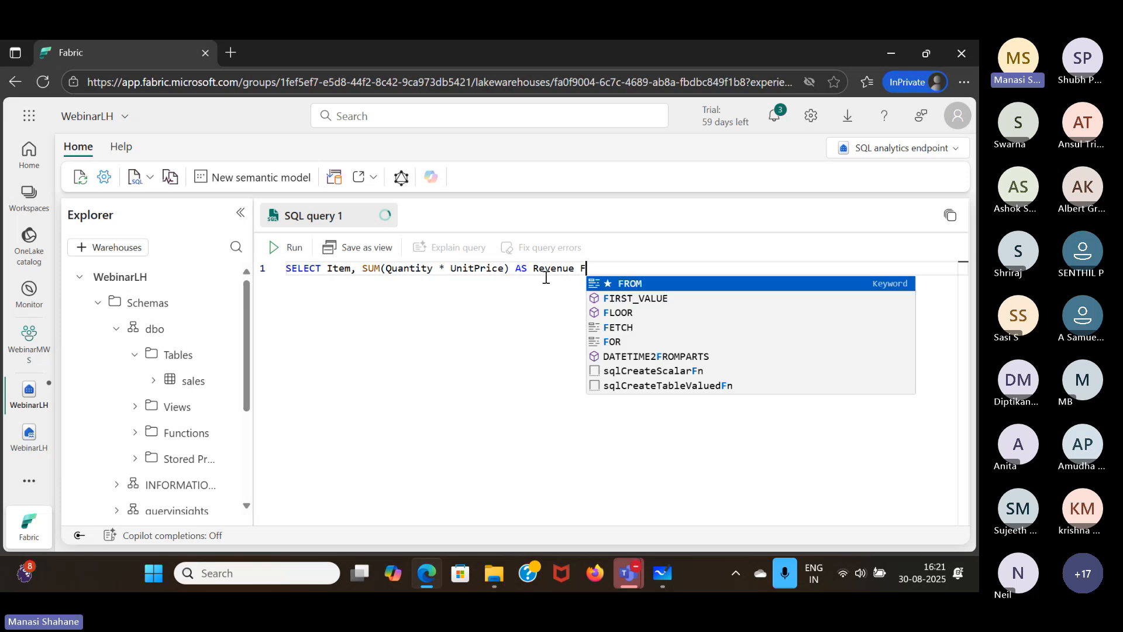
{"action": "type", "text": "ROM sal"}
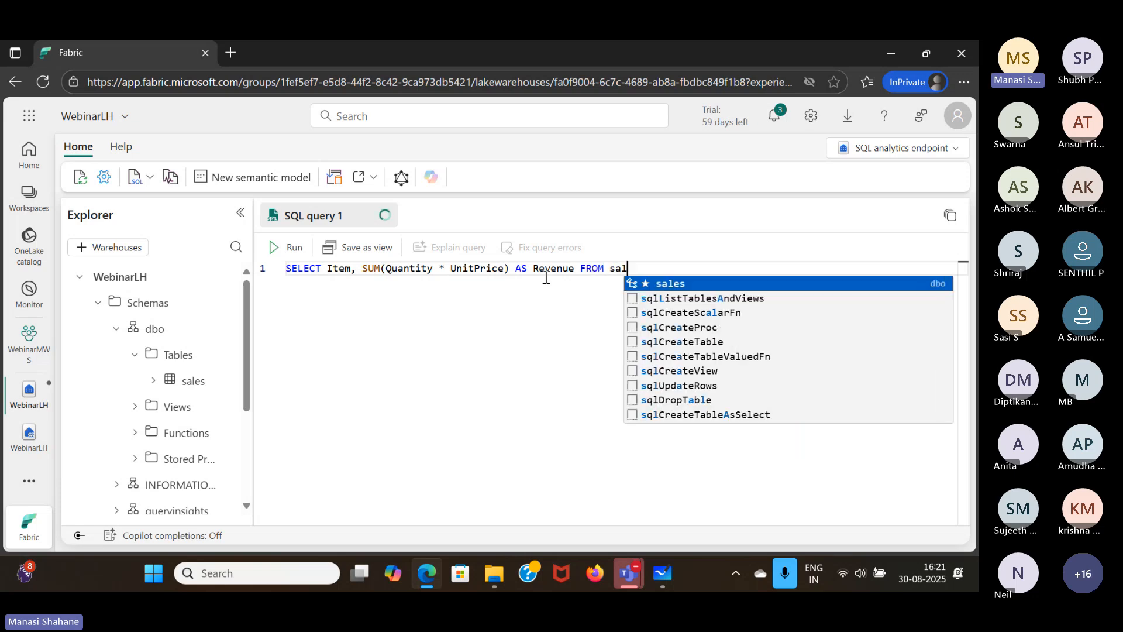
{"action": "type", "text": "es GROUP BY"}
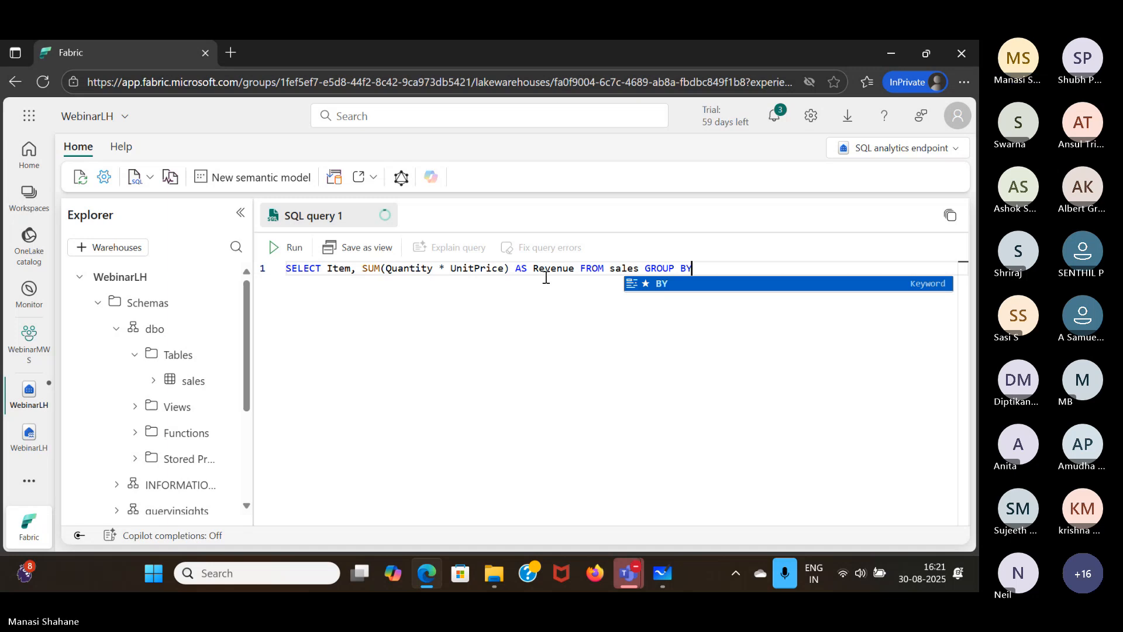
{"action": "type", "text": " Ite"}
{"action": "key", "text": "Return"}
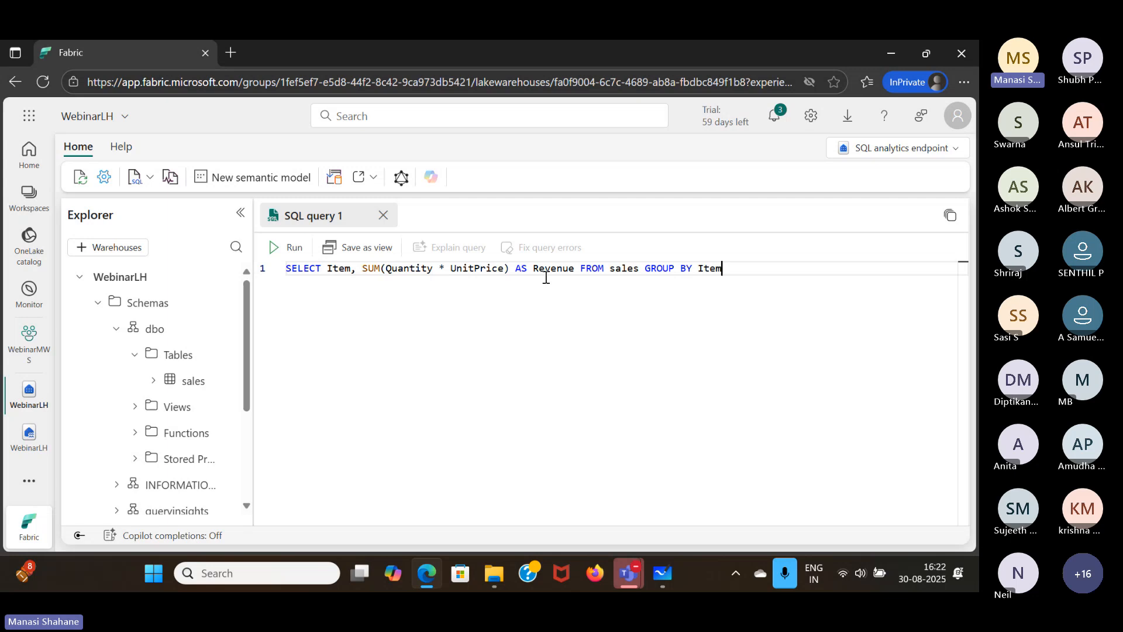
- Finish the query with "ORDER BY Revenue DESC;" to sort the items by descending revenue
{"action": "key", "text": "ctrl+Return"}
{"action": "type", "text": "or"}
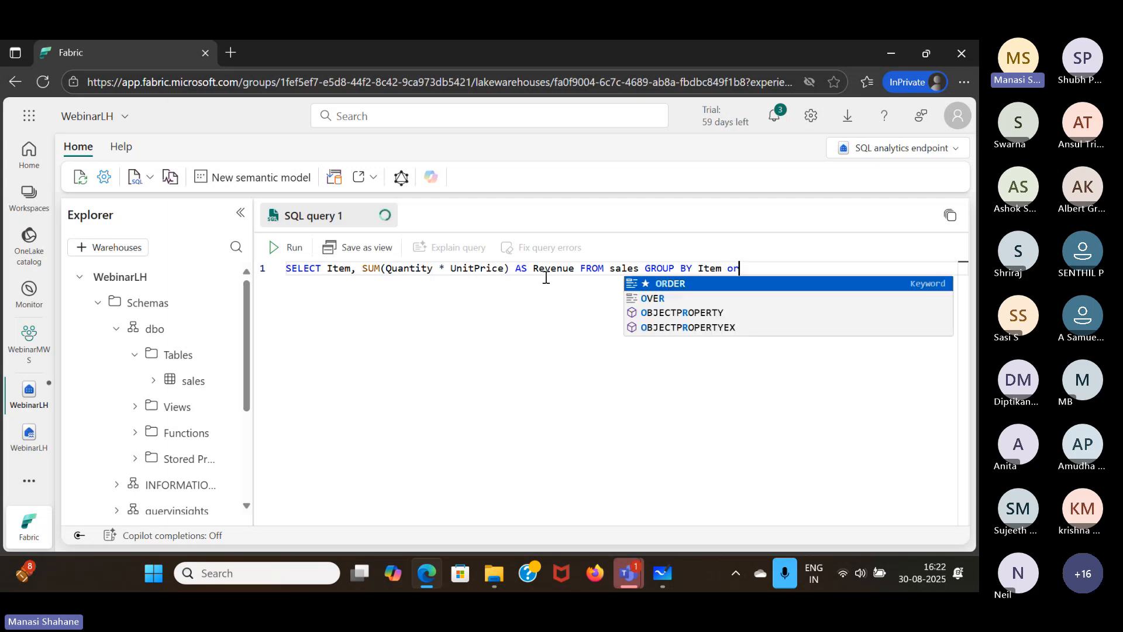
{"action": "key", "text": "Tab"}
{"action": "type", "text": "b"}
{"action": "key", "text": "Tab"}
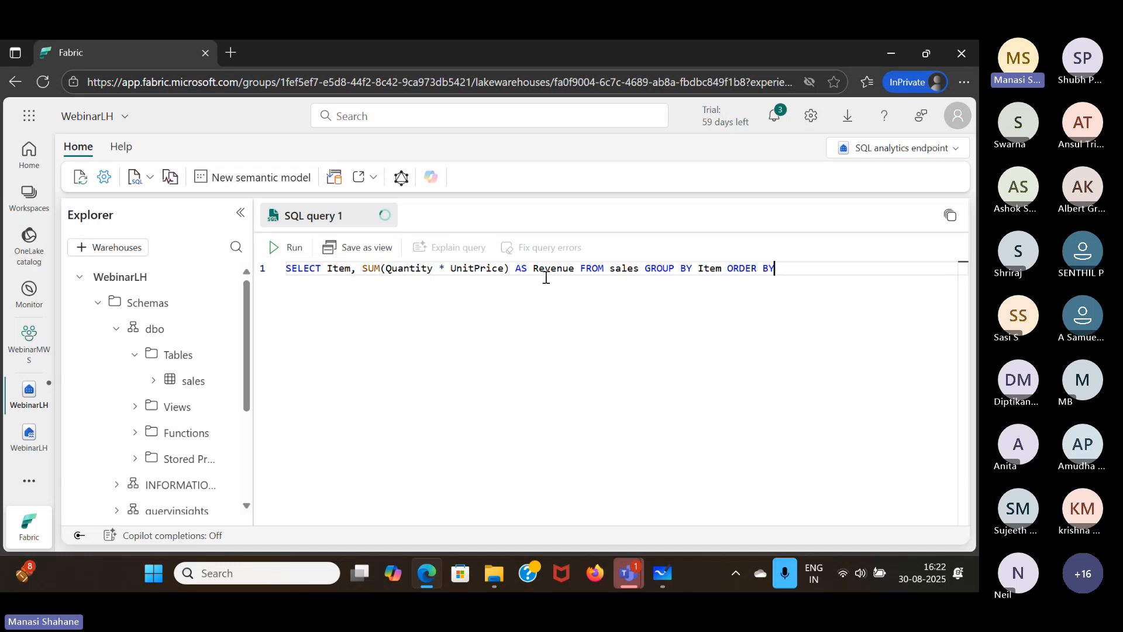
{"action": "type", "text": "Re"}
{"action": "key", "text": "Tab"}
{"action": "type", "text": "de"}
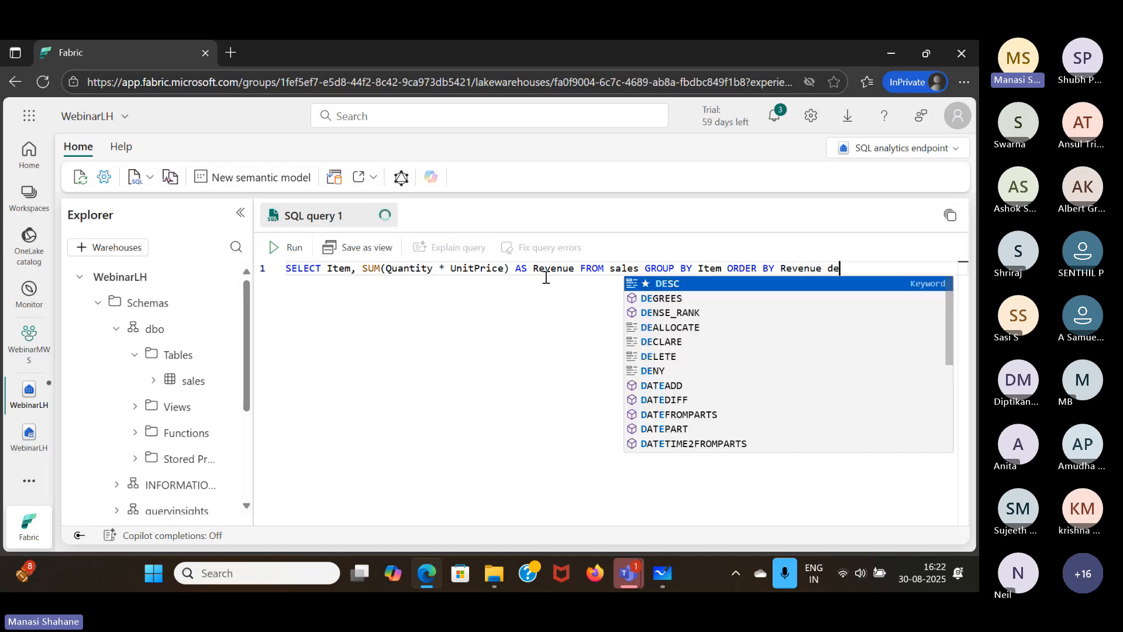
{"action": "key", "text": "Tab"}
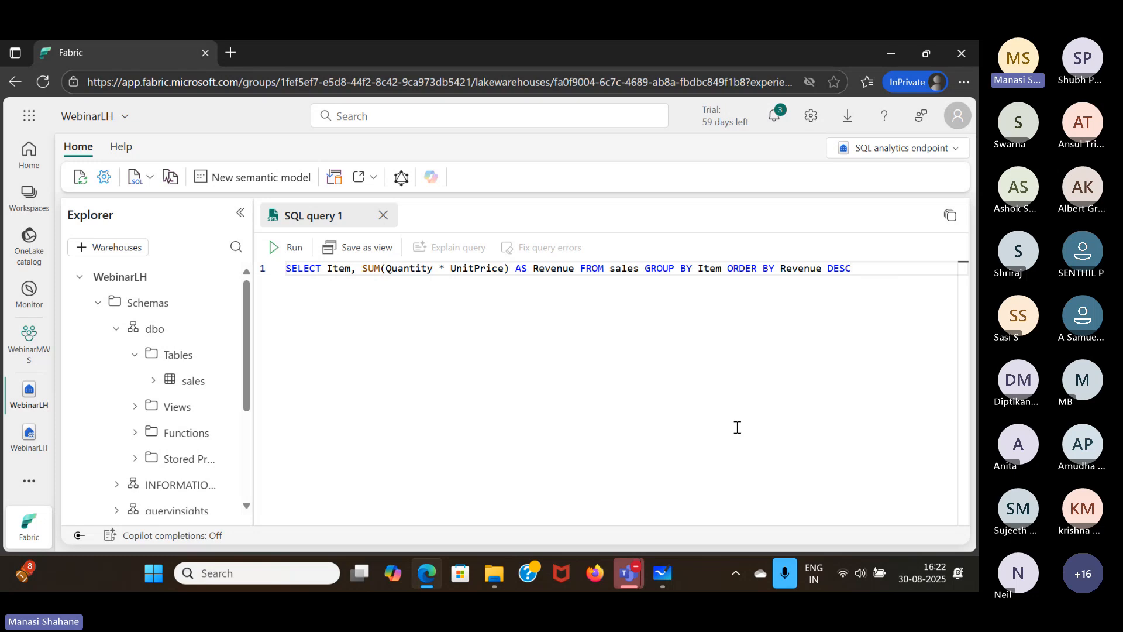
{"action": "type", "text": ";"}
- Run the SQL query and look through the Item and Revenue results
{"action": "left_click", "coordinate": [290, 250]}
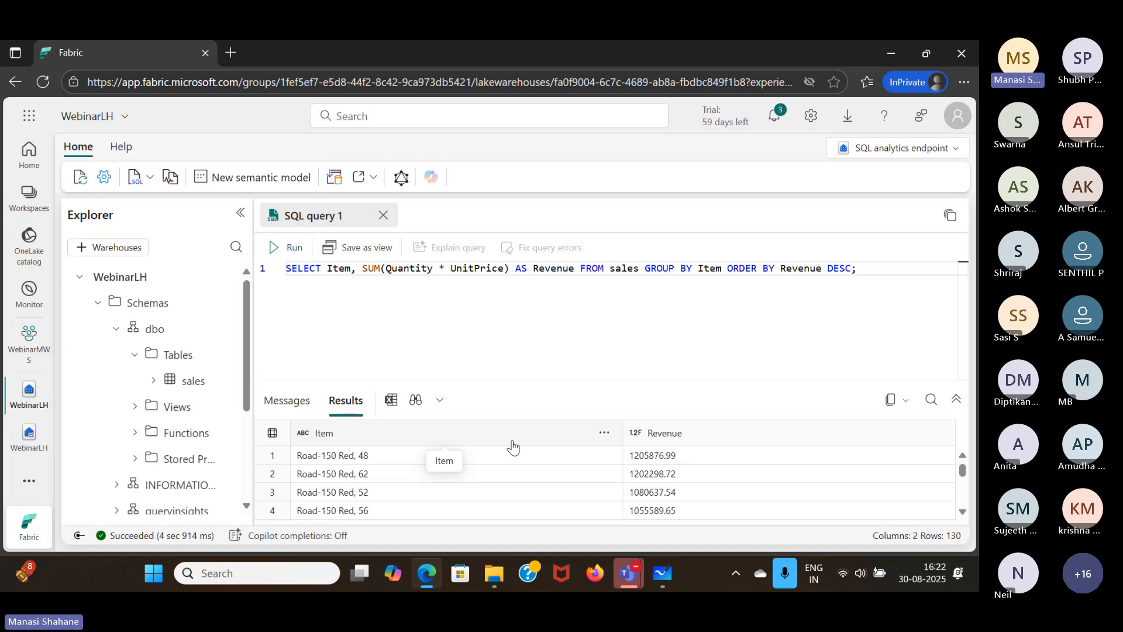
{"action": "scroll", "coordinate": [525, 469], "scroll_direction": "down", "scroll_amount": 1}
{"action": "scroll", "coordinate": [526, 469], "scroll_direction": "up", "scroll_amount": 1}
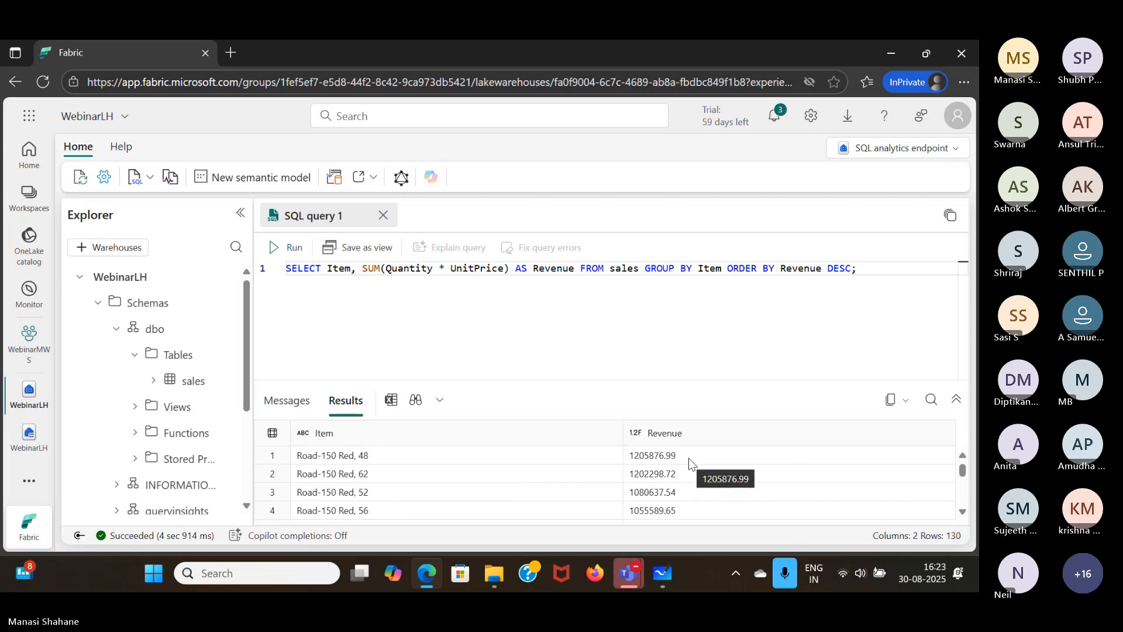
{"action": "scroll", "coordinate": [691, 463], "scroll_direction": "down", "scroll_amount": 5}
{"action": "scroll", "coordinate": [692, 464], "scroll_direction": "up", "scroll_amount": 4}
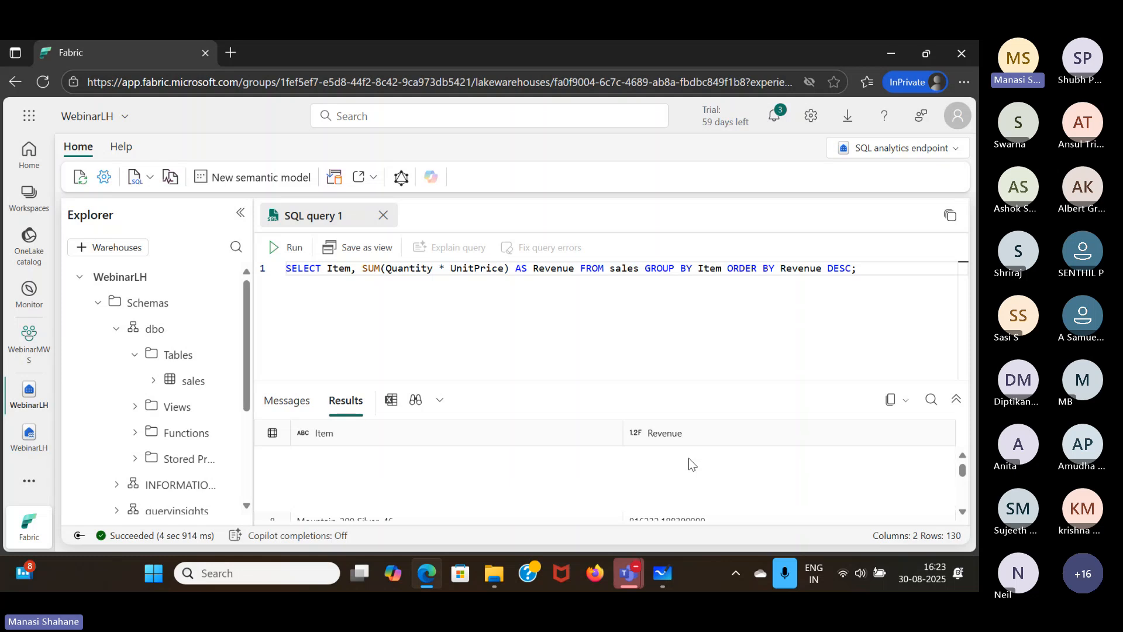
{"action": "scroll", "coordinate": [690, 463], "scroll_direction": "up", "scroll_amount": 2}
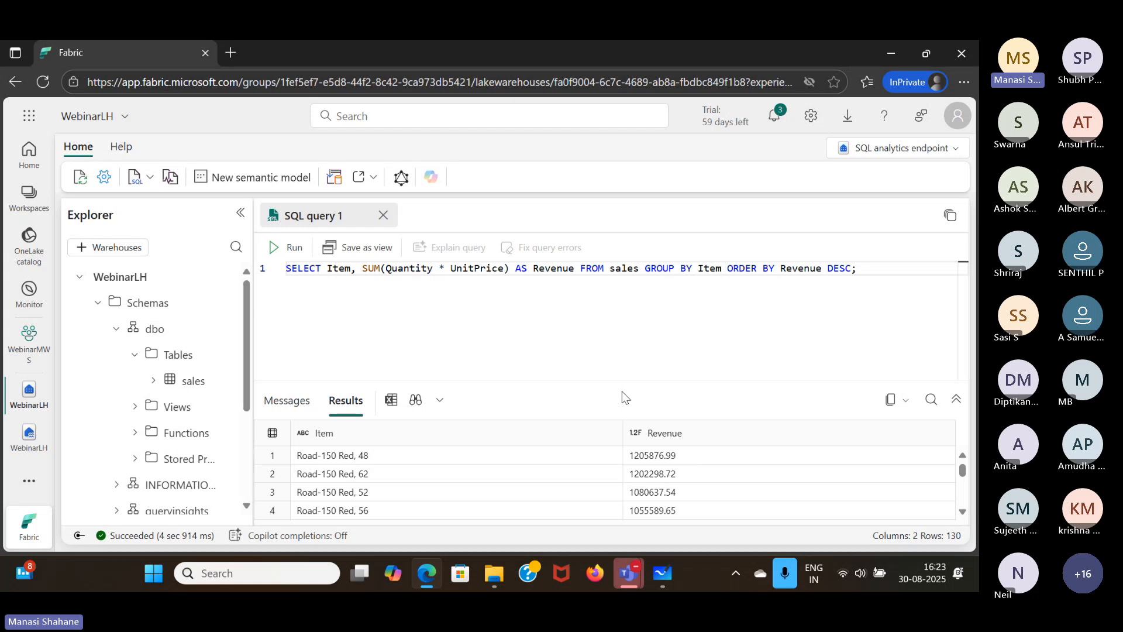
- Create a new visual query and add the sales table from the dbo schema to its canvas
{"action": "left_click", "coordinate": [151, 177]}
{"action": "left_click", "coordinate": [178, 231]}
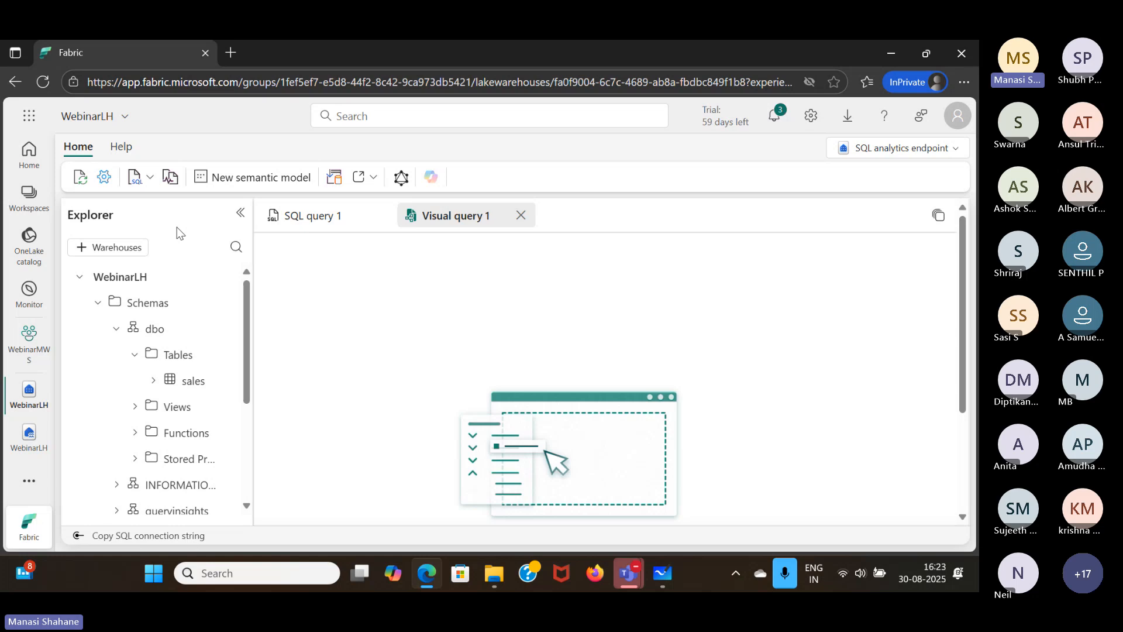
{"action": "left_click_drag", "start_coordinate": [192, 388], "coordinate": [369, 336]}
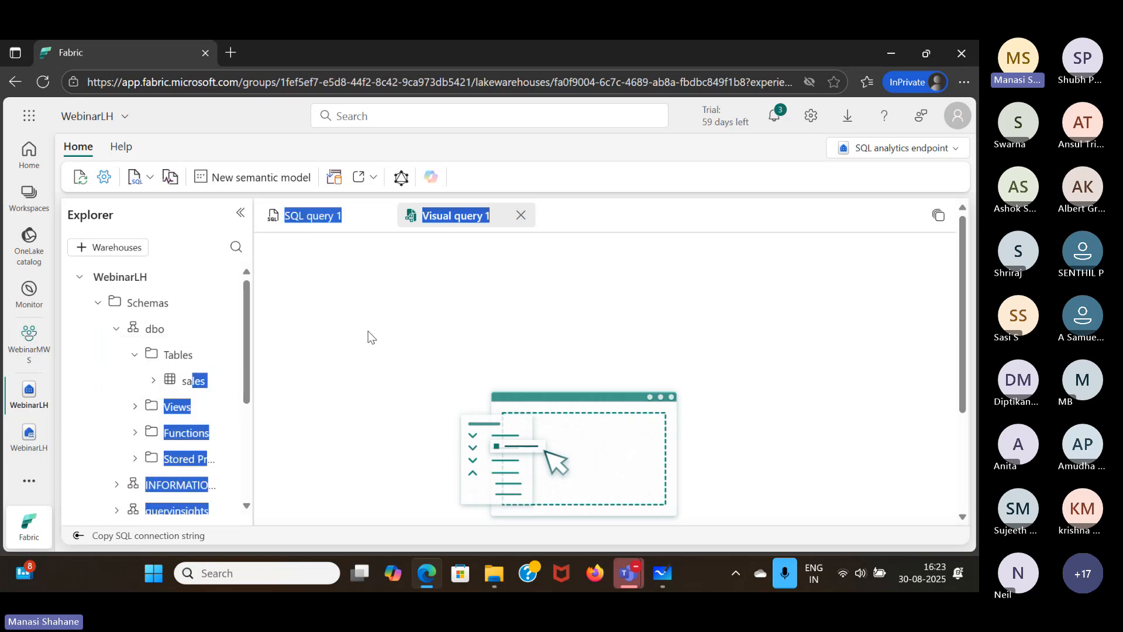
{"action": "left_click", "coordinate": [368, 332]}
{"action": "left_click_drag", "start_coordinate": [176, 381], "coordinate": [327, 331]}
{"action": "left_click", "coordinate": [327, 337]}
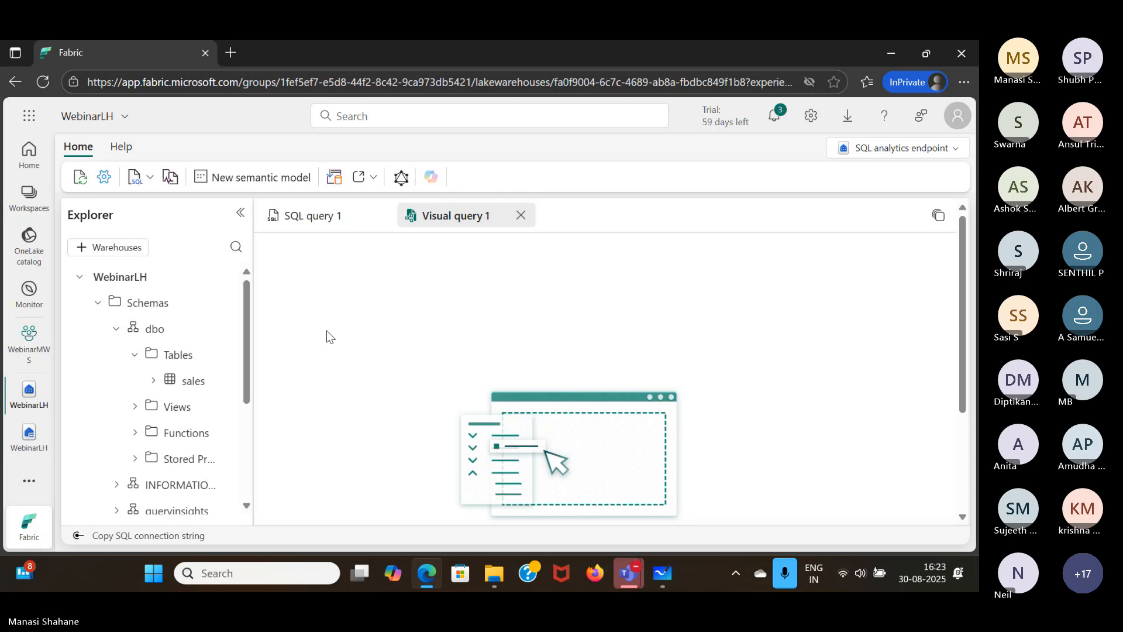
{"action": "left_click_drag", "start_coordinate": [193, 381], "coordinate": [413, 325]}
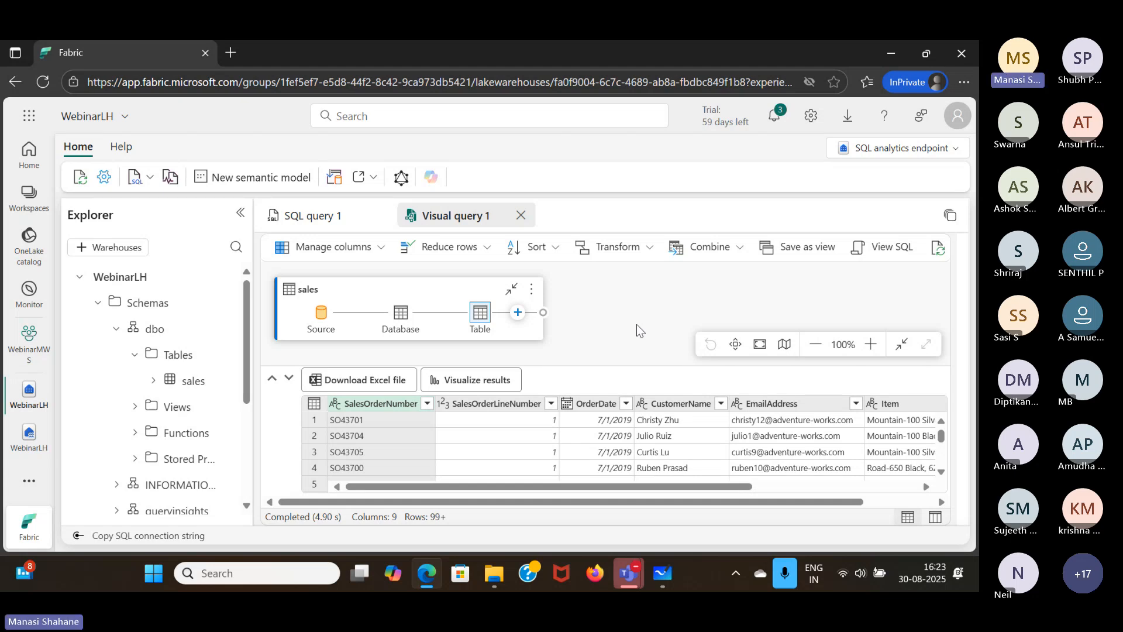
- Review the transformations available for the sales table, and add a Choose columns step keeping only SalesOrderNumber and SalesOrderLineNumber
{"action": "left_click", "coordinate": [519, 313]}
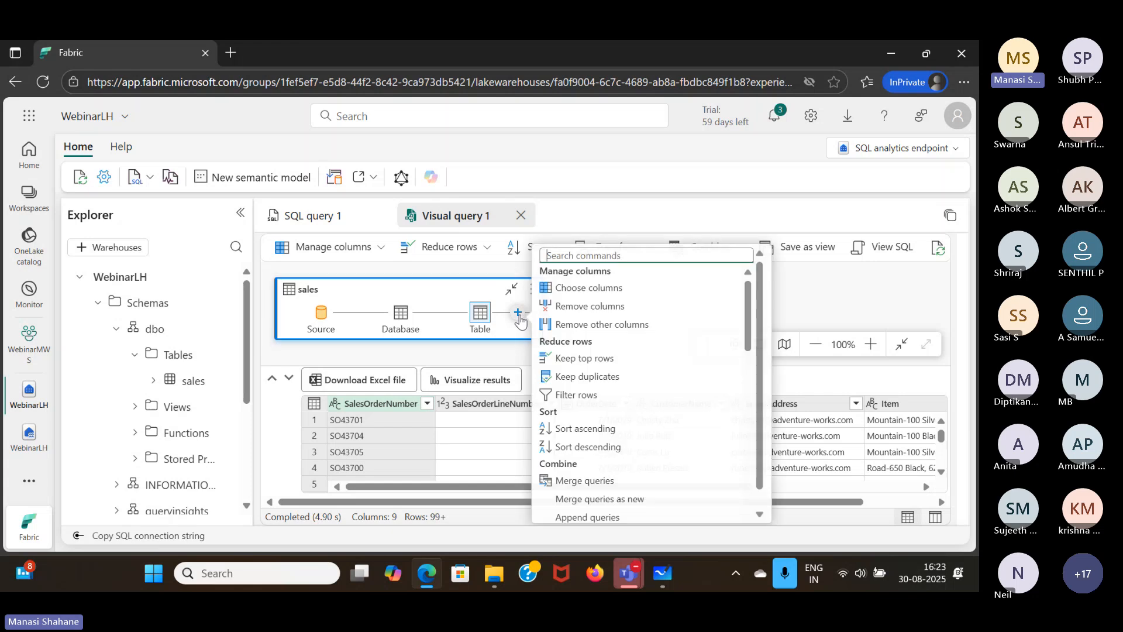
{"action": "scroll", "coordinate": [631, 377], "scroll_direction": "down", "scroll_amount": 3}
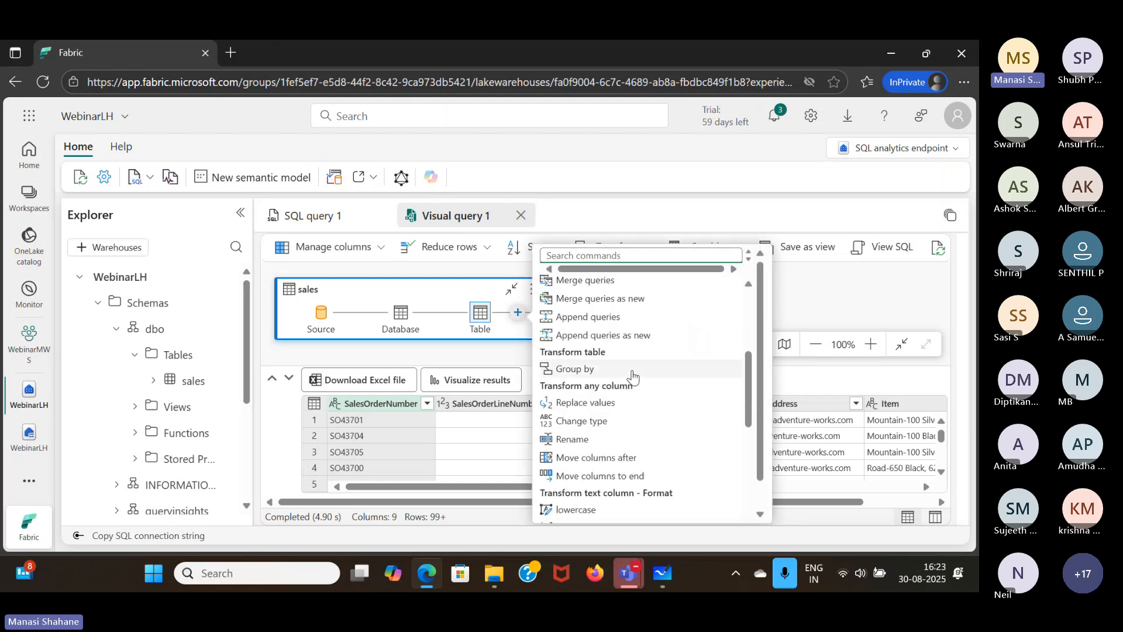
{"action": "scroll", "coordinate": [633, 377], "scroll_direction": "down", "scroll_amount": 4}
{"action": "scroll", "coordinate": [632, 376], "scroll_direction": "down", "scroll_amount": 4}
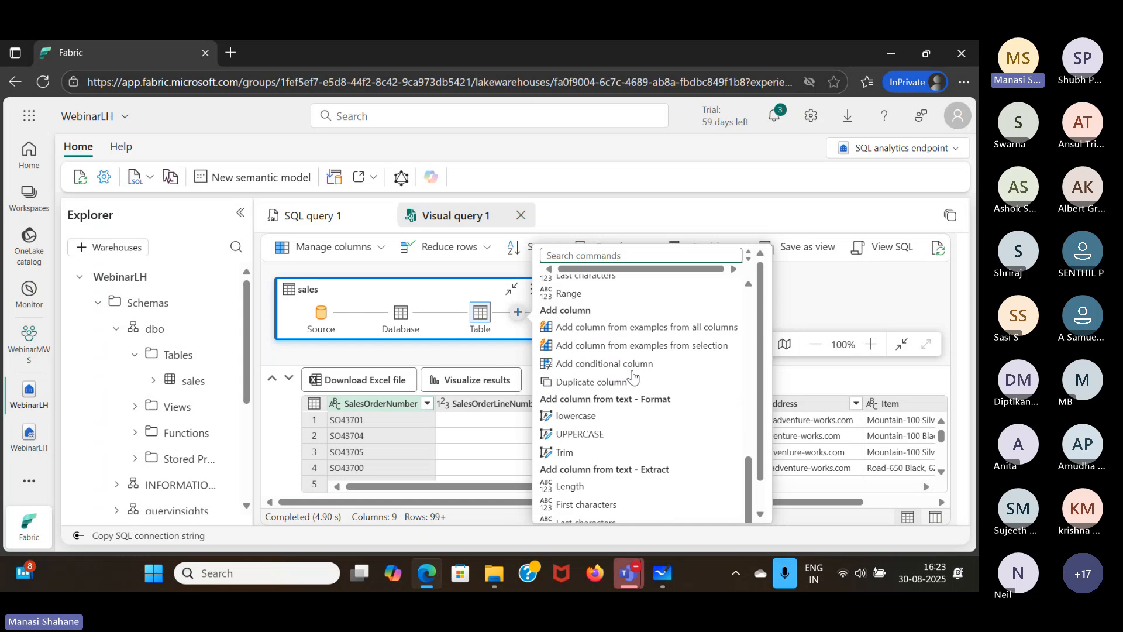
{"action": "scroll", "coordinate": [633, 378], "scroll_direction": "up", "scroll_amount": 10}
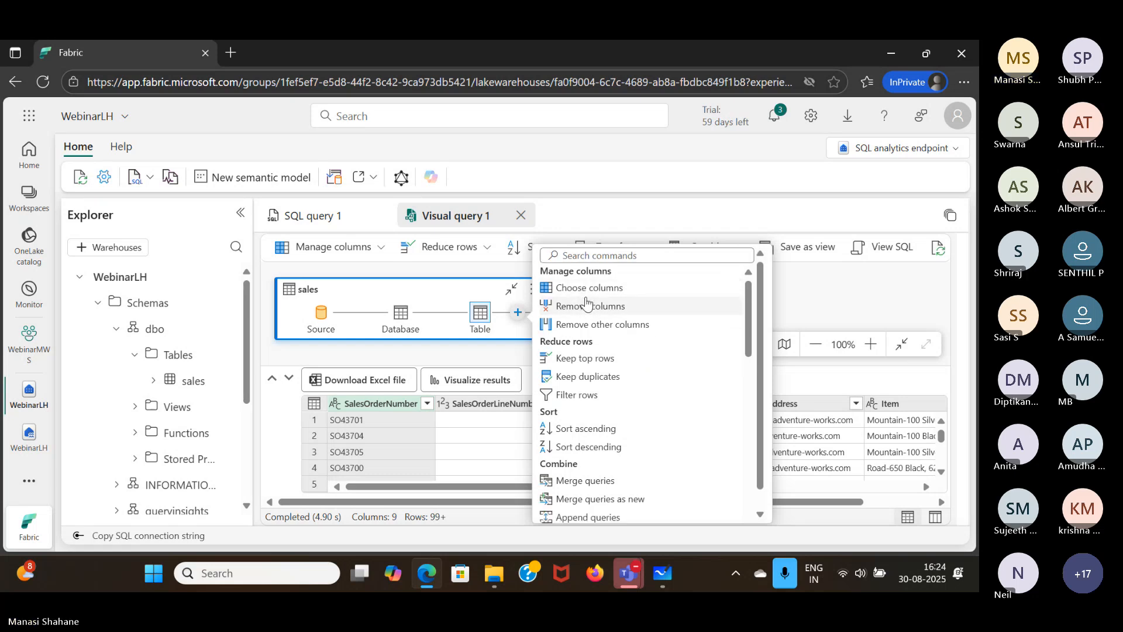
{"action": "left_click", "coordinate": [586, 288]}
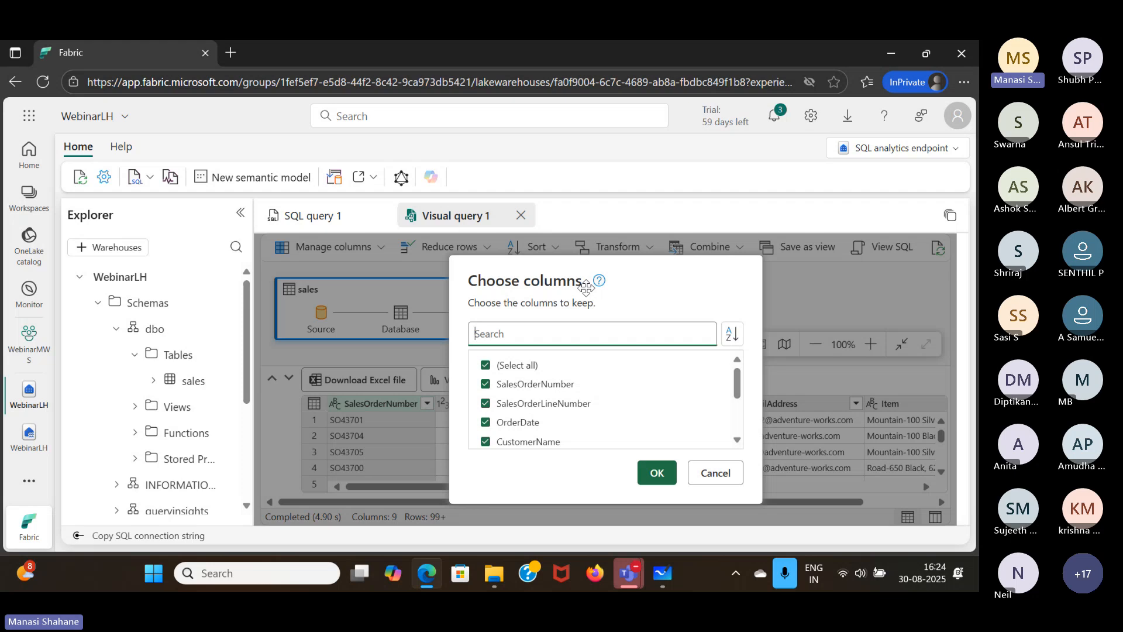
{"action": "left_click", "coordinate": [486, 365]}
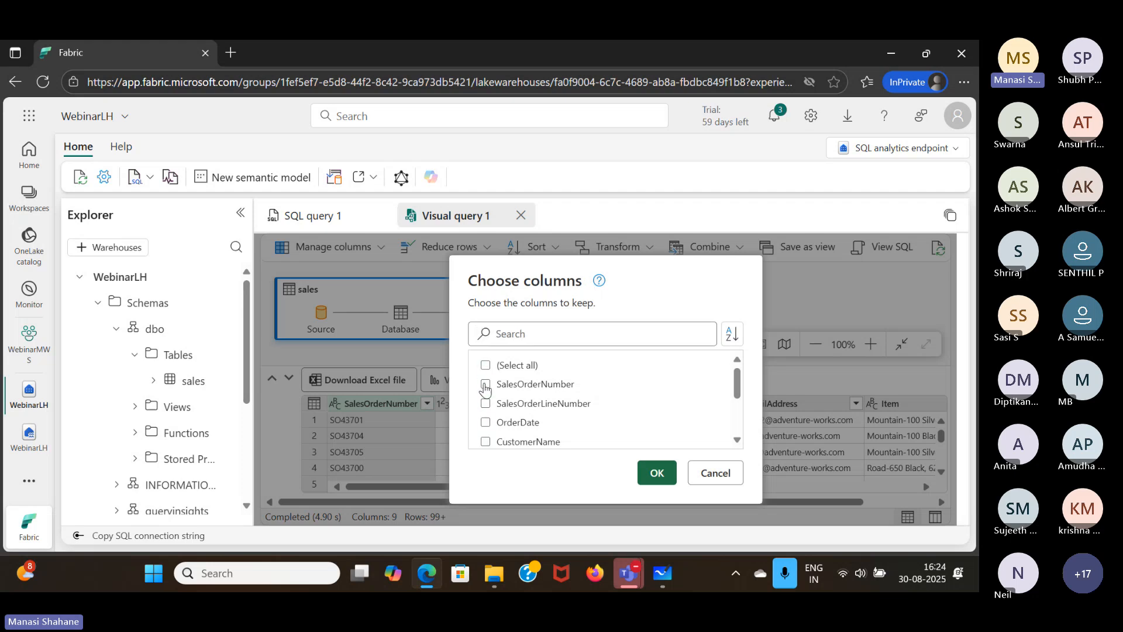
{"action": "left_click", "coordinate": [485, 385]}
{"action": "left_click", "coordinate": [486, 403]}
{"action": "left_click", "coordinate": [654, 470]}
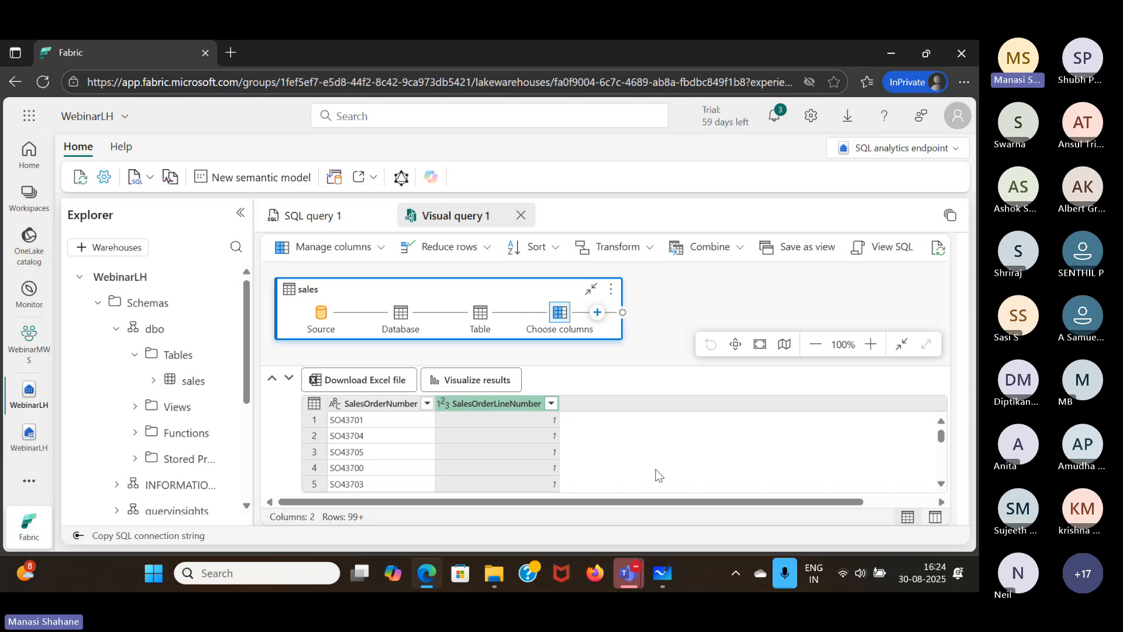
- View the SQL generated for the visual query
{"action": "left_click", "coordinate": [901, 253]}
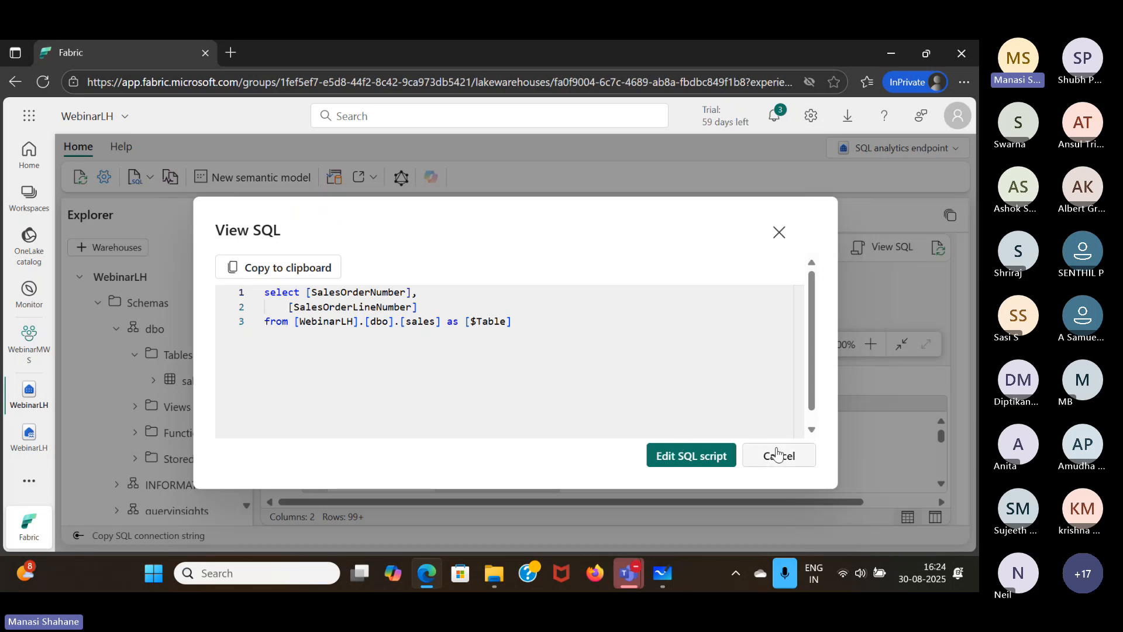
- Close the SQL view and start a Group by step after Choose columns, grouping the sales rows by SalesOrderNumber
{"action": "left_click", "coordinate": [777, 454]}
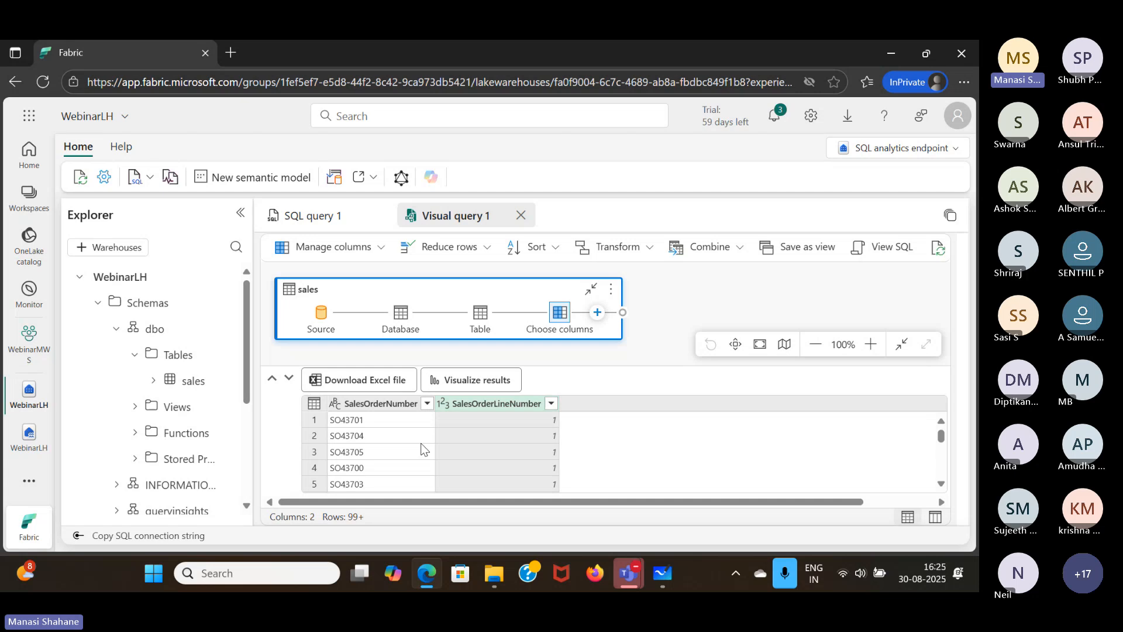
{"action": "left_click", "coordinate": [598, 314]}
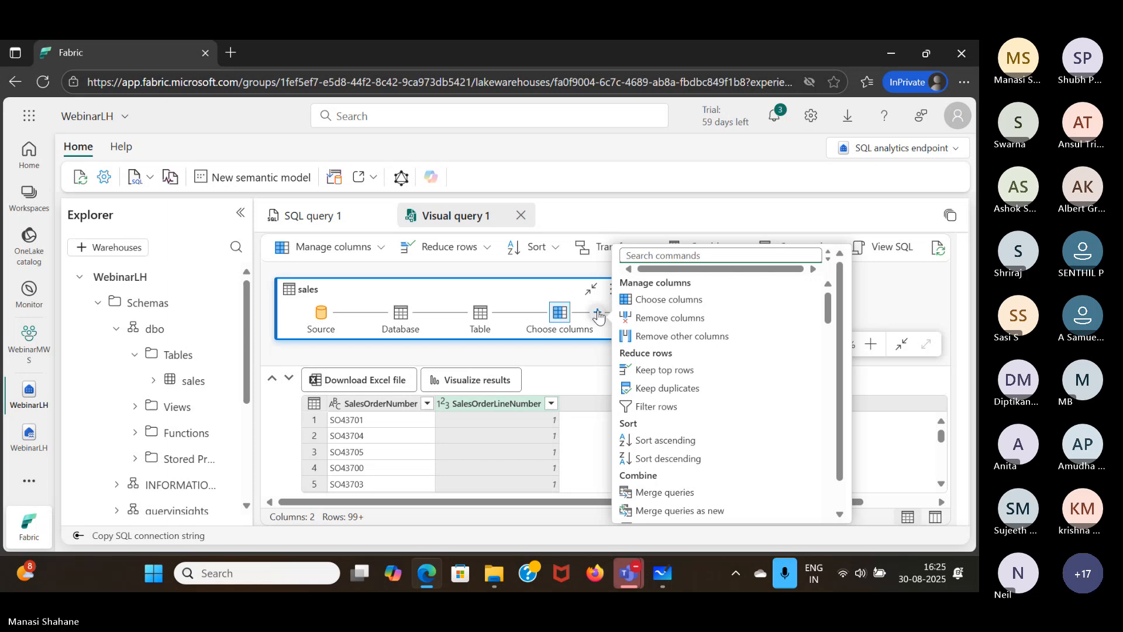
{"action": "scroll", "coordinate": [687, 377], "scroll_direction": "down", "scroll_amount": 3}
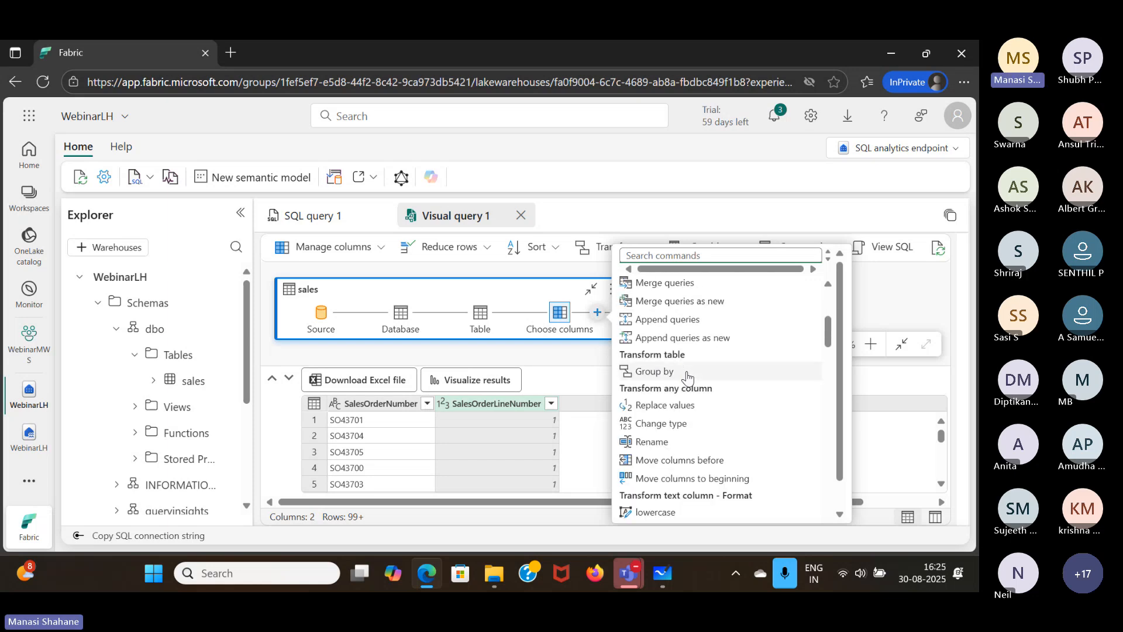
{"action": "scroll", "coordinate": [687, 377], "scroll_direction": "down", "scroll_amount": 1}
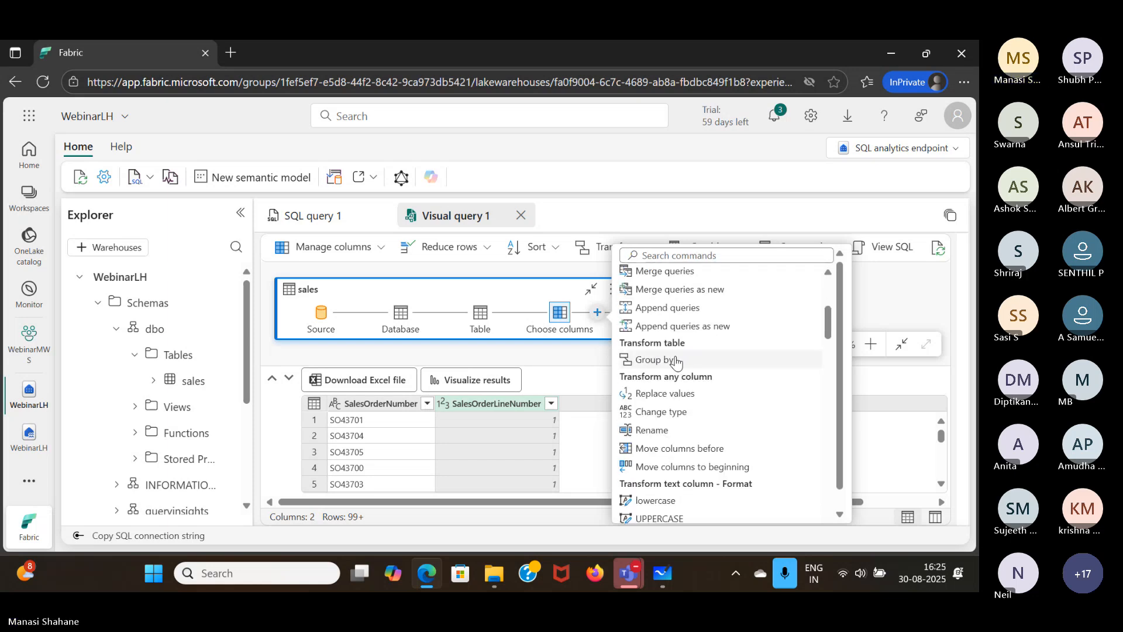
{"action": "left_click", "coordinate": [672, 360]}
{"action": "left_click", "coordinate": [494, 365]}
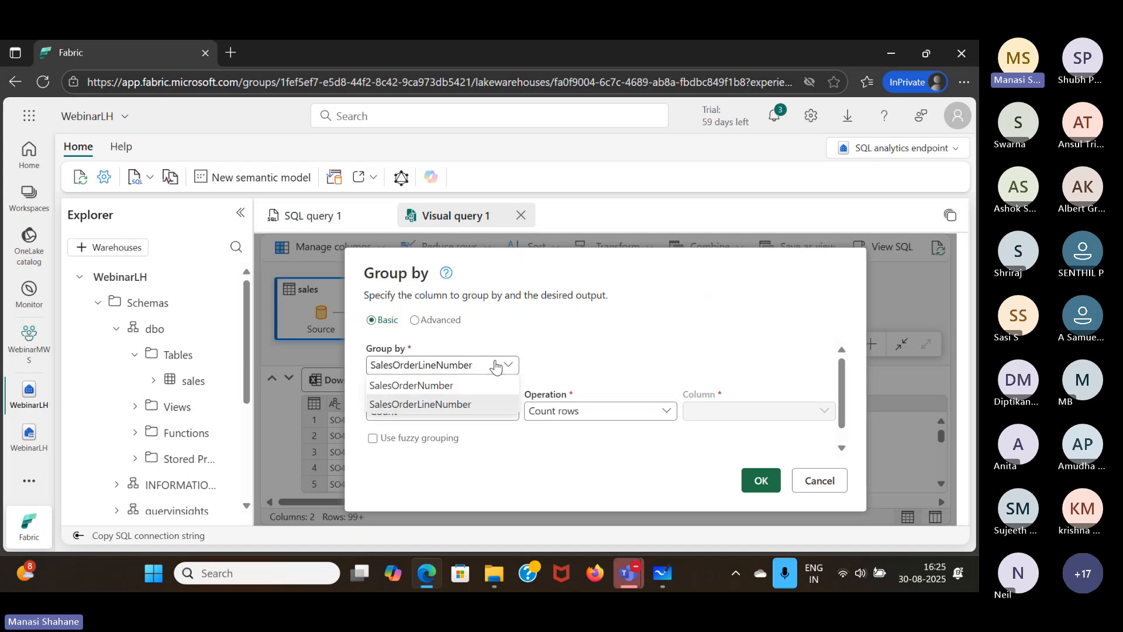
{"action": "left_click", "coordinate": [454, 386]}
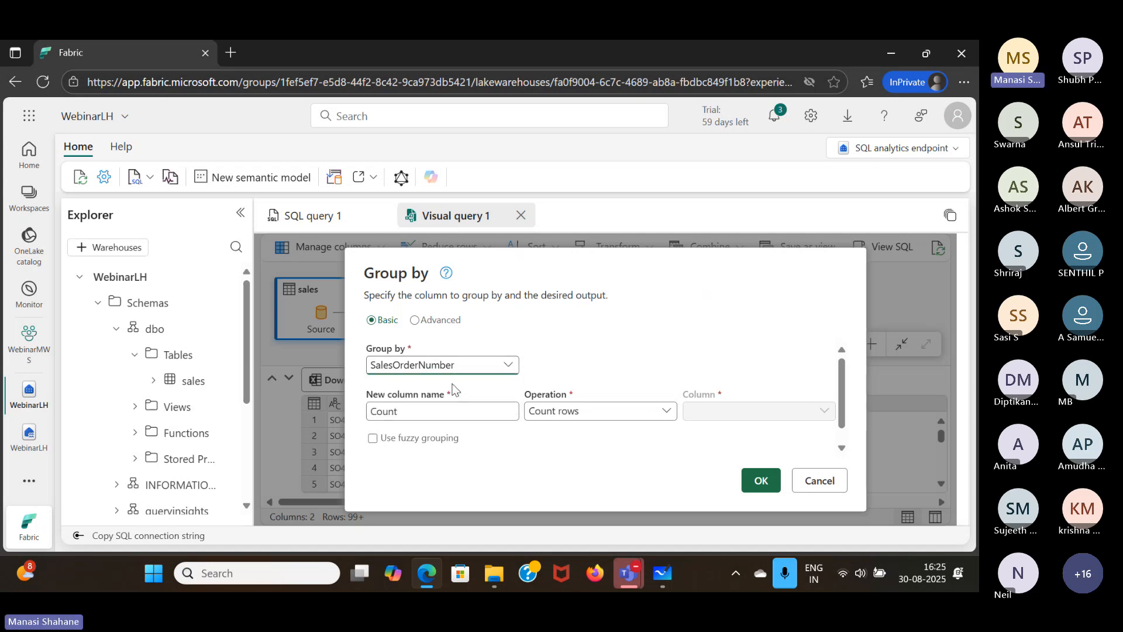
- Name the aggregated column LineItems, calculate it as the Sum of SalesOrderLineNumber, and apply the grouping
{"action": "left_click", "coordinate": [448, 406]}
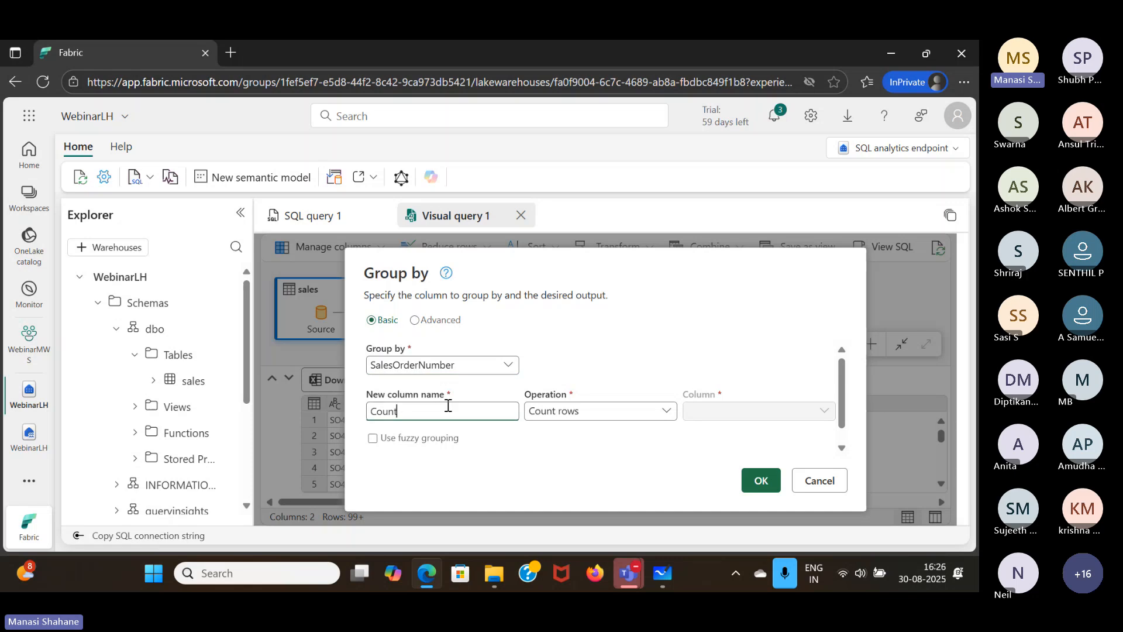
{"action": "key", "text": "ctrl+a"}
{"action": "key", "text": "BackSpace"}
{"action": "type", "text": "LineItems"}
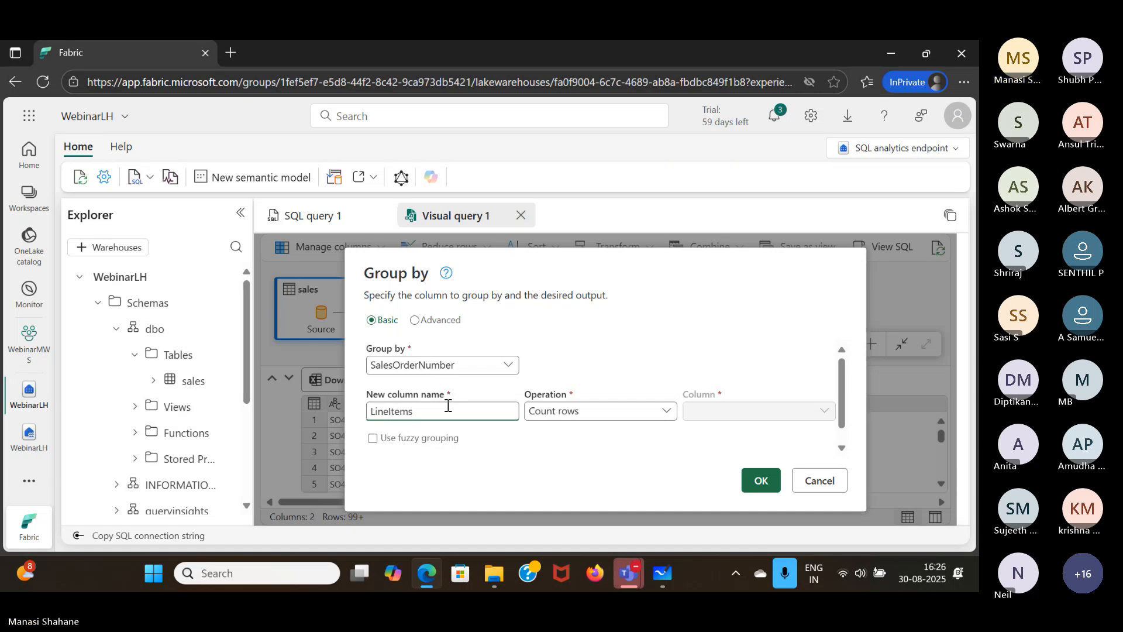
{"action": "left_click", "coordinate": [608, 415]}
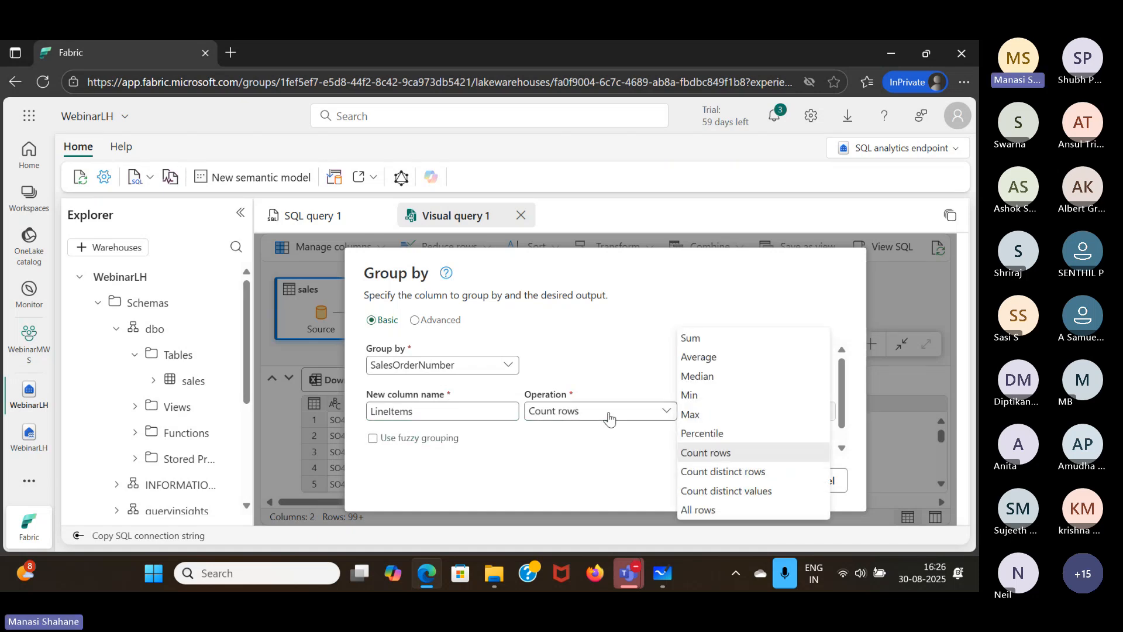
{"action": "left_click", "coordinate": [696, 340]}
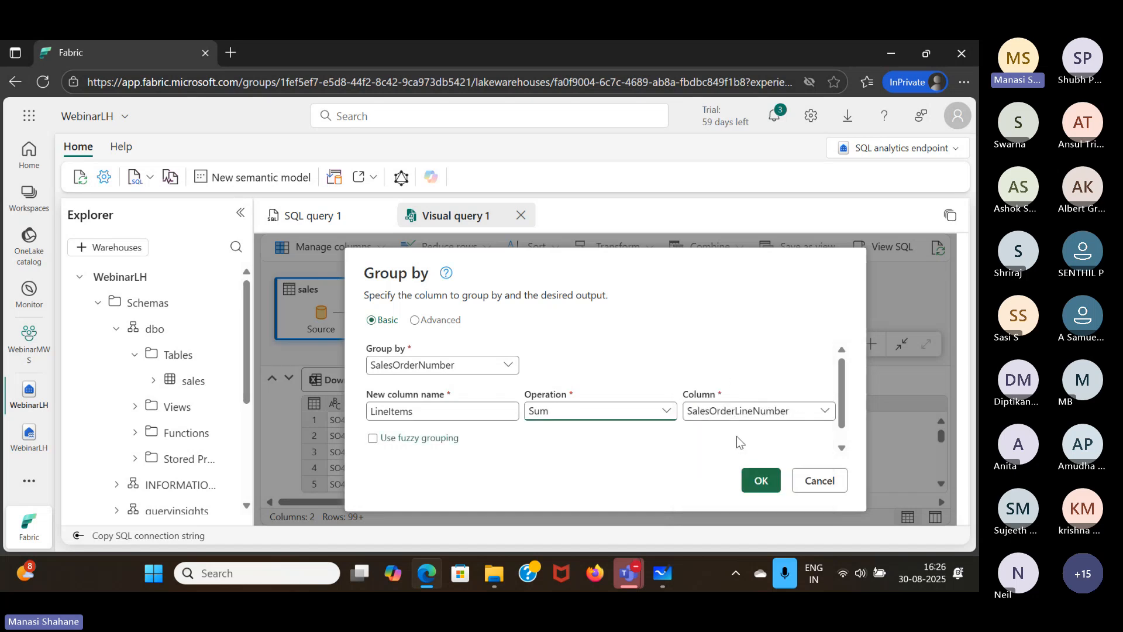
{"action": "left_click", "coordinate": [756, 481]}
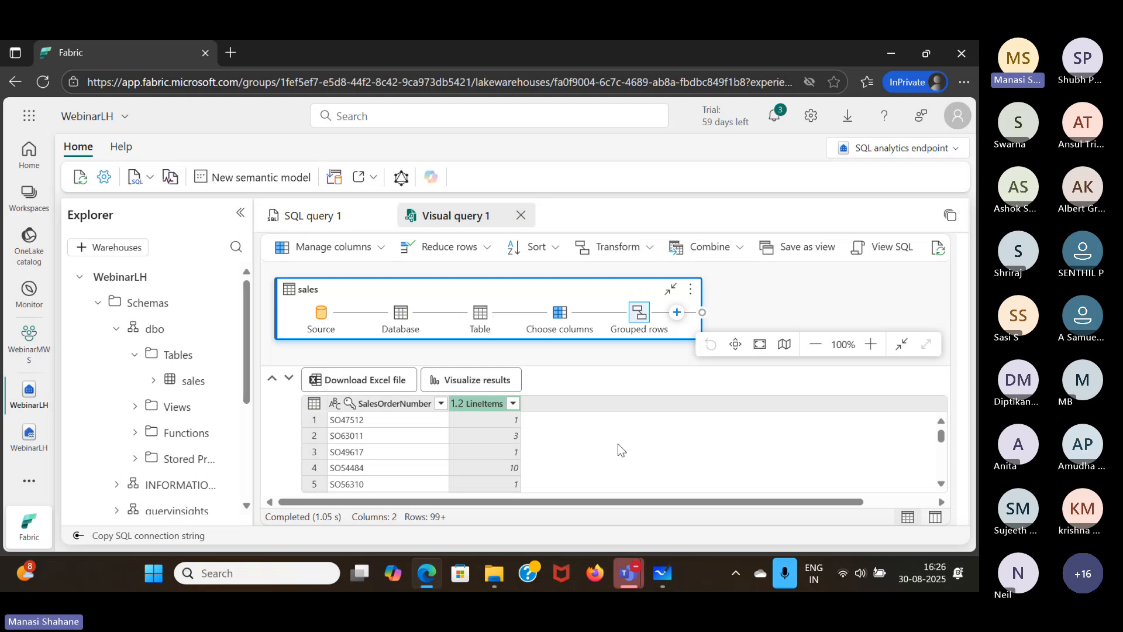
- Open the WebinarLH lakehouse from the WebinarMWS workspace and look over the options for a new semantic model without creating one
{"action": "left_click", "coordinate": [7, 359]}
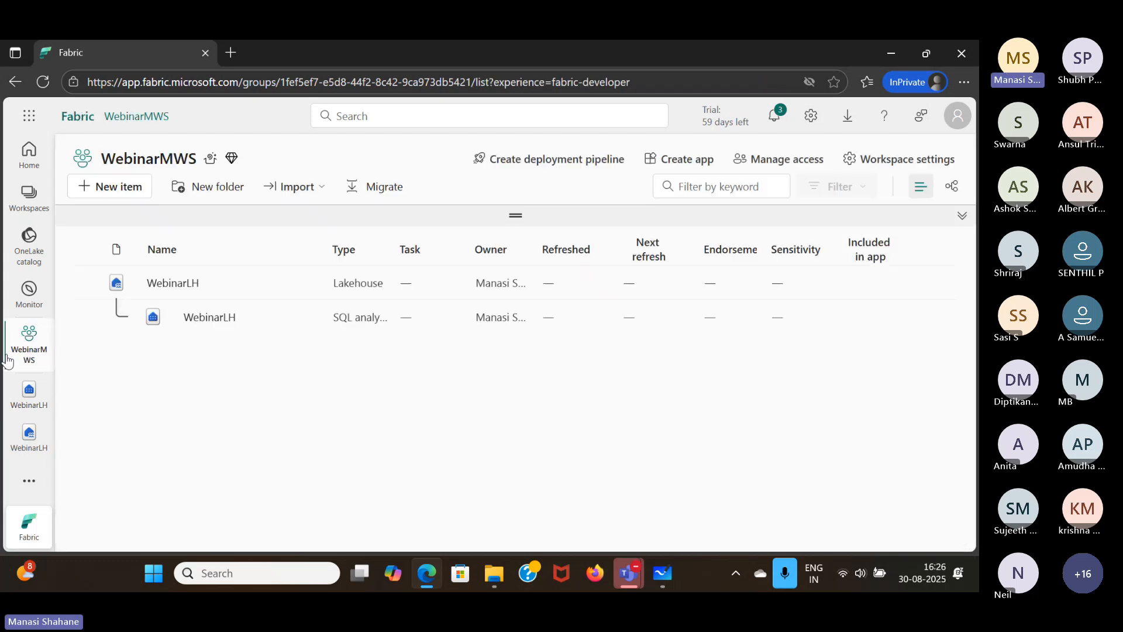
{"action": "left_click", "coordinate": [178, 286]}
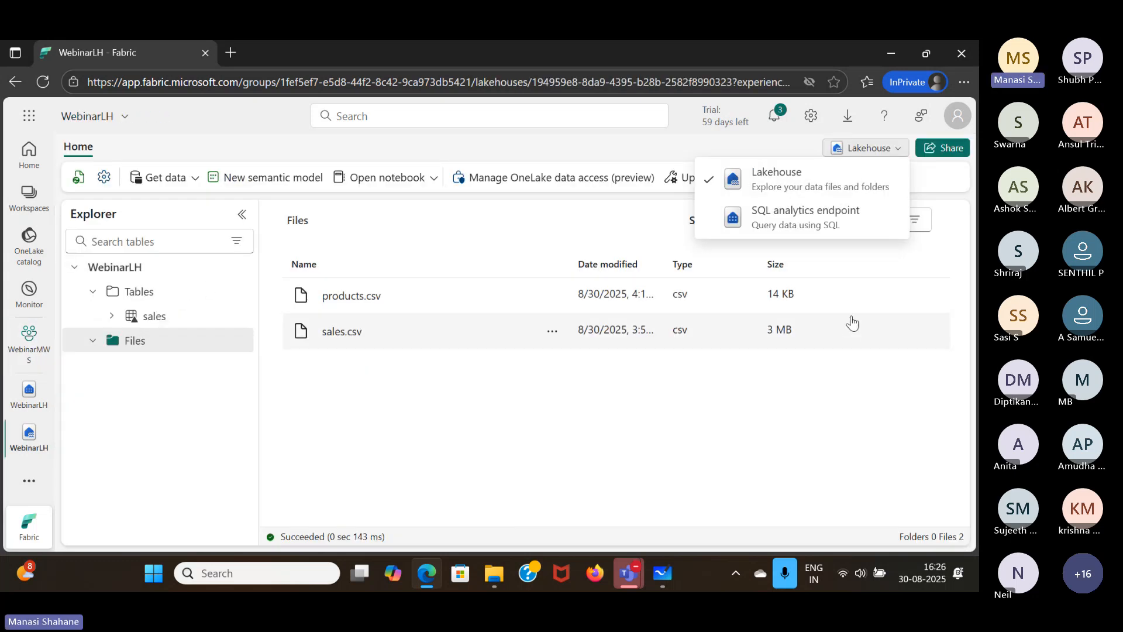
{"action": "left_click", "coordinate": [498, 465]}
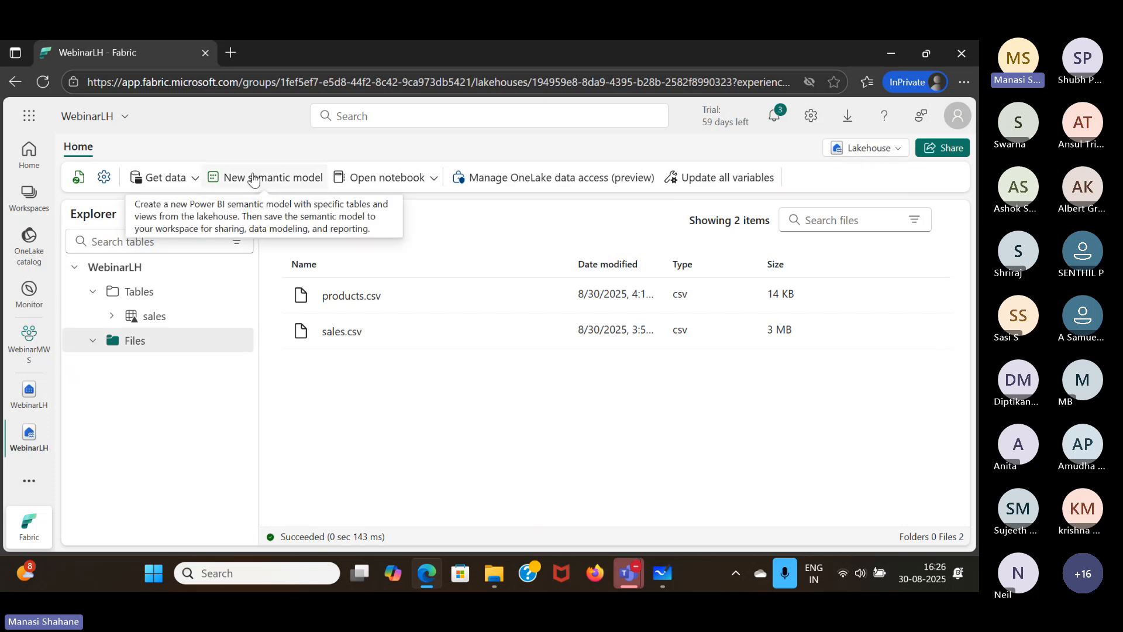
{"action": "left_click", "coordinate": [253, 179]}
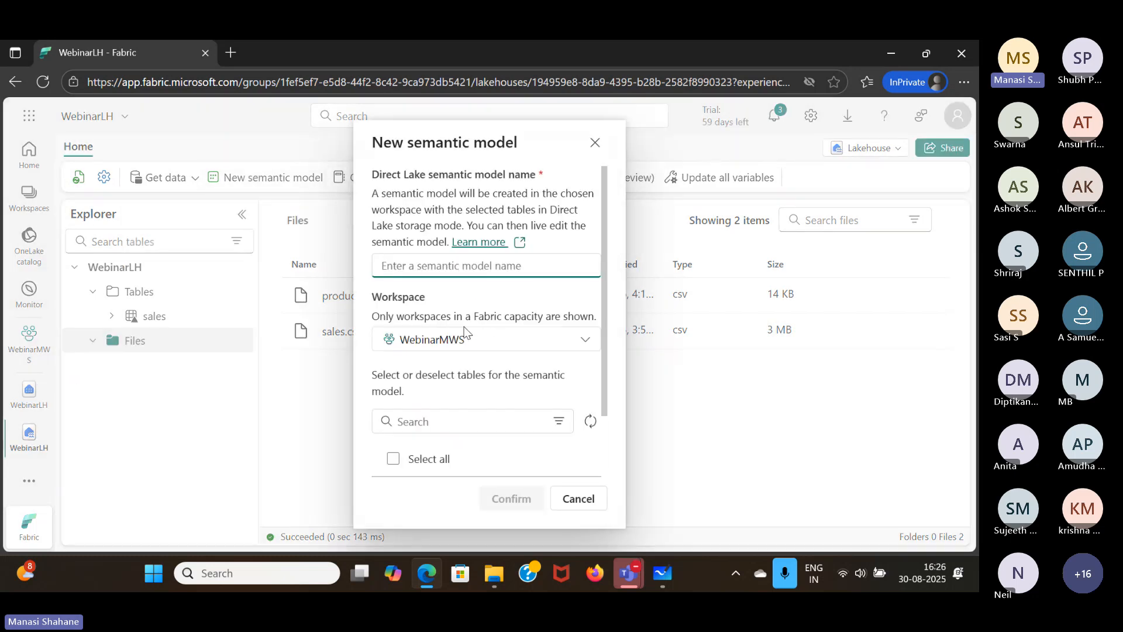
{"action": "scroll", "coordinate": [465, 332], "scroll_direction": "down", "scroll_amount": 2}
{"action": "scroll", "coordinate": [479, 351], "scroll_direction": "up", "scroll_amount": 2}
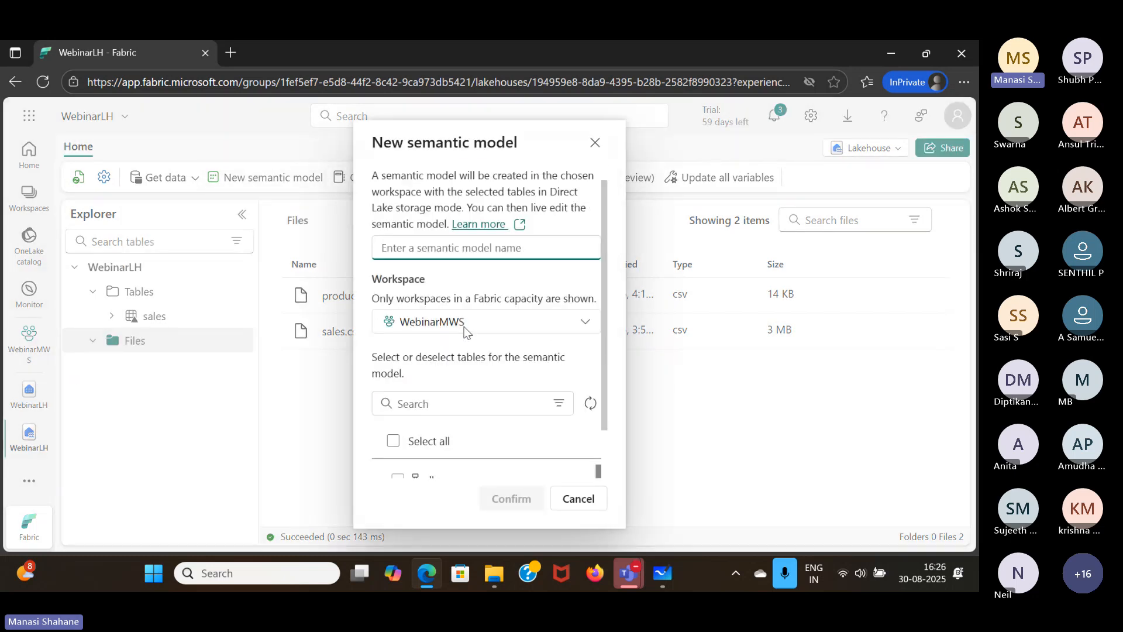
{"action": "left_click", "coordinate": [588, 501]}
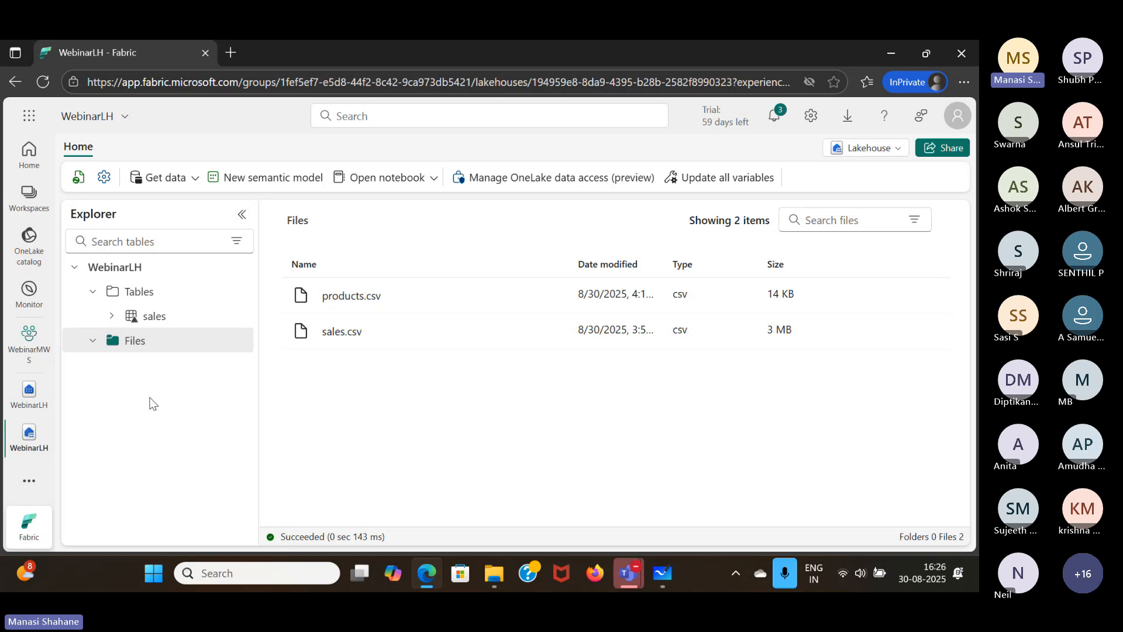
- Create a warehouse named WebinarWH in the WebinarMWS workspace and load the sample data into it
{"action": "left_click", "coordinate": [45, 381]}
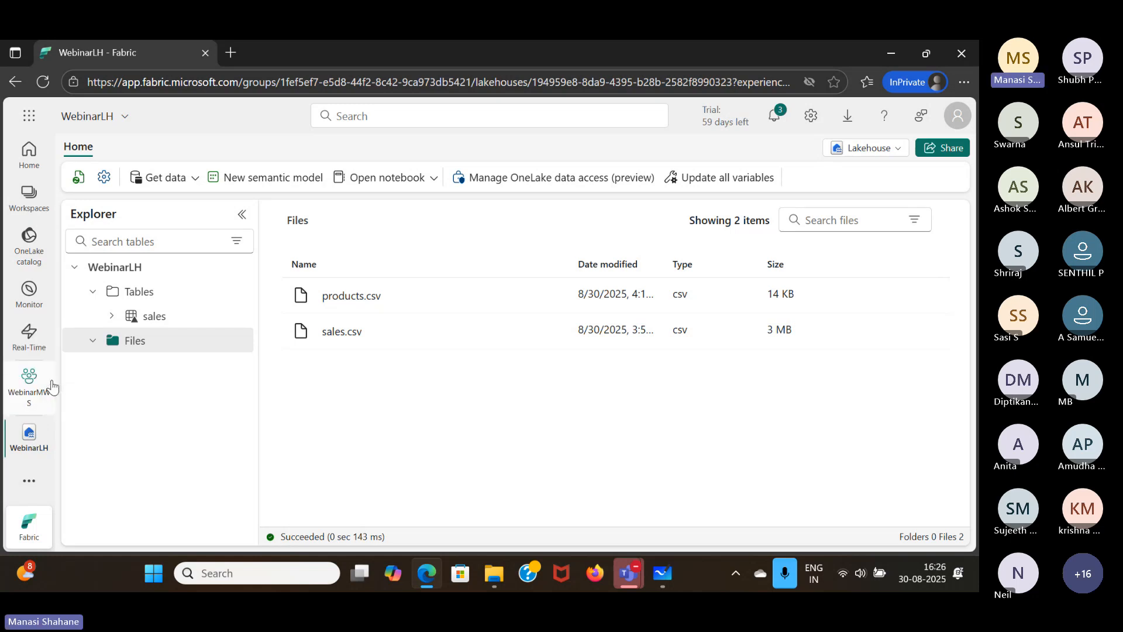
{"action": "left_click", "coordinate": [51, 386]}
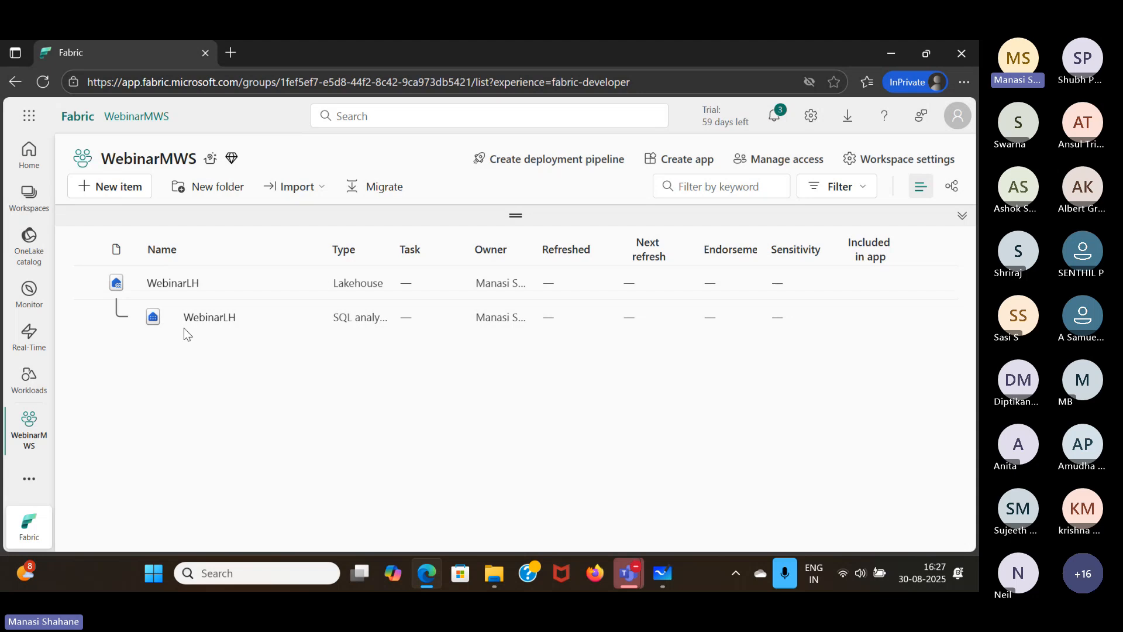
{"action": "left_click", "coordinate": [117, 197]}
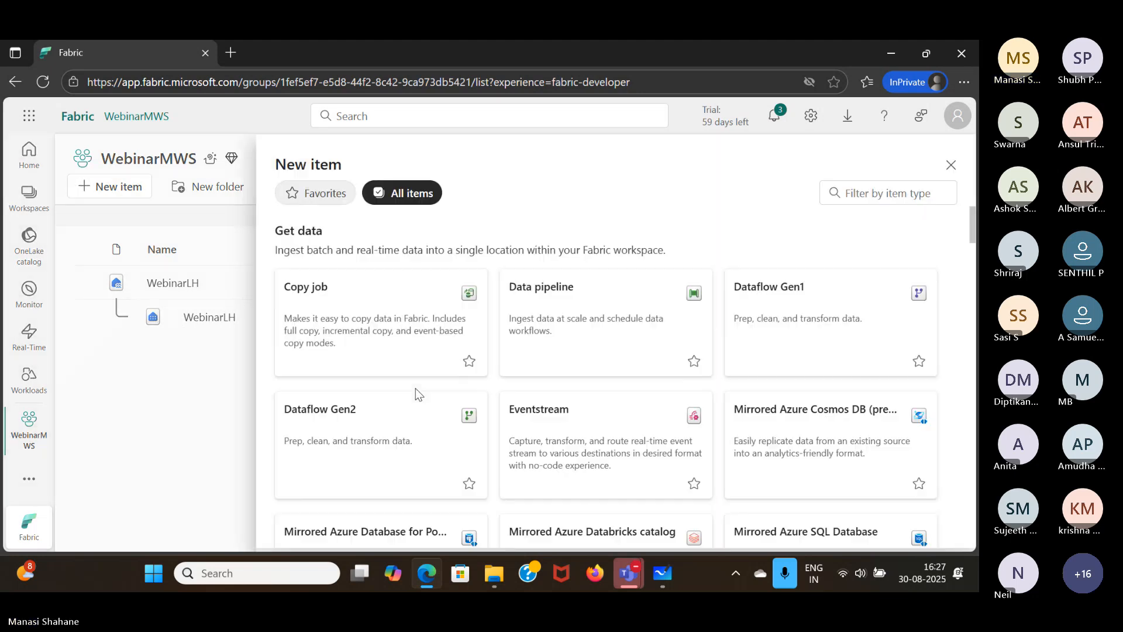
{"action": "scroll", "coordinate": [588, 425], "scroll_direction": "down", "scroll_amount": 4}
{"action": "scroll", "coordinate": [588, 425], "scroll_direction": "down", "scroll_amount": 10}
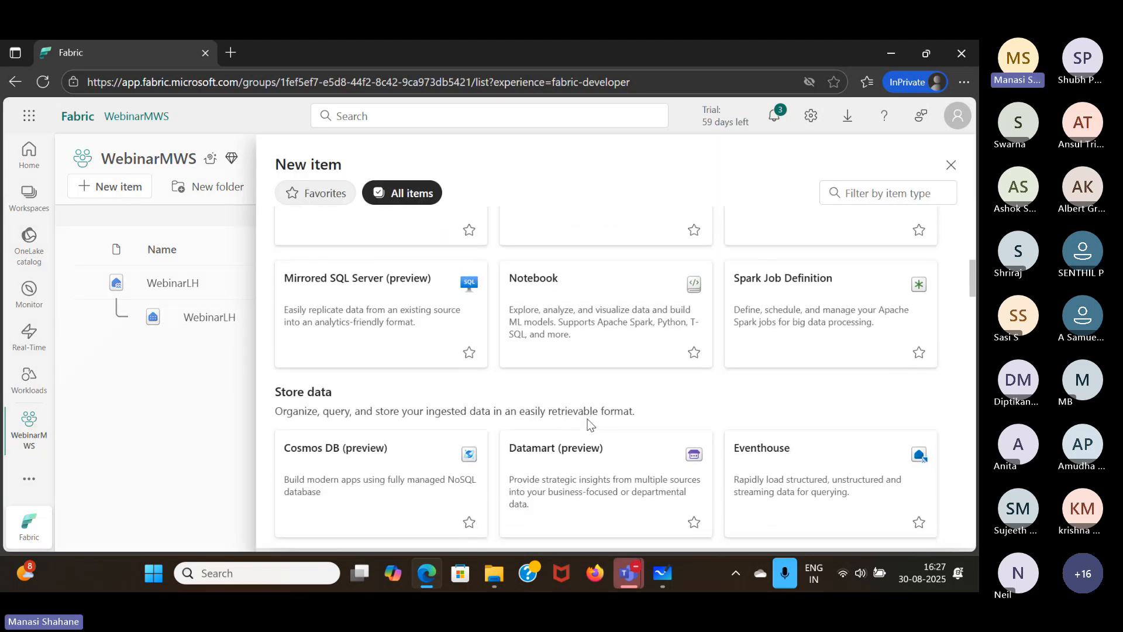
{"action": "scroll", "coordinate": [588, 426], "scroll_direction": "up", "scroll_amount": 3}
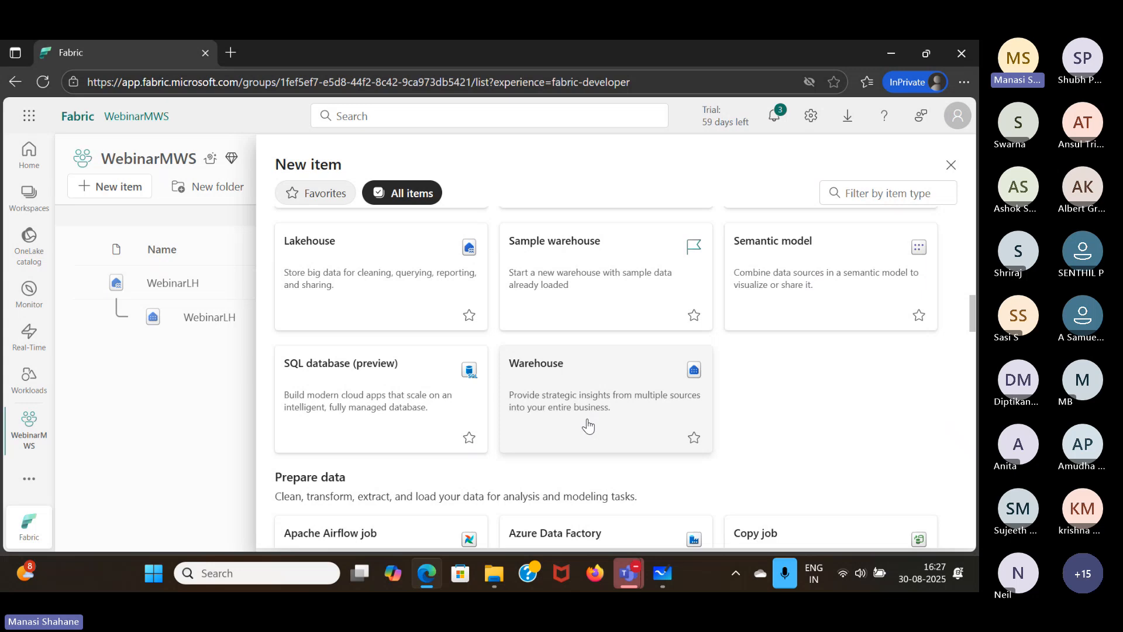
{"action": "left_click", "coordinate": [587, 380]}
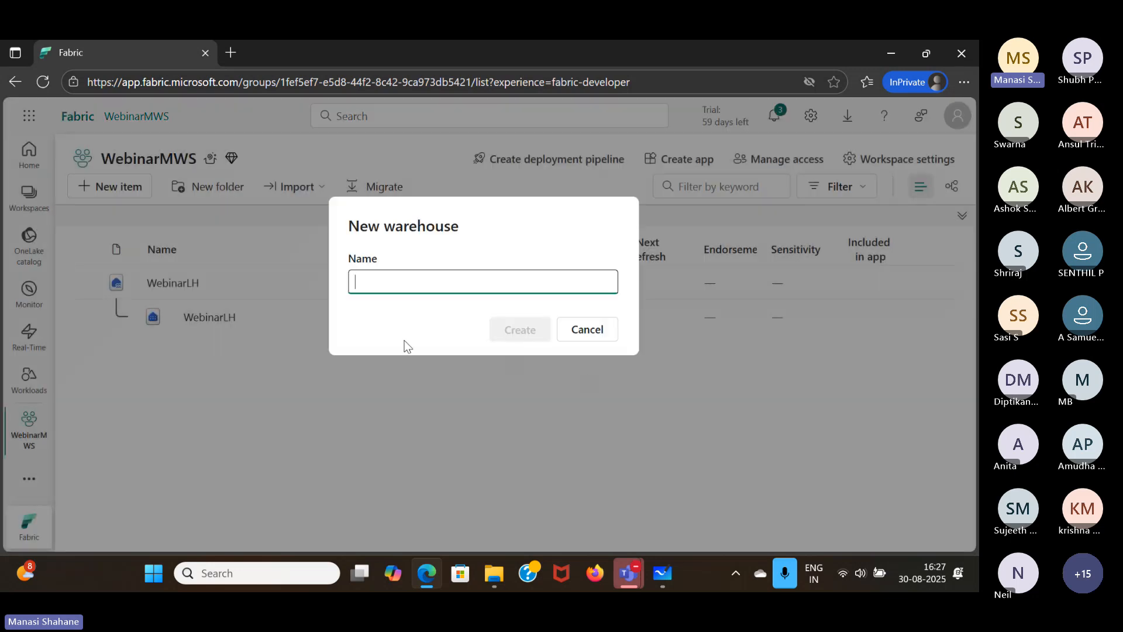
{"action": "type", "text": "Webinar"}
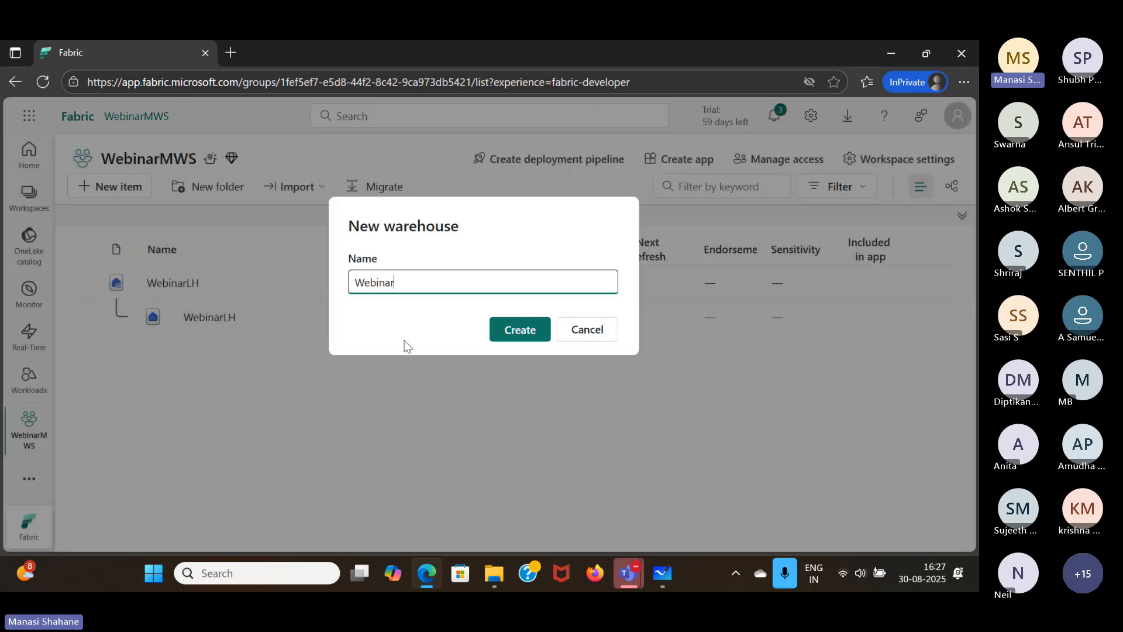
{"action": "type", "text": "WH"}
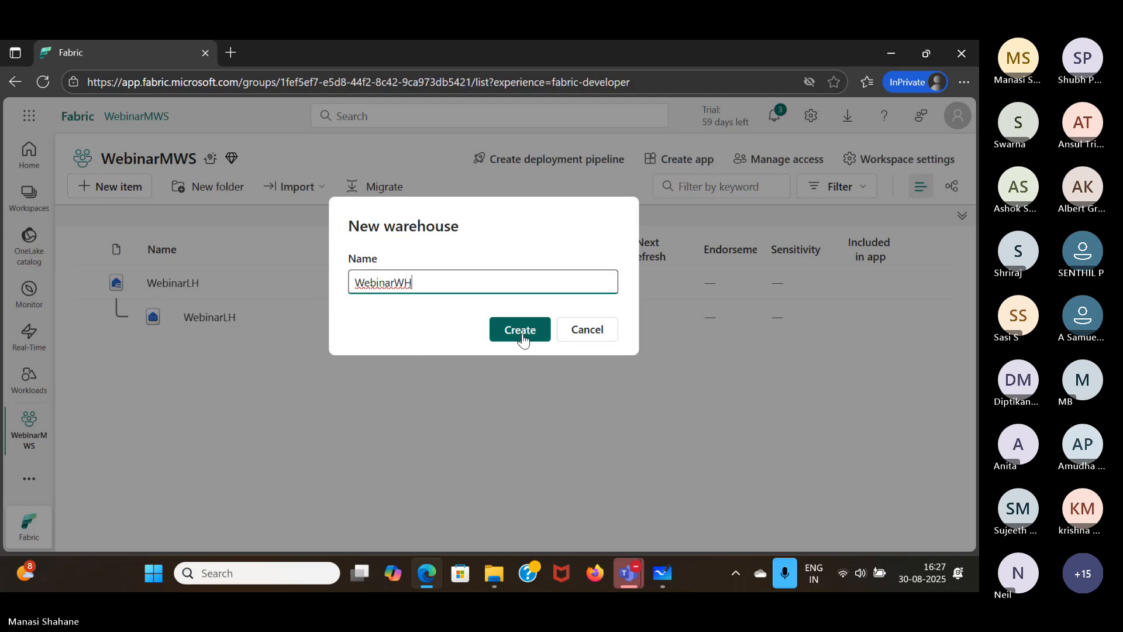
{"action": "left_click", "coordinate": [522, 334]}
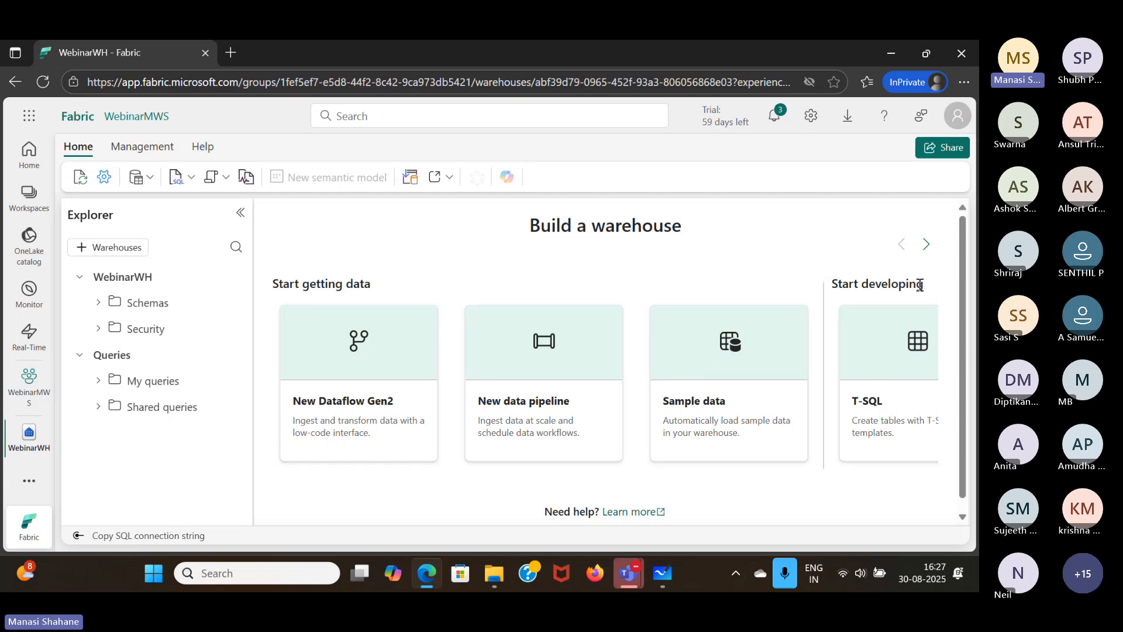
{"action": "left_click", "coordinate": [926, 250]}
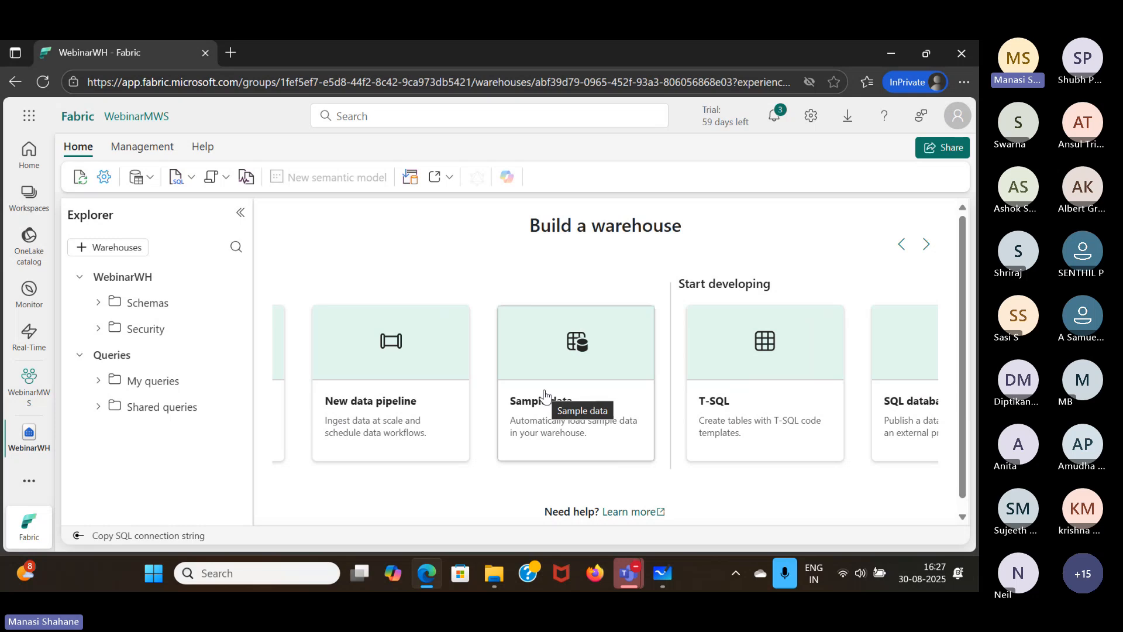
{"action": "left_click", "coordinate": [541, 361]}
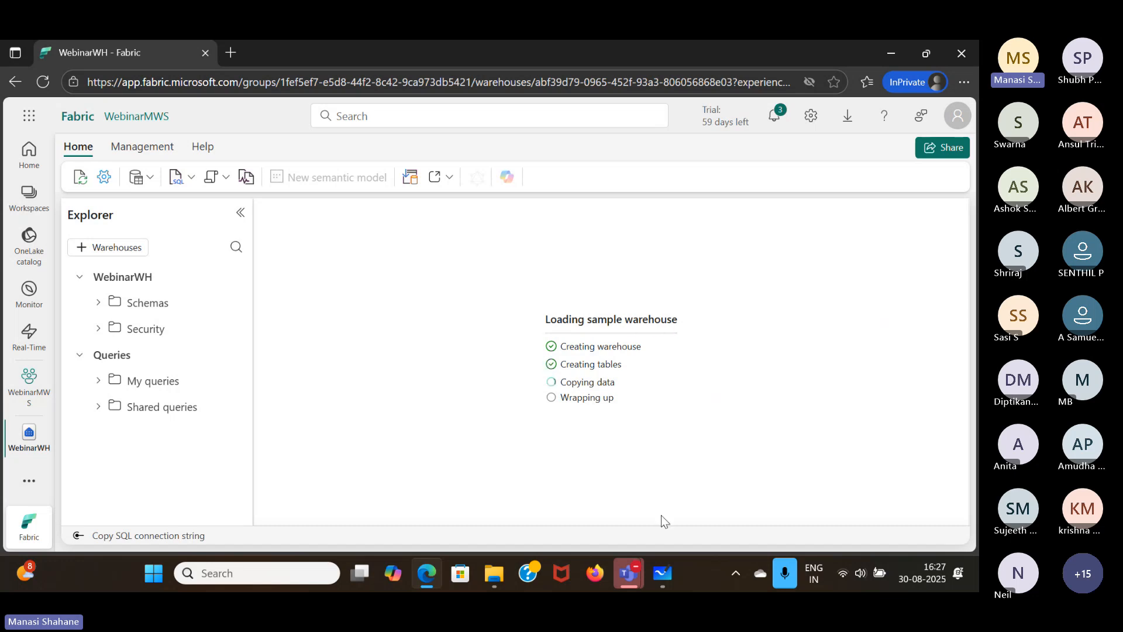
- Switch to Microsoft Whiteboard and review the Lakehouse, Warehouse, Eventhouse and Semantic Model boxes beside the OneLake notes
{"action": "mouse_move", "coordinate": [665, 575]}
{"action": "left_click", "coordinate": [651, 464]}
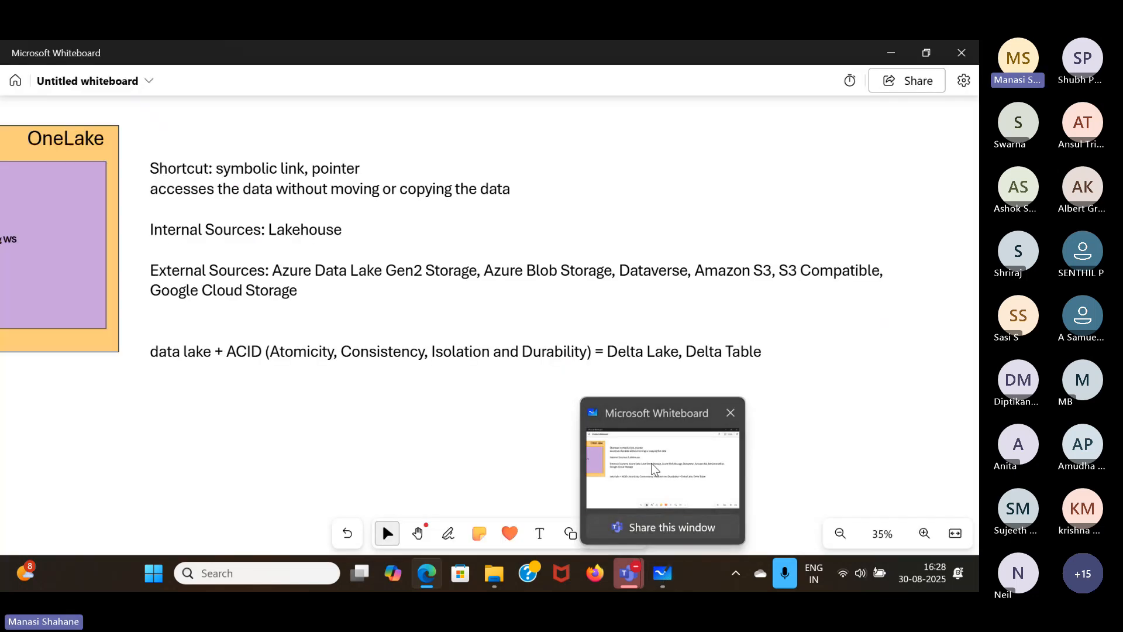
{"action": "scroll", "coordinate": [657, 471], "scroll_direction": "up", "scroll_amount": 5}
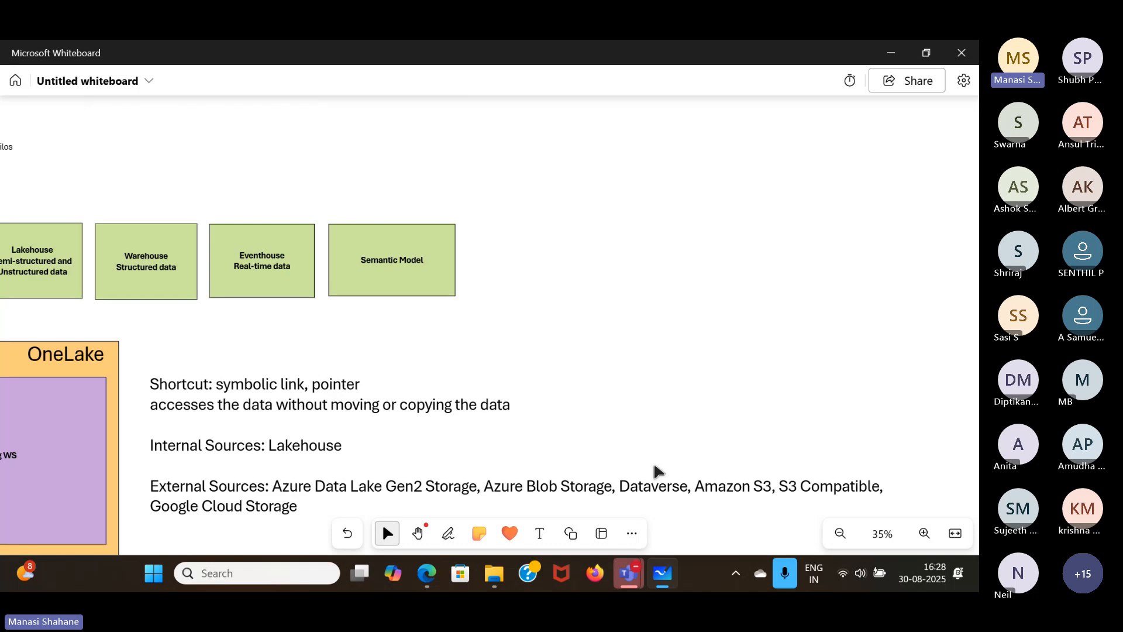
{"action": "scroll", "coordinate": [658, 471], "scroll_direction": "left", "scroll_amount": 5}
{"action": "left_click", "coordinate": [251, 278]}
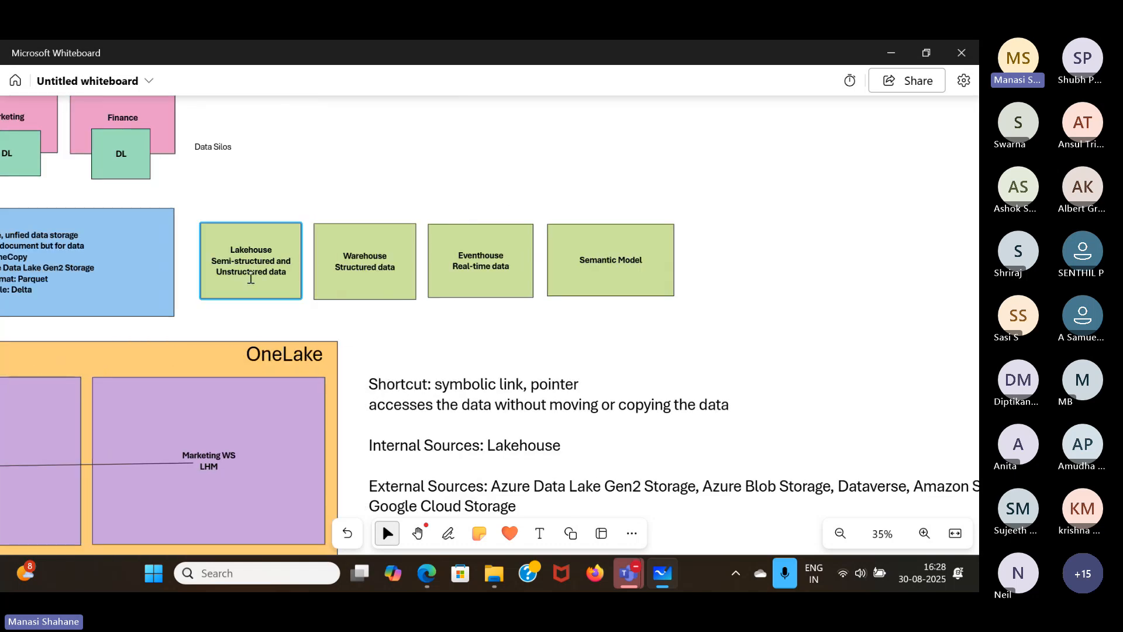
{"action": "scroll", "coordinate": [251, 279], "scroll_direction": "left", "scroll_amount": 3}
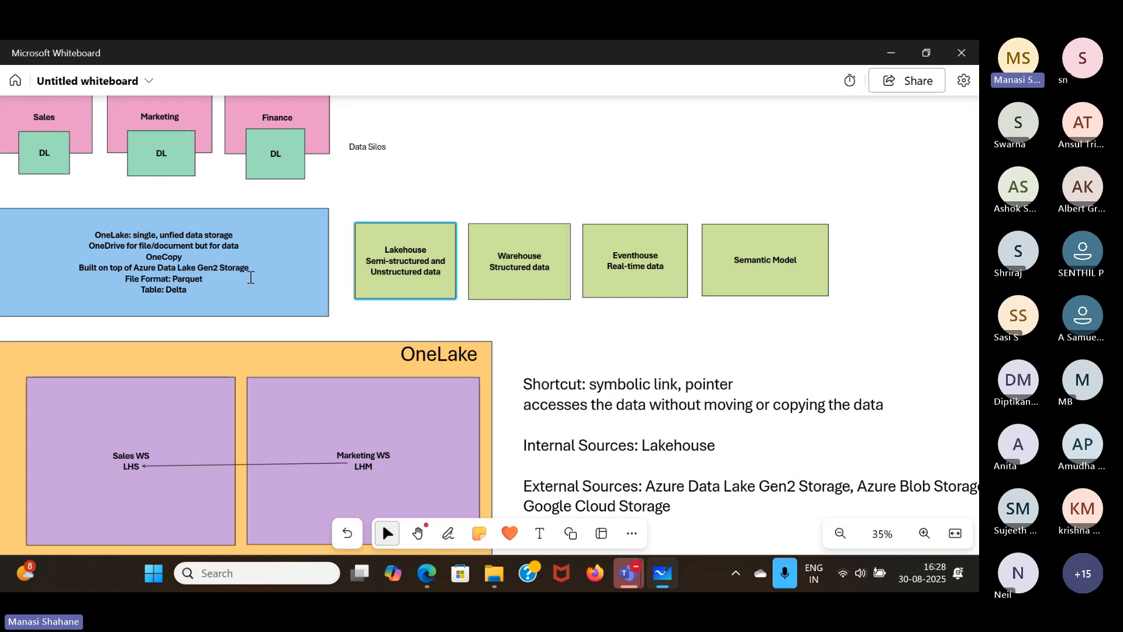
- Extend the SQL Analytics Endpoint line of the lakehouse note with ". Read-only endpoint,SELECT" and widen its text box to fit one line
{"action": "scroll", "coordinate": [641, 296], "scroll_direction": "down", "scroll_amount": 10}
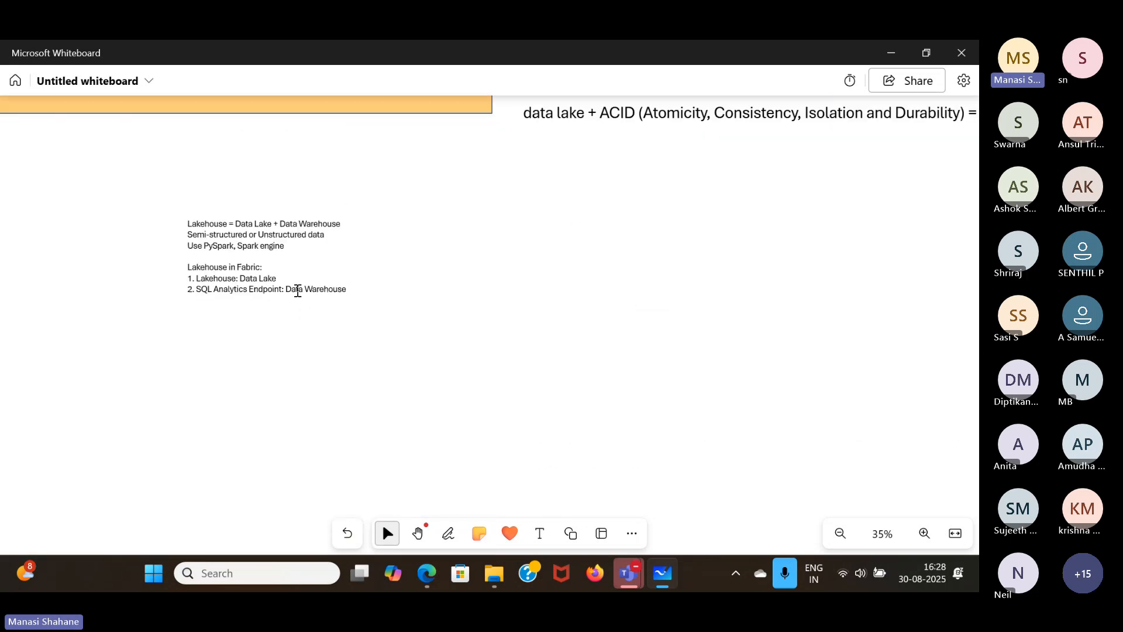
{"action": "left_click", "coordinate": [297, 289]}
{"action": "type", "text": "."}
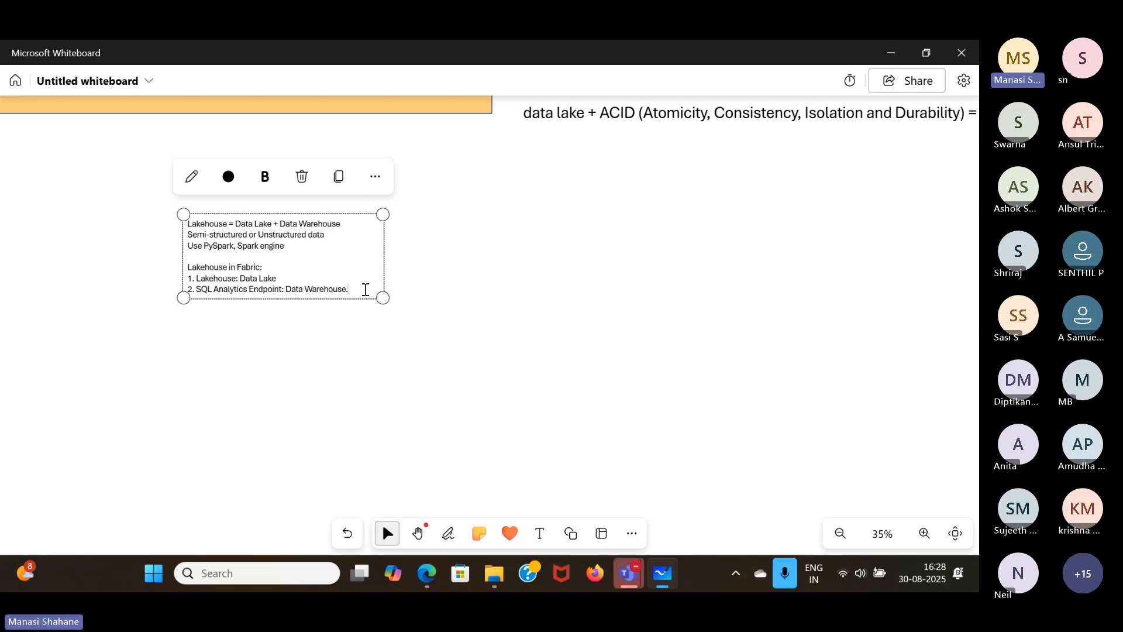
{"action": "type", "text": " Read-on"}
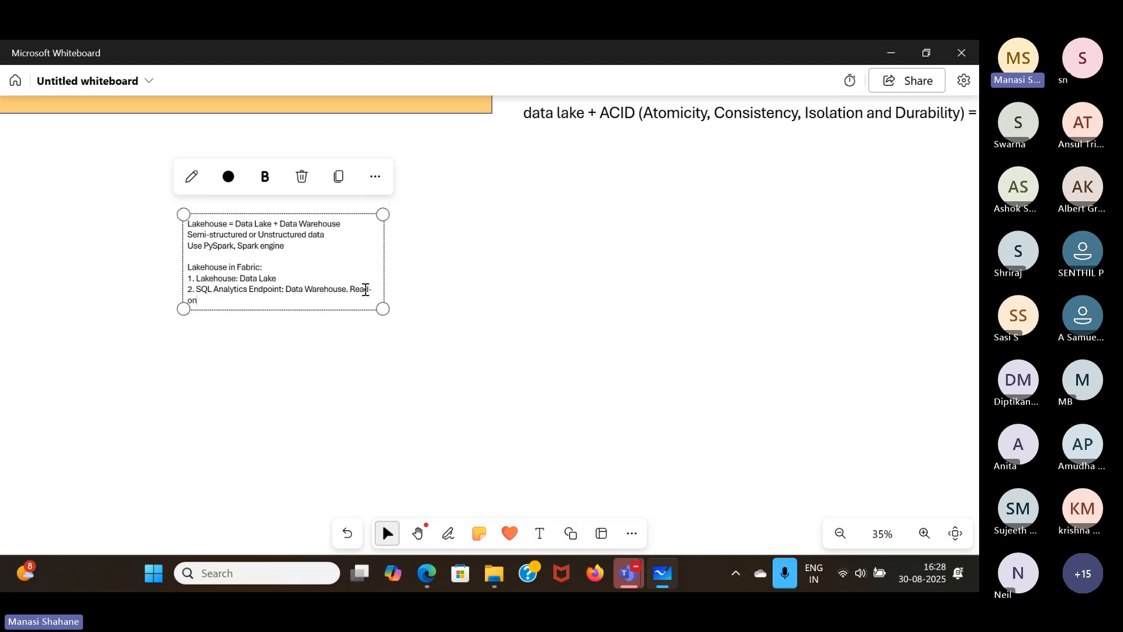
{"action": "type", "text": "ly endpoint"}
{"action": "left_click_drag", "start_coordinate": [383, 266], "coordinate": [661, 283]}
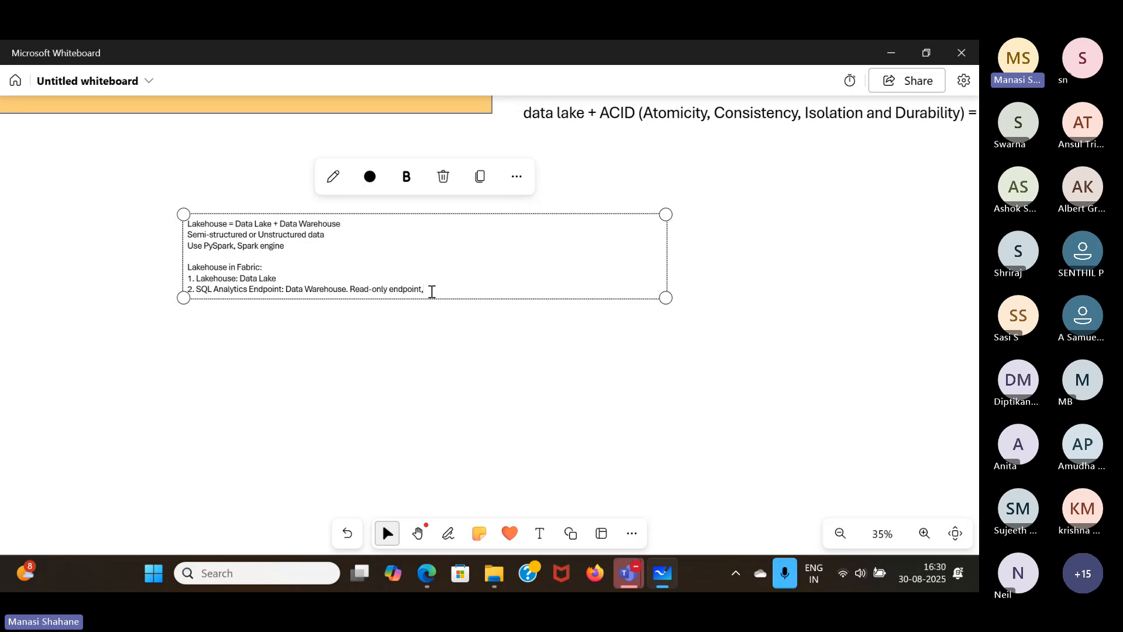
{"action": "type", "text": "SELECT"}
{"action": "left_click", "coordinate": [486, 363]}
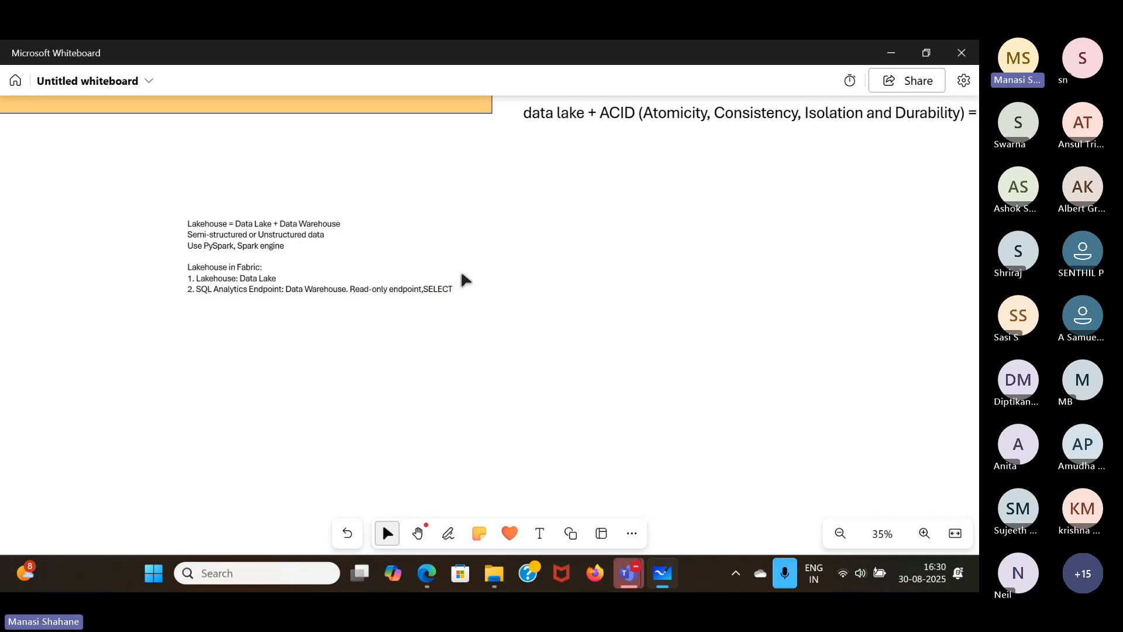
- Move the lakehouse note directly beneath the "data lake + ACID" line
{"action": "left_click", "coordinate": [443, 294]}
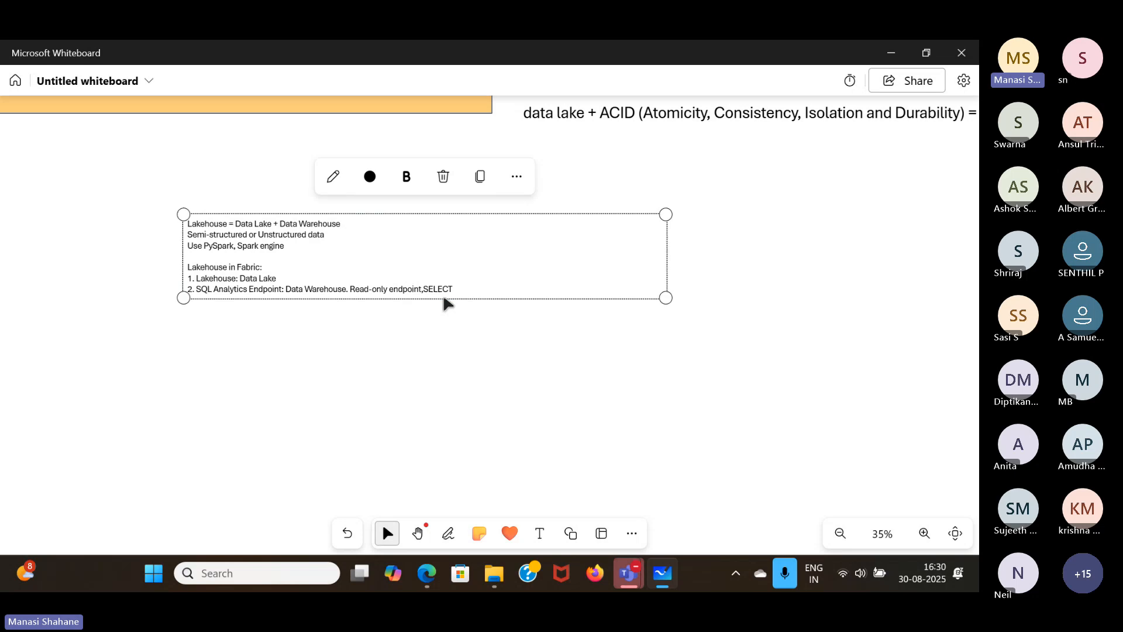
{"action": "left_click_drag", "start_coordinate": [443, 294], "coordinate": [778, 231]}
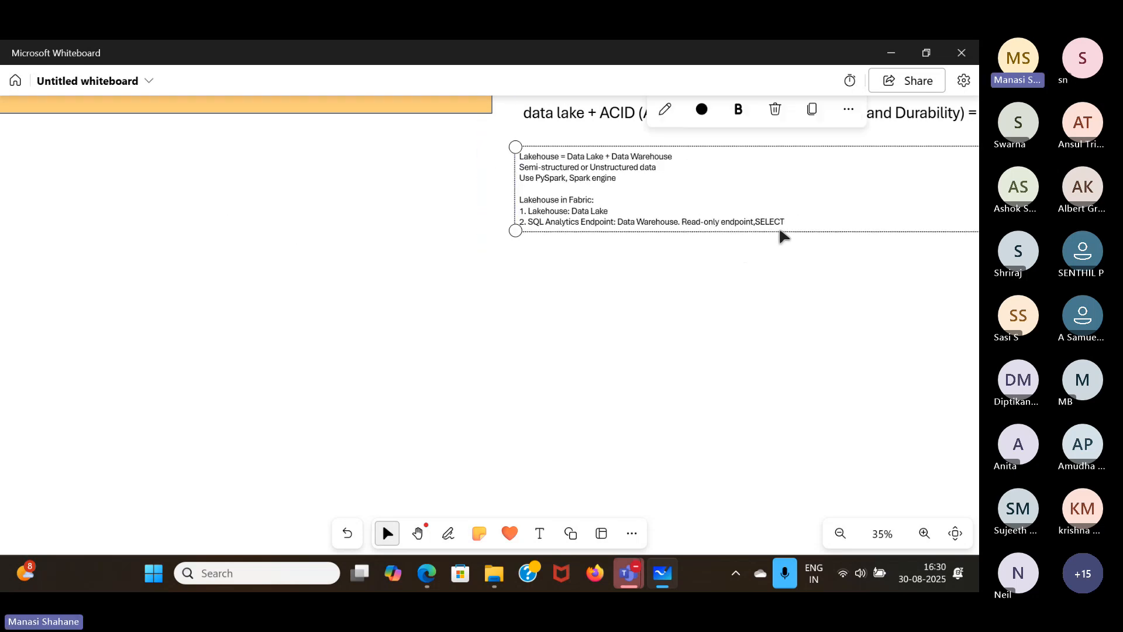
{"action": "left_click", "coordinate": [795, 338]}
{"action": "scroll", "coordinate": [796, 338], "scroll_direction": "up", "scroll_amount": 10}
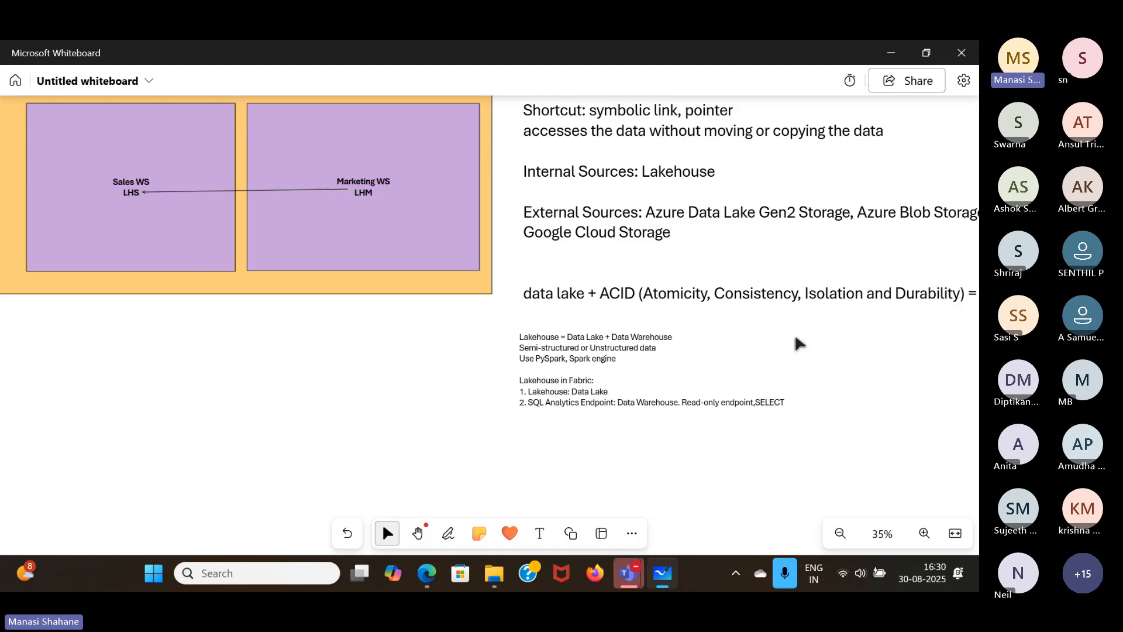
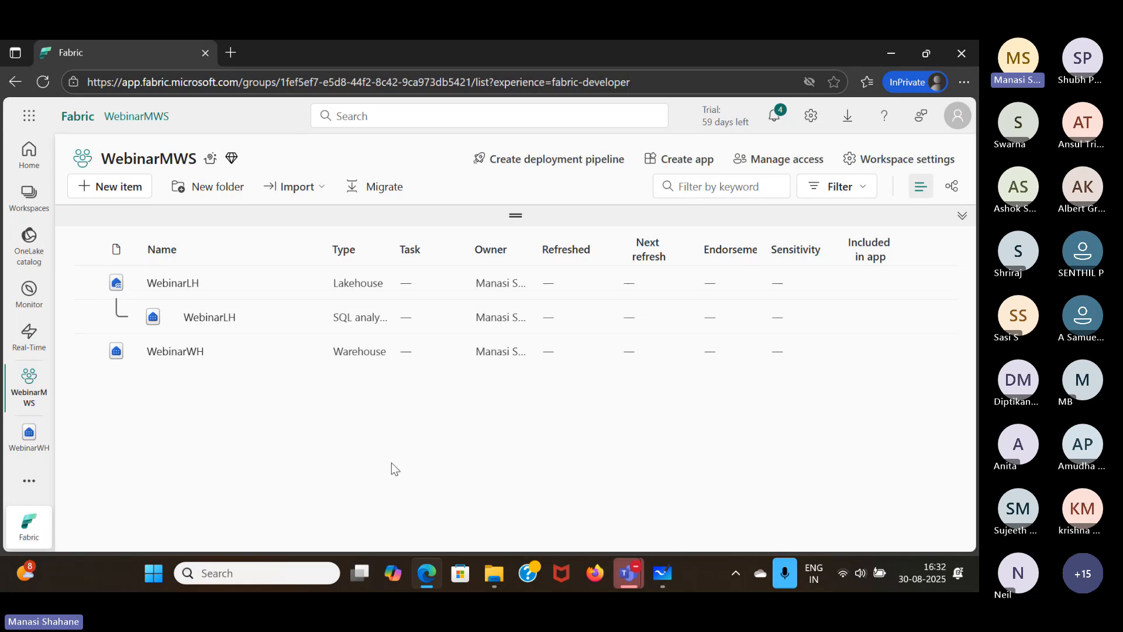
- Open the WebinarWH warehouse and start a new SQL query
{"action": "left_click", "coordinate": [175, 354]}
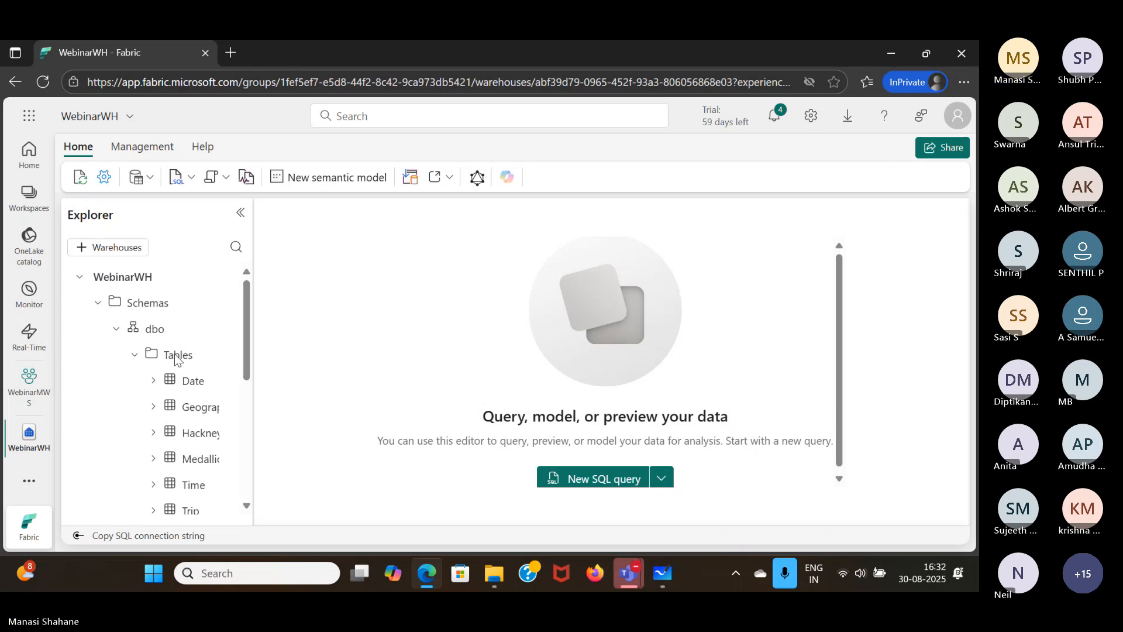
{"action": "left_click", "coordinate": [191, 178]}
{"action": "left_click", "coordinate": [219, 207]}
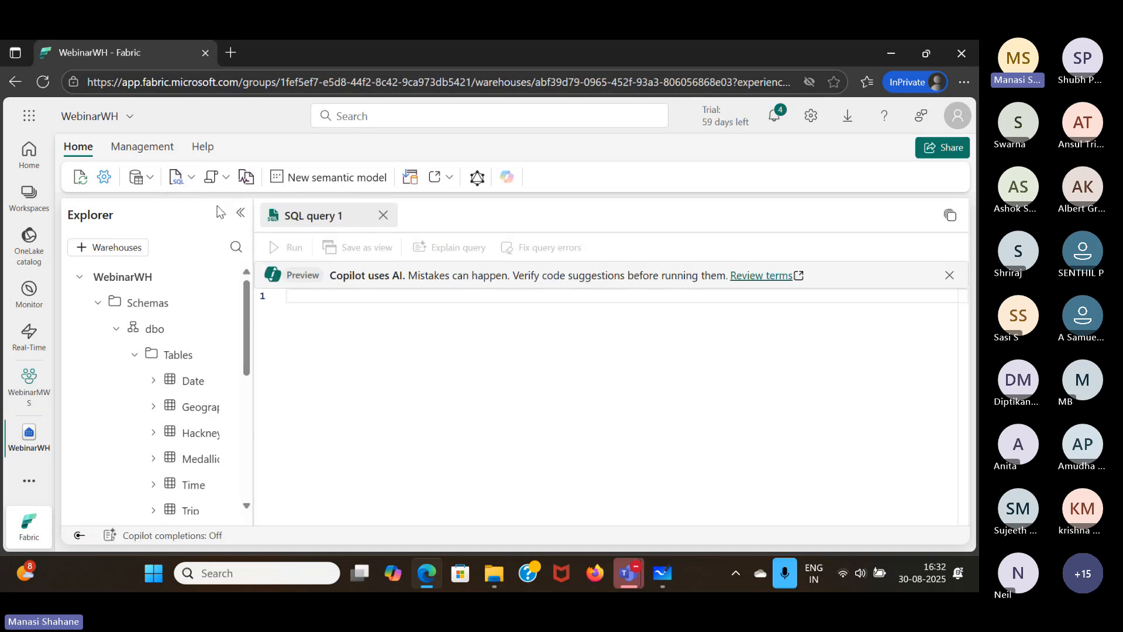
- Write the statement CREATE TABLE dbo.DimProduct(); in the empty query
{"action": "left_click", "coordinate": [362, 328]}
{"action": "type", "text": "cre"}
{"action": "key", "text": "Return"}
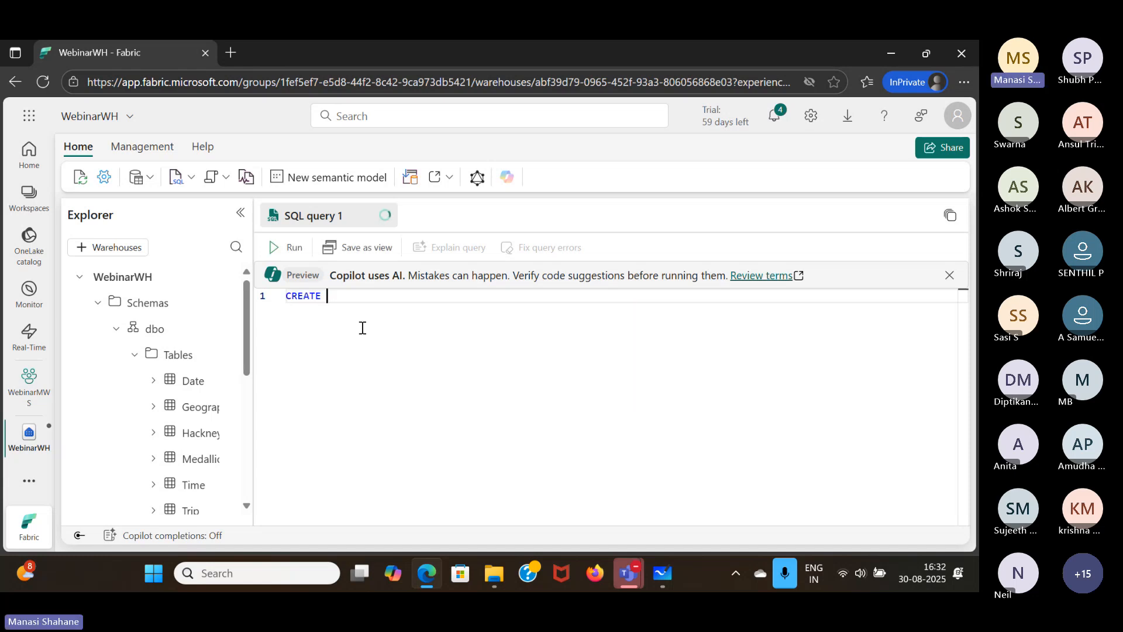
{"action": "type", "text": "t"}
{"action": "key", "text": "Return"}
{"action": "type", "text": "dbo"}
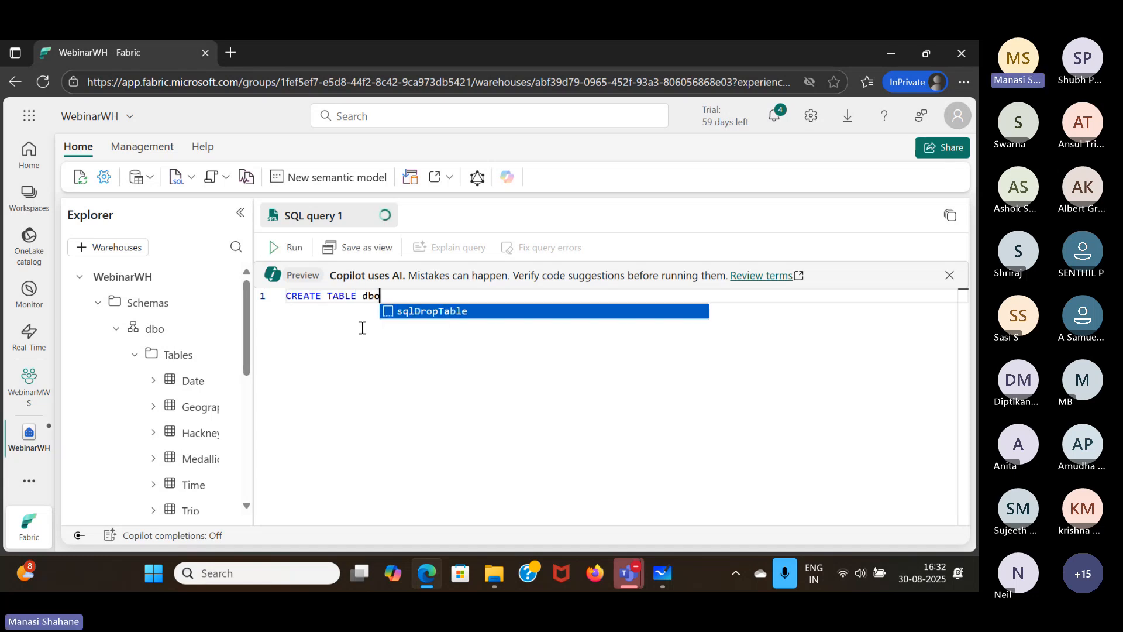
{"action": "type", "text": "."}
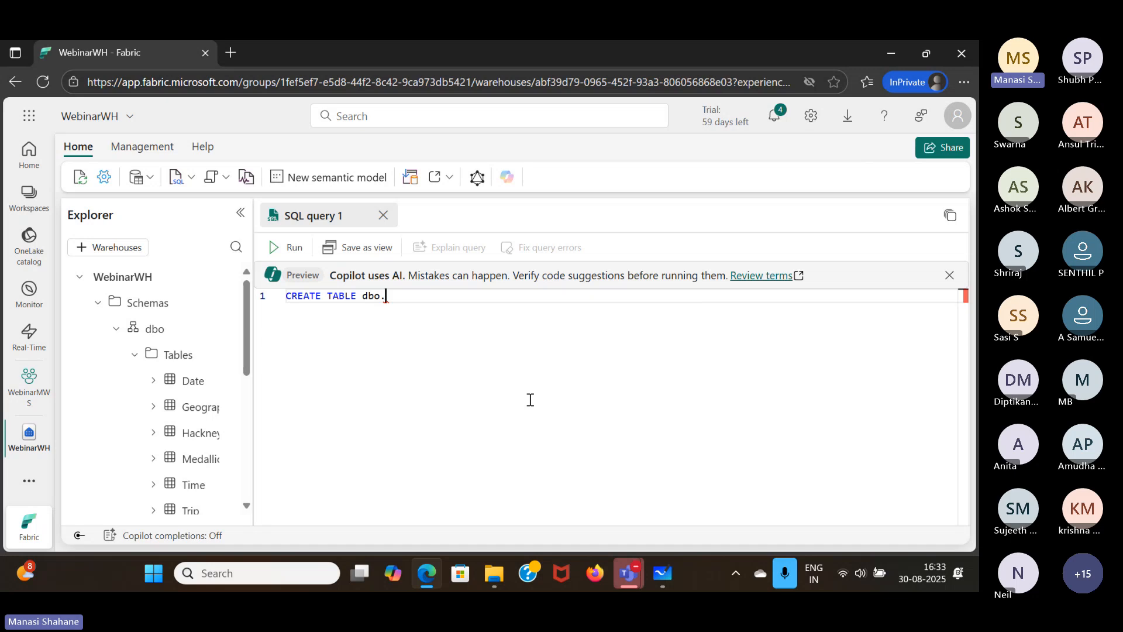
{"action": "type", "text": "DimProduct();"}
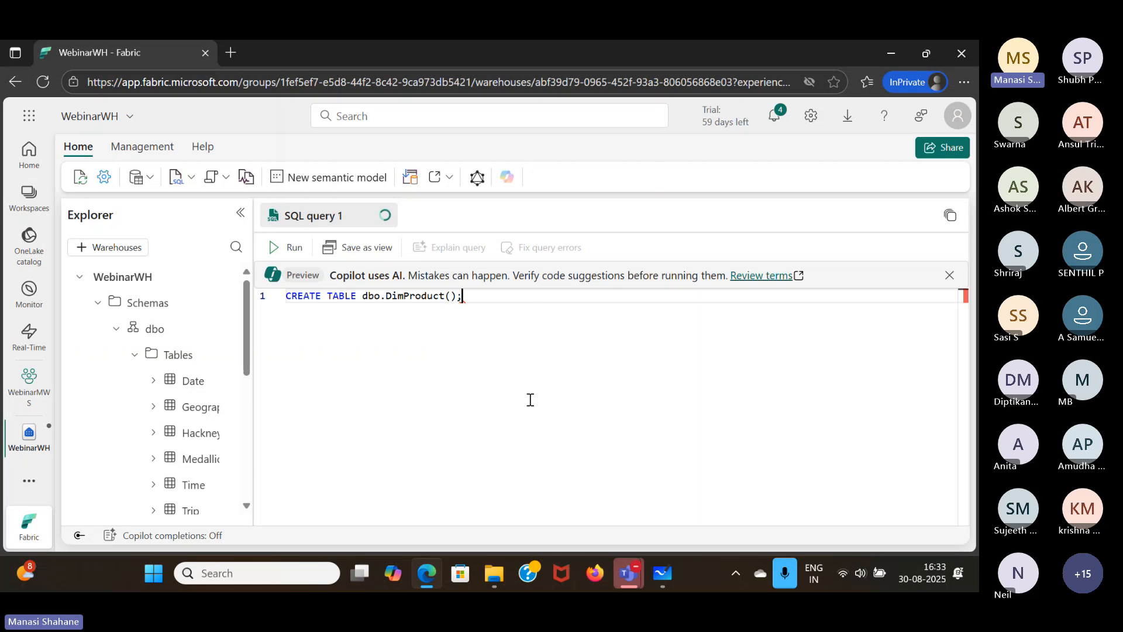
{"action": "type", "text": "GO"}
- Add a GO line after the CREATE TABLE statement and open blank lines between its parentheses for column definitions
{"action": "key", "text": "Escape"}
{"action": "key", "text": "Left"}
{"action": "key", "text": "Left"}
{"action": "key", "text": "Left"}
{"action": "key", "text": "Left"}
{"action": "key", "text": "Return"}
{"action": "key", "text": "Return"}
{"action": "key", "text": "Return"}
{"action": "key", "text": "Return"}
{"action": "key", "text": "Right"}
{"action": "key", "text": "Right"}
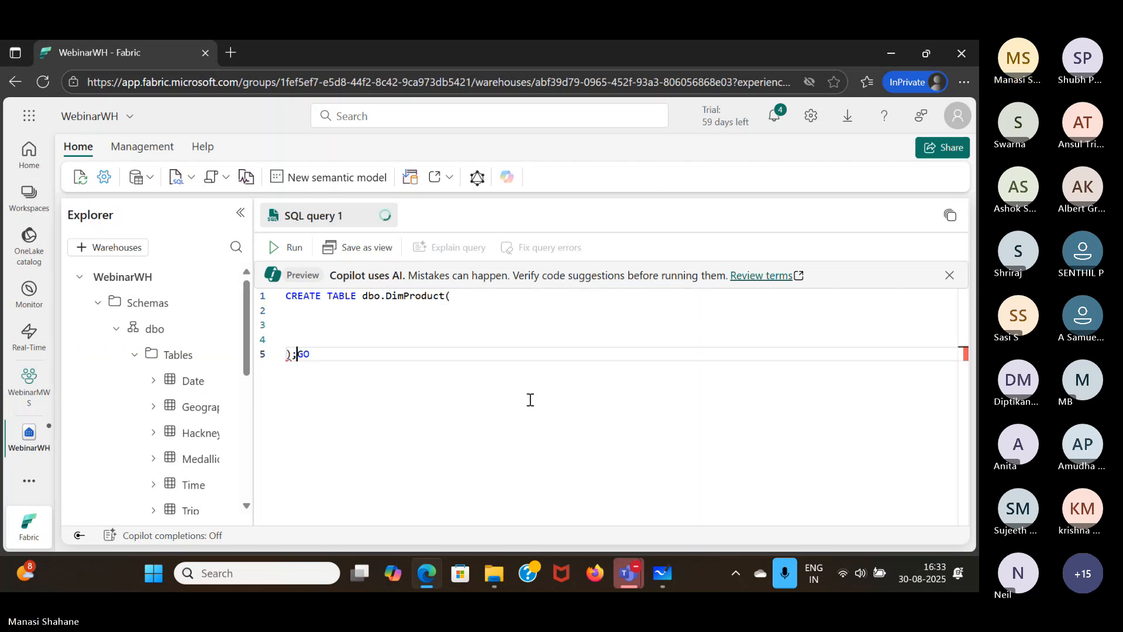
{"action": "key", "text": "Return"}
- Define the first DimProduct column as ProductKey INT NOT NULL, on the line below CREATE TABLE
{"action": "key", "text": "Up"}
{"action": "key", "text": "Up"}
{"action": "key", "text": "Up"}
{"action": "key", "text": "Up"}
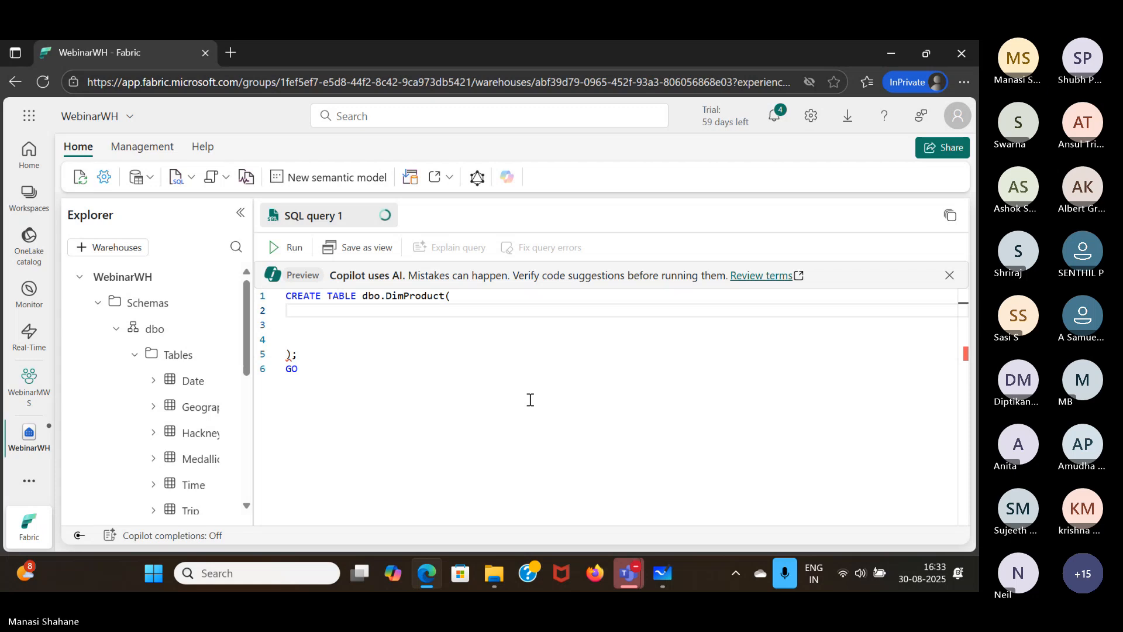
{"action": "type", "text": "Pro"}
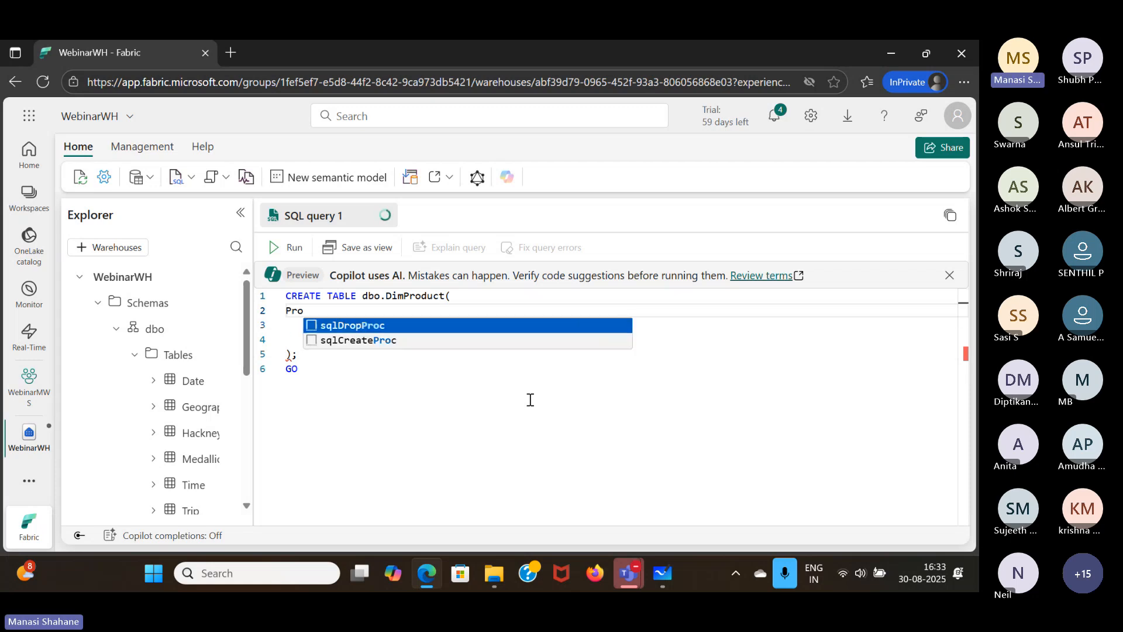
{"action": "type", "text": "ductKe"}
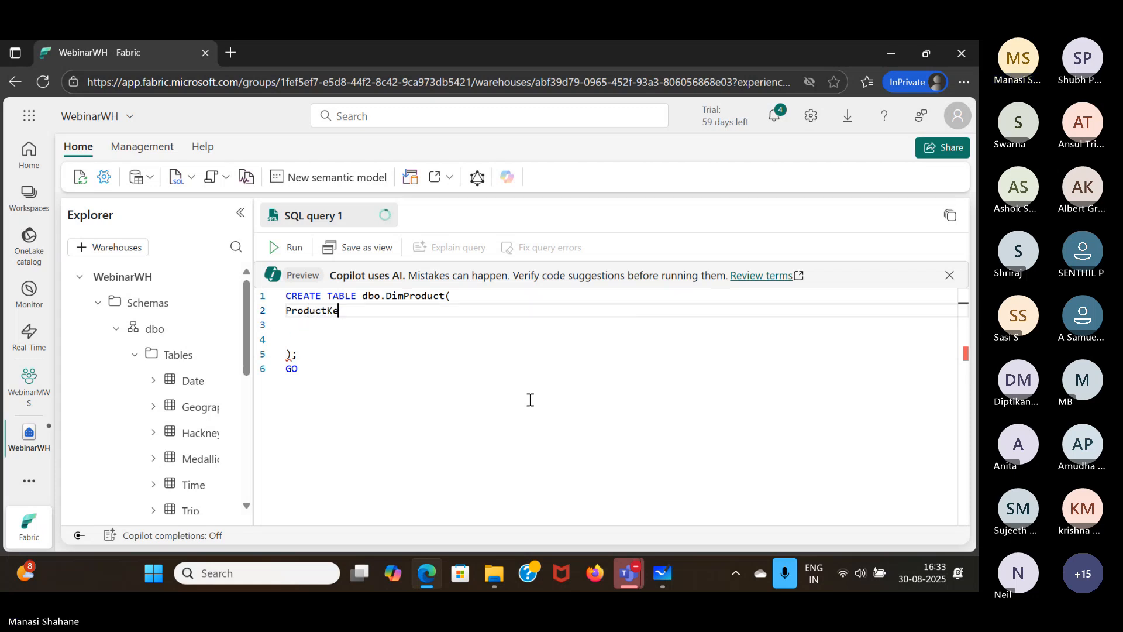
{"action": "type", "text": "y INT"}
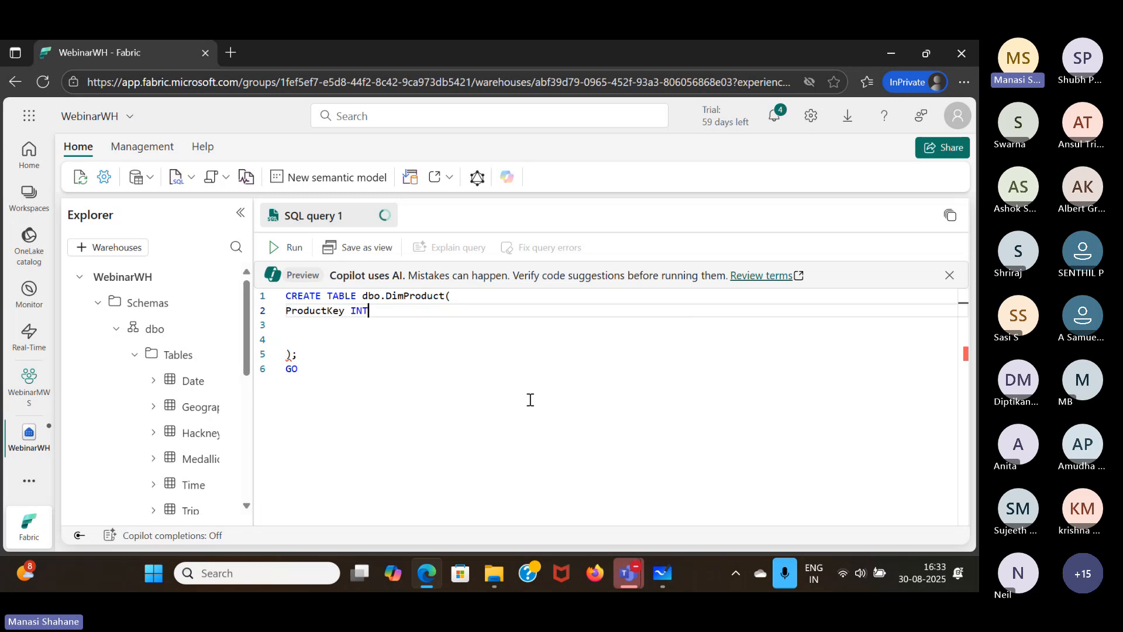
{"action": "type", "text": " NO"}
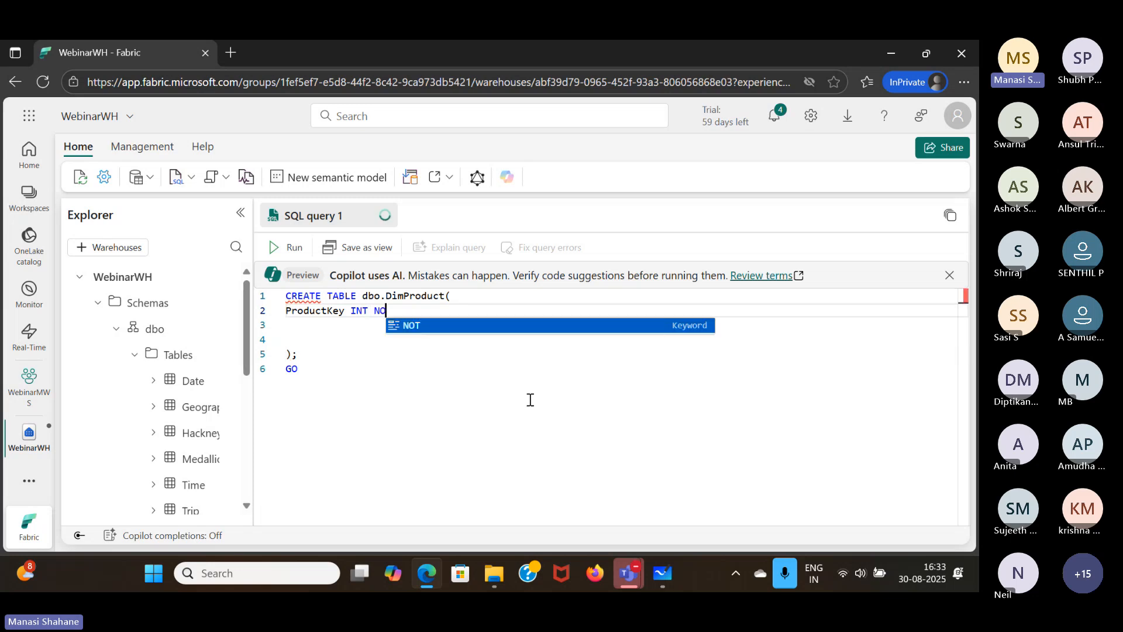
{"action": "type", "text": "T "}
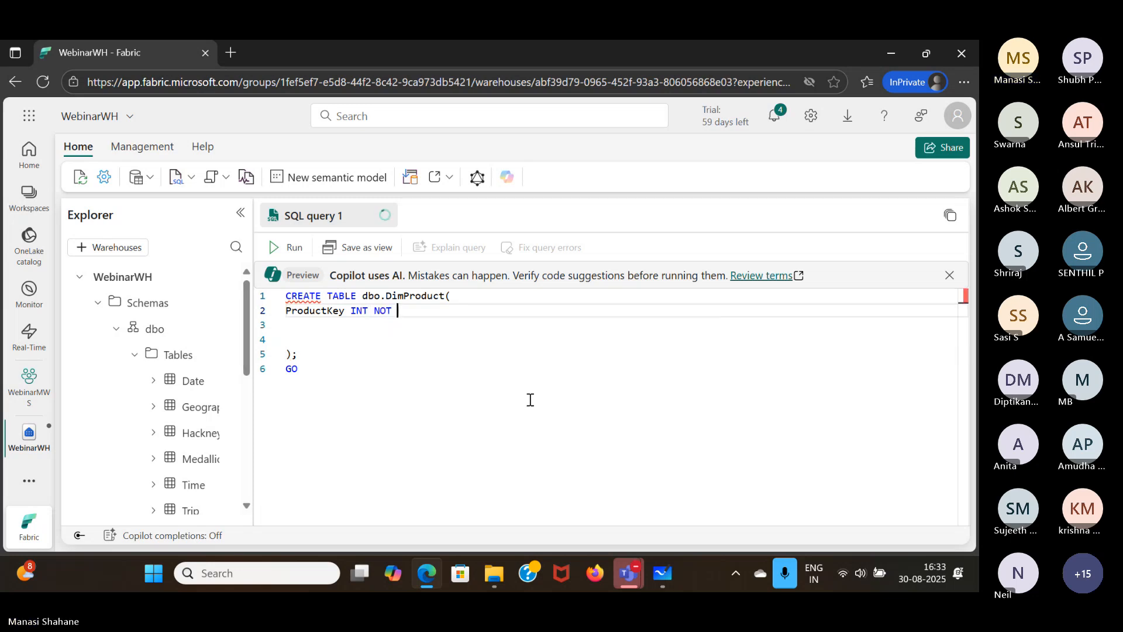
{"action": "type", "text": "NULL,"}
{"action": "key", "text": "Return"}
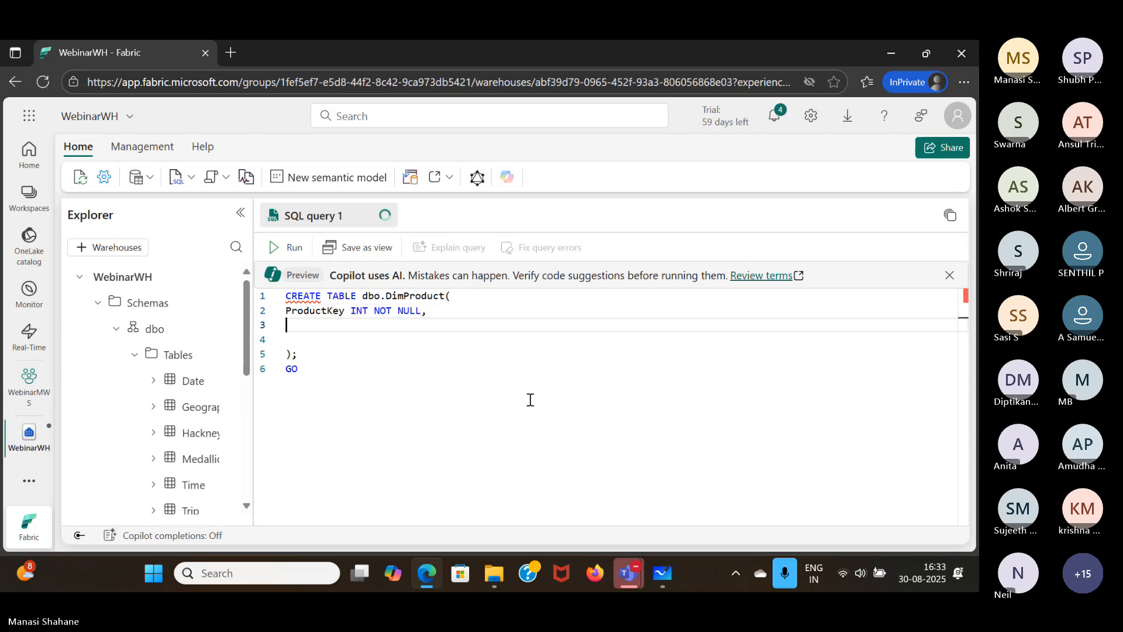
- Add the column definition ProductAltKey VARCHAR(25) NULL, beneath ProductKey
{"action": "type", "text": "ProductAlt"}
{"action": "key", "text": "BackSpace"}
{"action": "type", "text": "Key VAR"}
{"action": "key", "text": "Down"}
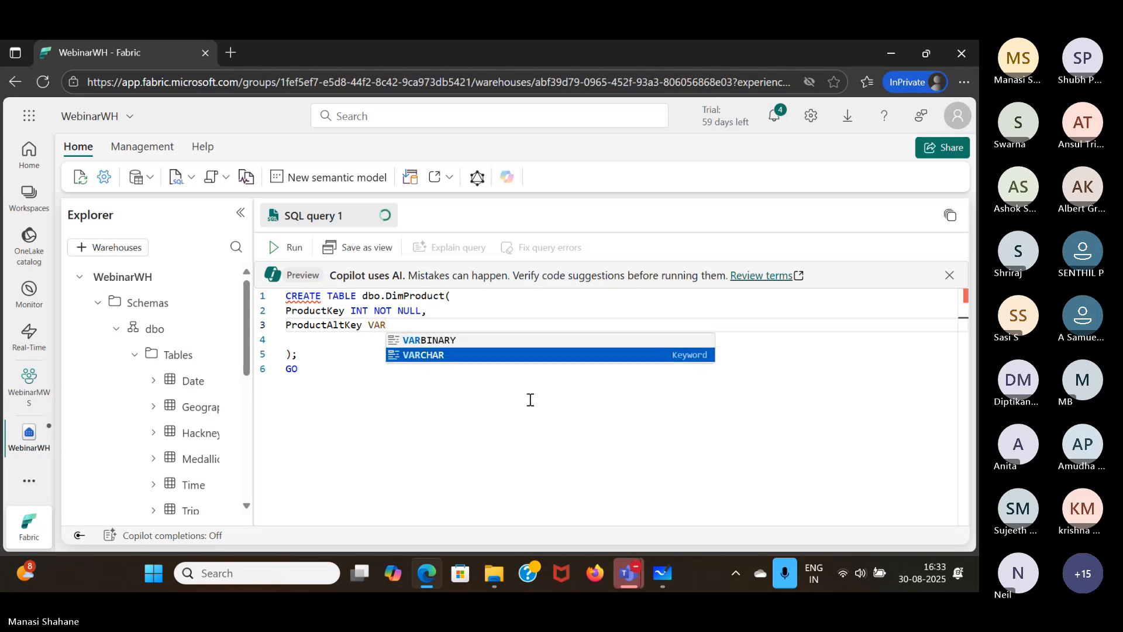
{"action": "key", "text": "Return"}
{"action": "type", "text": "(25"}
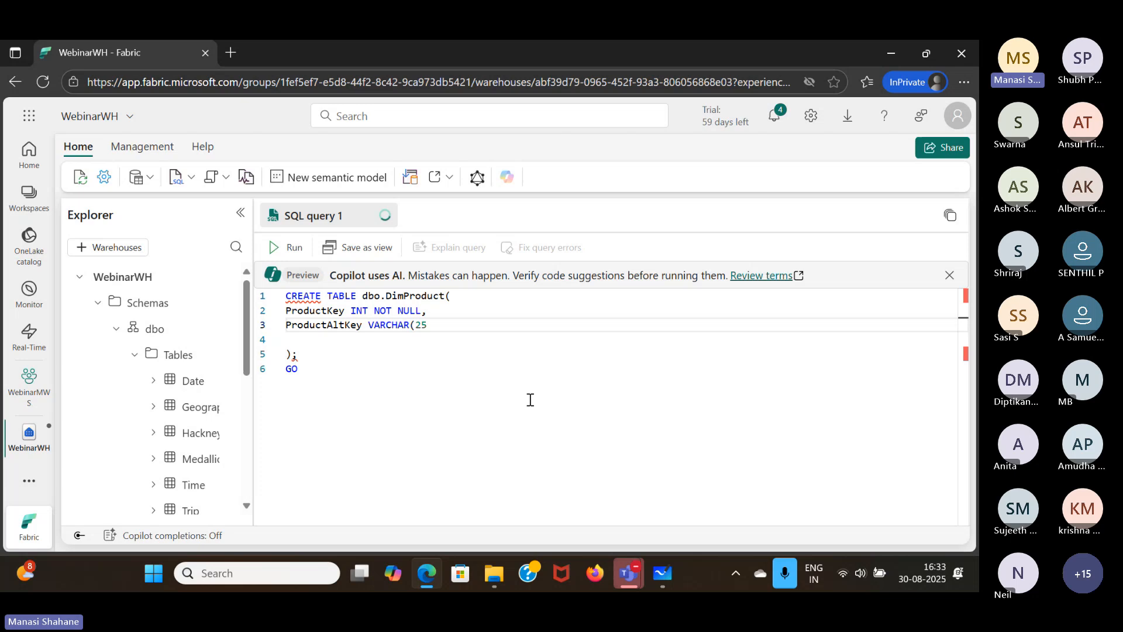
{"action": "type", "text": ") NULL,"}
{"action": "key", "text": "Return"}
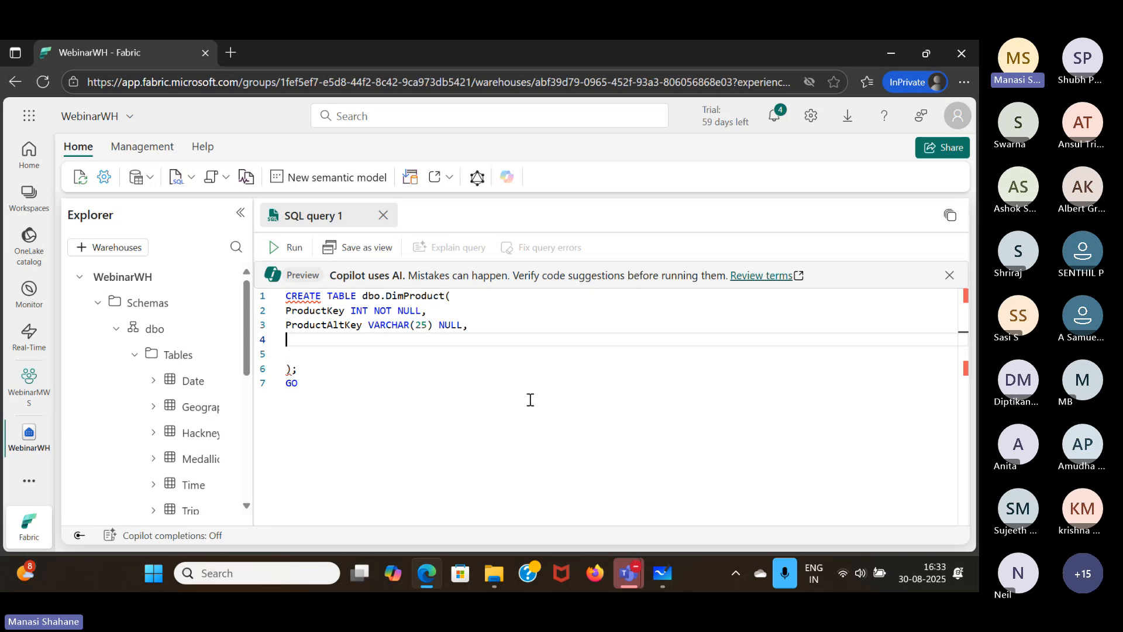
- Add the column definition ProductName VARCHAR(50) NOT NULL, beneath ProductAltKey
{"action": "type", "text": "ProductName"}
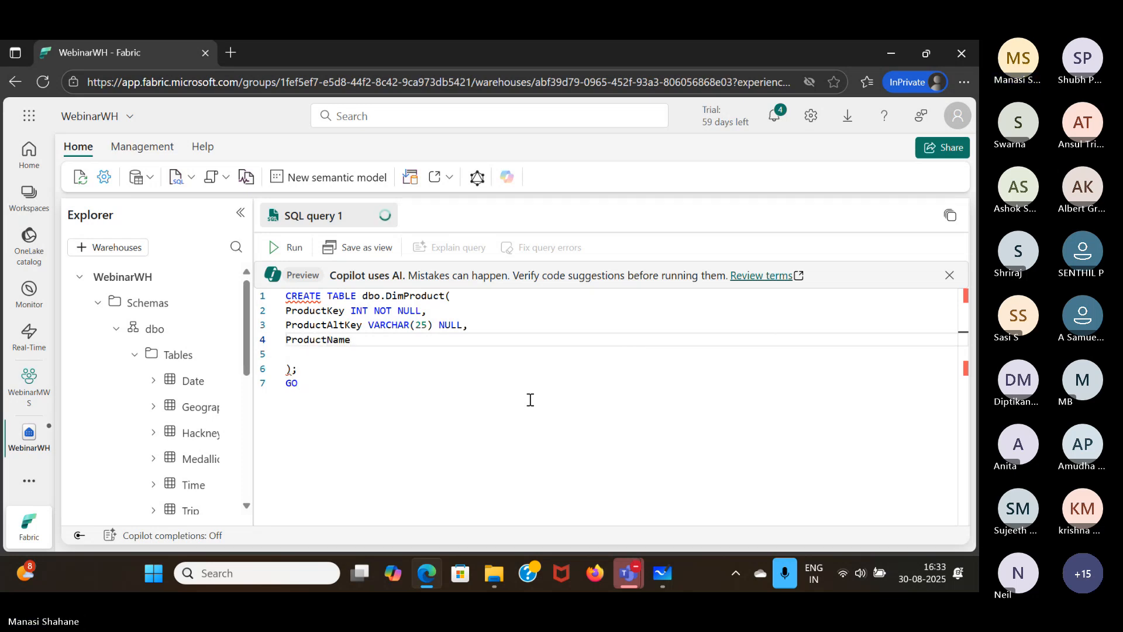
{"action": "type", "text": " VAR"}
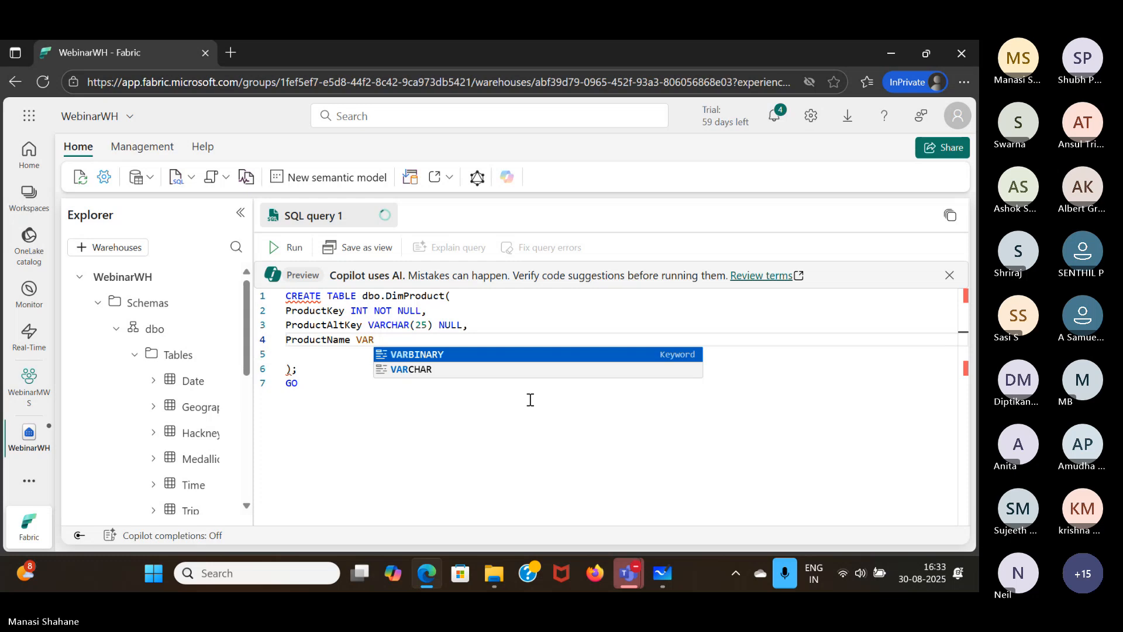
{"action": "key", "text": "Down"}
{"action": "key", "text": "Return"}
{"action": "type", "text": "("}
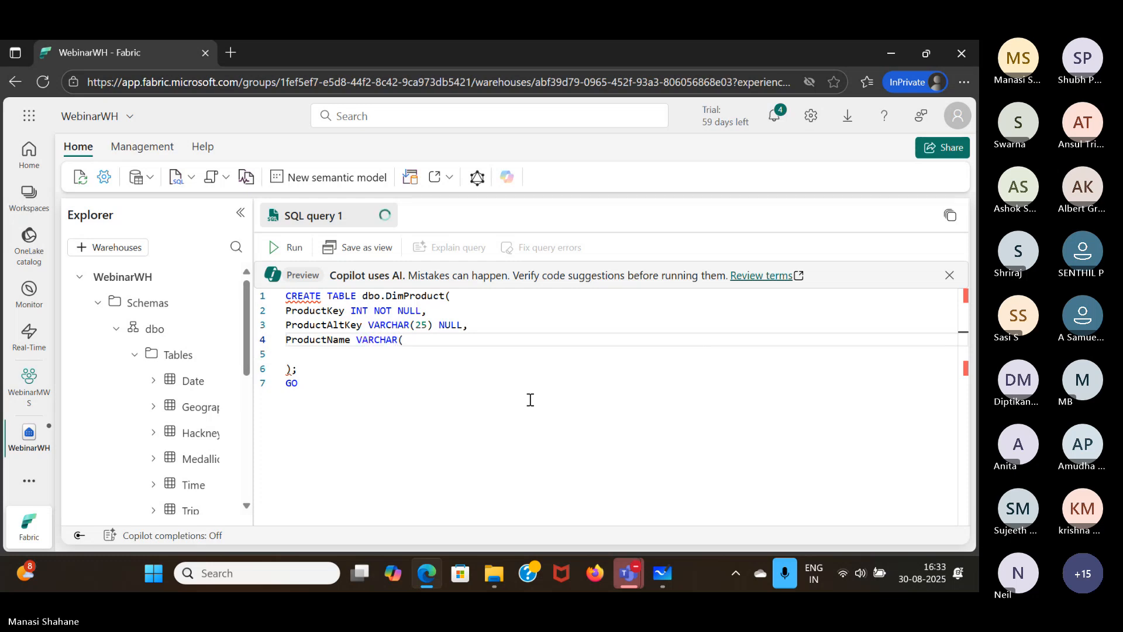
{"action": "type", "text": "50) NOT N"}
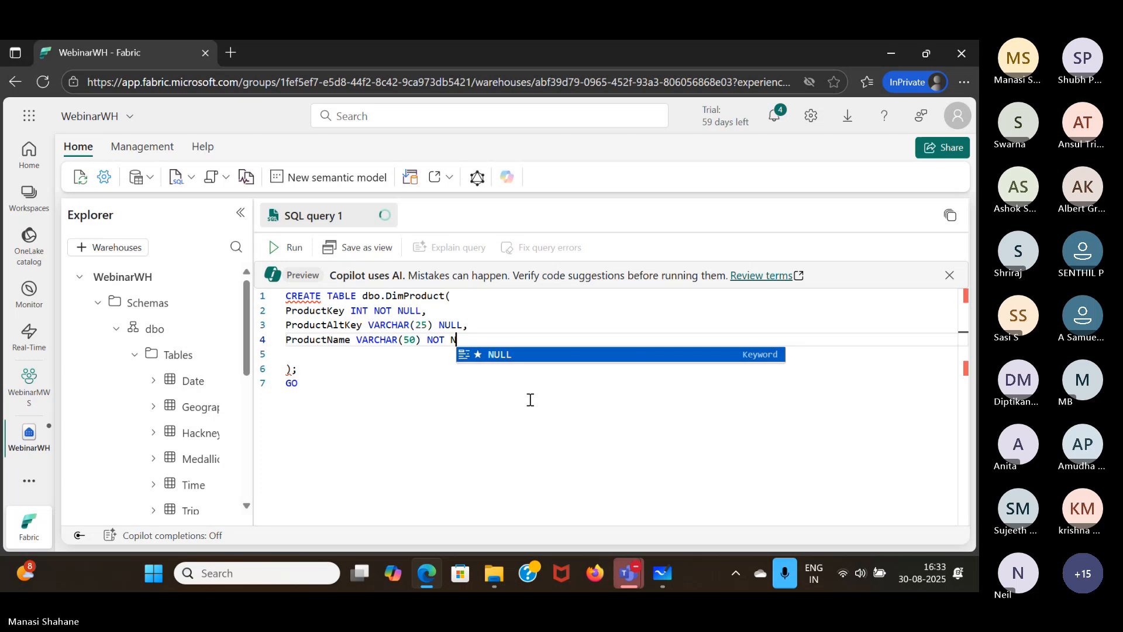
{"action": "key", "text": "Return"}
{"action": "type", "text": ","}
{"action": "key", "text": "Down"}
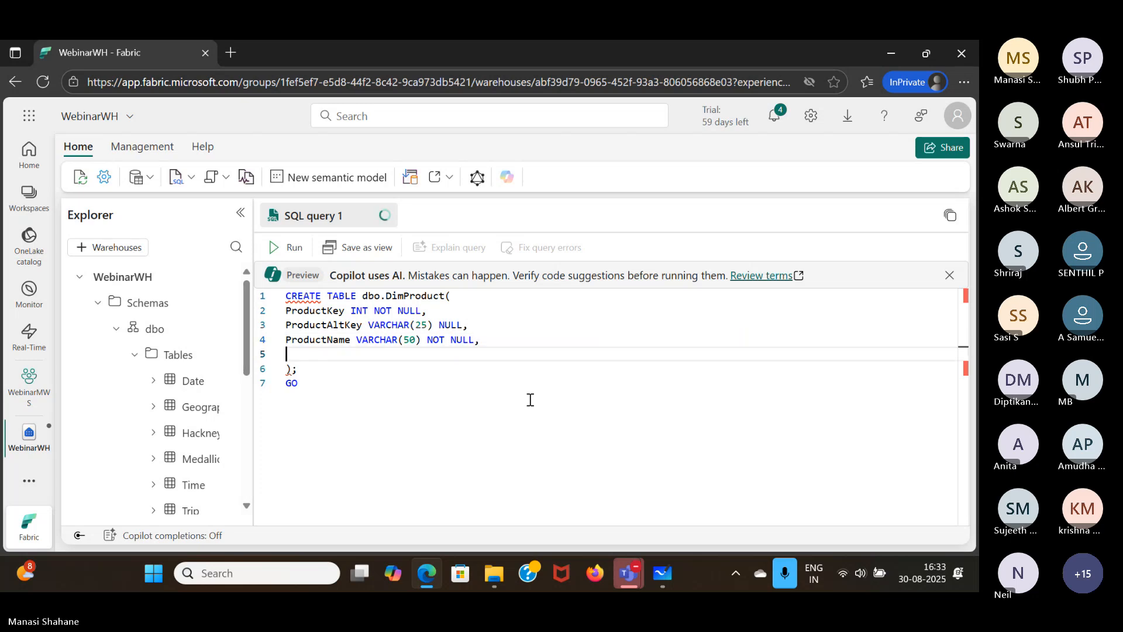
- Add the column definition Category VARCHAR(50) NULL, beneath ProductName
{"action": "type", "text": "Category VAR"}
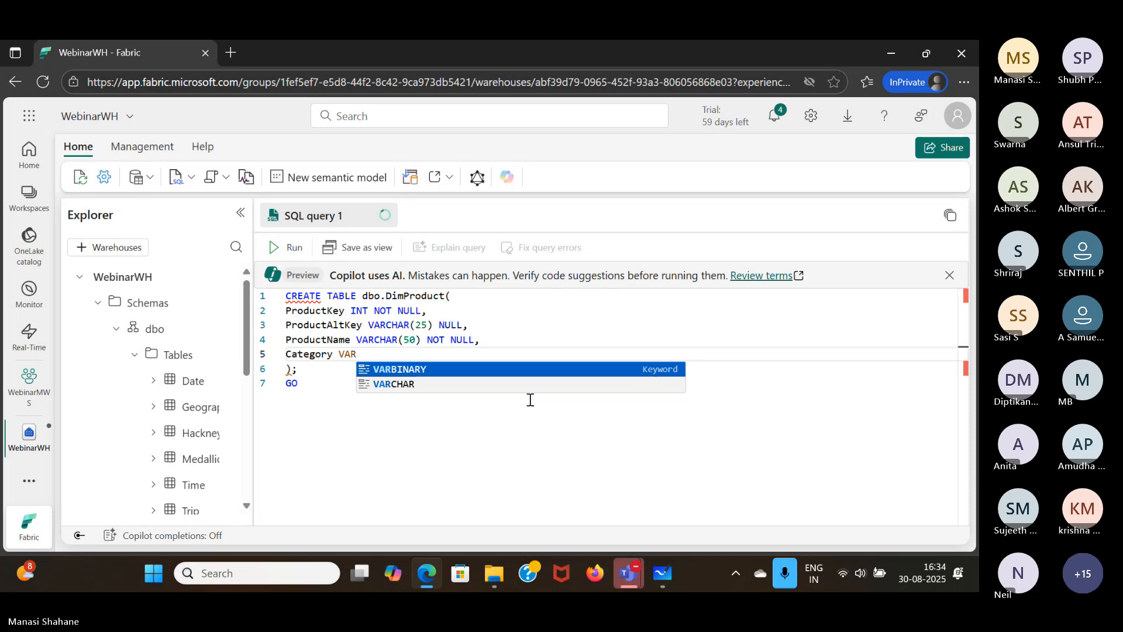
{"action": "type", "text": "CHAR(5"}
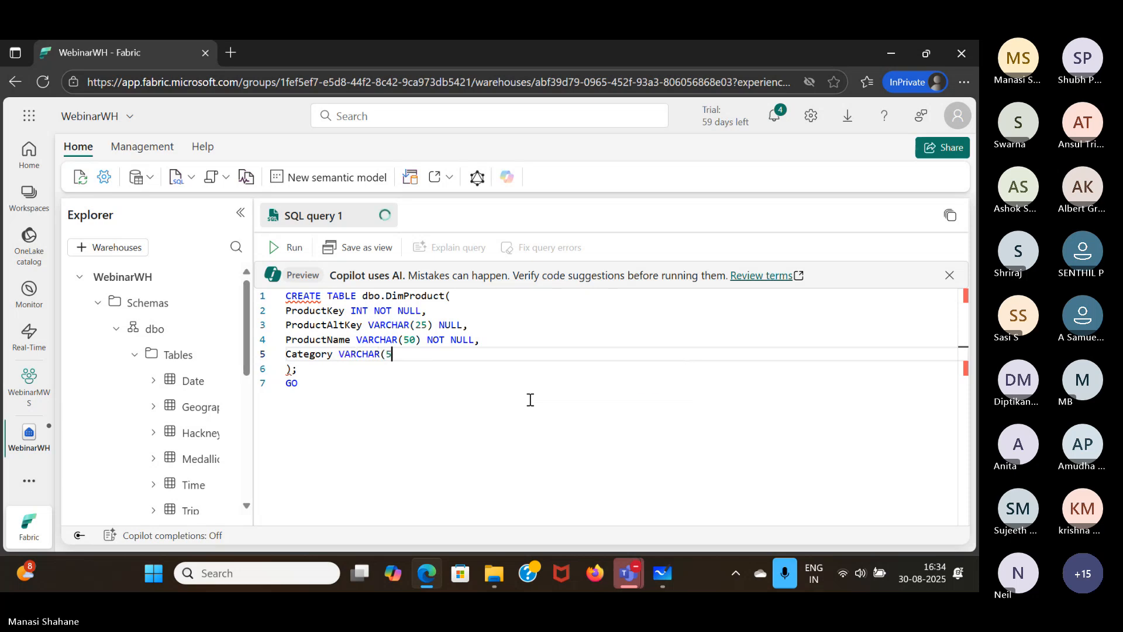
{"action": "type", "text": "0) NULL,"}
{"action": "key", "text": "Return"}
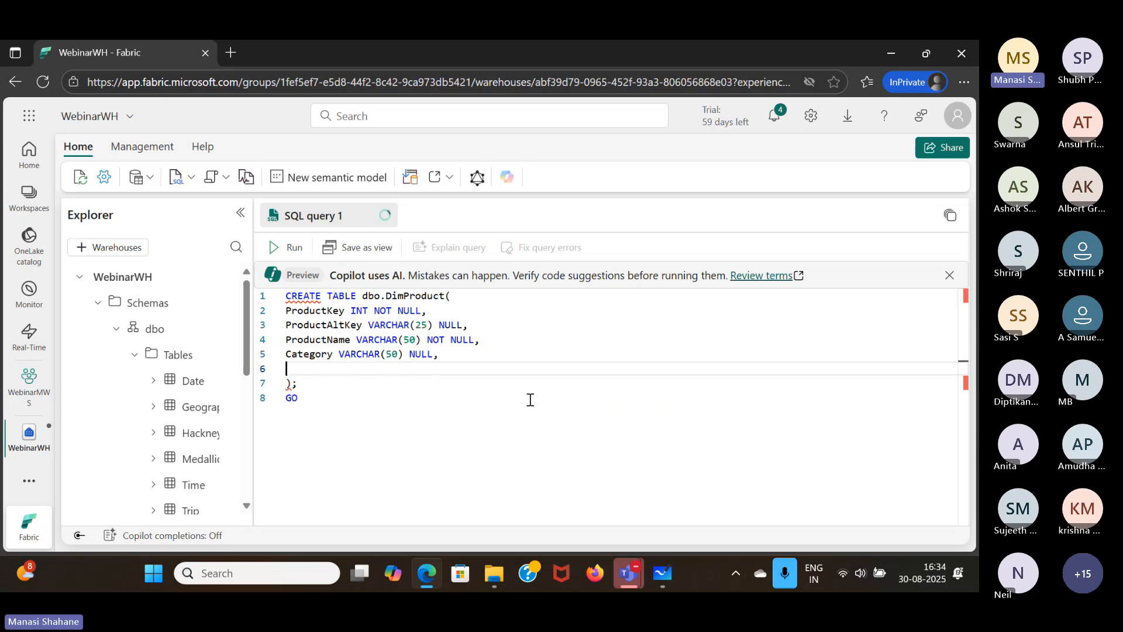
- Add ListPrice DECIMAL(5,2) NULL as the last column and run the query to create the DimProduct table
{"action": "type", "text": "ListP"}
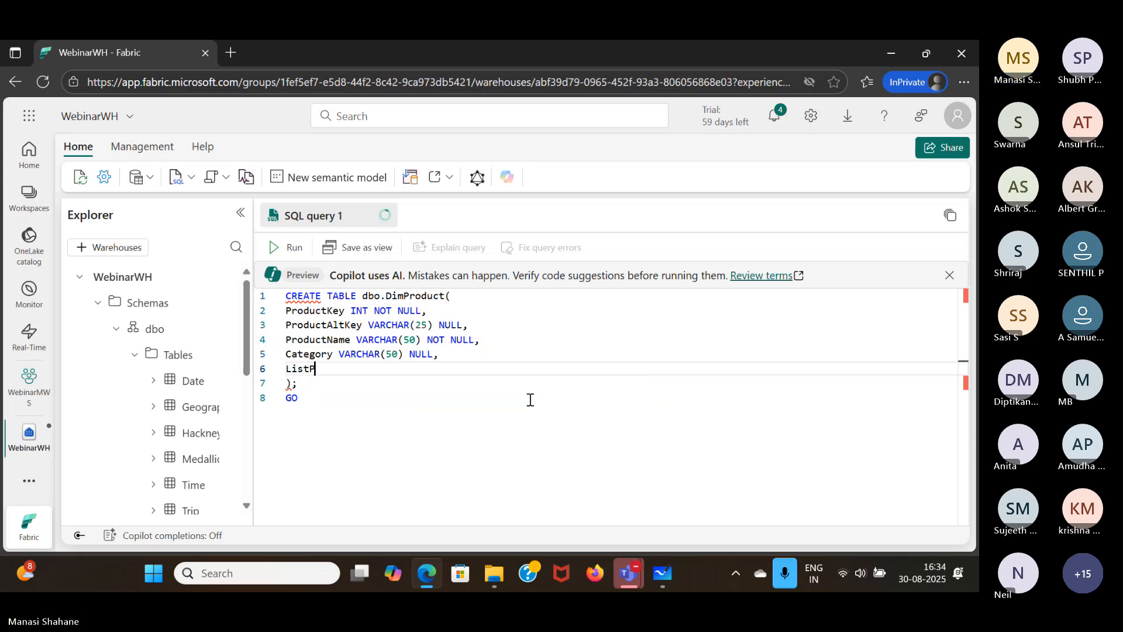
{"action": "type", "text": "rice DECIMAL(5,2)"}
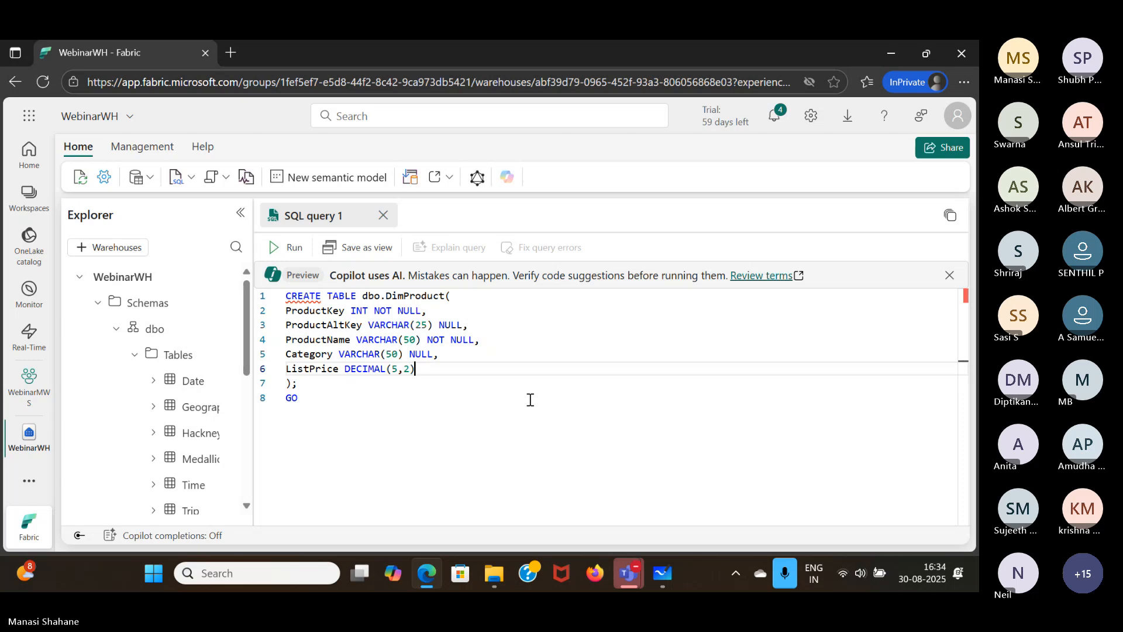
{"action": "type", "text": " N"}
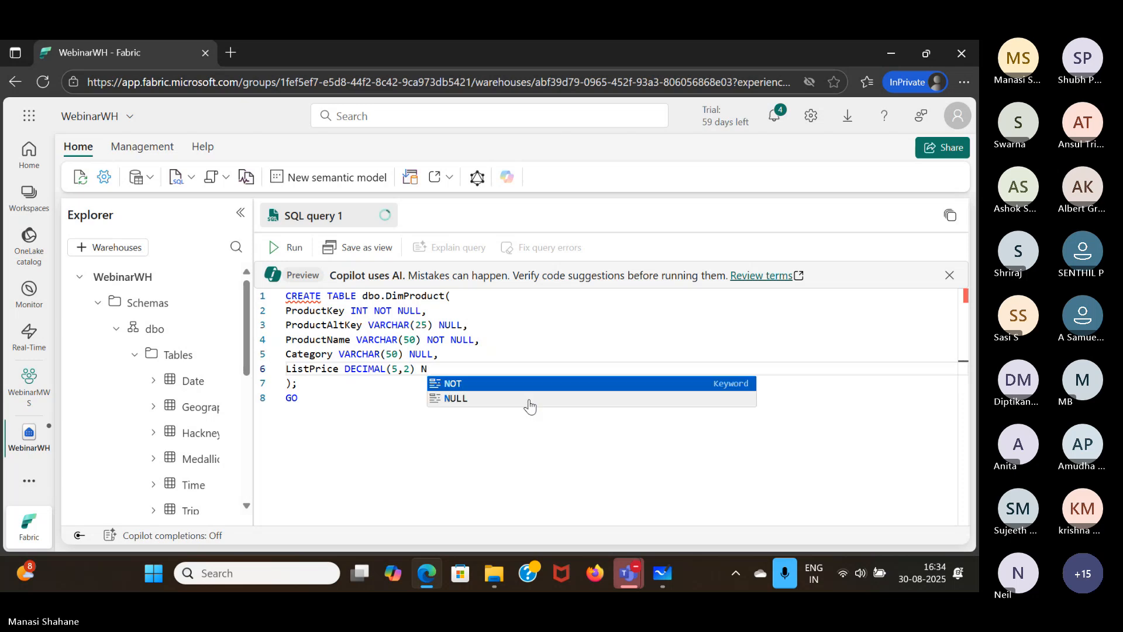
{"action": "key", "text": "Down"}
{"action": "key", "text": "Return"}
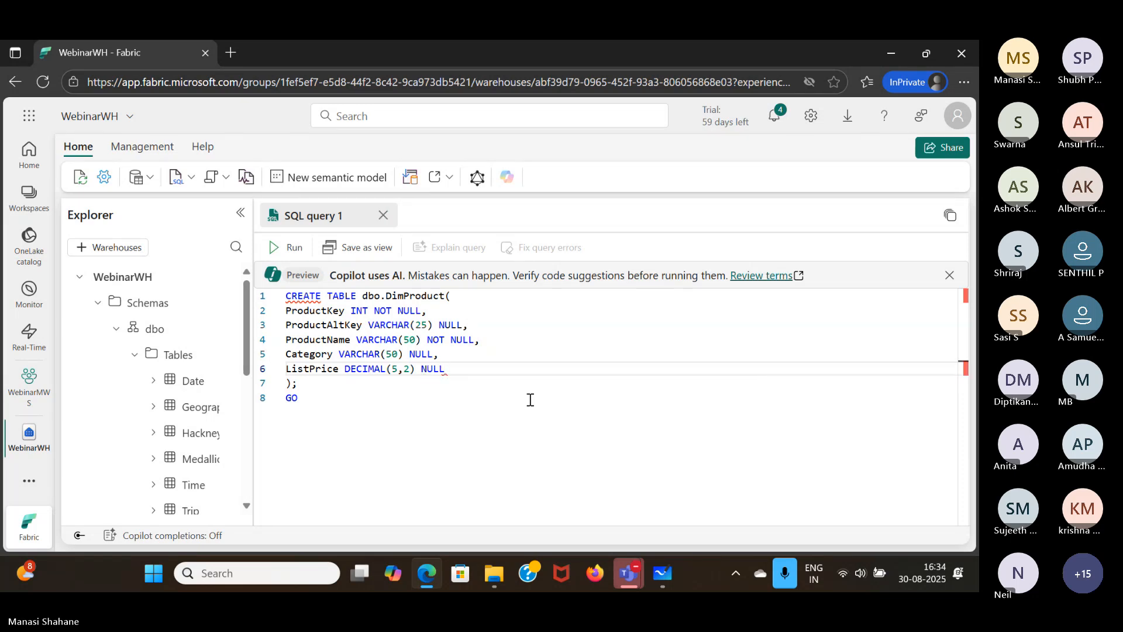
{"action": "left_click", "coordinate": [292, 248]}
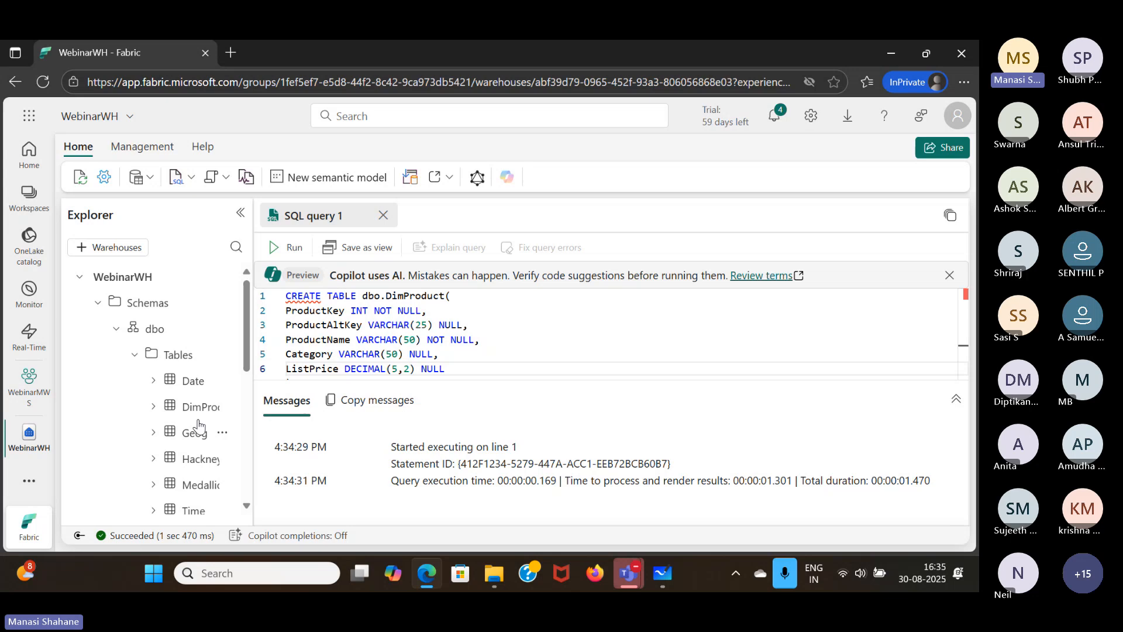
- Begin an INSERT INTO dbo.DimProduct statement with a VALUES line, beneath the GO that ends the CREATE TABLE block
{"action": "scroll", "coordinate": [468, 339], "scroll_direction": "down", "scroll_amount": 2}
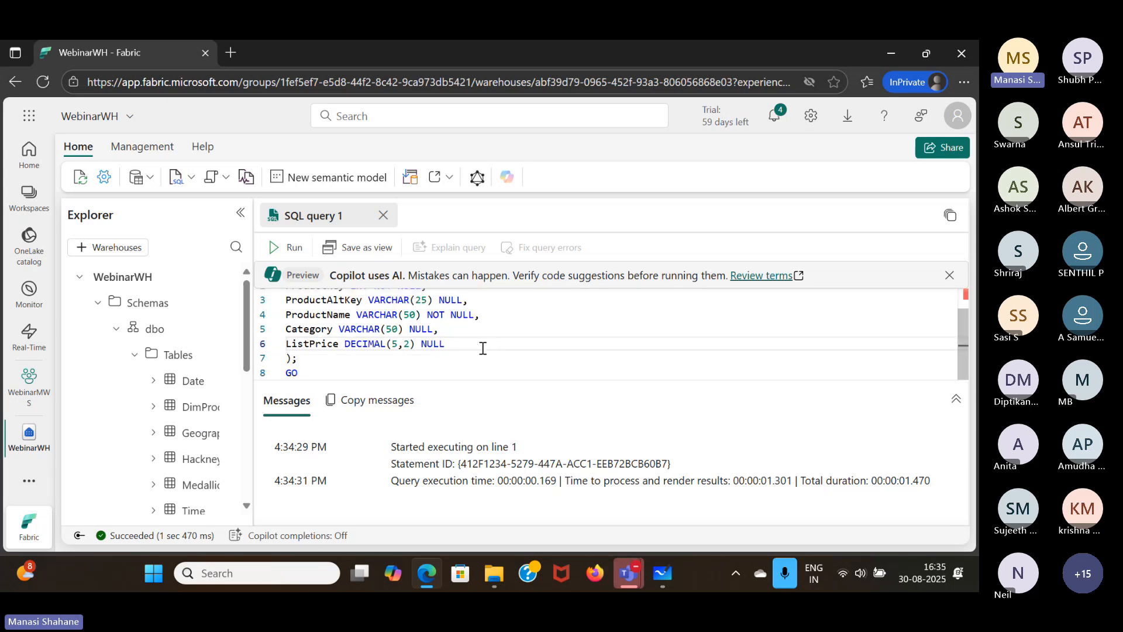
{"action": "left_click", "coordinate": [339, 376]}
{"action": "key", "text": "Return"}
{"action": "key", "text": "Return"}
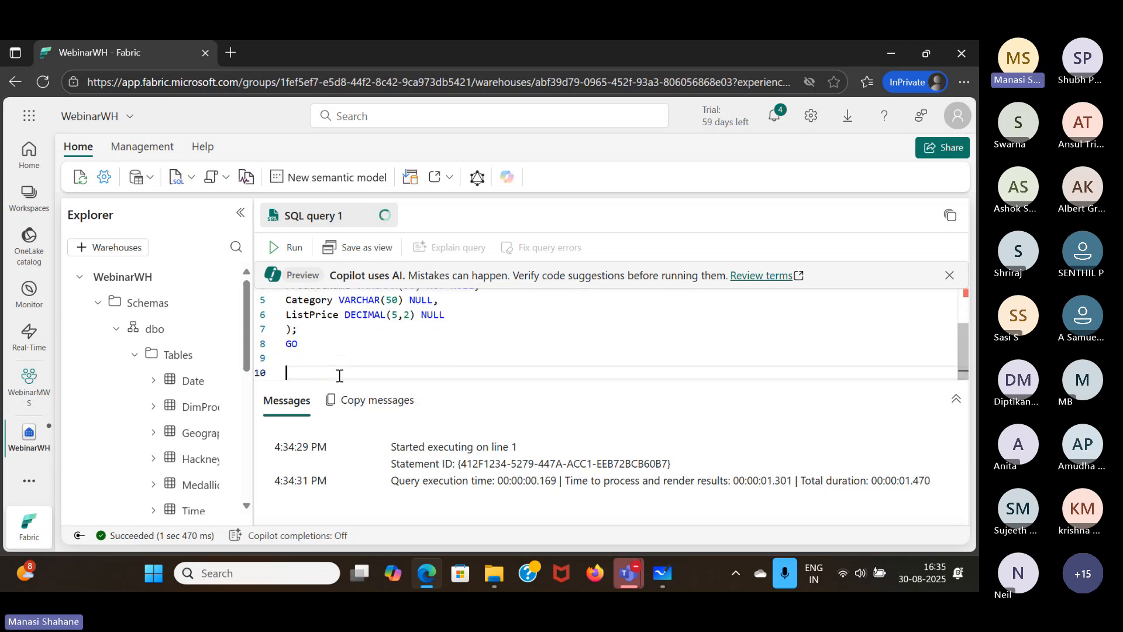
{"action": "type", "text": "INSERT "}
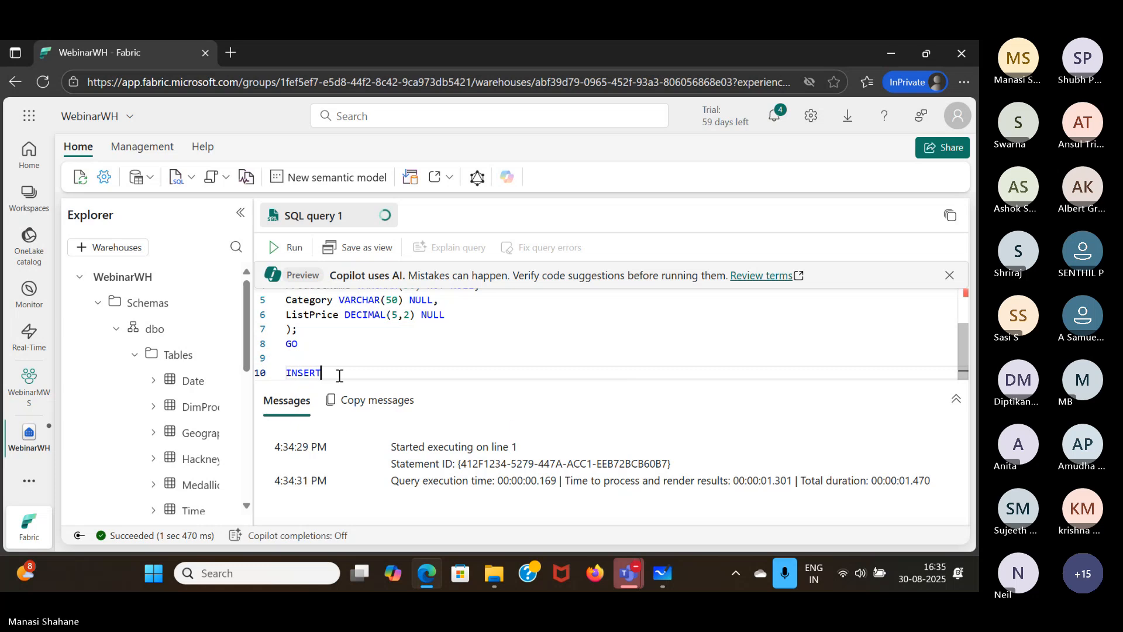
{"action": "type", "text": "INTO d"}
{"action": "key", "text": "Tab"}
{"action": "type", "text": ".D"}
{"action": "key", "text": "Down"}
{"action": "key", "text": "Tab"}
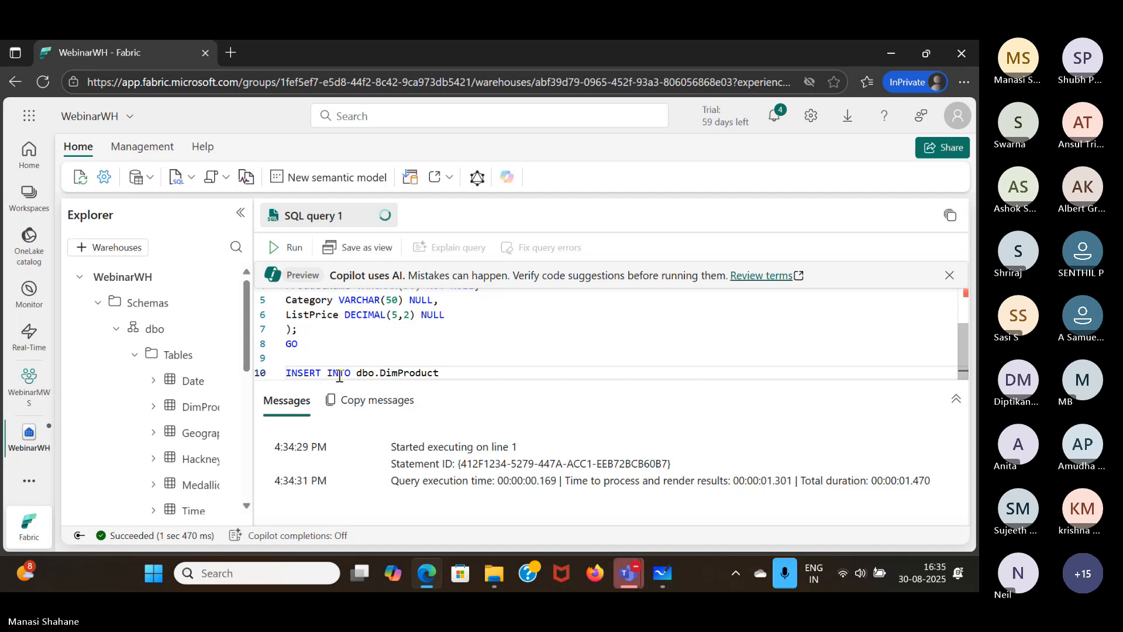
{"action": "key", "text": "Return"}
{"action": "type", "text": "VA"}
{"action": "key", "text": "Tab"}
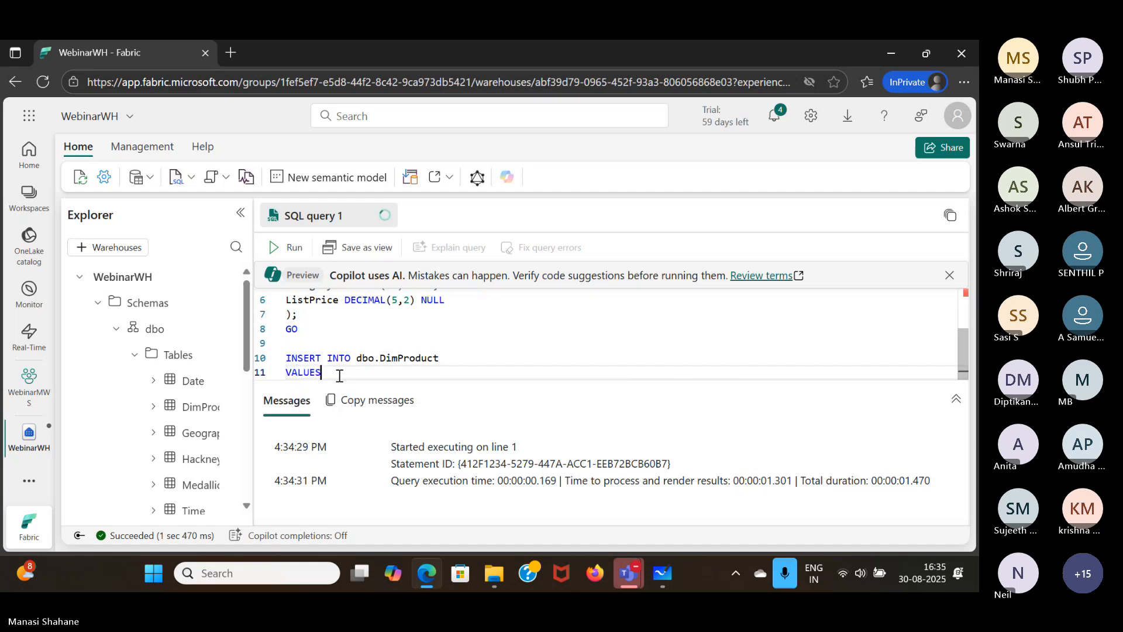
- Start the first row of values with product key 1 and alternate key 'RING1'
{"action": "key", "text": "Return"}
{"action": "type", "text": "(1"}
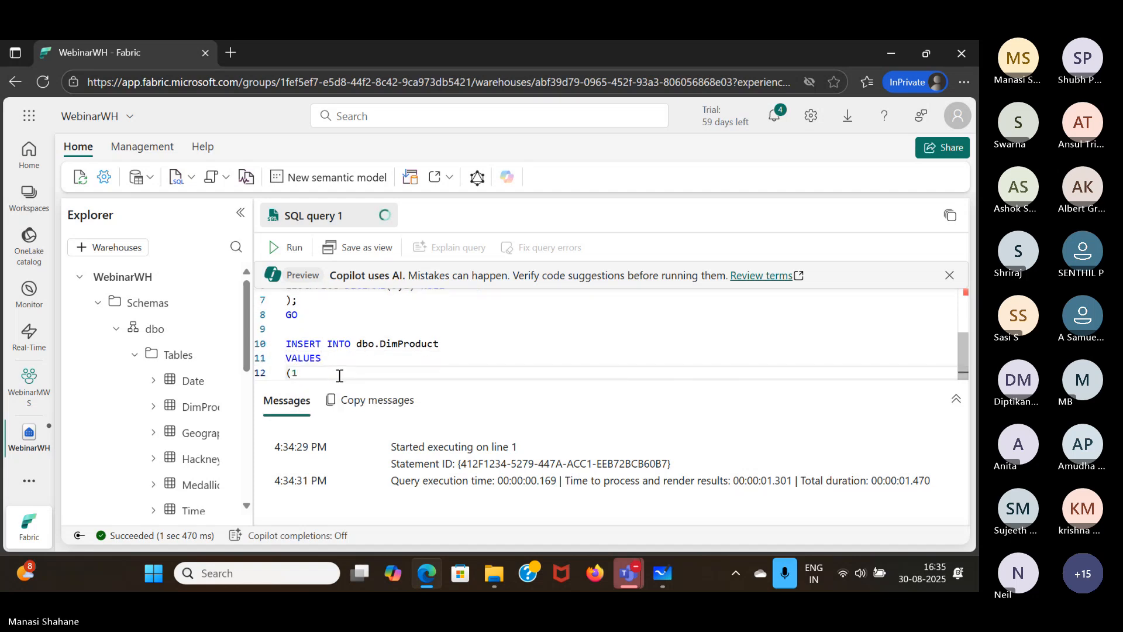
{"action": "type", "text": ", 'RINGS"}
{"action": "key", "text": "BackSpace"}
{"action": "type", "text": "I', 'Bicye"}
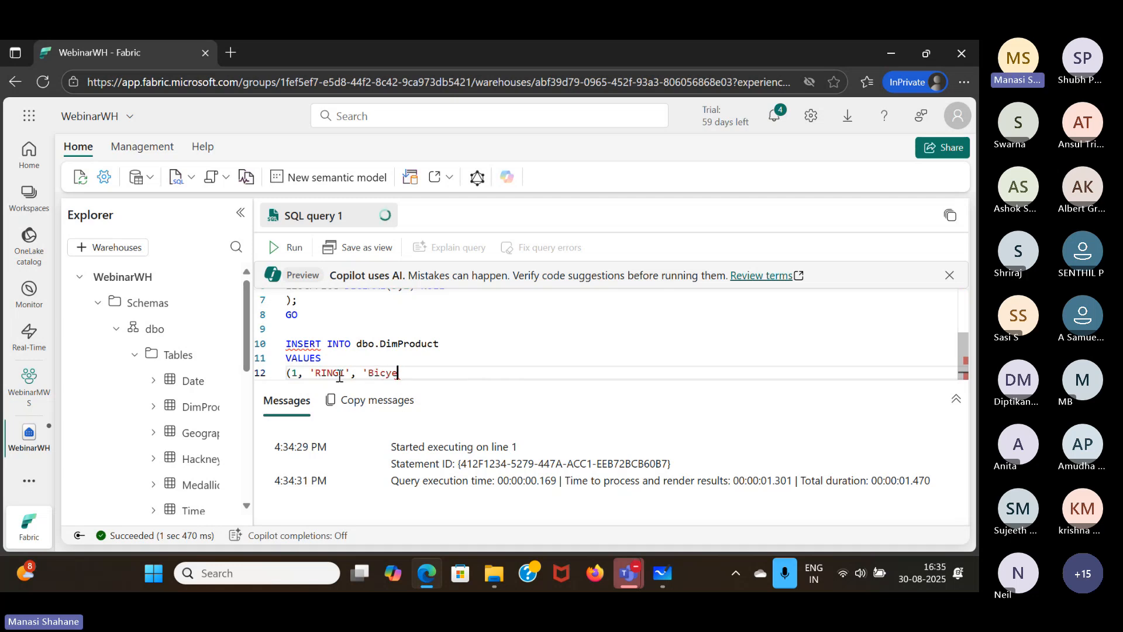
- Complete the first row with 'Bicycle bell', 'Accessories' and price 5.99, closing it with a parenthesis and comma
{"action": "key", "text": "BackSpace"}
{"action": "type", "text": "cle"}
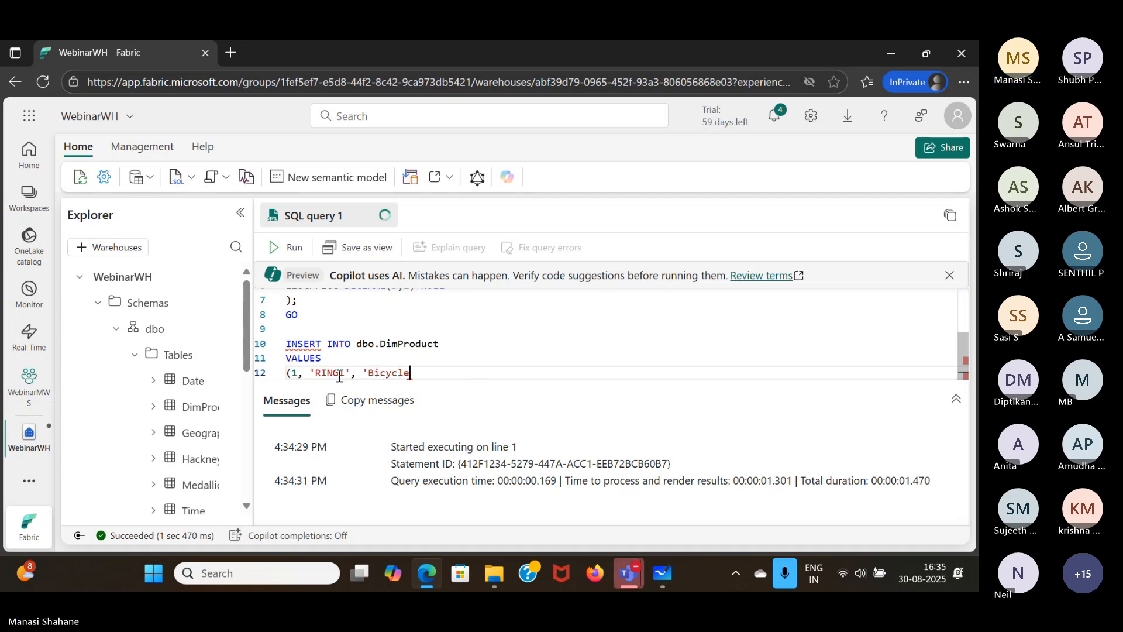
{"action": "type", "text": " bell', 'Accessories',"}
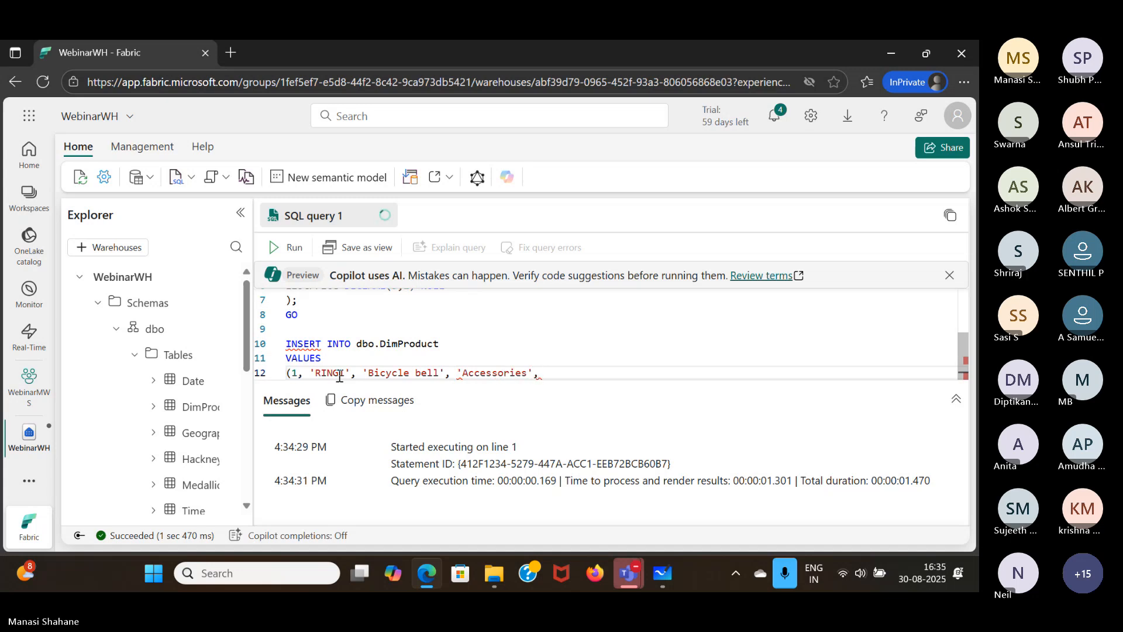
{"action": "type", "text": " 5.99),"}
- Copy the 'Bicycle bell' row and paste it onto a new line beneath as the second row
{"action": "key", "text": "shift+Home"}
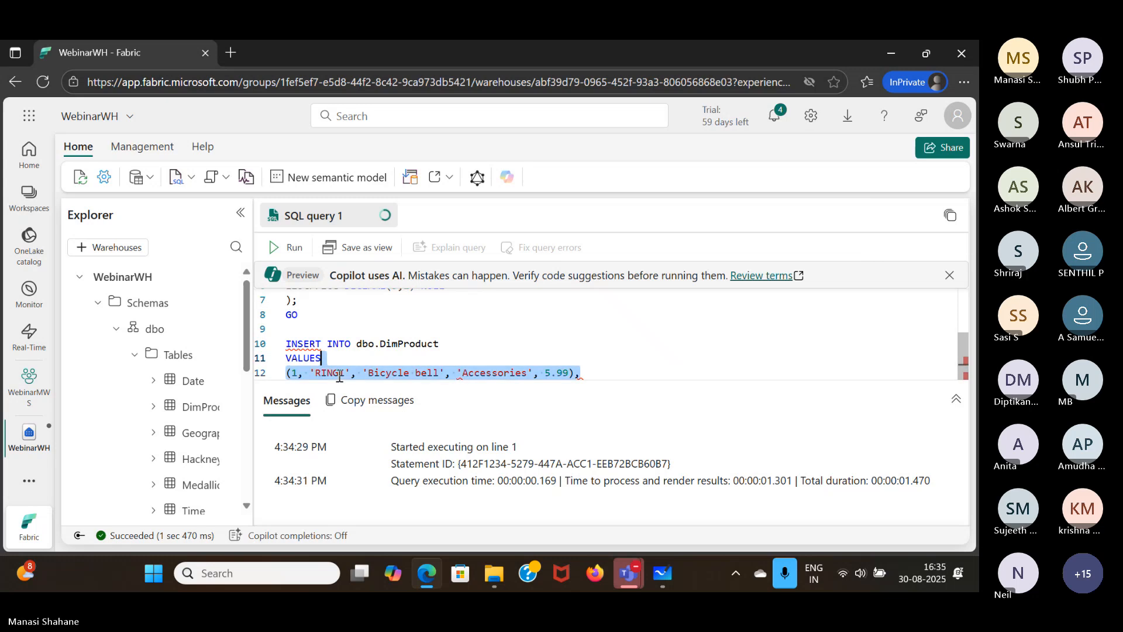
{"action": "key", "text": "End"}
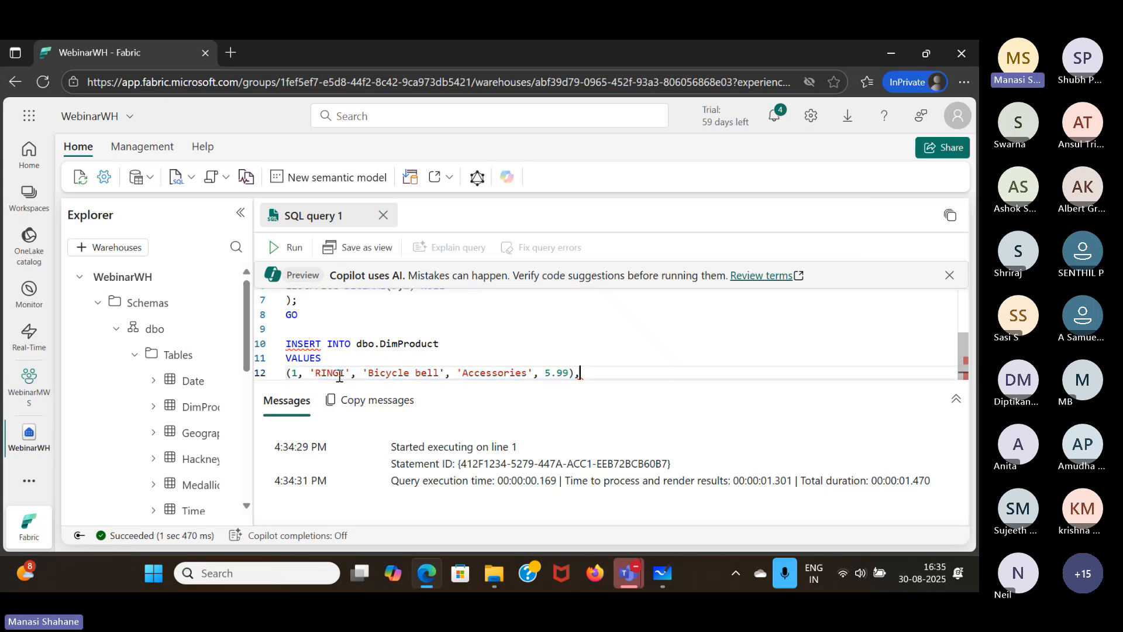
{"action": "key", "text": "Return"}
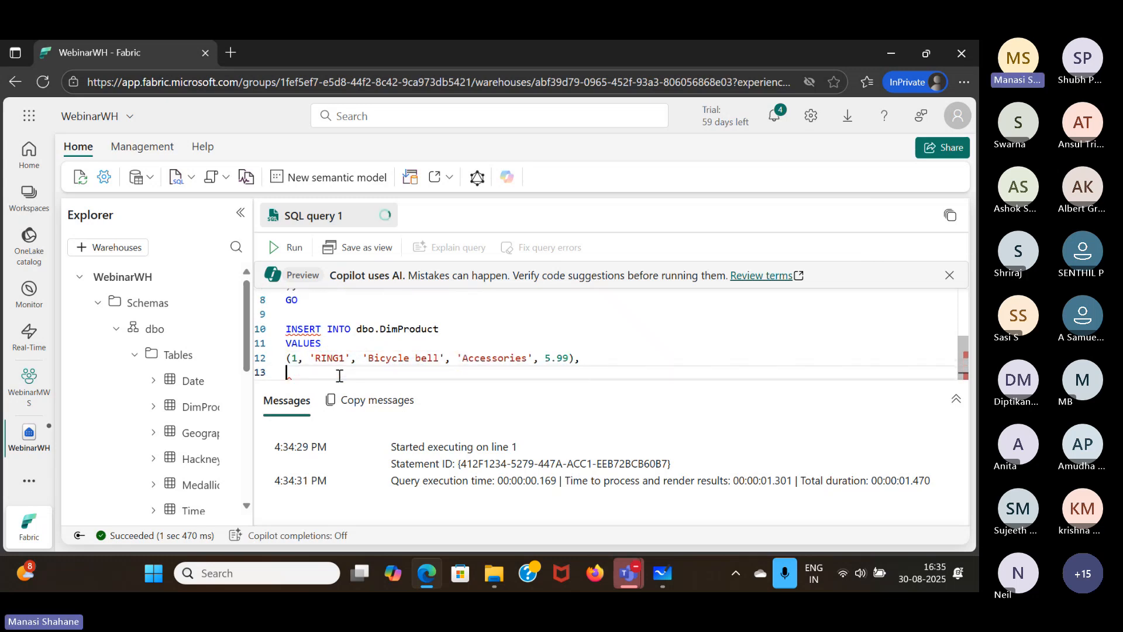
{"action": "type", "text": "(1, 'RING1', 'Bicycle bell', 'Accessories', 5.99),"}
- Set the product key in the second row to 2
{"action": "key", "text": "Left"}
{"action": "key", "text": "Left"}
{"action": "key", "text": "Left"}
{"action": "key", "text": "Left"}
{"action": "key", "text": "Left"}
{"action": "key", "text": "Left"}
{"action": "key", "text": "Left"}
{"action": "key", "text": "Left"}
{"action": "key", "text": "Left"}
{"action": "key", "text": "Left"}
{"action": "key", "text": "Left"}
{"action": "key", "text": "Left"}
{"action": "key", "text": "Left"}
{"action": "key", "text": "Left"}
{"action": "key", "text": "Left"}
{"action": "key", "text": "Left"}
{"action": "key", "text": "Left"}
{"action": "key", "text": "Left"}
{"action": "key", "text": "Left"}
{"action": "key", "text": "Left"}
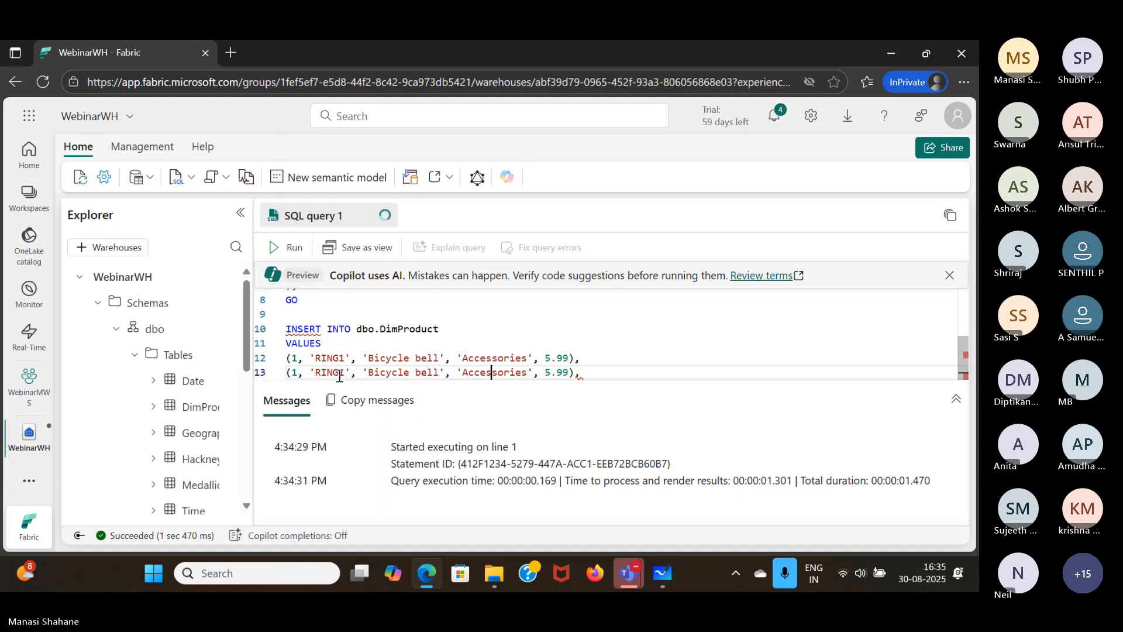
{"action": "key", "text": "Left"}
{"action": "key", "text": "Left"}
{"action": "key", "text": "Left"}
{"action": "key", "text": "Left"}
{"action": "key", "text": "Left"}
{"action": "key", "text": "Left"}
{"action": "key", "text": "Left"}
{"action": "key", "text": "Left"}
{"action": "key", "text": "Left"}
{"action": "key", "text": "Left"}
{"action": "key", "text": "Left"}
{"action": "key", "text": "Left"}
{"action": "key", "text": "Left"}
{"action": "key", "text": "Left"}
{"action": "key", "text": "Left"}
{"action": "key", "text": "Left"}
{"action": "key", "text": "Left"}
{"action": "key", "text": "Left"}
{"action": "key", "text": "Left"}
{"action": "key", "text": "Left"}
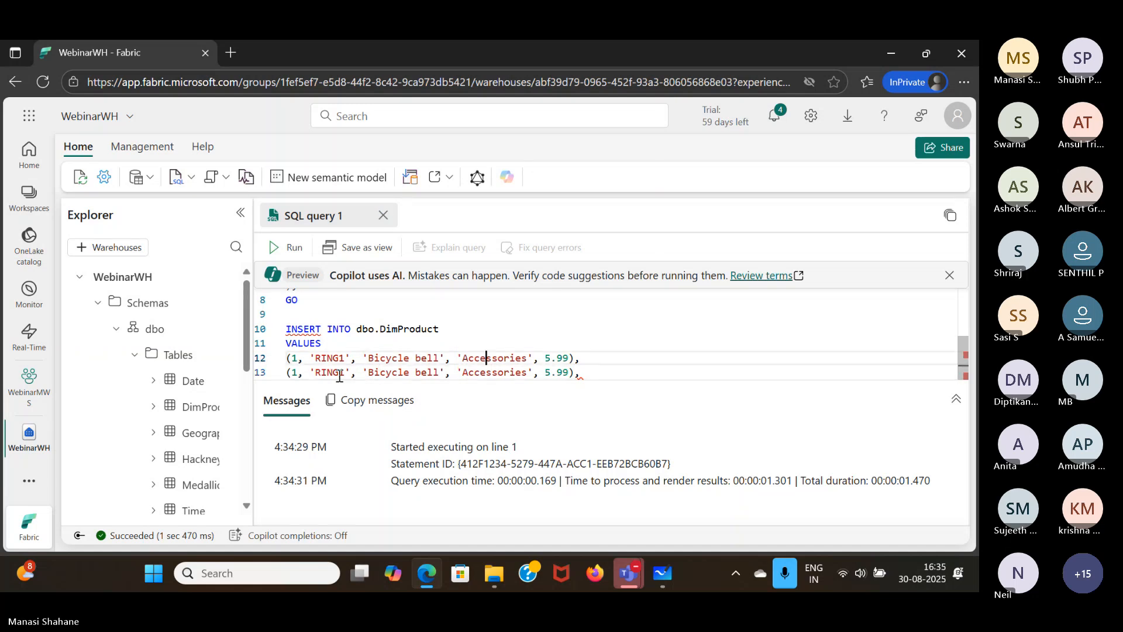
{"action": "left_click", "coordinate": [295, 372]}
{"action": "key", "text": "BackSpace"}
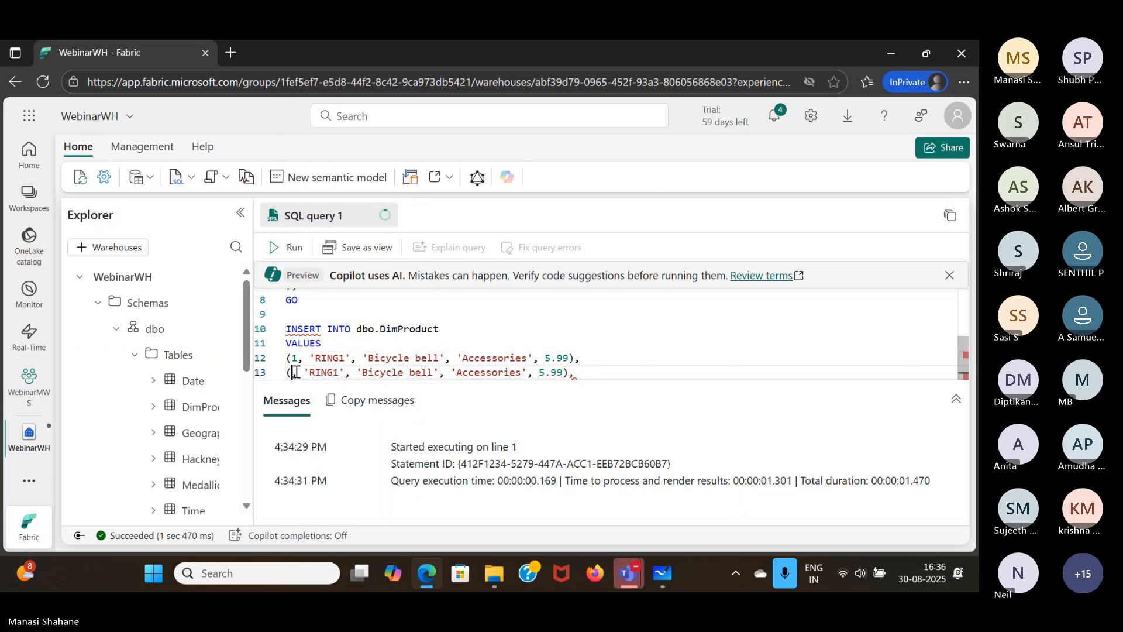
{"action": "type", "text": "2"}
- Replace the alternate key in the second row with 'BRITE1'
{"action": "key", "text": "Right"}
{"action": "key", "text": "Right"}
{"action": "key", "text": "Right"}
{"action": "key", "text": "Right"}
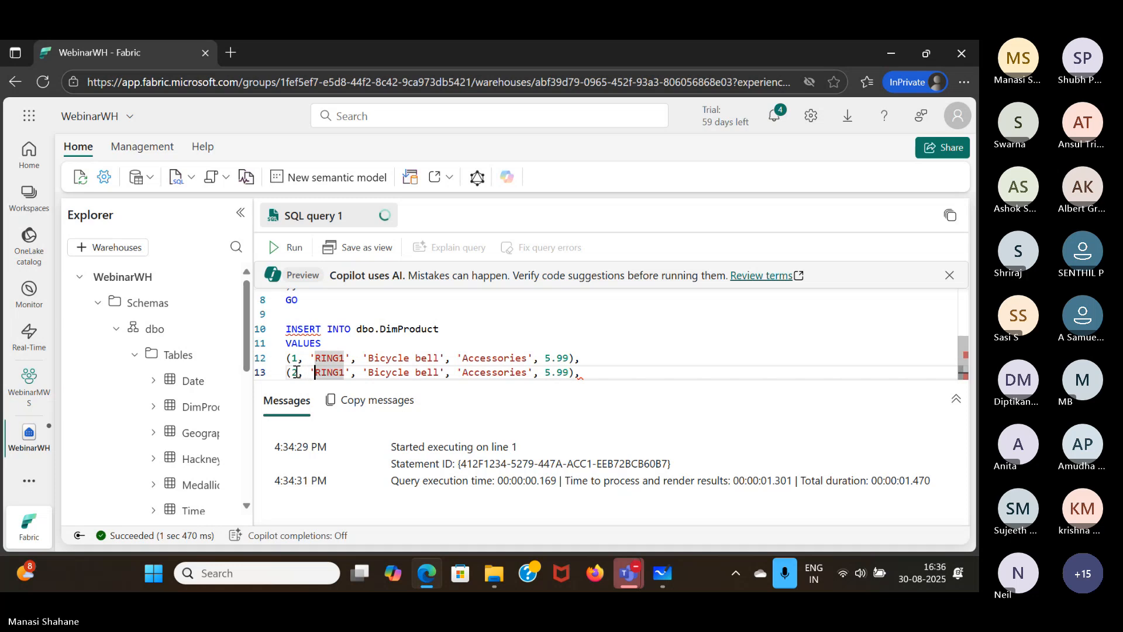
{"action": "key", "text": "shift+Right"}
{"action": "key", "text": "shift+Right"}
{"action": "key", "text": "shift+Right"}
{"action": "key", "text": "shift+Right"}
{"action": "type", "text": "BR"}
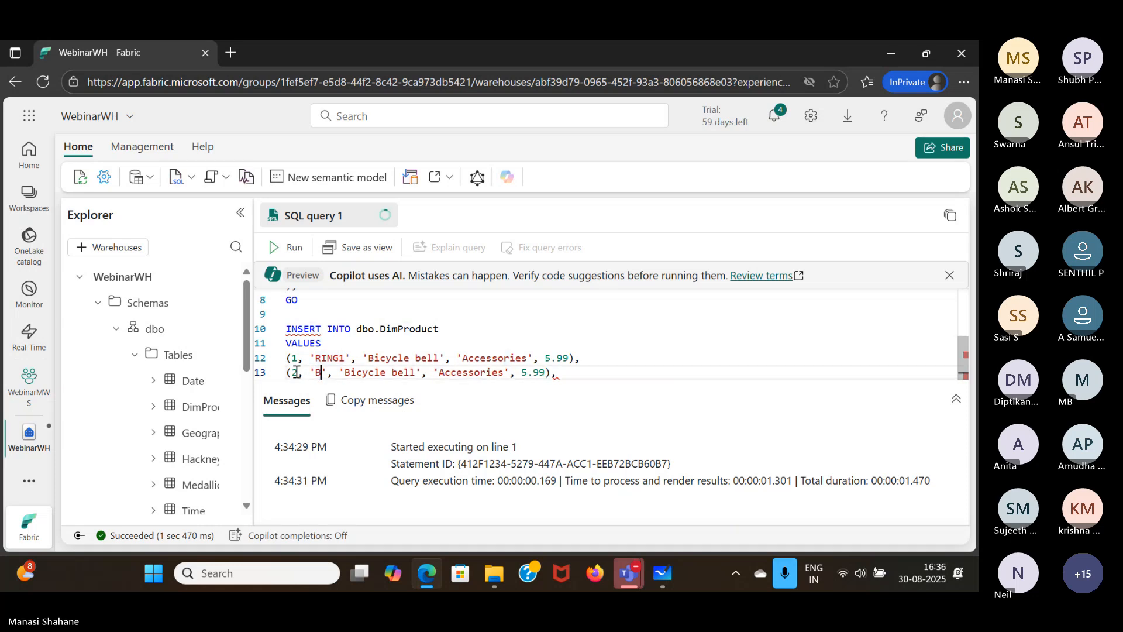
{"action": "type", "text": "ITE1"}
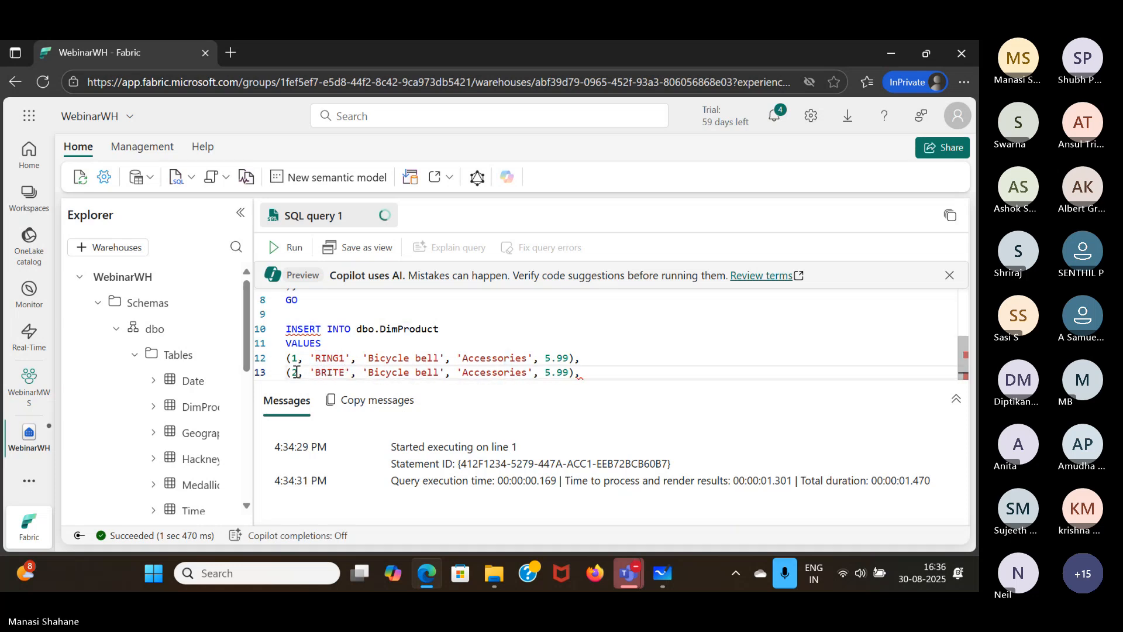
- Replace the product name in the second row with 'Front light'
{"action": "key", "text": "Right"}
{"action": "key", "text": "Right"}
{"action": "key", "text": "Right"}
{"action": "key", "text": "Right"}
{"action": "key", "text": "shift+Right"}
{"action": "key", "text": "shift+Right"}
{"action": "key", "text": "shift+Right"}
{"action": "key", "text": "shift+Right"}
{"action": "key", "text": "shift+Right"}
{"action": "key", "text": "shift+Right"}
{"action": "key", "text": "shift+Right"}
{"action": "key", "text": "shift+Right"}
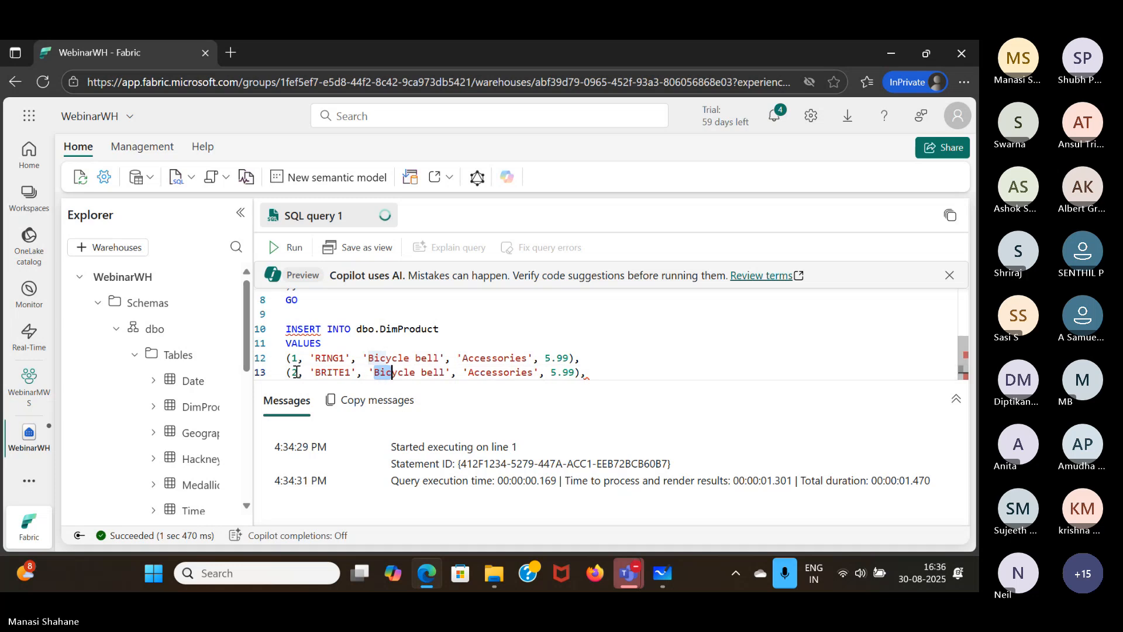
{"action": "key", "text": "shift+Right"}
{"action": "key", "text": "shift+Right"}
{"action": "key", "text": "shift+Right"}
{"action": "key", "text": "shift+Right"}
{"action": "type", "text": "Fro"}
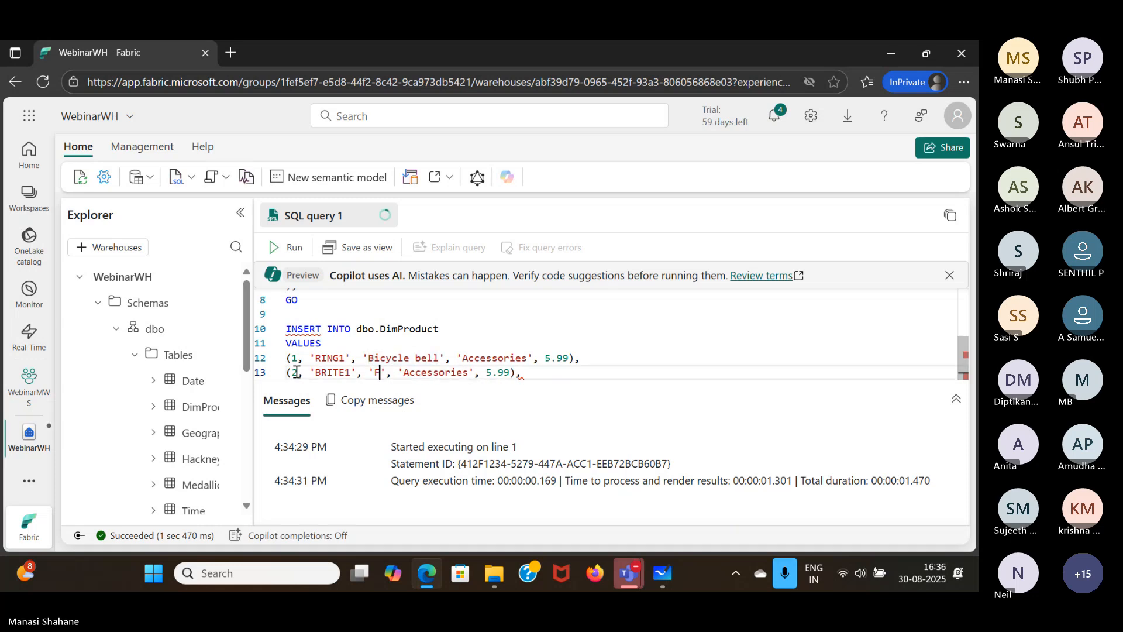
{"action": "type", "text": "nt "}
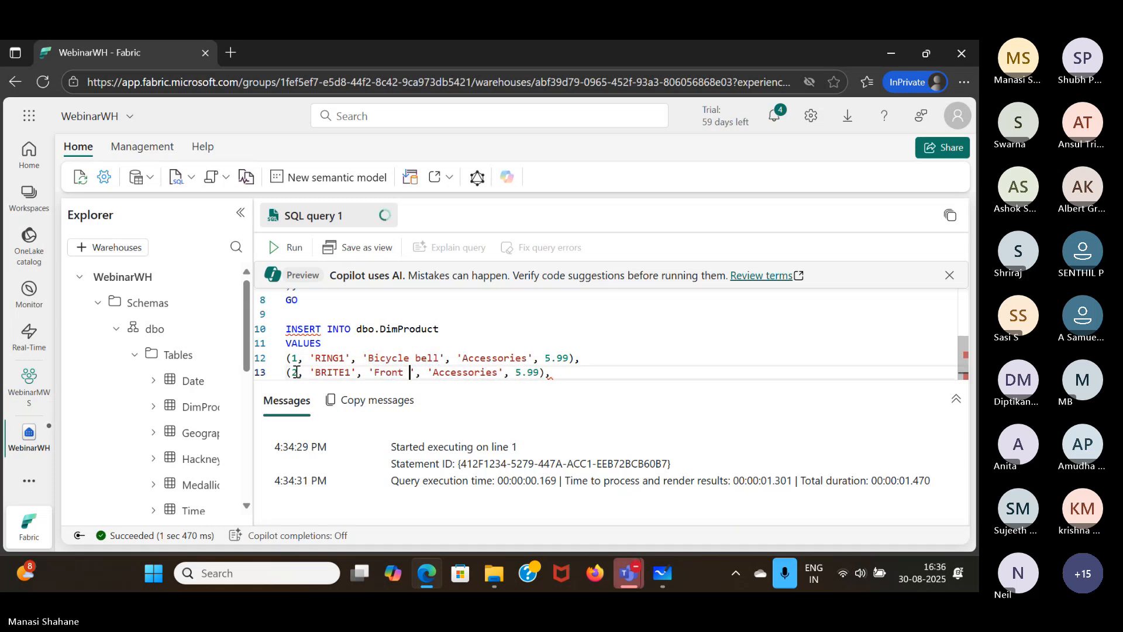
{"action": "type", "text": "light"}
- Set the list price in the second row to 15.49
{"action": "key", "text": "Right"}
{"action": "key", "text": "Right"}
{"action": "key", "text": "Right"}
{"action": "key", "text": "Right"}
{"action": "key", "text": "Right"}
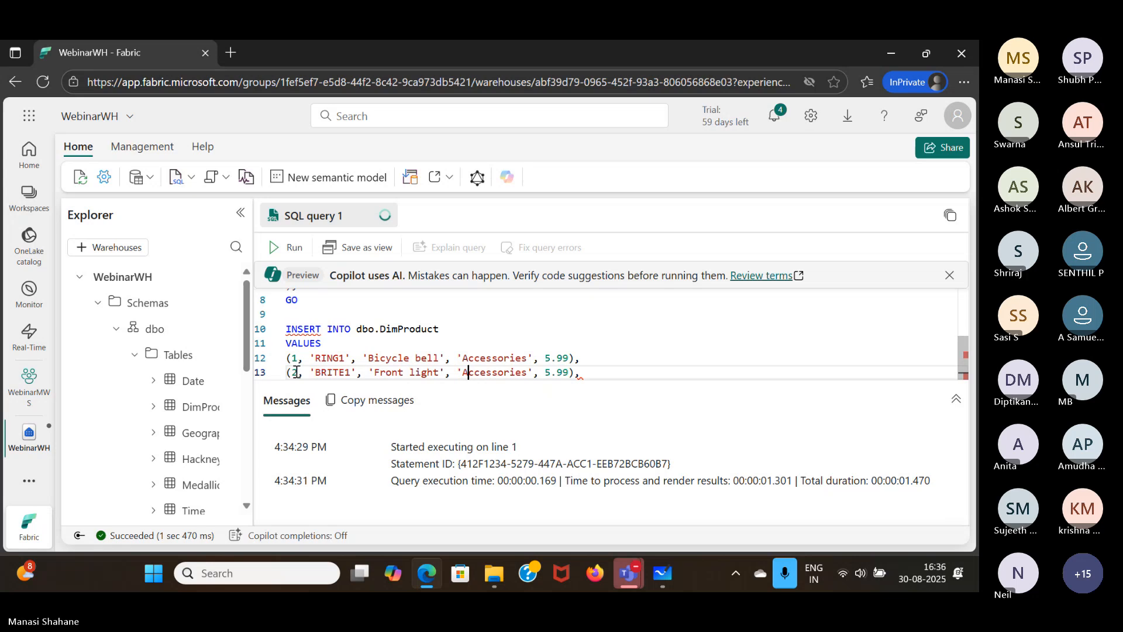
{"action": "key", "text": "Right"}
{"action": "key", "text": "Right"}
{"action": "key", "text": "Right"}
{"action": "key", "text": "Right"}
{"action": "key", "text": "Right"}
{"action": "key", "text": "Right"}
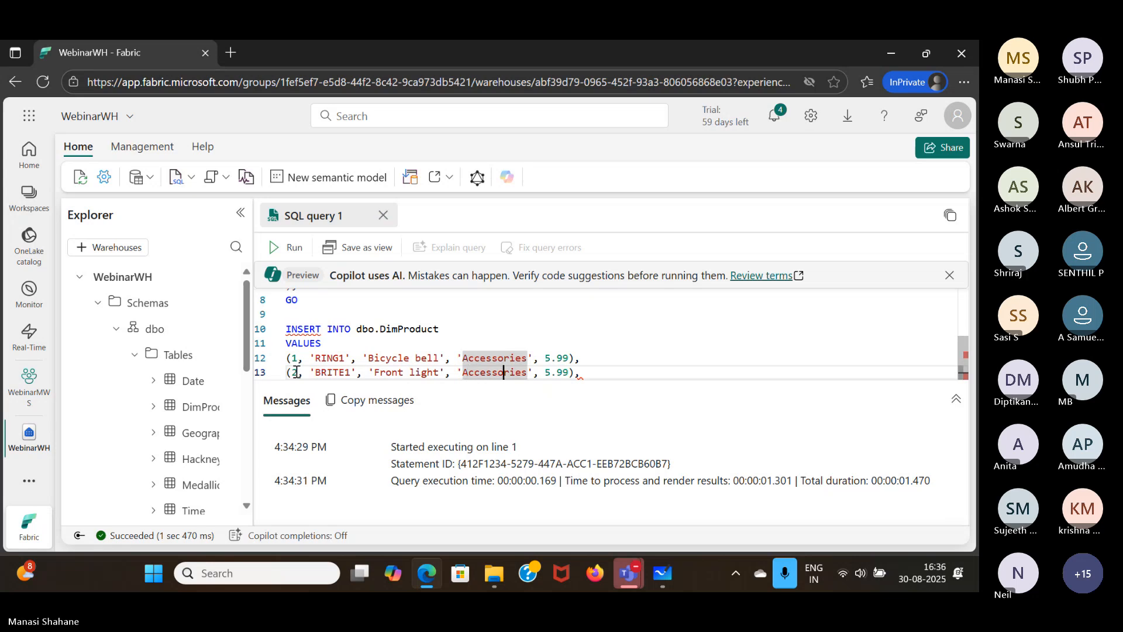
{"action": "key", "text": "Right"}
{"action": "key", "text": "Right"}
{"action": "key", "text": "Right"}
{"action": "key", "text": "Right"}
{"action": "key", "text": "Right"}
{"action": "key", "text": "Right"}
{"action": "key", "text": "Right"}
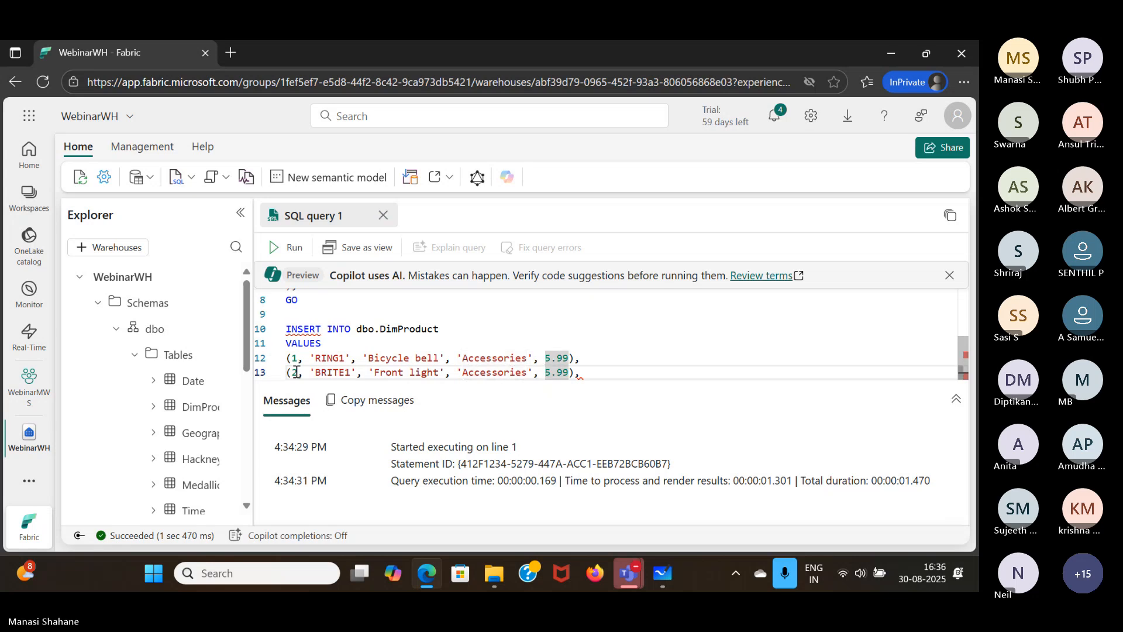
{"action": "type", "text": "1"}
{"action": "key", "text": "Right"}
{"action": "key", "text": "Right"}
{"action": "key", "text": "Right"}
{"action": "key", "text": "BackSpace"}
{"action": "type", "text": "4"}
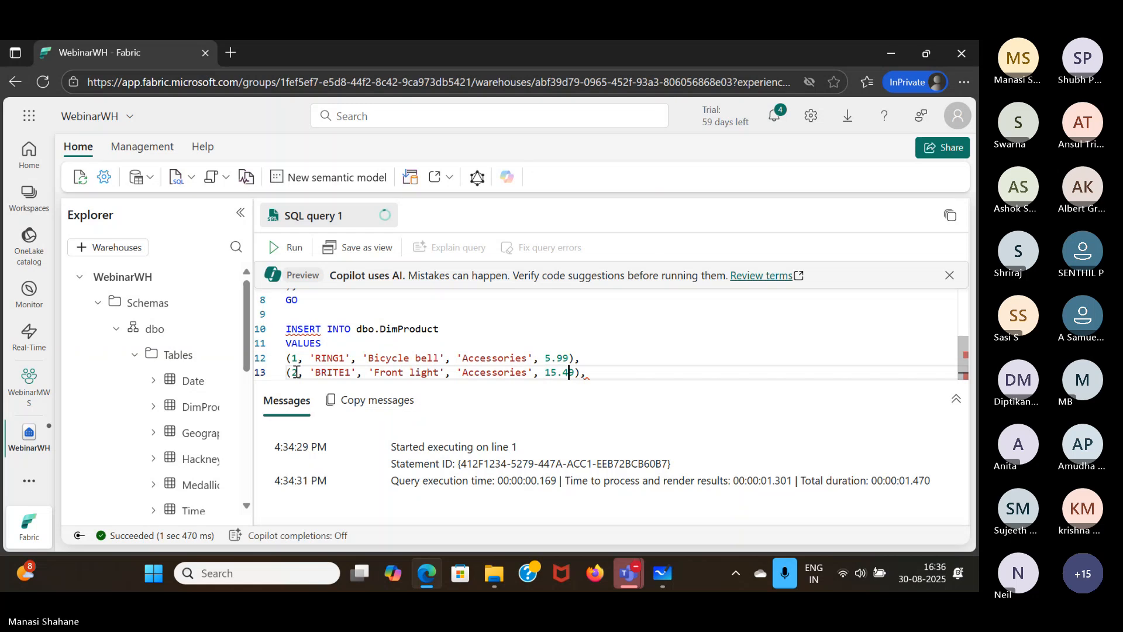
- Paste the copied 'Bicycle bell' row as a third row and end it with a semicolon instead of a comma
{"action": "key", "text": "Right"}
{"action": "key", "text": "Right"}
{"action": "key", "text": "Right"}
{"action": "key", "text": "Return"}
{"action": "type", "text": "(1, 'RING1', 'Bicycle bell', 'Accessories', 5.99),"}
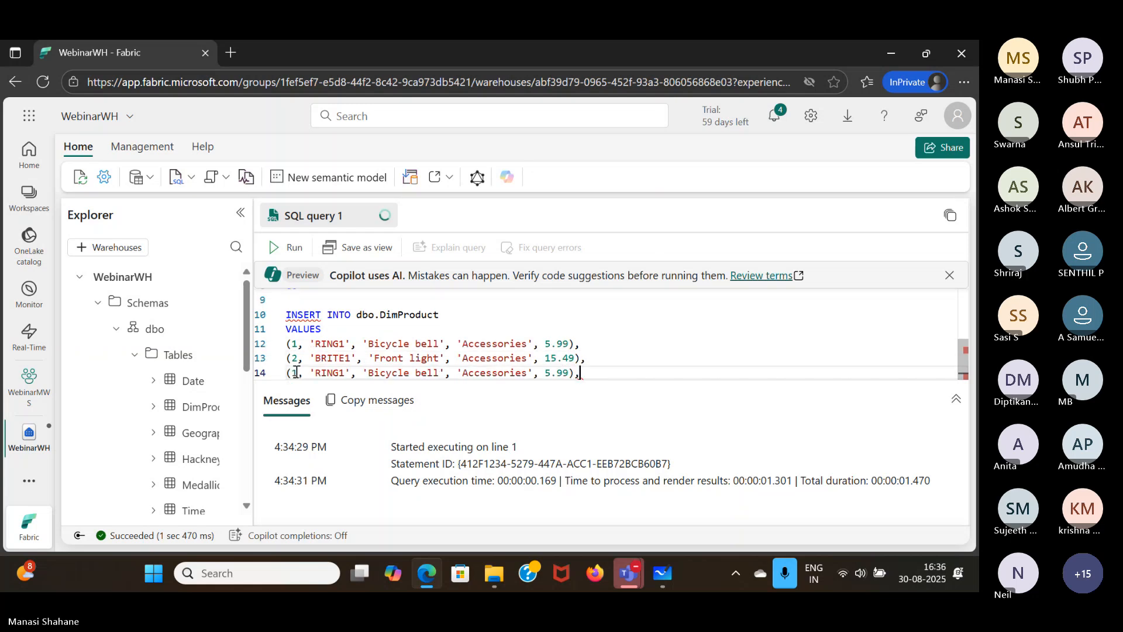
{"action": "key", "text": "BackSpace"}
{"action": "type", "text": ";"}
- Set the third row's product key to 3 and its alternate key to 'BRITE2'
{"action": "left_click", "coordinate": [297, 372]}
{"action": "key", "text": "BackSpace"}
{"action": "type", "text": "3"}
{"action": "key", "text": "Right"}
{"action": "key", "text": "Right"}
{"action": "key", "text": "Right"}
{"action": "key", "text": "ctrl+shift+Right"}
{"action": "type", "text": "BRITE2"}
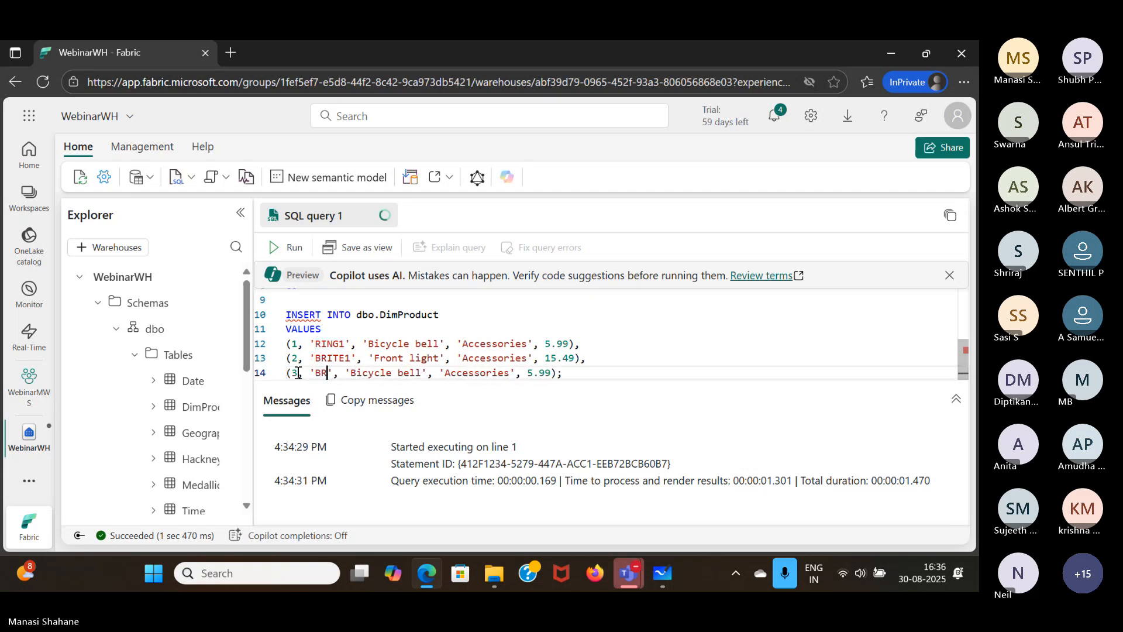
- Replace the product name in the third row with 'Rear light'
{"action": "key", "text": "Right"}
{"action": "key", "text": "Right"}
{"action": "key", "text": "Right"}
{"action": "key", "text": "Right"}
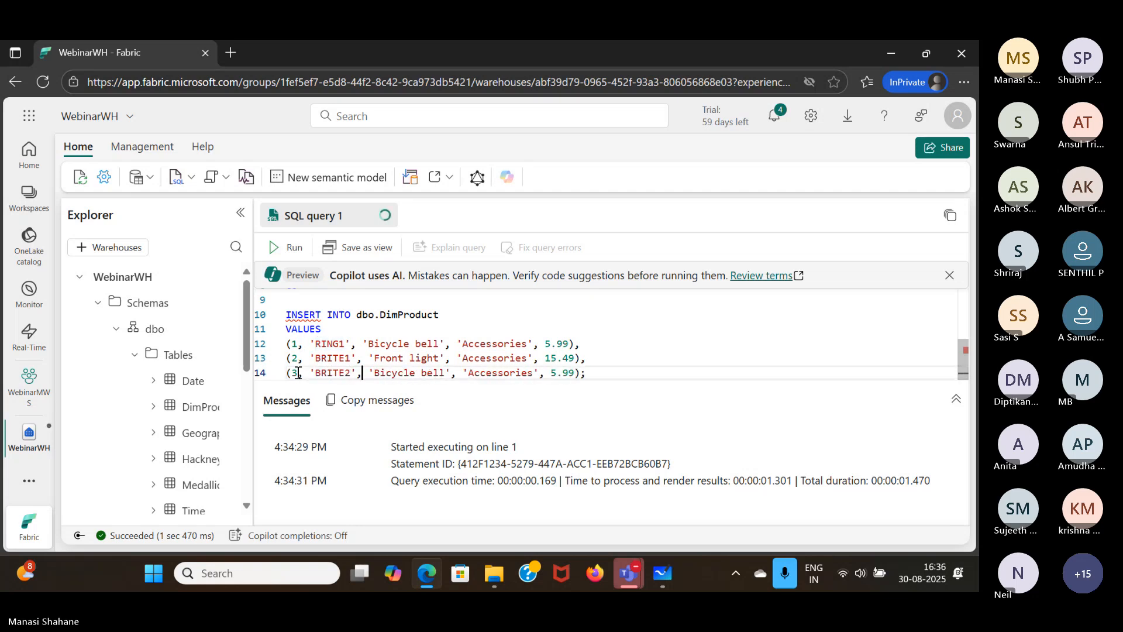
{"action": "key", "text": "shift+Right"}
{"action": "key", "text": "shift+Right"}
{"action": "key", "text": "shift+Right"}
{"action": "key", "text": "shift+Right"}
{"action": "key", "text": "shift+Right"}
{"action": "key", "text": "shift+Right"}
{"action": "key", "text": "shift+Right"}
{"action": "key", "text": "shift+Right"}
{"action": "key", "text": "shift+Right"}
{"action": "key", "text": "shift+Right"}
{"action": "key", "text": "shift+Right"}
{"action": "key", "text": "shift+Right"}
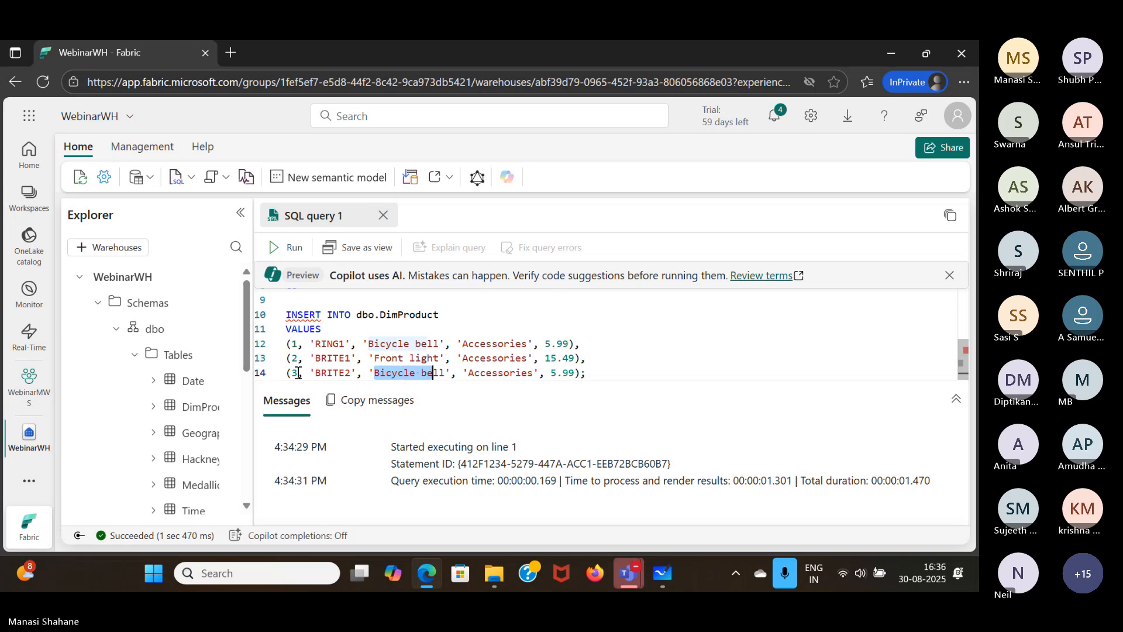
{"action": "type", "text": "Rear light"}
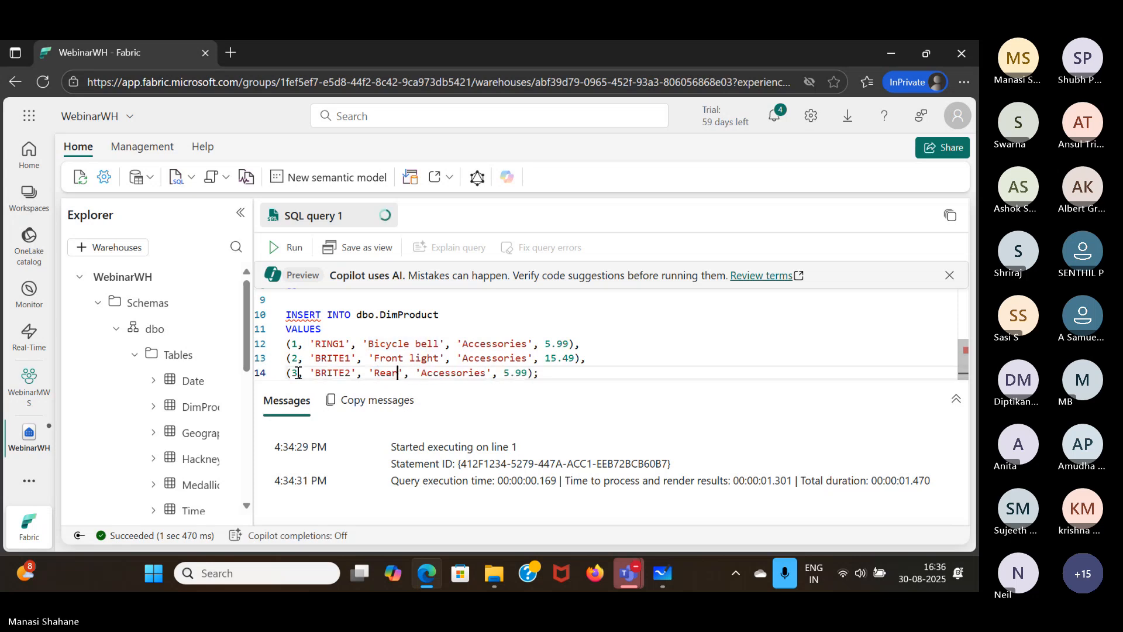
- Set the list price in the third row to 15.99
{"action": "key", "text": "Right"}
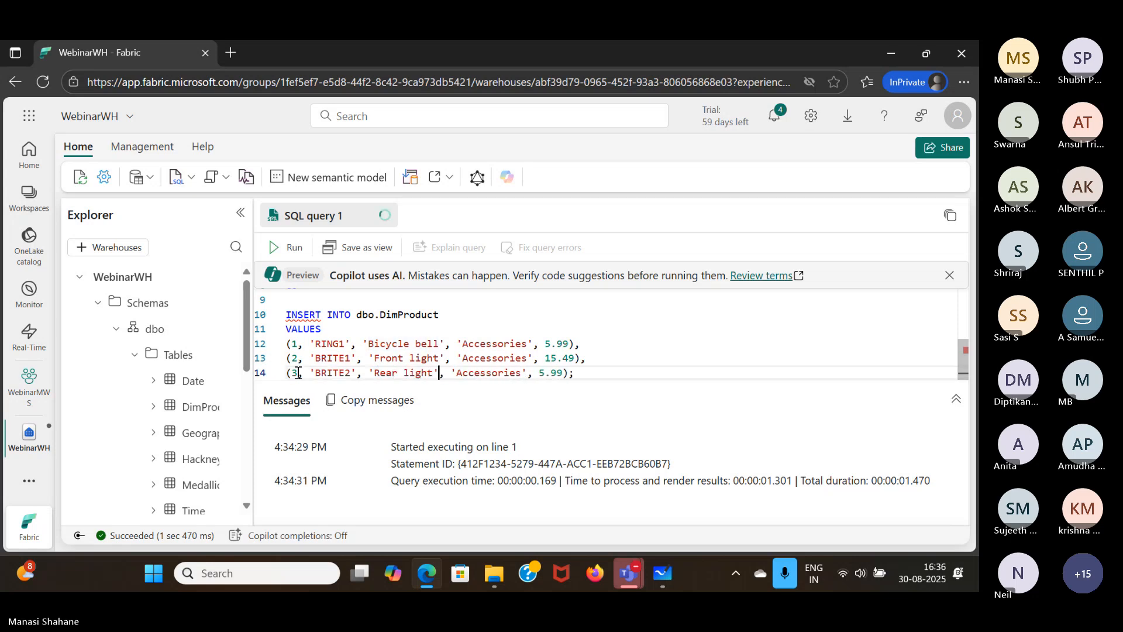
{"action": "key", "text": "Right"}
{"action": "key", "text": "Right"}
{"action": "key", "text": "Right"}
{"action": "key", "text": "Right"}
{"action": "key", "text": "Right"}
{"action": "key", "text": "Right"}
{"action": "key", "text": "Right"}
{"action": "key", "text": "Right"}
{"action": "key", "text": "Right"}
{"action": "key", "text": "Right"}
{"action": "key", "text": "Right"}
{"action": "key", "text": "Right"}
{"action": "key", "text": "Right"}
{"action": "key", "text": "Right"}
{"action": "key", "text": "Right"}
{"action": "key", "text": "Right"}
{"action": "key", "text": "Right"}
{"action": "type", "text": "1"}
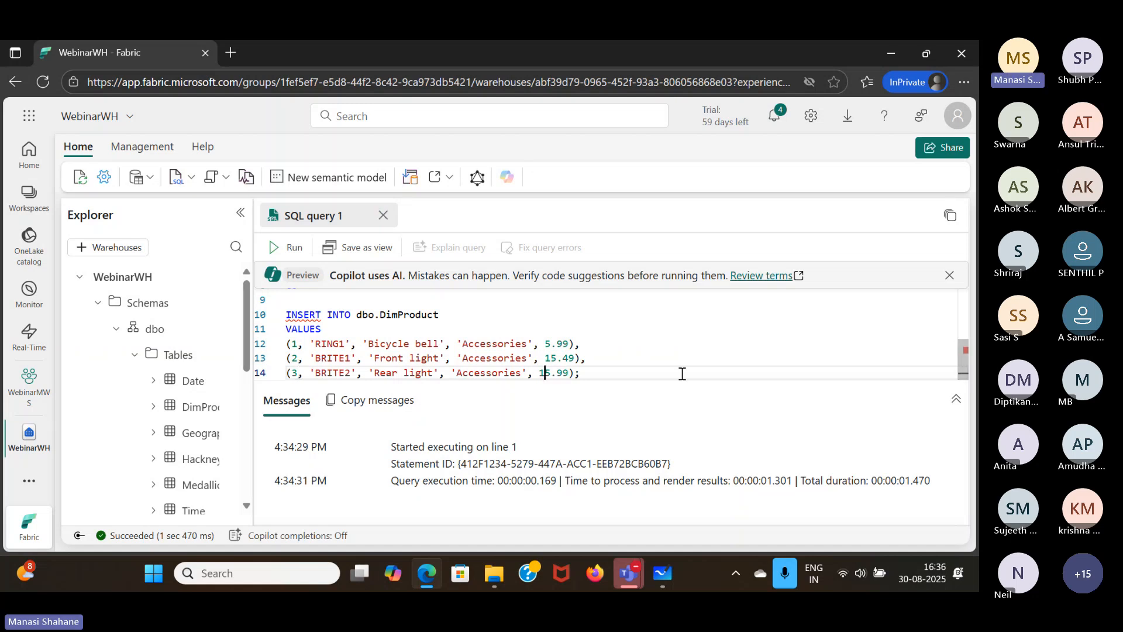
- Add GO on a new line beneath the rows and select the whole INSERT block from INSERT INTO through GO
{"action": "left_click", "coordinate": [598, 372]}
{"action": "key", "text": "Return"}
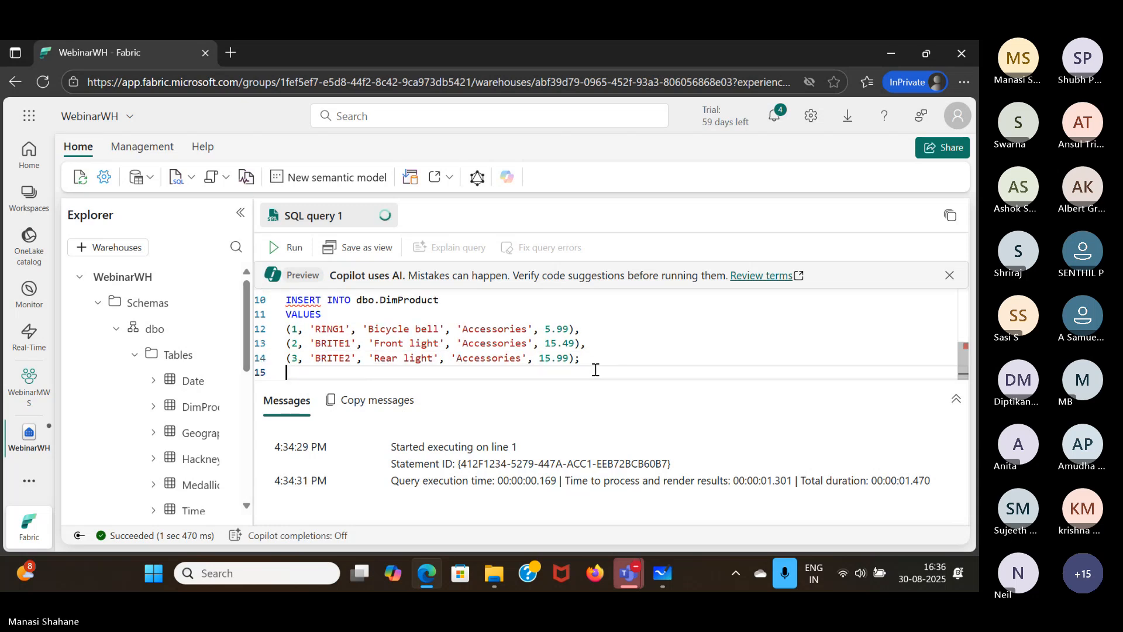
{"action": "type", "text": "GO"}
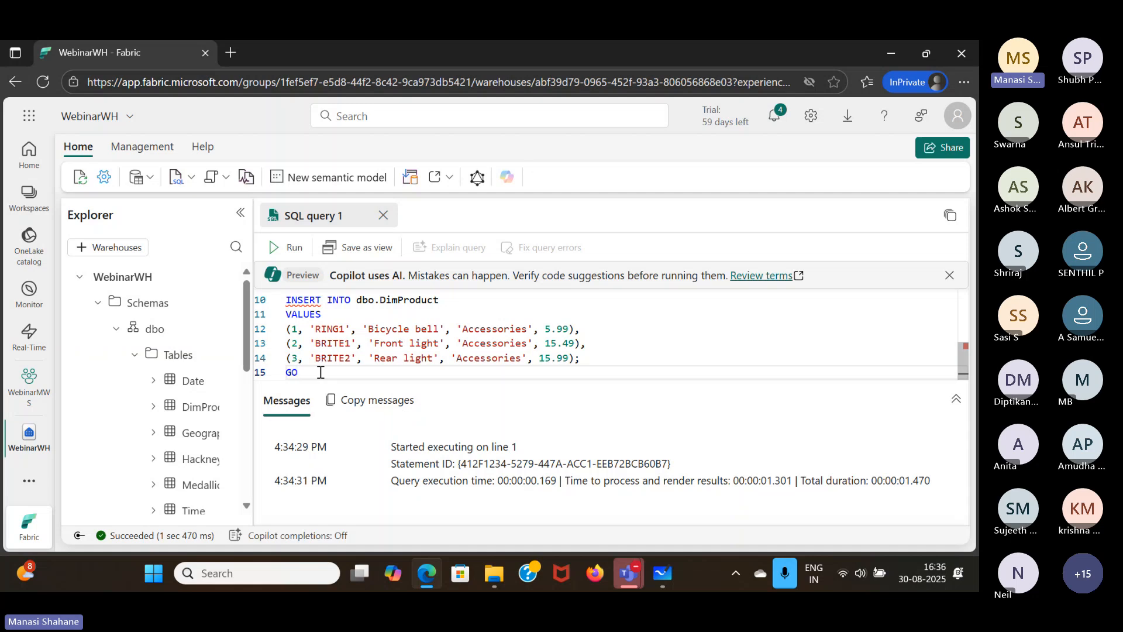
{"action": "left_click_drag", "start_coordinate": [298, 373], "coordinate": [280, 305]}
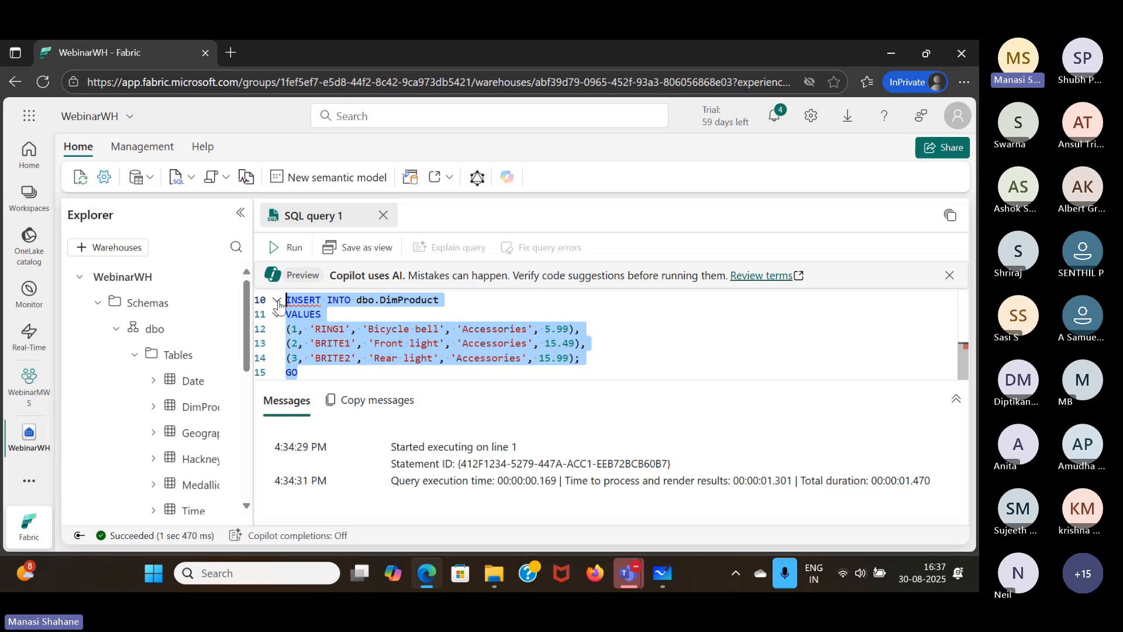
- Run the selected INSERT block and check the table's contents with the query SELECT * FROM dbo.DimProduct;
{"action": "left_click", "coordinate": [284, 256]}
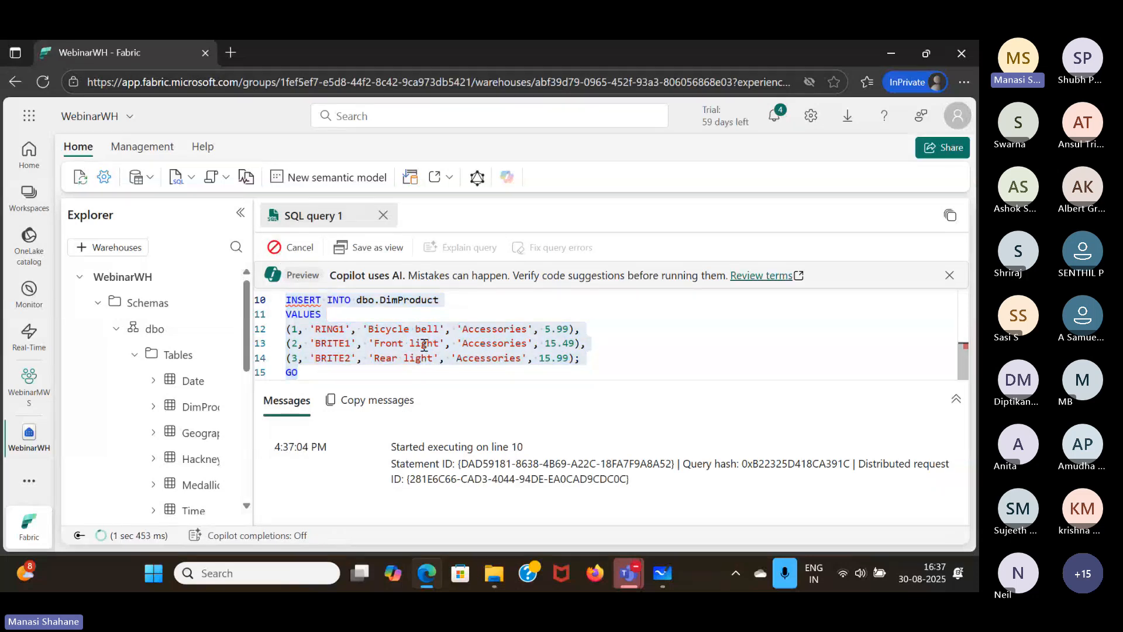
{"action": "left_click", "coordinate": [322, 379]}
{"action": "key", "text": "Return"}
{"action": "key", "text": "Return"}
{"action": "type", "text": "SELECT"}
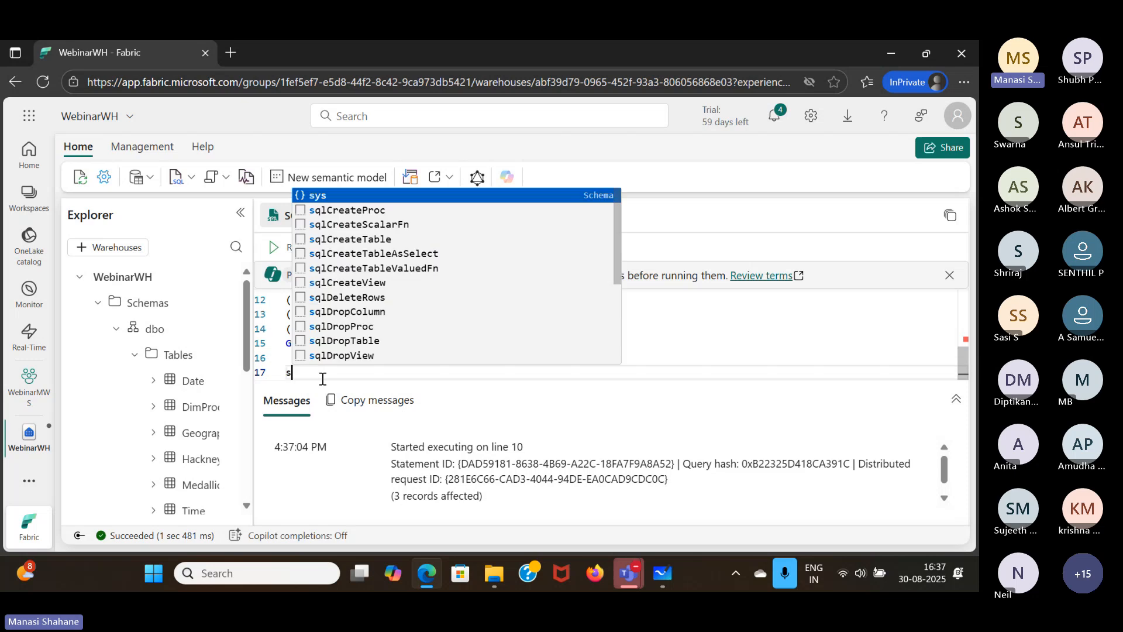
{"action": "type", "text": " * "}
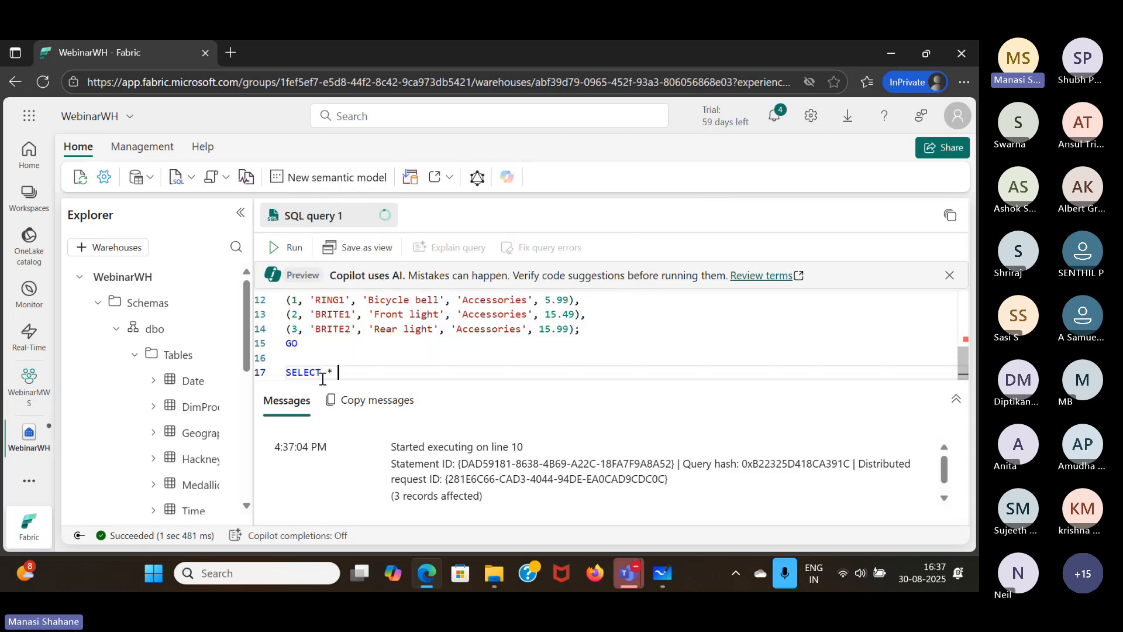
{"action": "type", "text": "FROM dbo.D"}
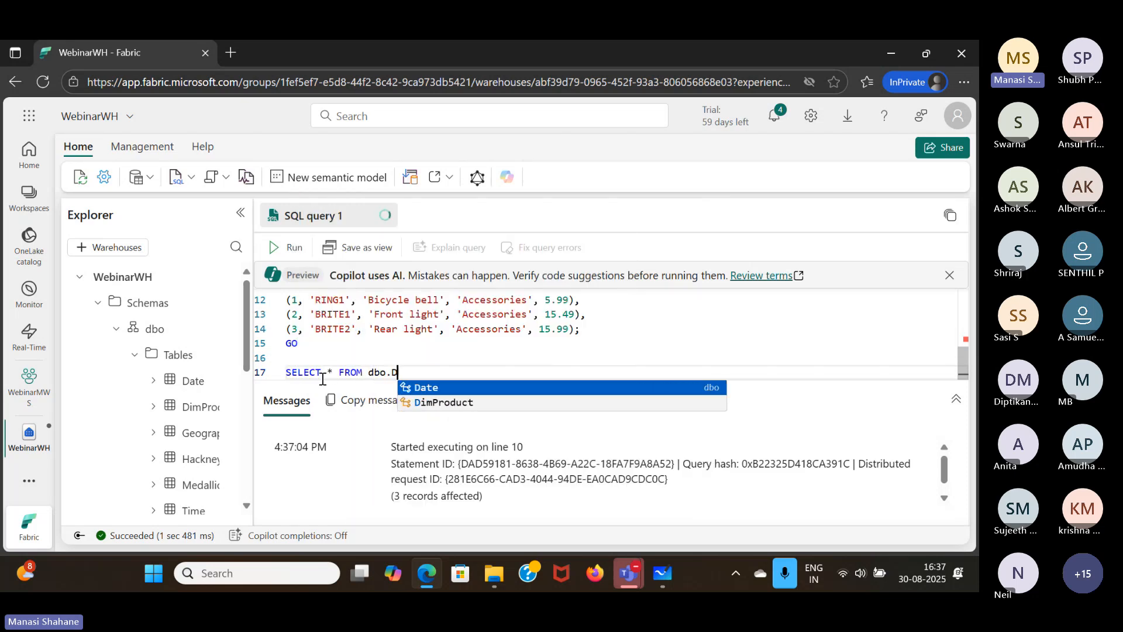
{"action": "key", "text": "Down"}
{"action": "key", "text": "Tab"}
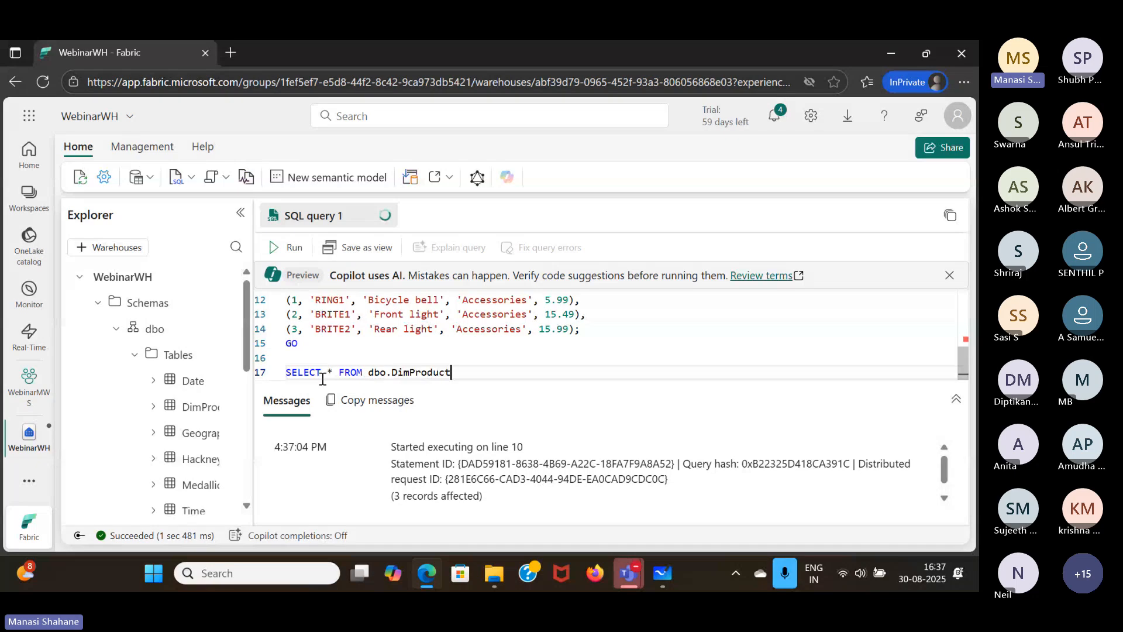
{"action": "type", "text": ";"}
{"action": "key", "text": "shift+Home"}
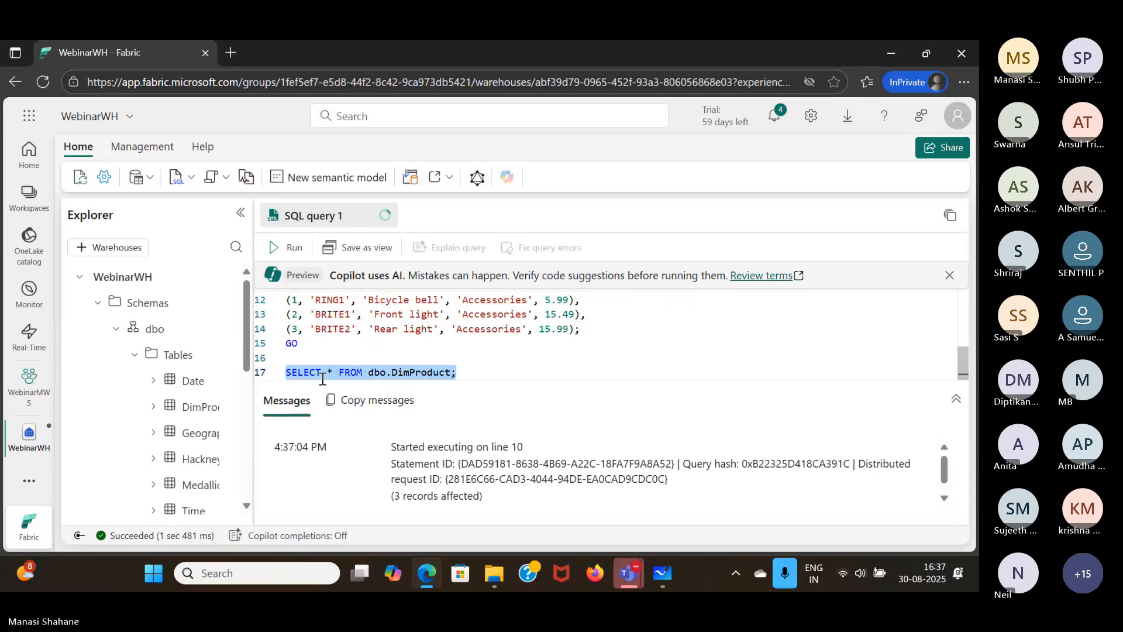
{"action": "left_click", "coordinate": [300, 257]}
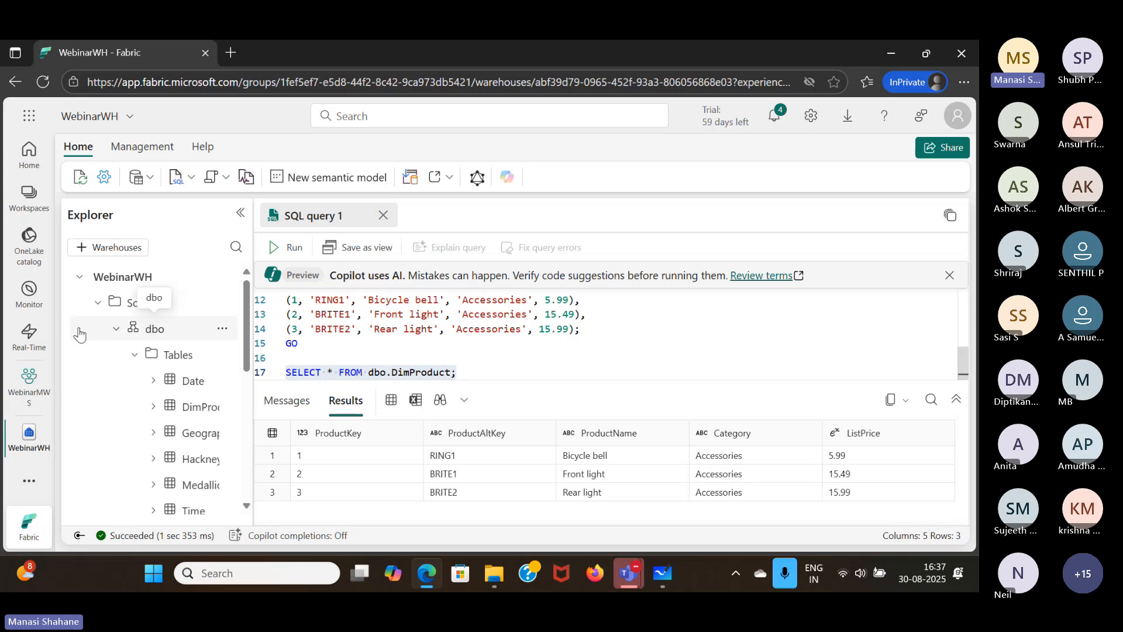
- Open the Real-Time hub, dismiss its welcome message and display the available data sources
{"action": "left_click", "coordinate": [34, 393]}
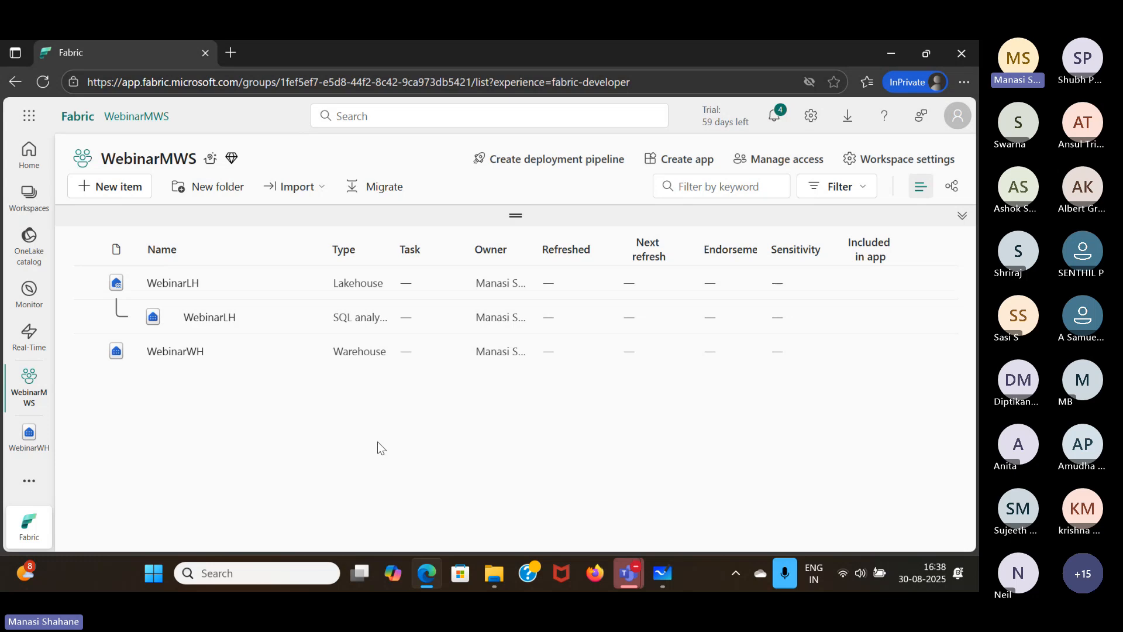
{"action": "left_click", "coordinate": [29, 336]}
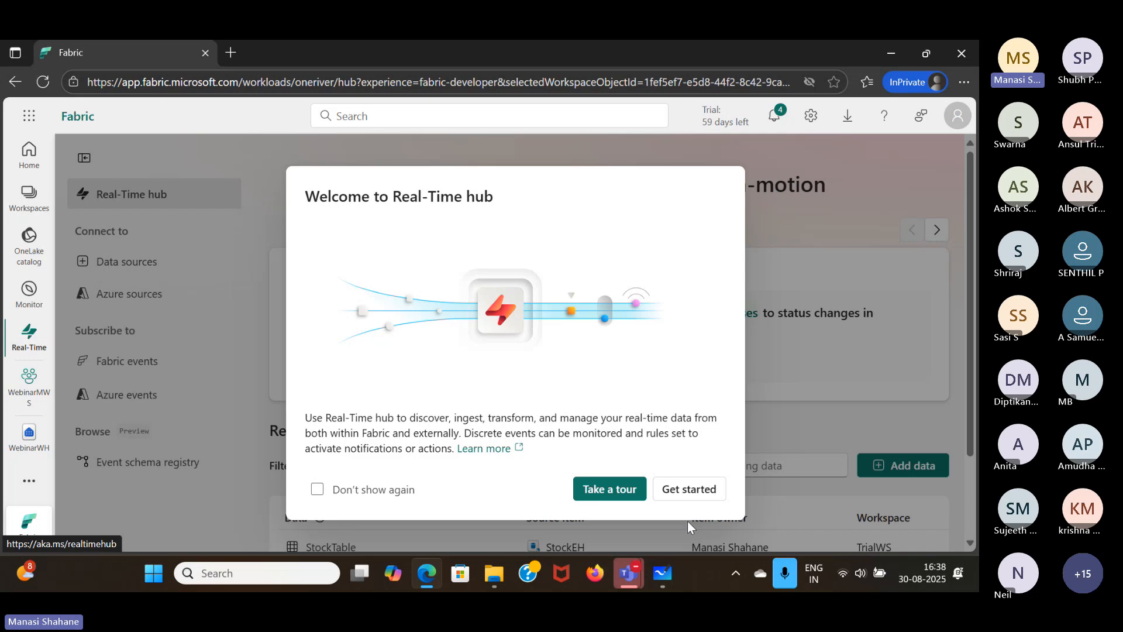
{"action": "left_click", "coordinate": [688, 490]}
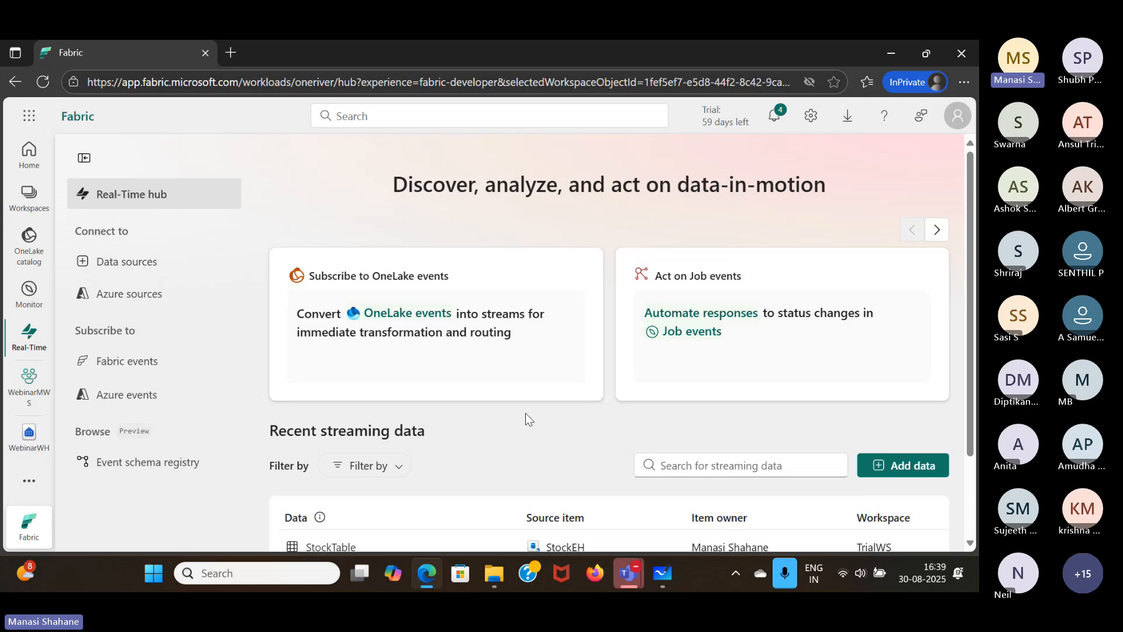
{"action": "left_click", "coordinate": [159, 269]}
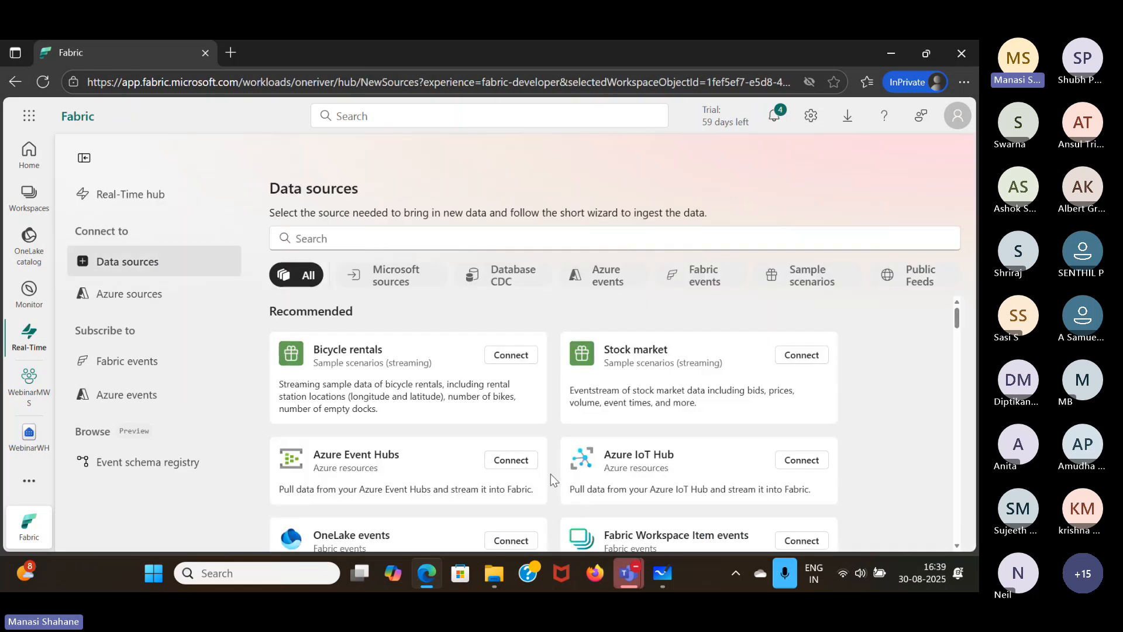
- Start a connection to the Stock market sample scenario and set its source name to stock
{"action": "scroll", "coordinate": [702, 376], "scroll_direction": "down", "scroll_amount": 3}
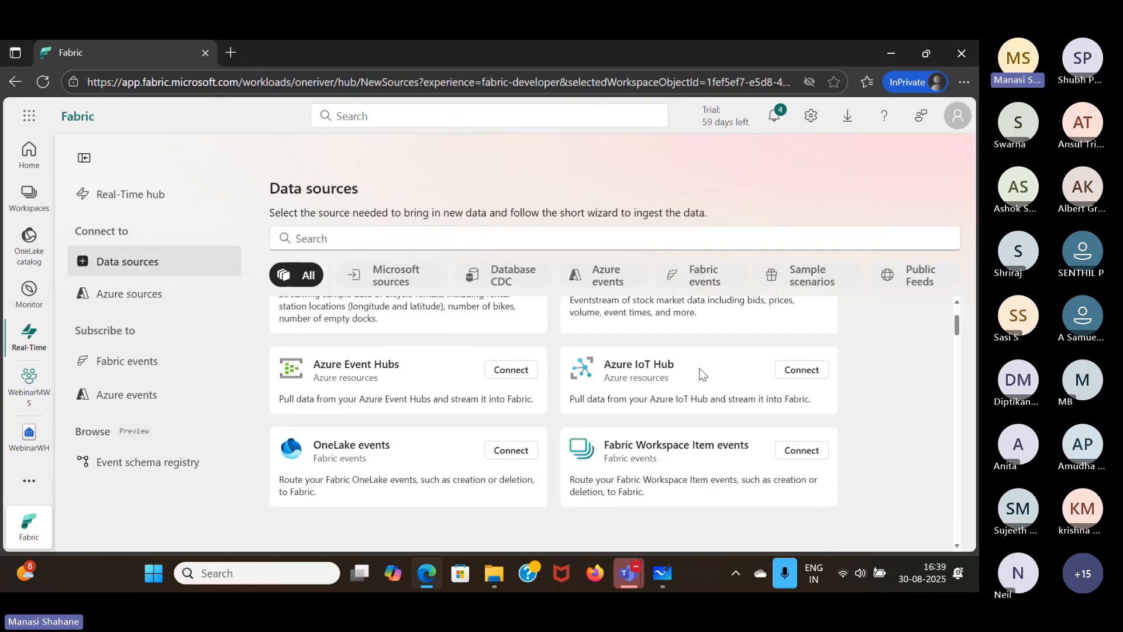
{"action": "scroll", "coordinate": [702, 376], "scroll_direction": "up", "scroll_amount": 1}
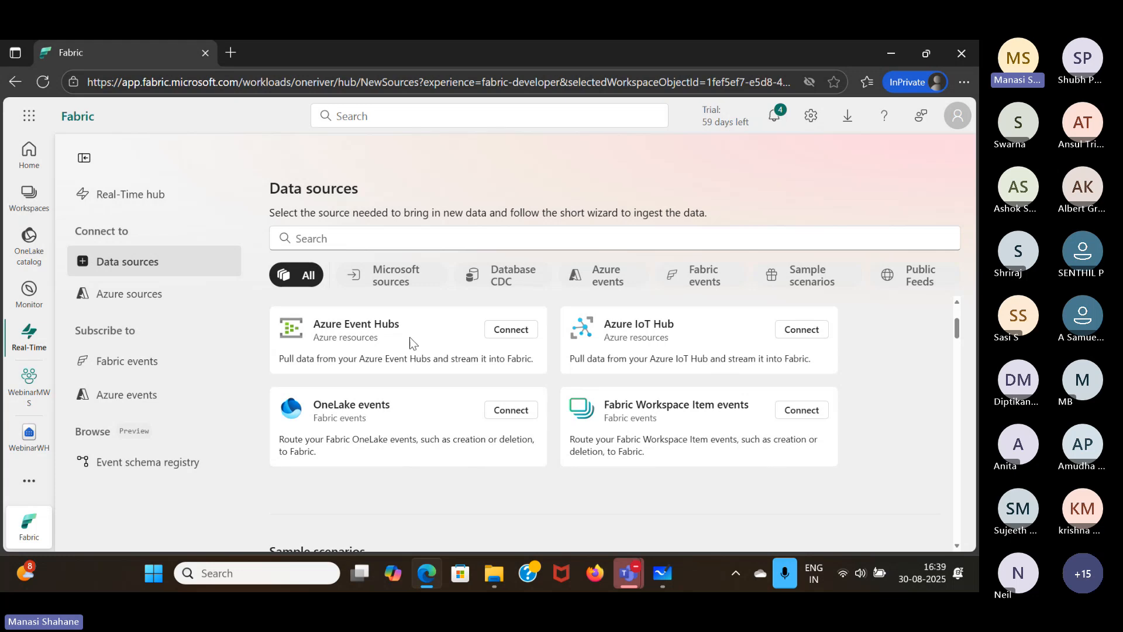
{"action": "scroll", "coordinate": [419, 344], "scroll_direction": "up", "scroll_amount": 1}
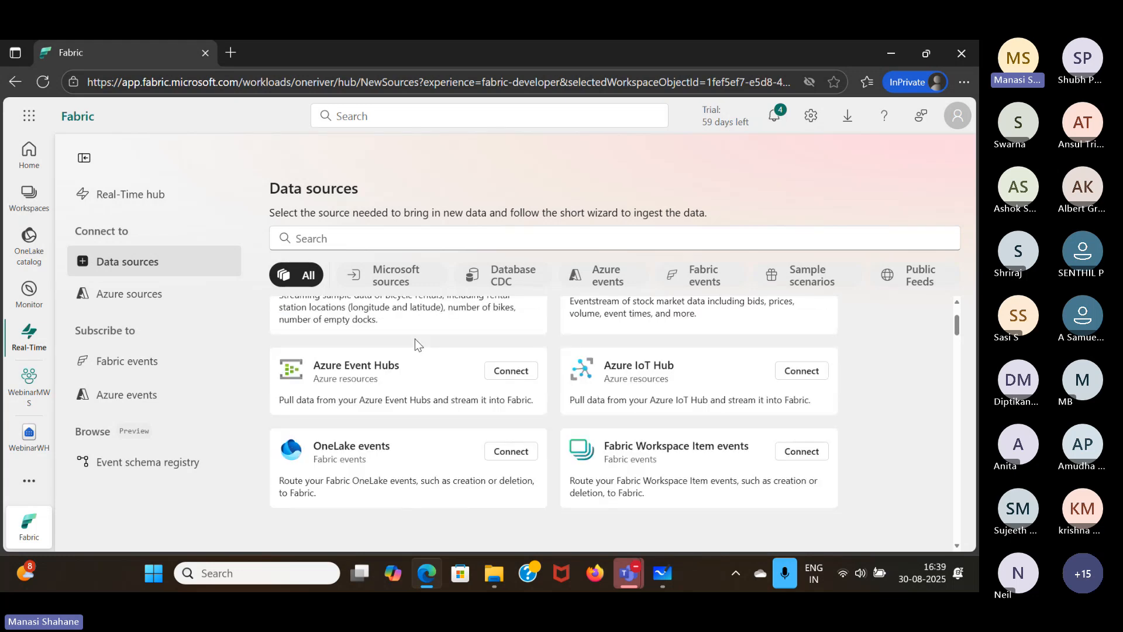
{"action": "scroll", "coordinate": [416, 338], "scroll_direction": "up", "scroll_amount": 1}
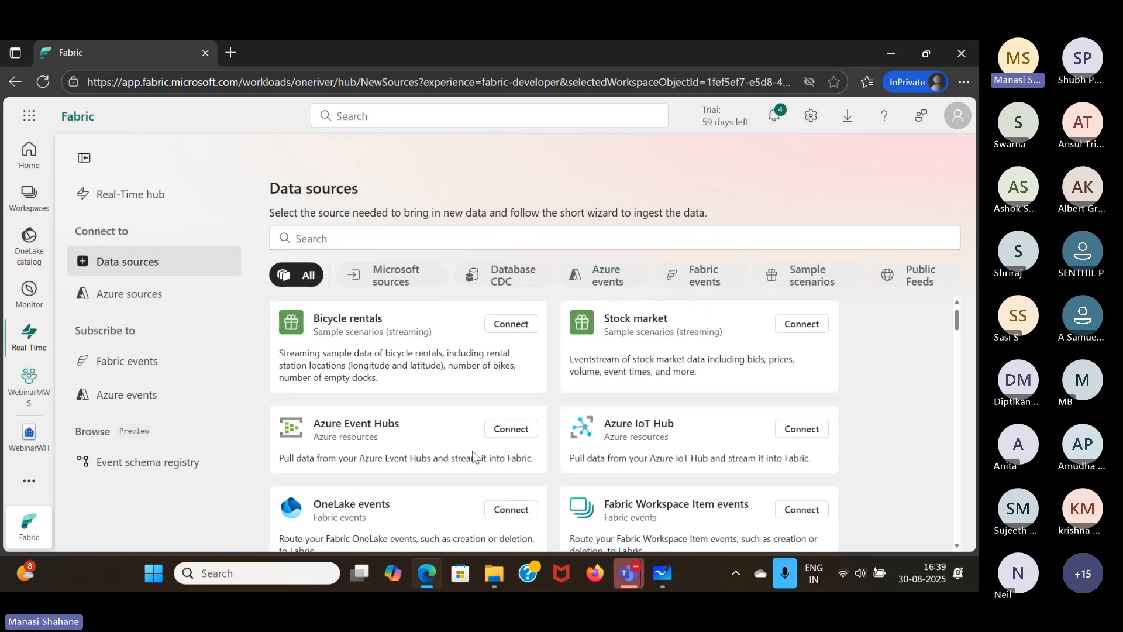
{"action": "scroll", "coordinate": [474, 456], "scroll_direction": "up", "scroll_amount": 1}
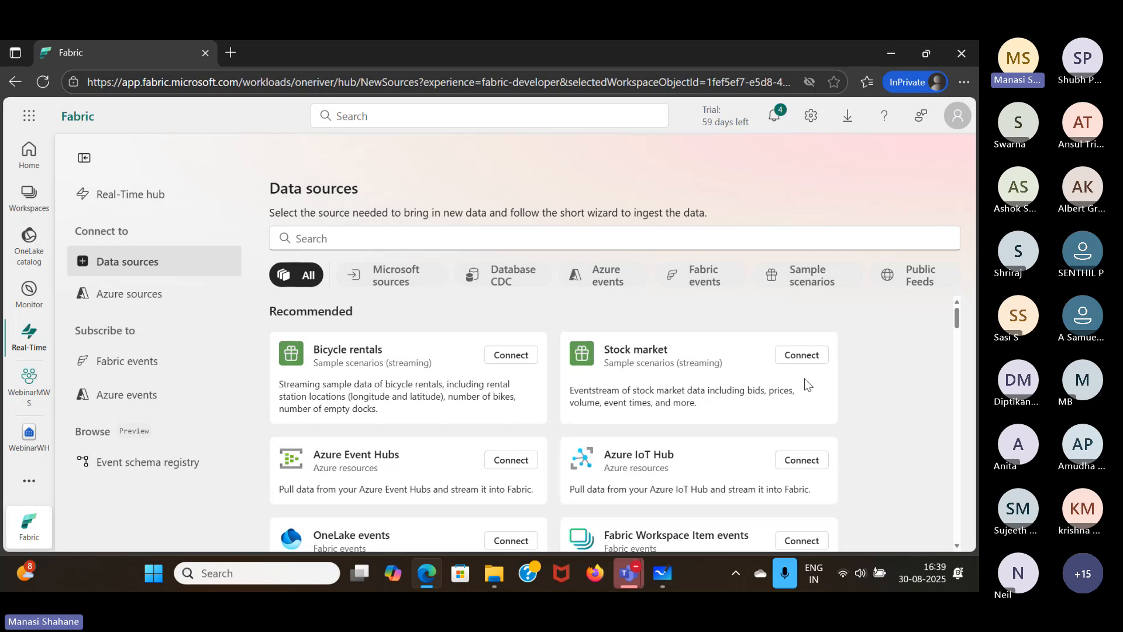
{"action": "left_click", "coordinate": [802, 355]}
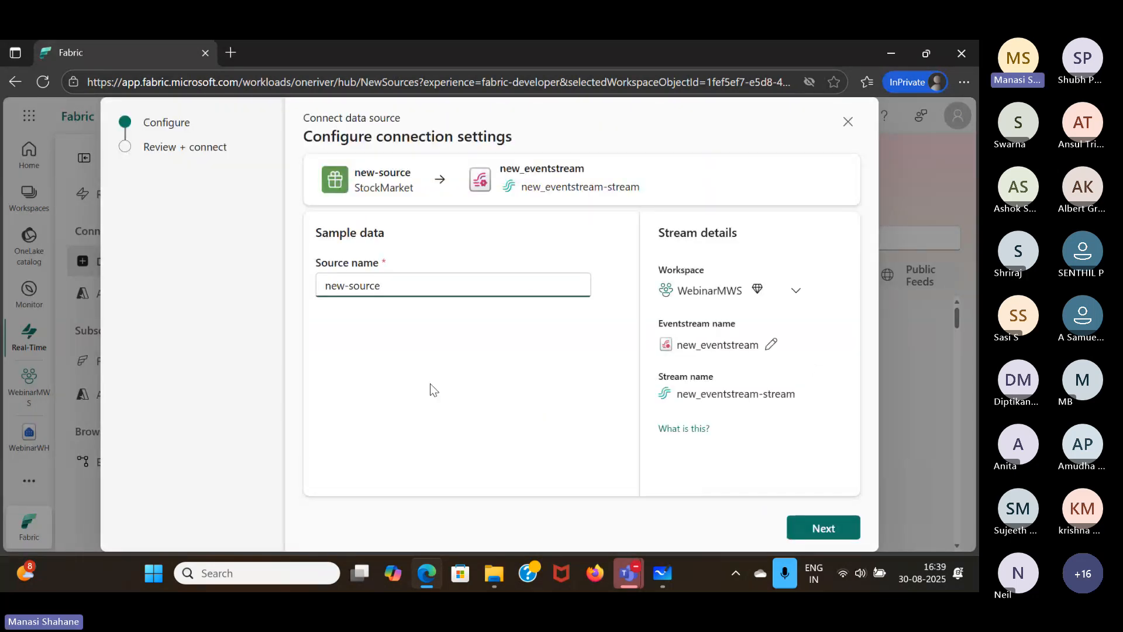
{"action": "key", "text": "BackSpace"}
{"action": "key", "text": "BackSpace"}
{"action": "key", "text": "BackSpace"}
{"action": "key", "text": "BackSpace"}
{"action": "key", "text": "BackSpace"}
{"action": "key", "text": "BackSpace"}
{"action": "key", "text": "BackSpace"}
{"action": "key", "text": "BackSpace"}
{"action": "key", "text": "BackSpace"}
{"action": "key", "text": "BackSpace"}
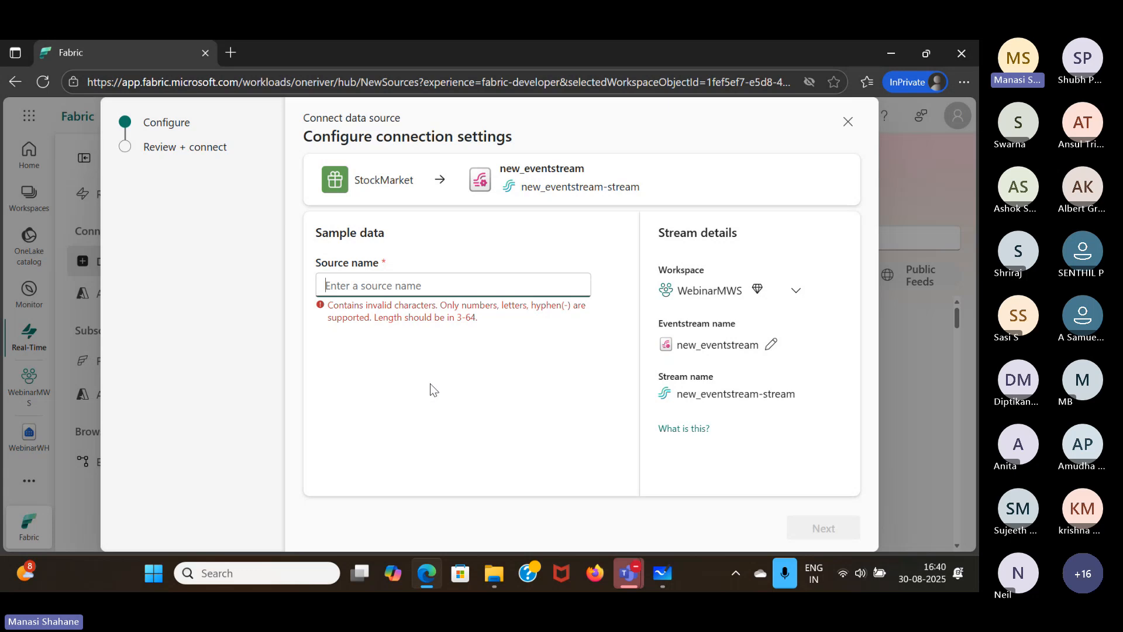
{"action": "type", "text": "stoc"}
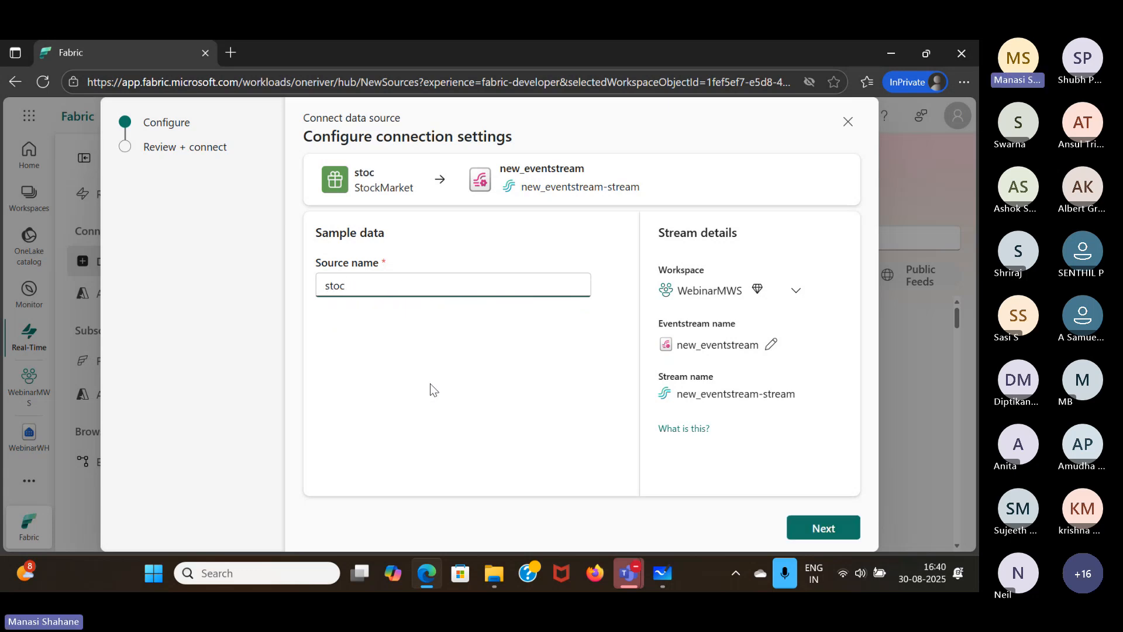
{"action": "type", "text": "k-data"}
{"action": "key", "text": "BackSpace"}
{"action": "key", "text": "BackSpace"}
{"action": "key", "text": "BackSpace"}
{"action": "key", "text": "BackSpace"}
{"action": "key", "text": "BackSpace"}
- Rename the connection's eventstream as stock-data
{"action": "left_click", "coordinate": [771, 344]}
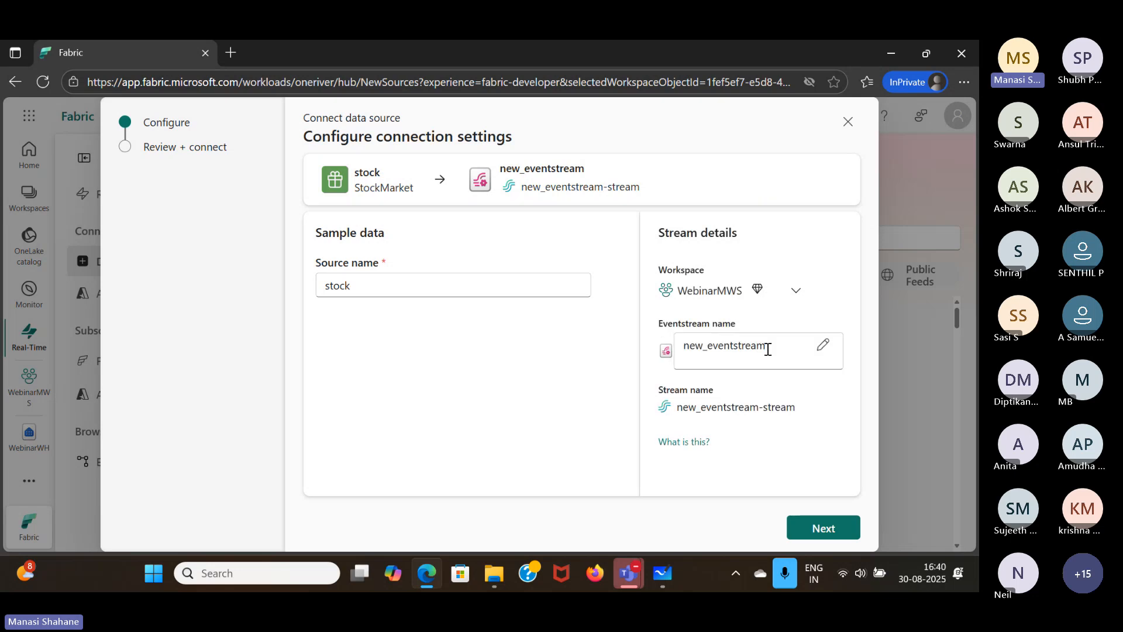
{"action": "key", "text": "ctrl+a"}
{"action": "type", "text": "s"}
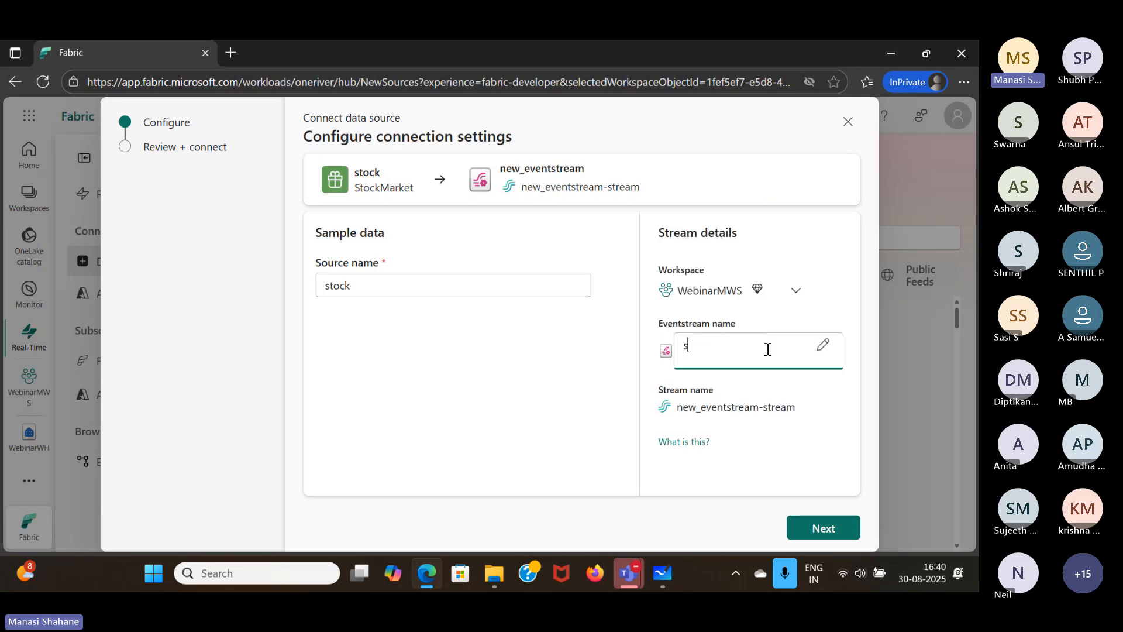
{"action": "type", "text": "tock-data"}
{"action": "left_click", "coordinate": [785, 460]}
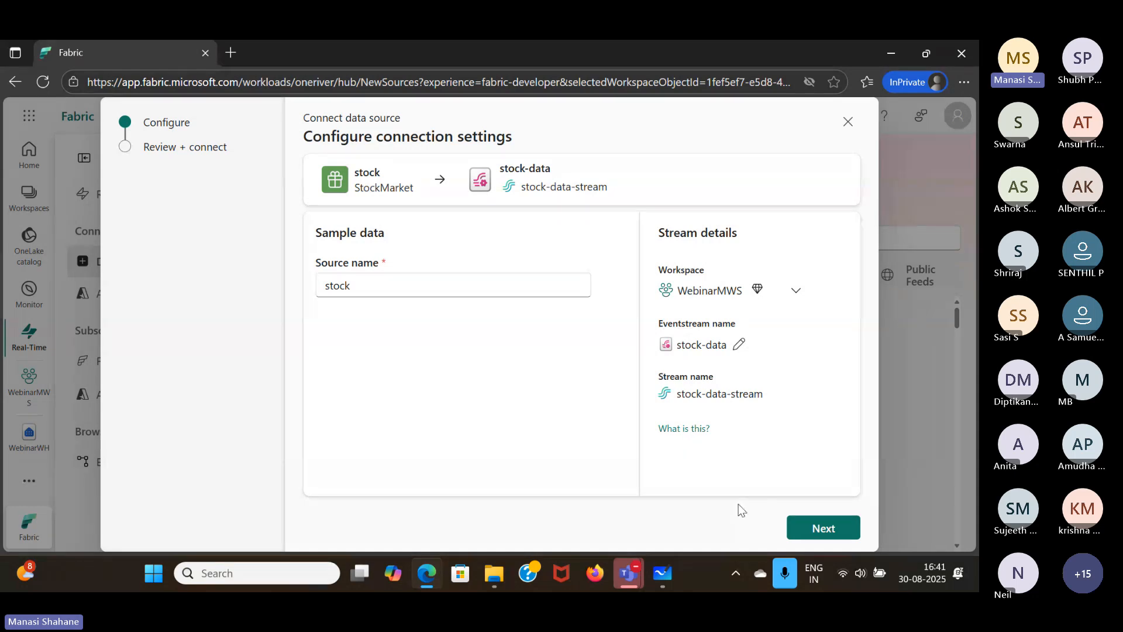
- Review and connect the stock source to the stock-data eventstream, and open that eventstream
{"action": "left_click", "coordinate": [794, 537]}
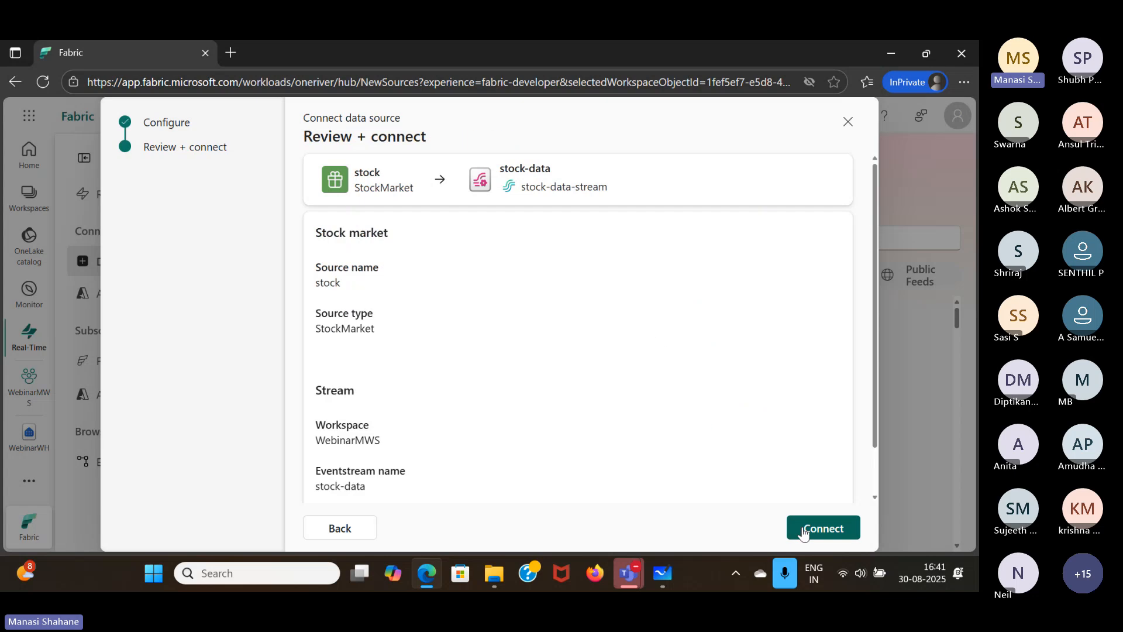
{"action": "scroll", "coordinate": [657, 336], "scroll_direction": "down", "scroll_amount": 2}
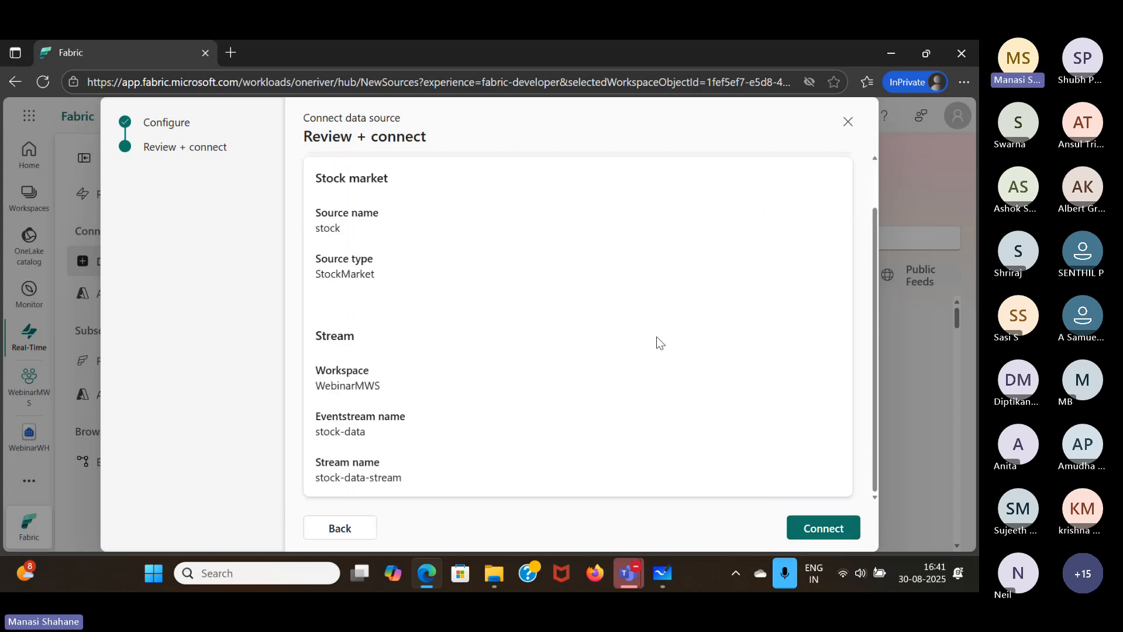
{"action": "left_click", "coordinate": [812, 528]}
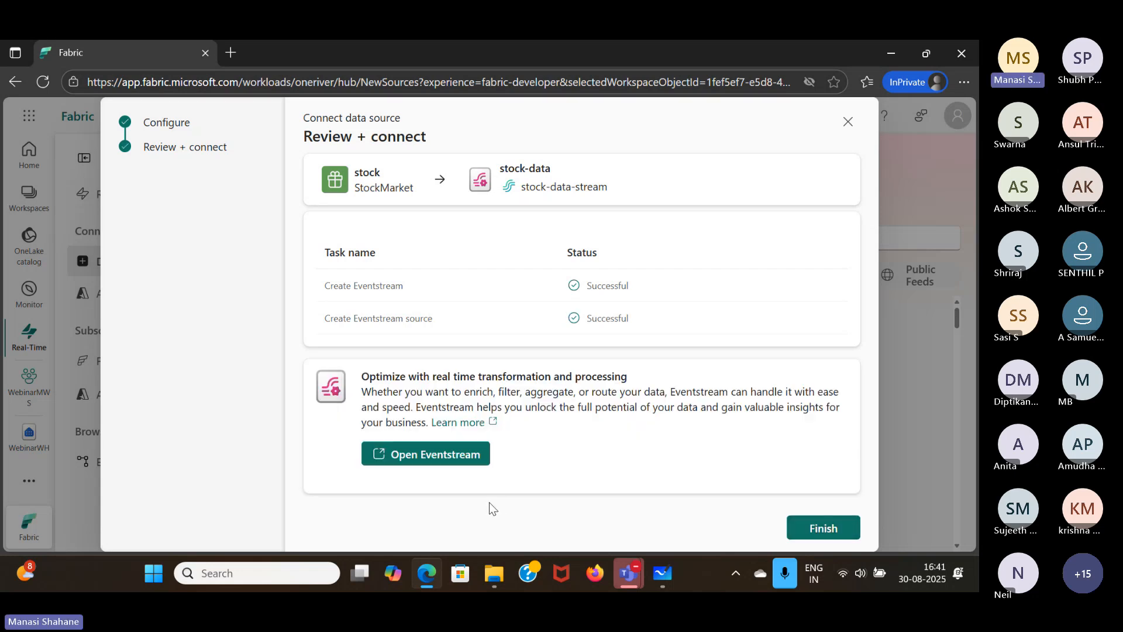
{"action": "left_click", "coordinate": [459, 456]}
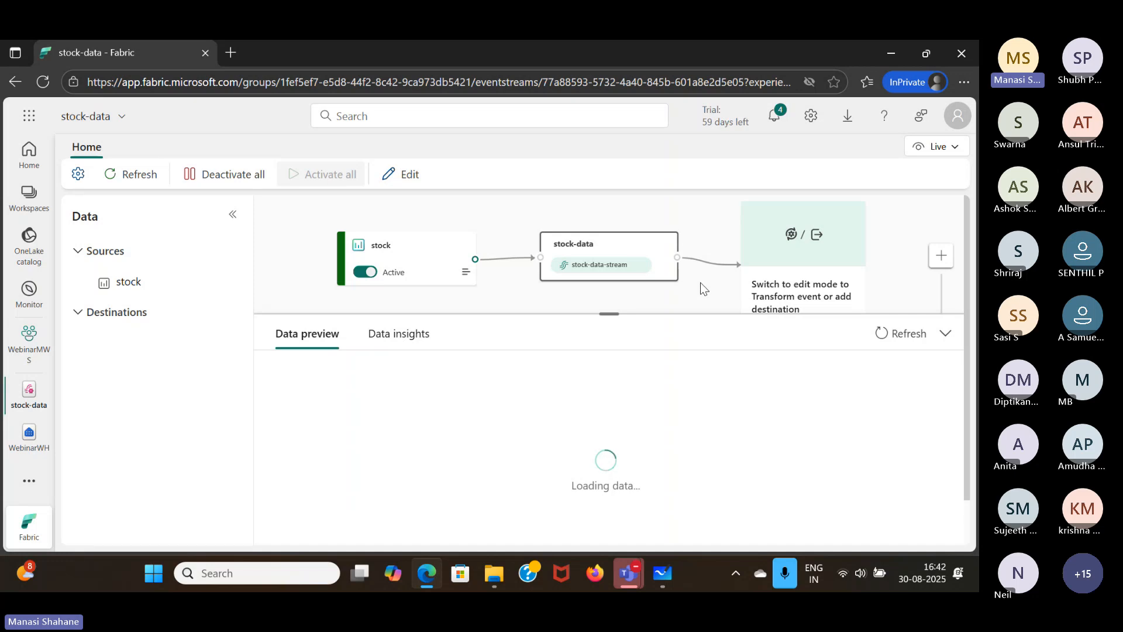
- Create an Eventhouse named StockEH in the WebinarMWS workspace and dismiss its welcome message and guided tour
{"action": "left_click", "coordinate": [27, 342]}
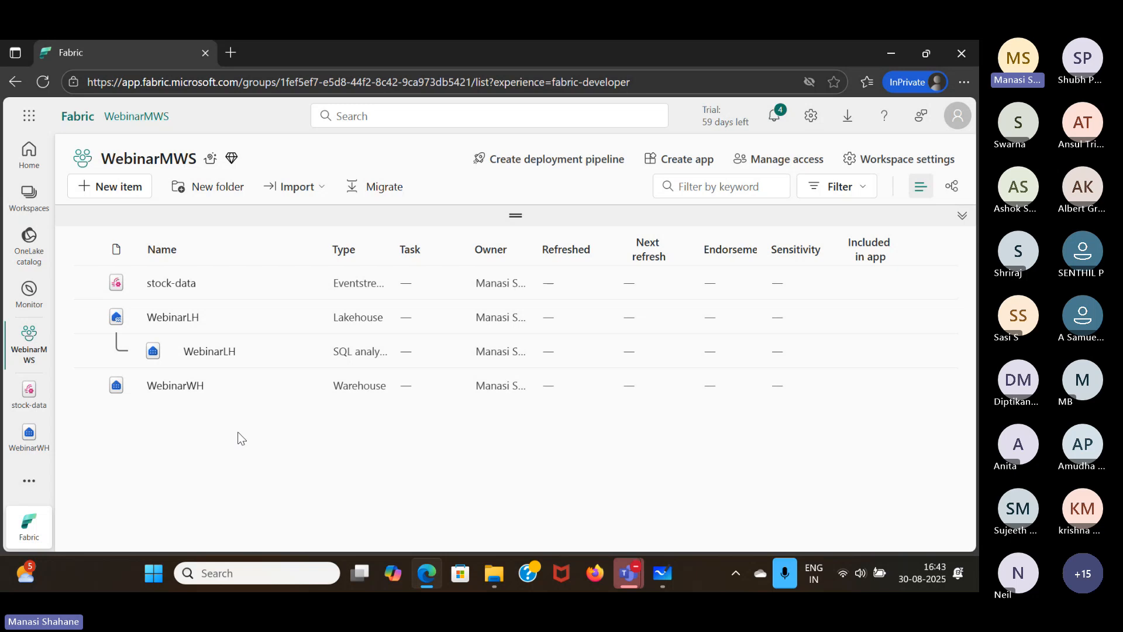
{"action": "left_click", "coordinate": [111, 190]}
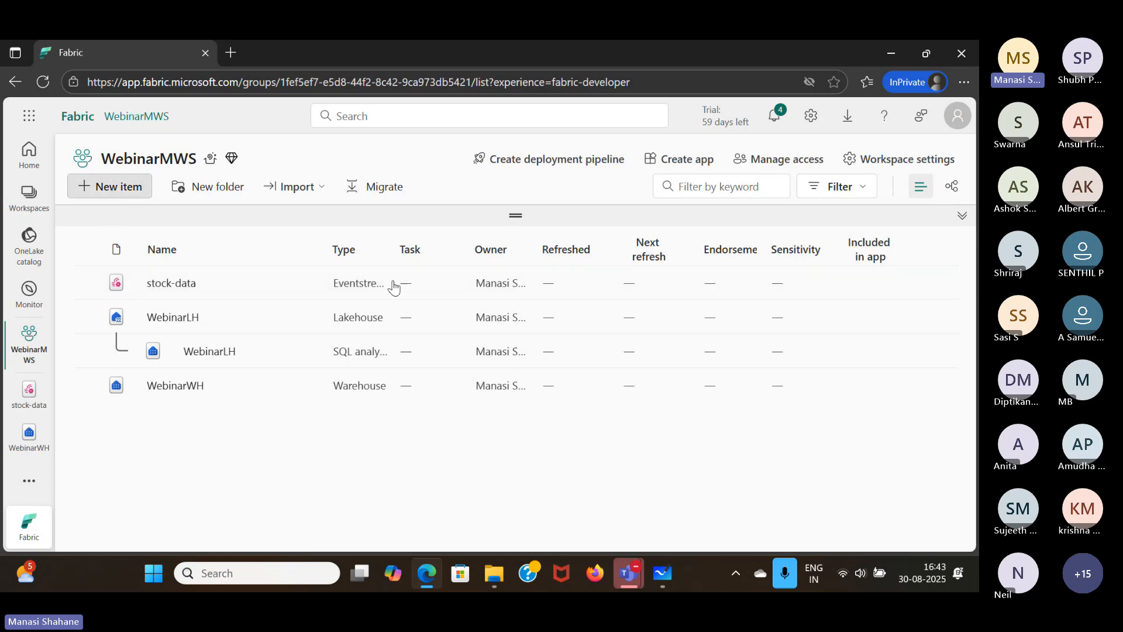
{"action": "scroll", "coordinate": [621, 439], "scroll_direction": "down", "scroll_amount": 8}
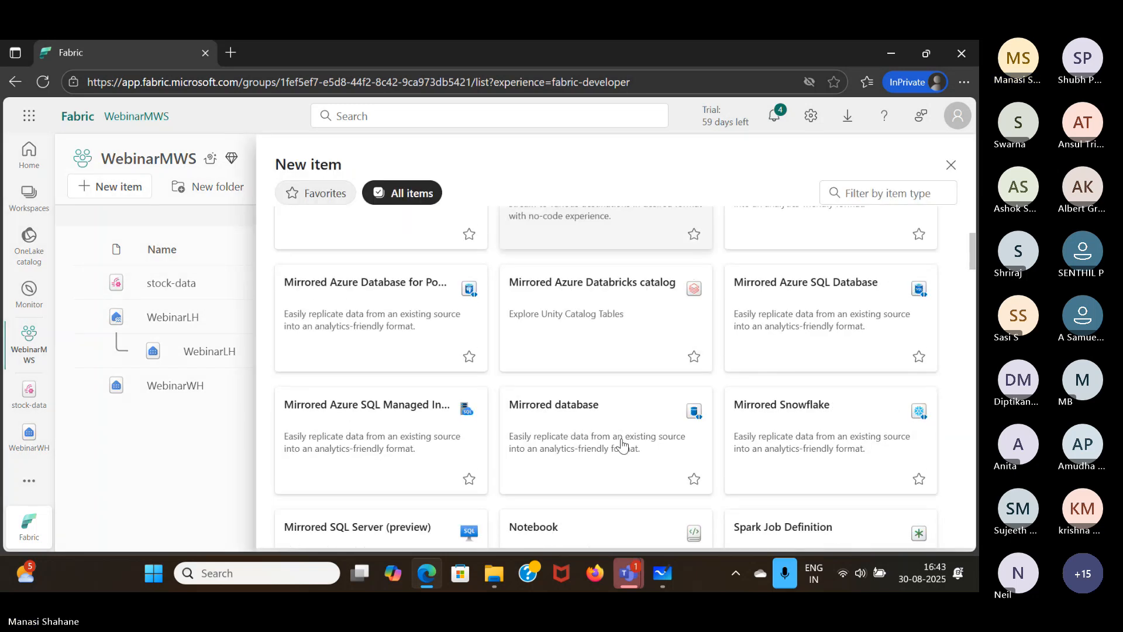
{"action": "scroll", "coordinate": [621, 445], "scroll_direction": "down", "scroll_amount": 5}
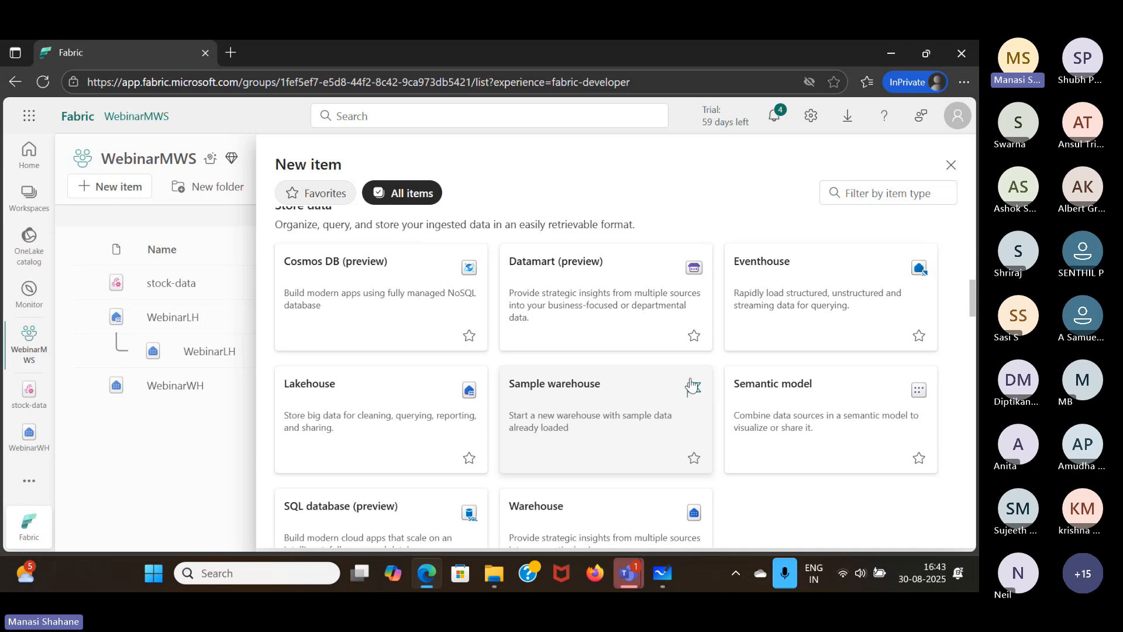
{"action": "left_click", "coordinate": [768, 301]}
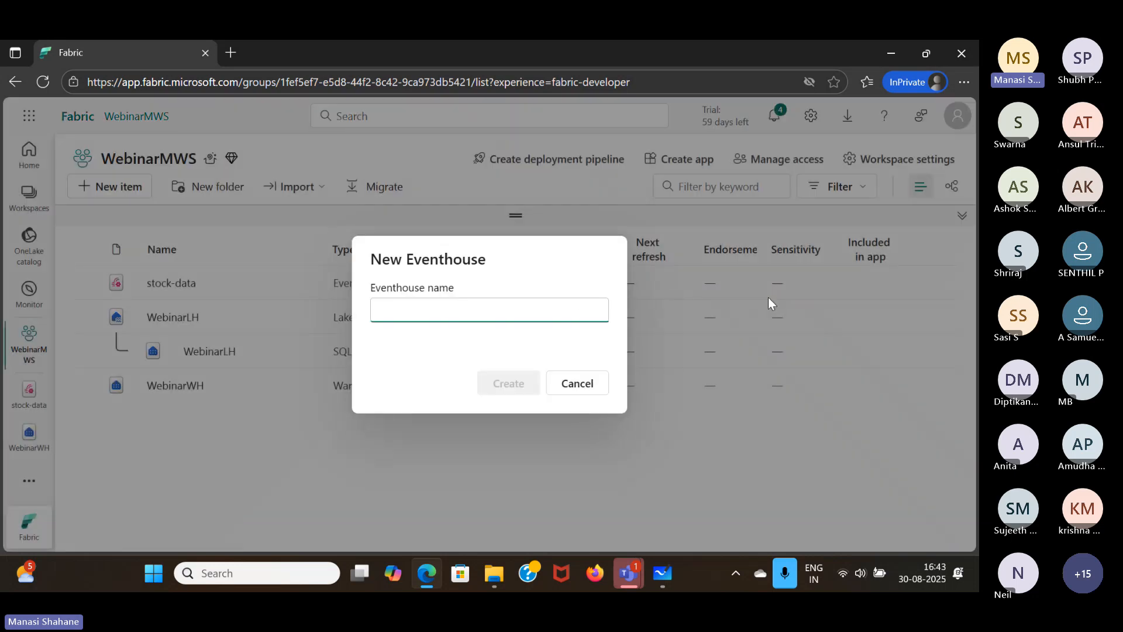
{"action": "type", "text": "StockEH"}
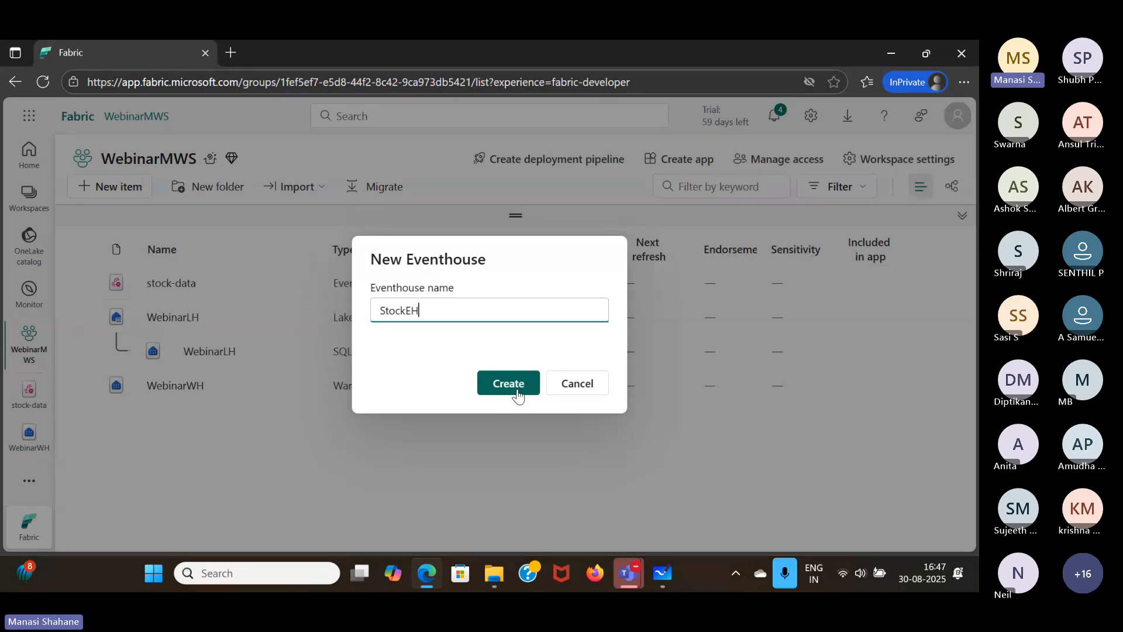
{"action": "left_click", "coordinate": [509, 384]}
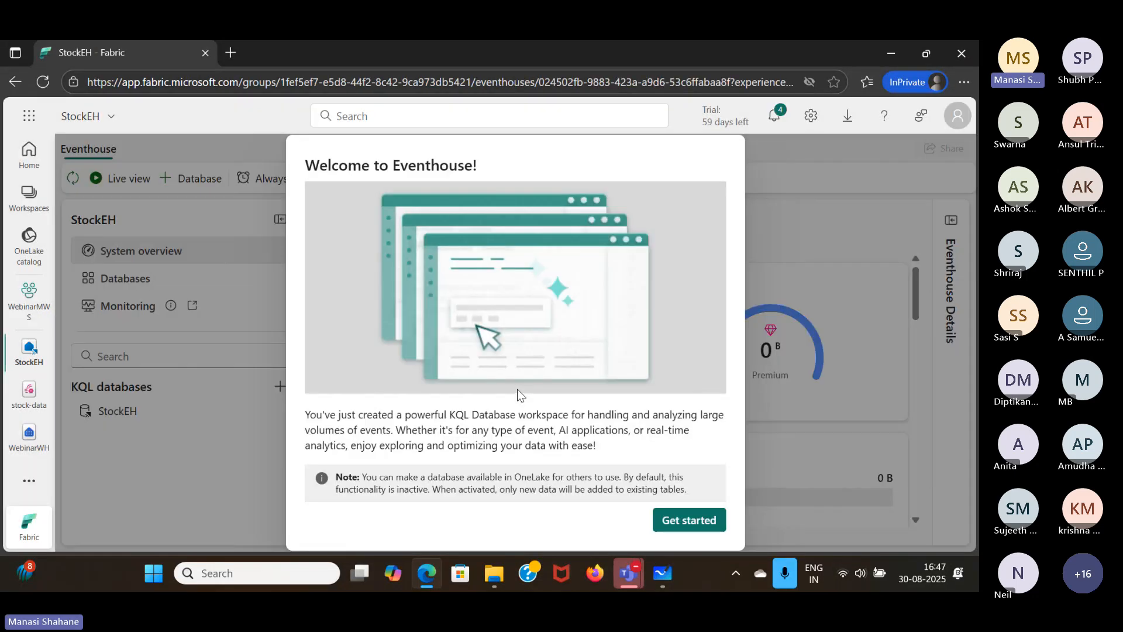
{"action": "left_click", "coordinate": [683, 521]}
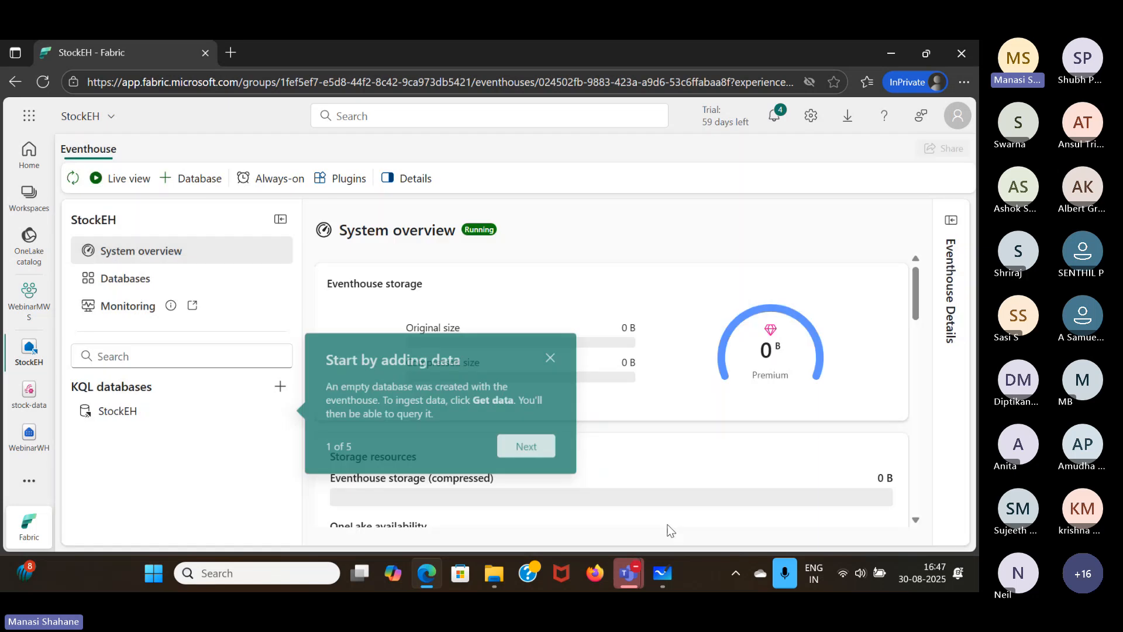
{"action": "left_click", "coordinate": [555, 355]}
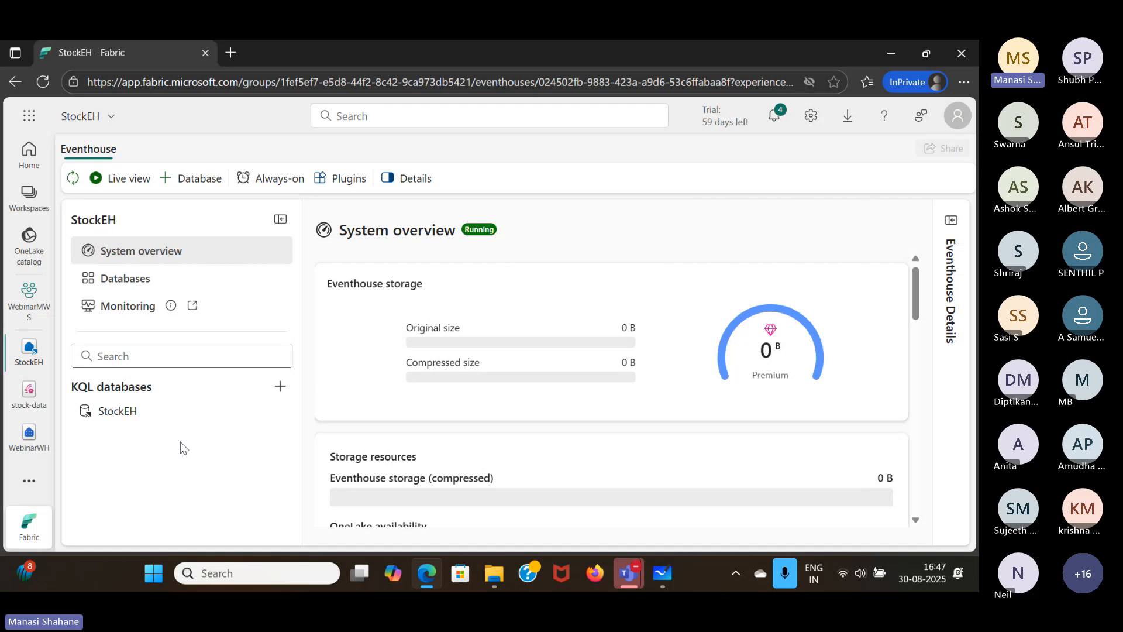
- In the StockEH KQL database, get data from an existing eventstream into a new destination table named stock
{"action": "left_click", "coordinate": [162, 413]}
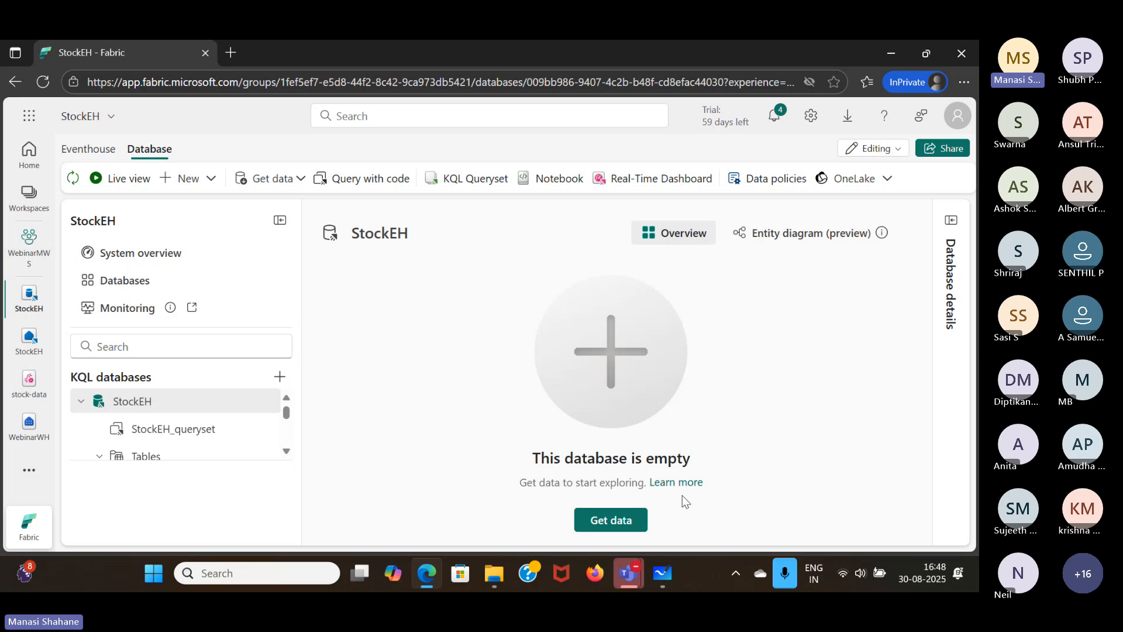
{"action": "left_click", "coordinate": [635, 520]}
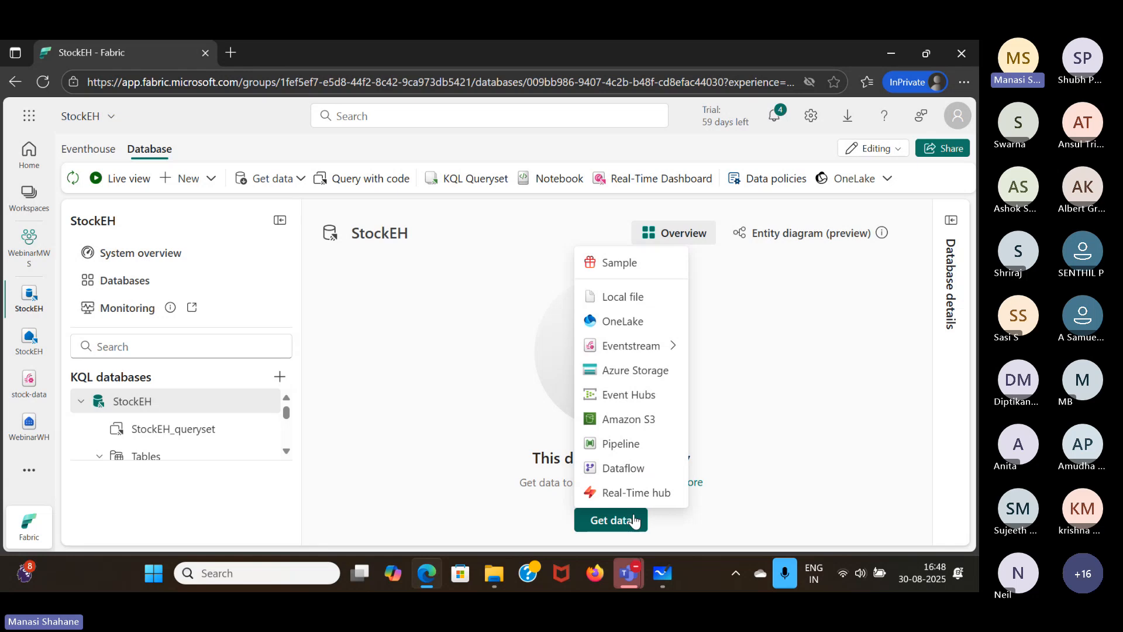
{"action": "mouse_move", "coordinate": [641, 346]}
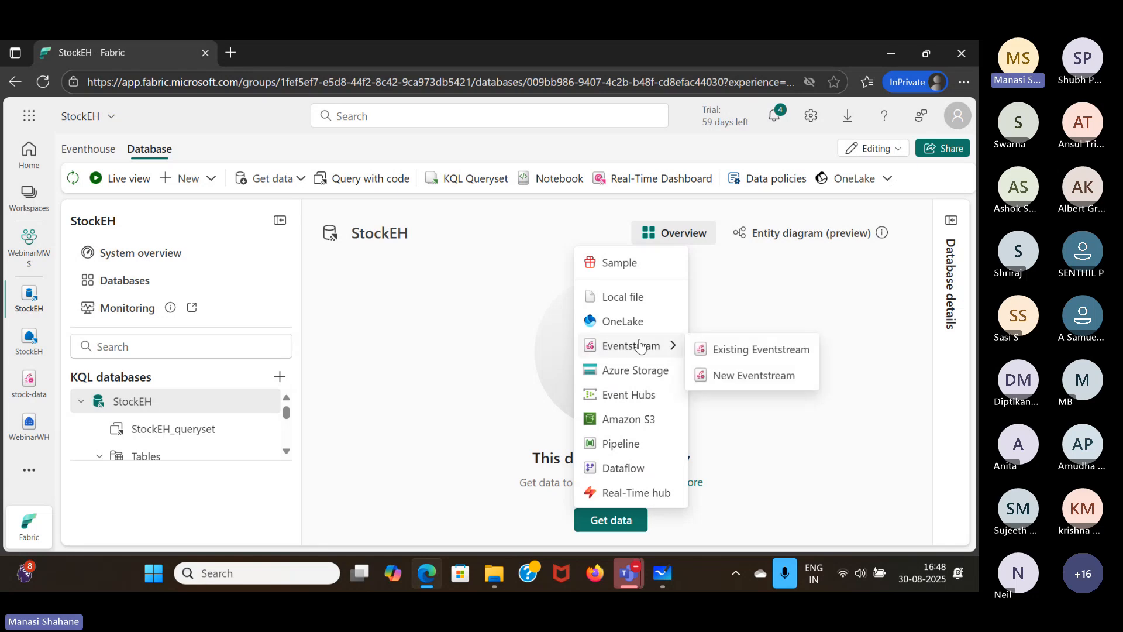
{"action": "left_click", "coordinate": [746, 358]}
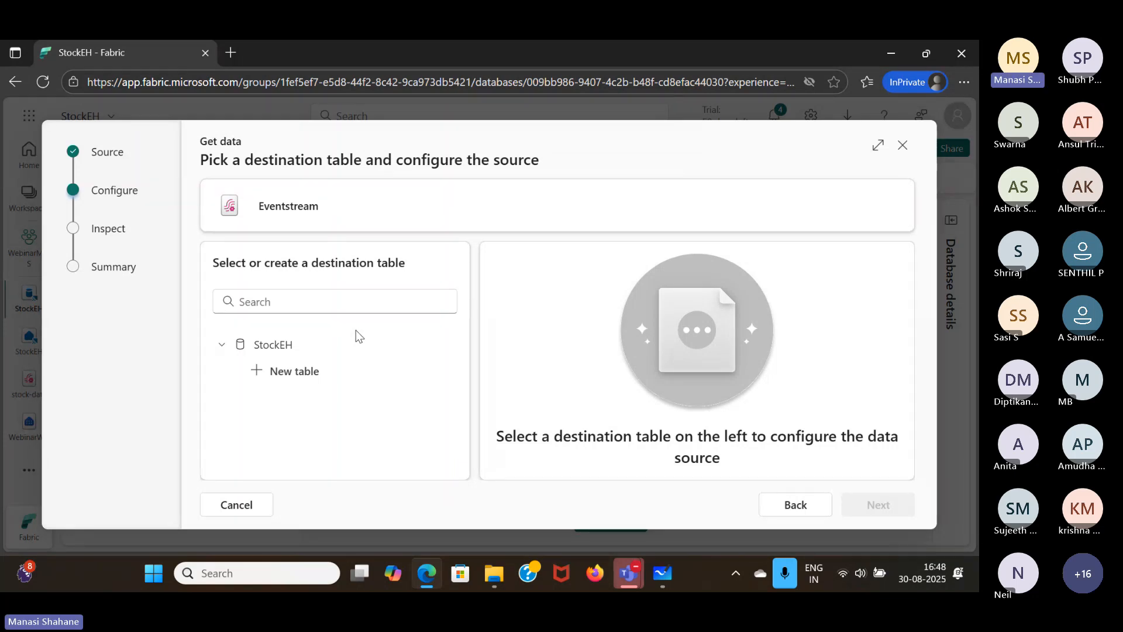
{"action": "left_click", "coordinate": [322, 371]}
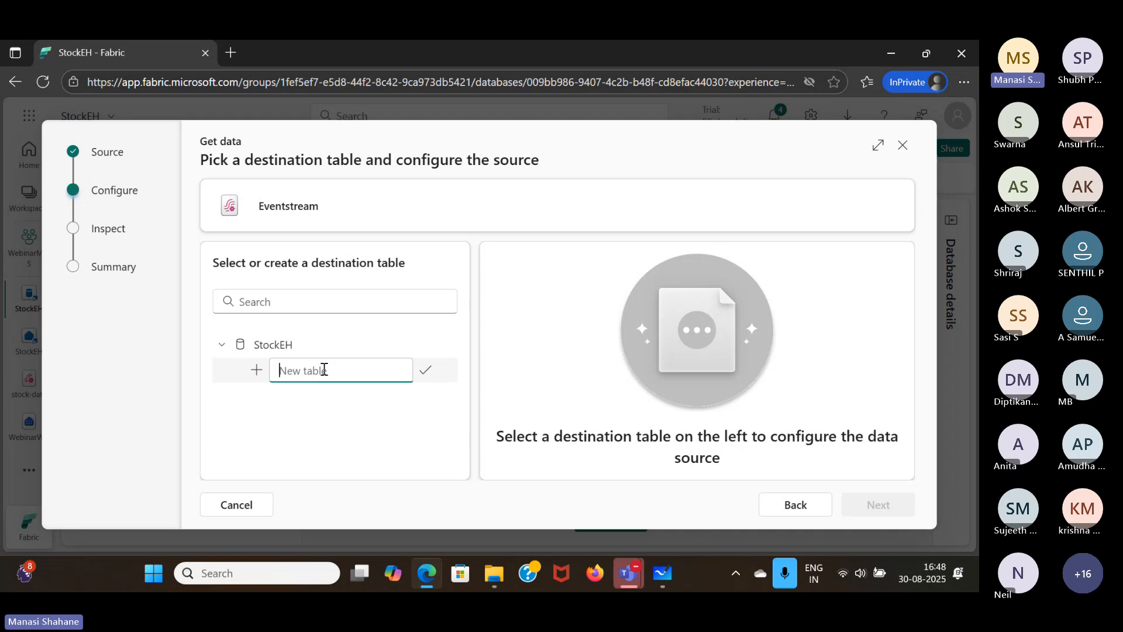
{"action": "type", "text": "stock"}
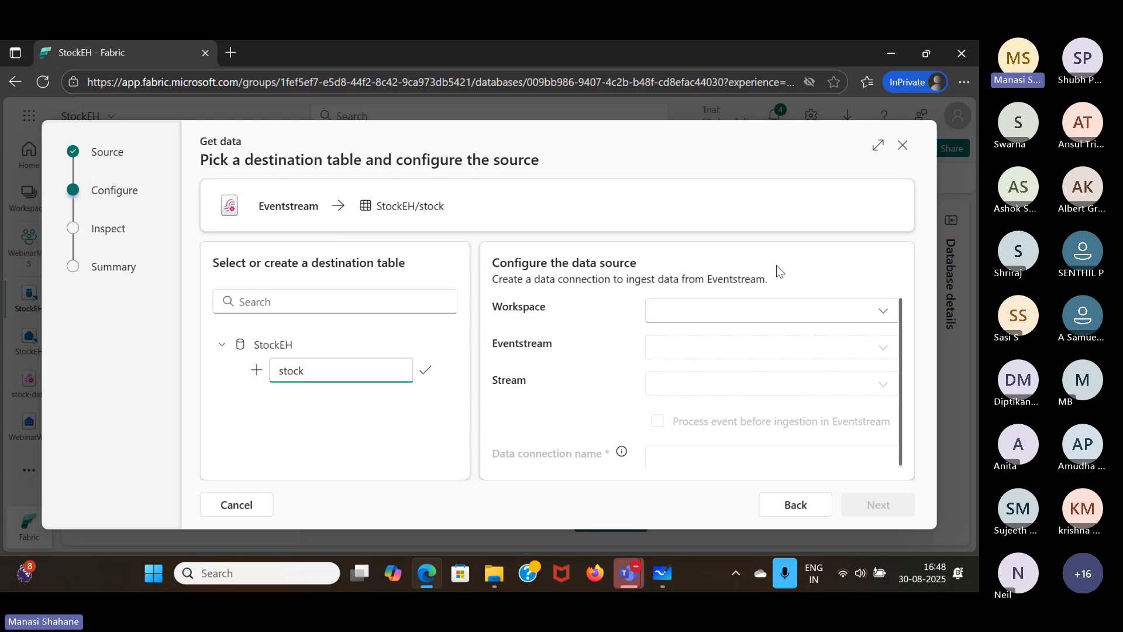
- Configure the data source with workspace WebinarMWS, eventstream stock-data and stream stock-data-stream, and proceed to data inspection
{"action": "left_click", "coordinate": [886, 316]}
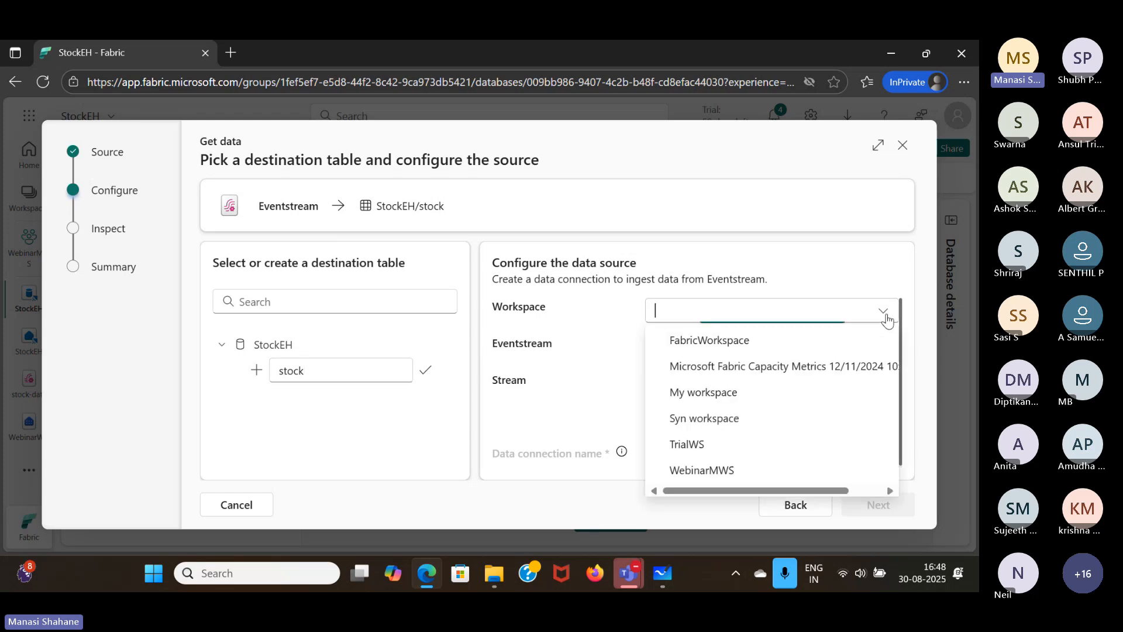
{"action": "left_click", "coordinate": [711, 470]}
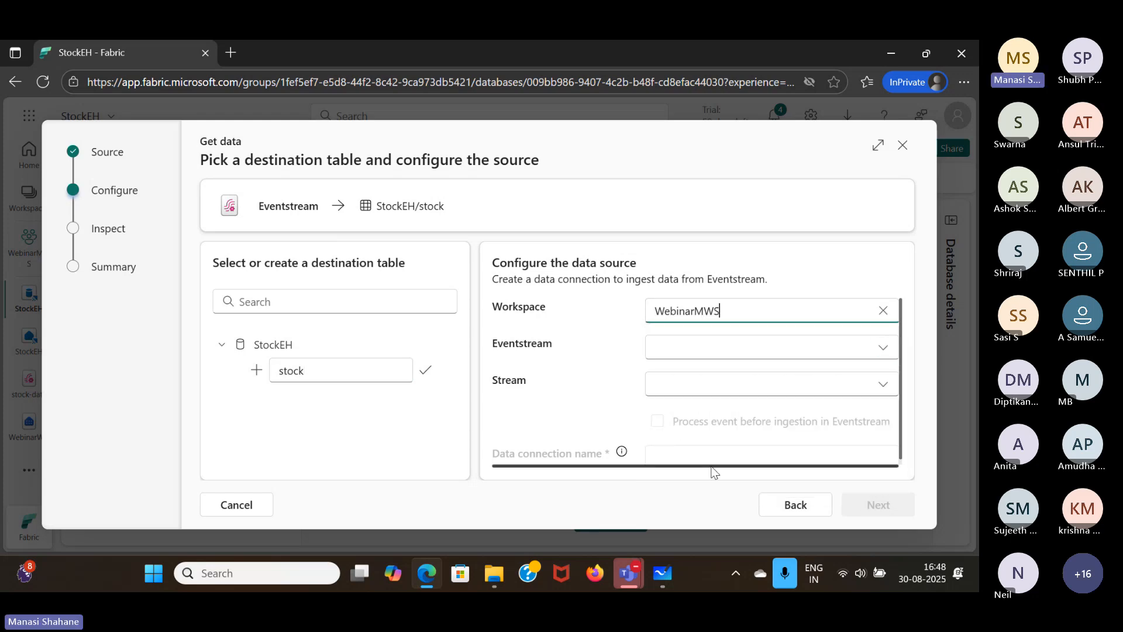
{"action": "left_click", "coordinate": [889, 350]}
{"action": "left_click", "coordinate": [731, 380]}
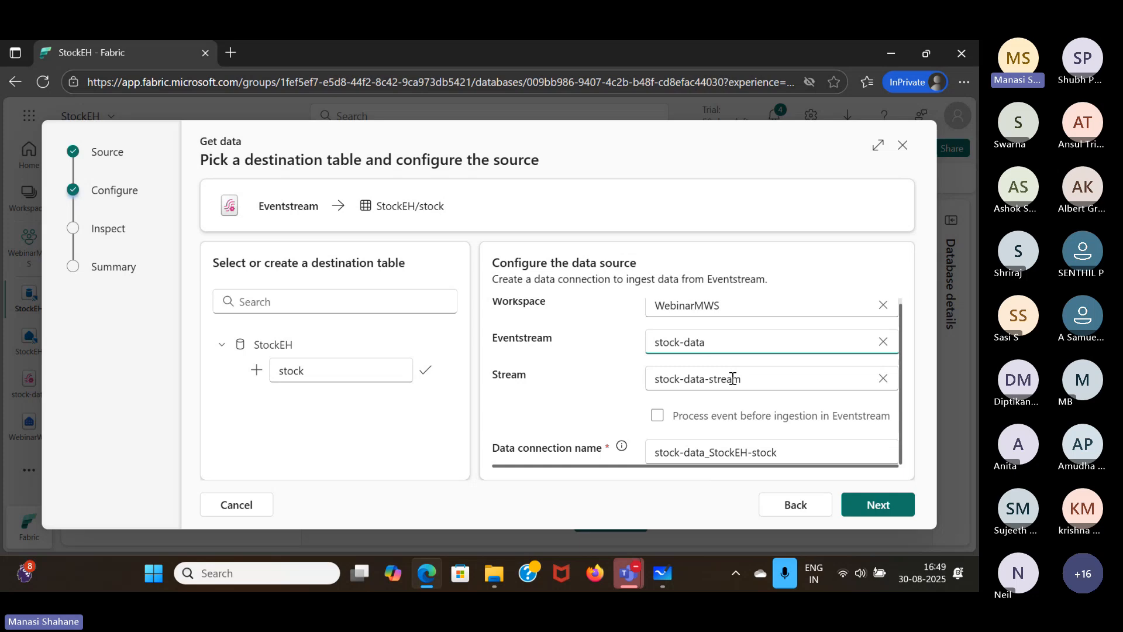
{"action": "left_click", "coordinate": [878, 504]}
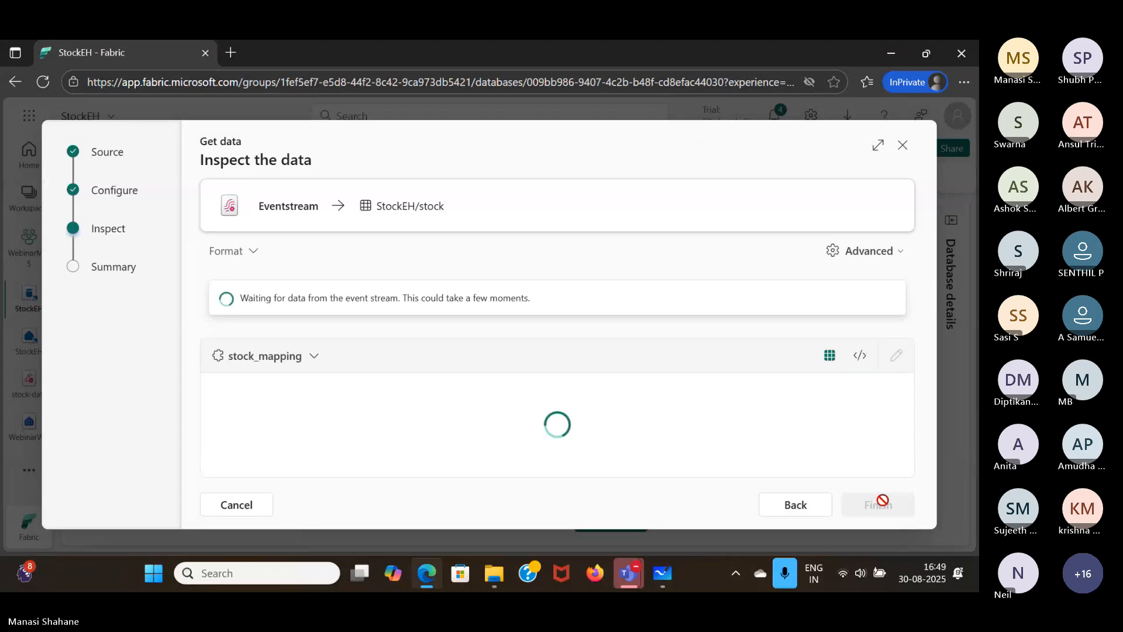
- Return to the source configuration, rename the data connection as stock-table, and finish the ingestion setup through to closing its summary
{"action": "left_click", "coordinate": [794, 504]}
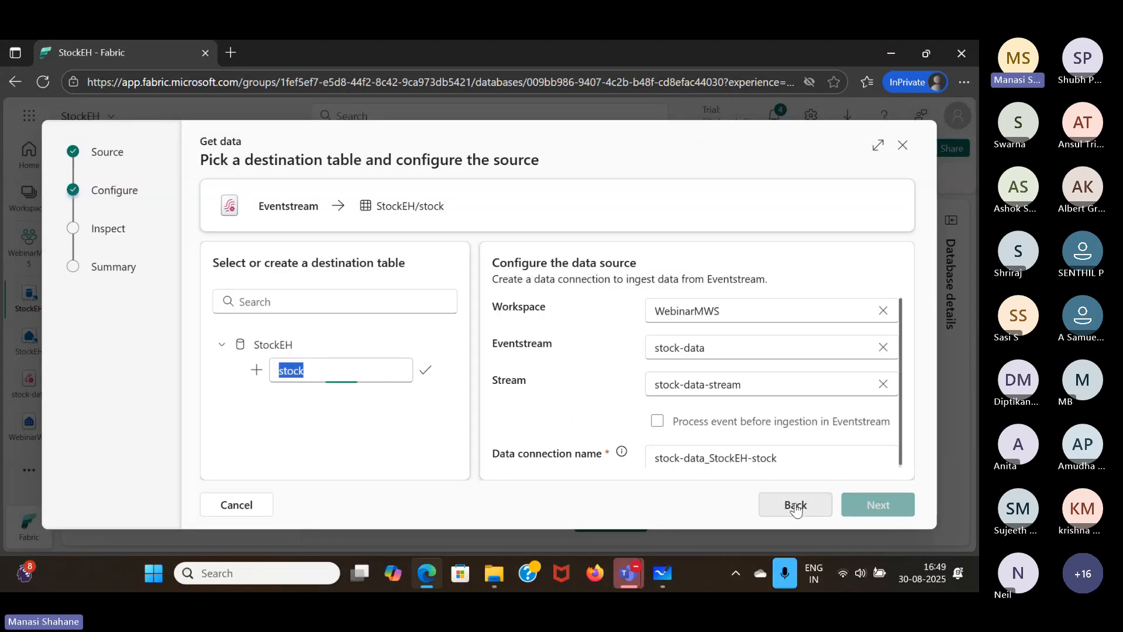
{"action": "left_click", "coordinate": [781, 453]}
{"action": "key", "text": "ctrl+a"}
{"action": "type", "text": "sto"}
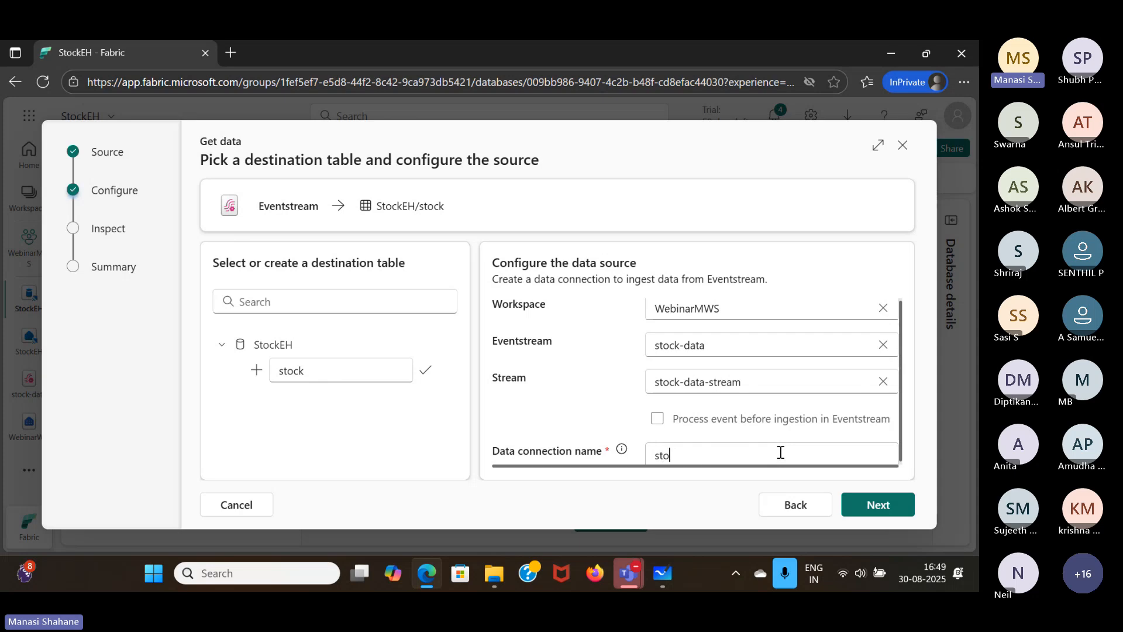
{"action": "type", "text": "ck-table"}
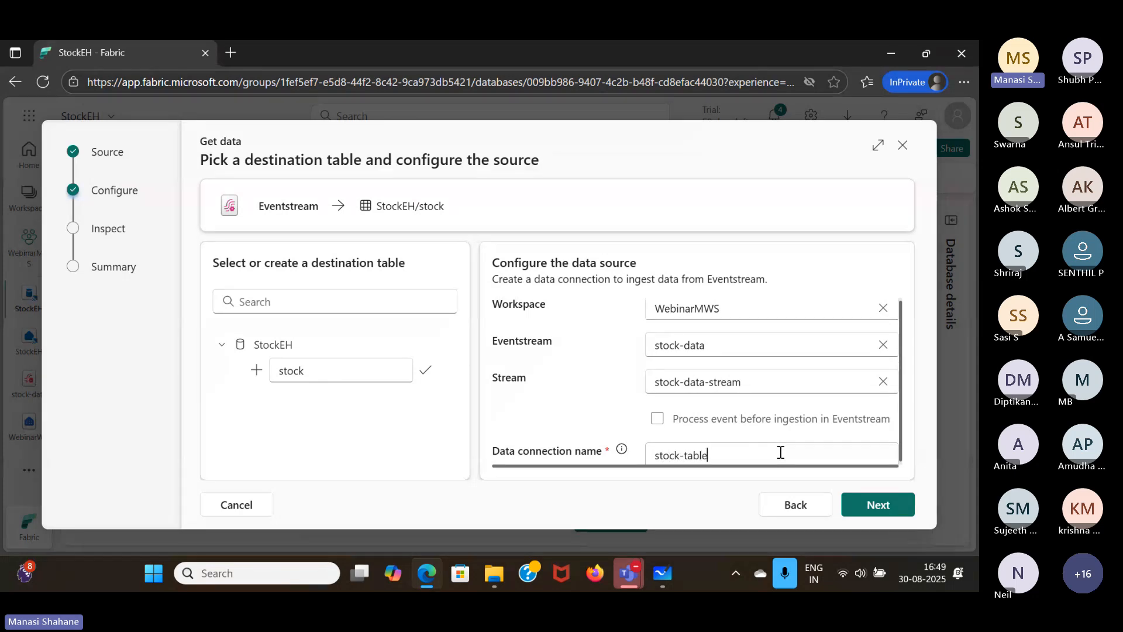
{"action": "left_click", "coordinate": [865, 502]}
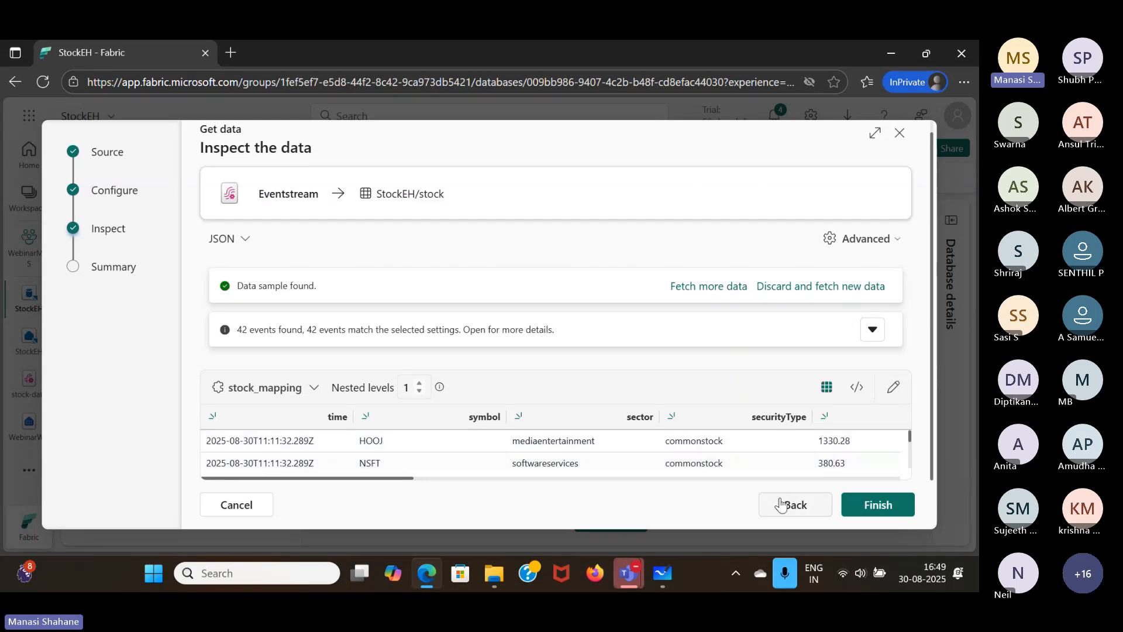
{"action": "left_click", "coordinate": [876, 507]}
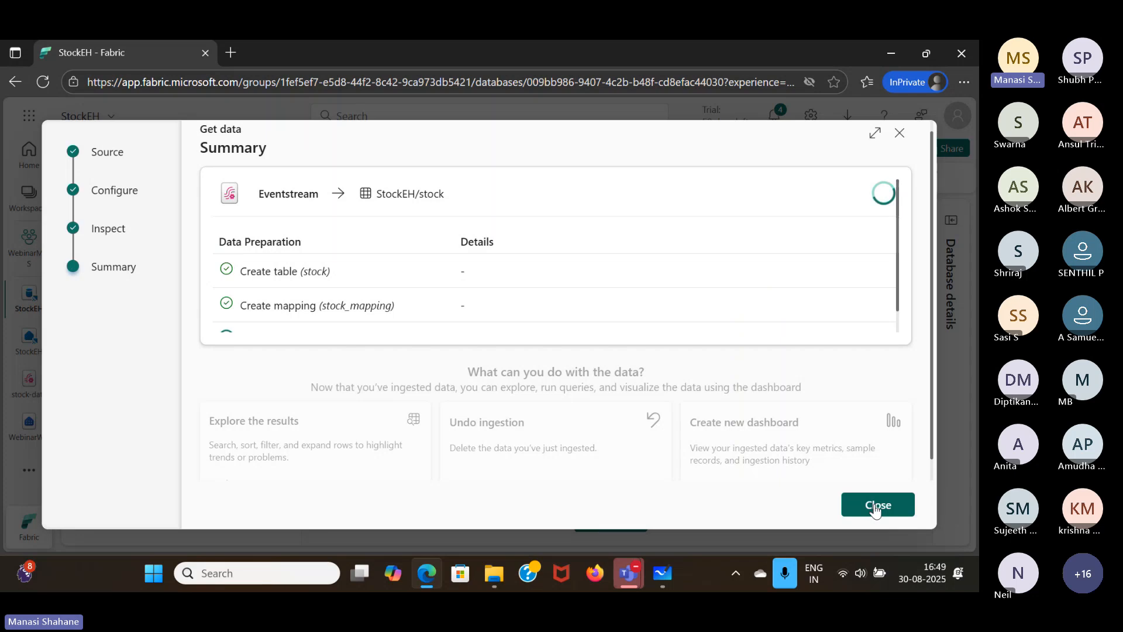
{"action": "scroll", "coordinate": [731, 243], "scroll_direction": "down", "scroll_amount": 1}
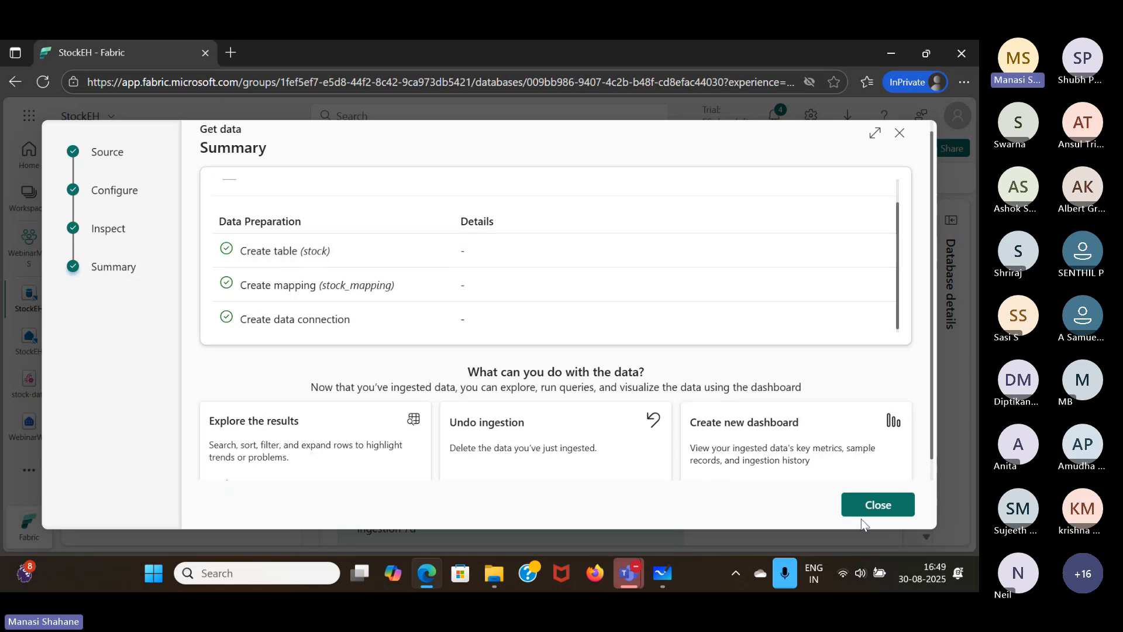
{"action": "left_click", "coordinate": [881, 505]}
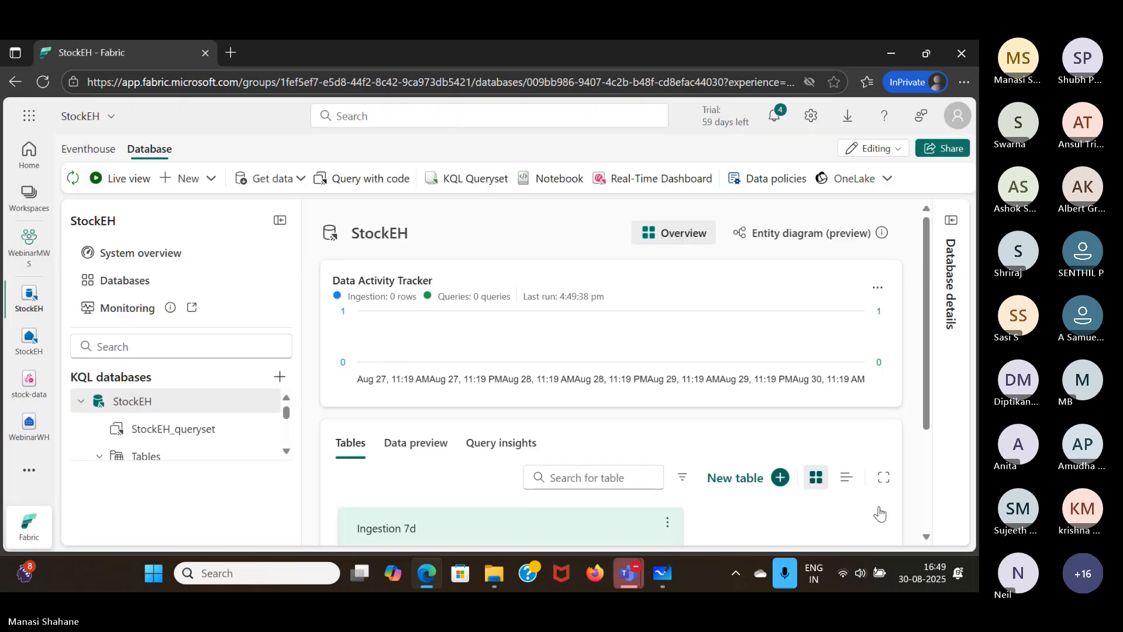
- Examine the StockEH database overview and expand its database details
{"action": "scroll", "coordinate": [719, 292], "scroll_direction": "down", "scroll_amount": 2}
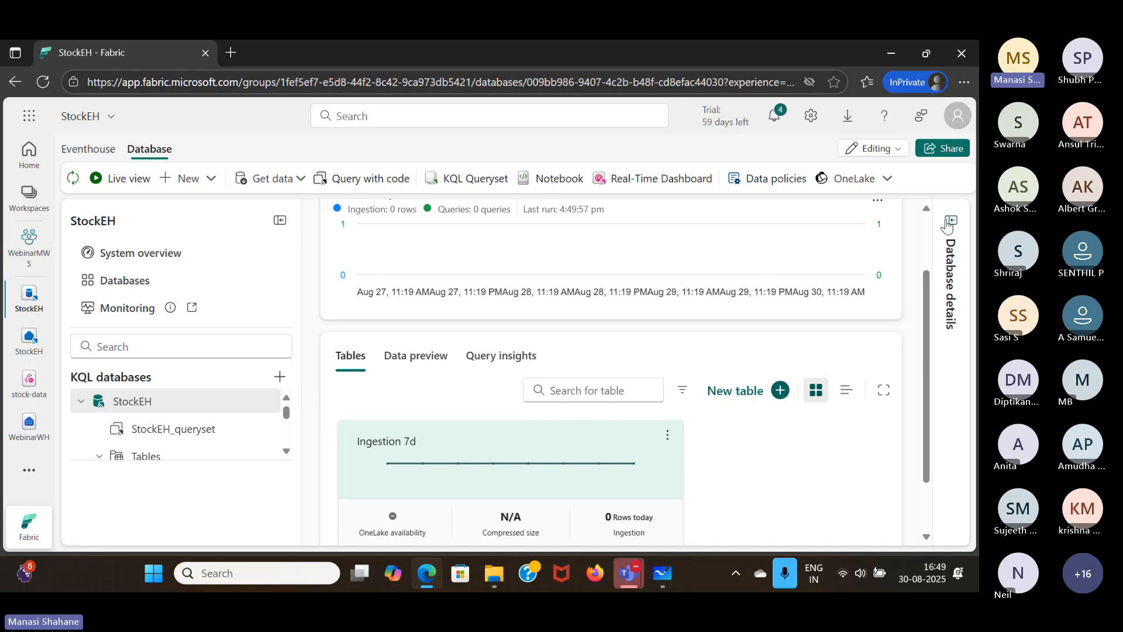
{"action": "left_click", "coordinate": [949, 223]}
{"action": "left_click", "coordinate": [264, 404]}
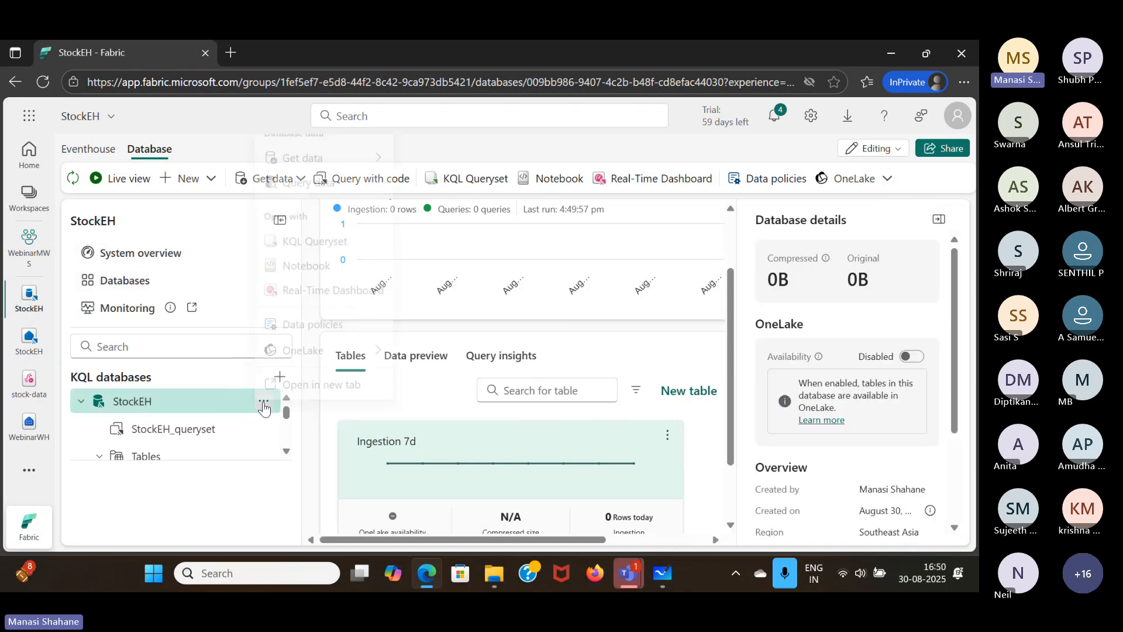
{"action": "left_click", "coordinate": [235, 501]}
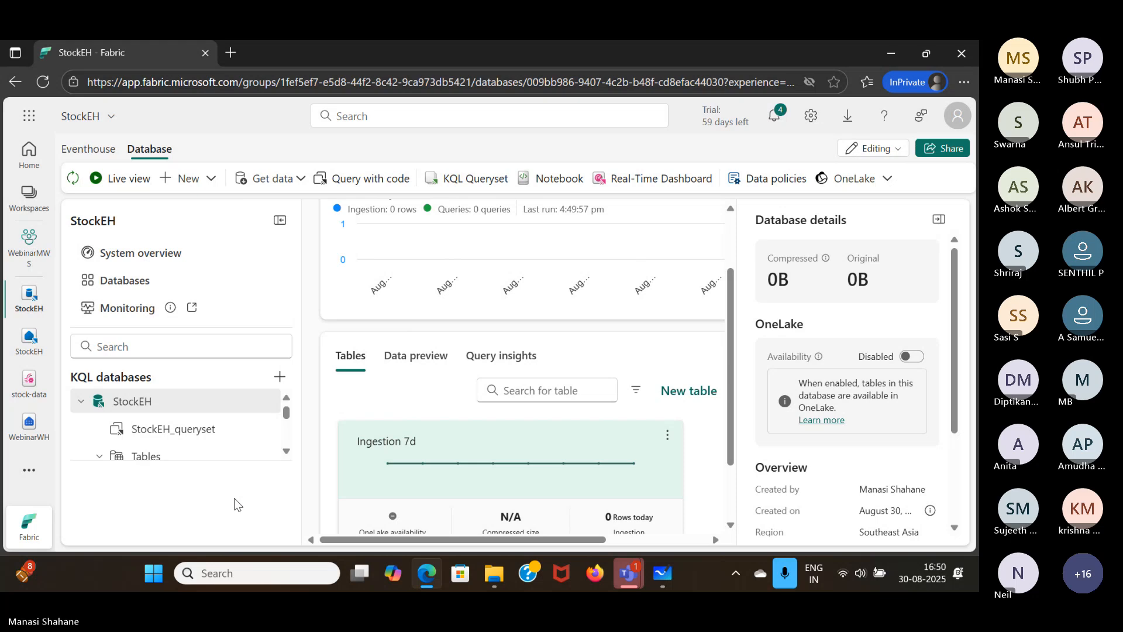
- Open the stock-data eventstream, look through its event transformations in edit mode, and return it to live mode
{"action": "left_click", "coordinate": [24, 382]}
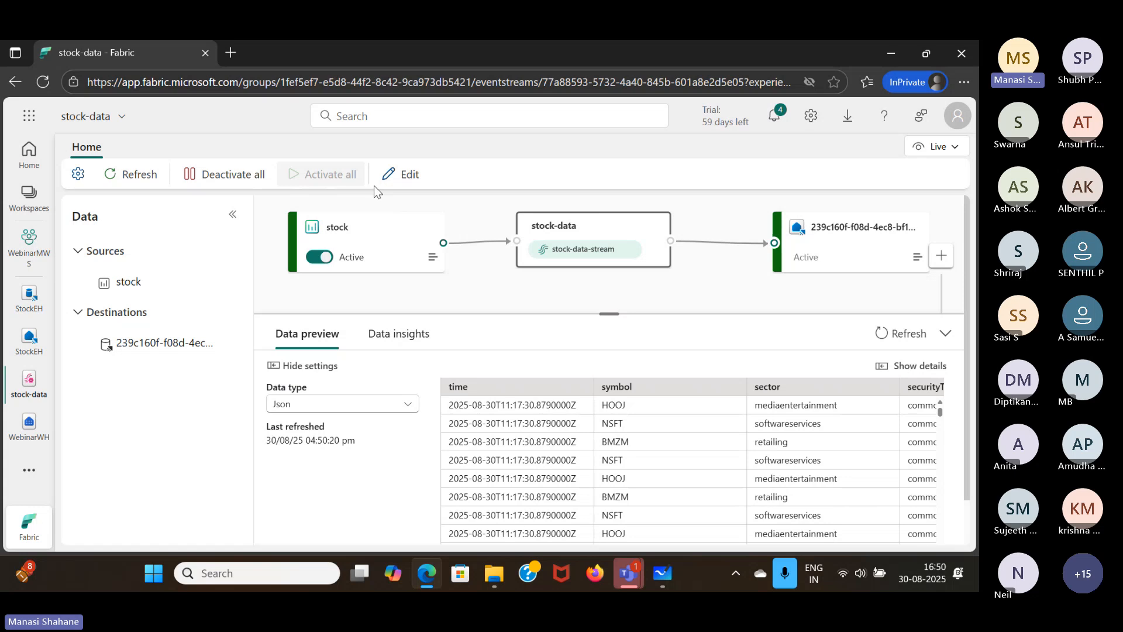
{"action": "left_click", "coordinate": [410, 175]}
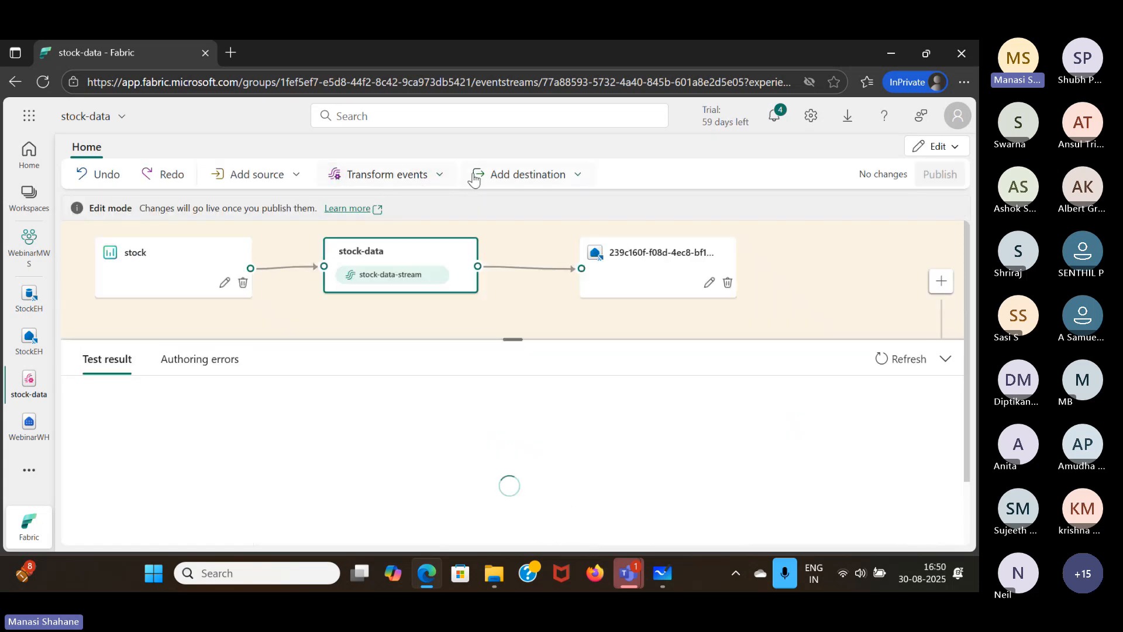
{"action": "left_click", "coordinate": [439, 176]}
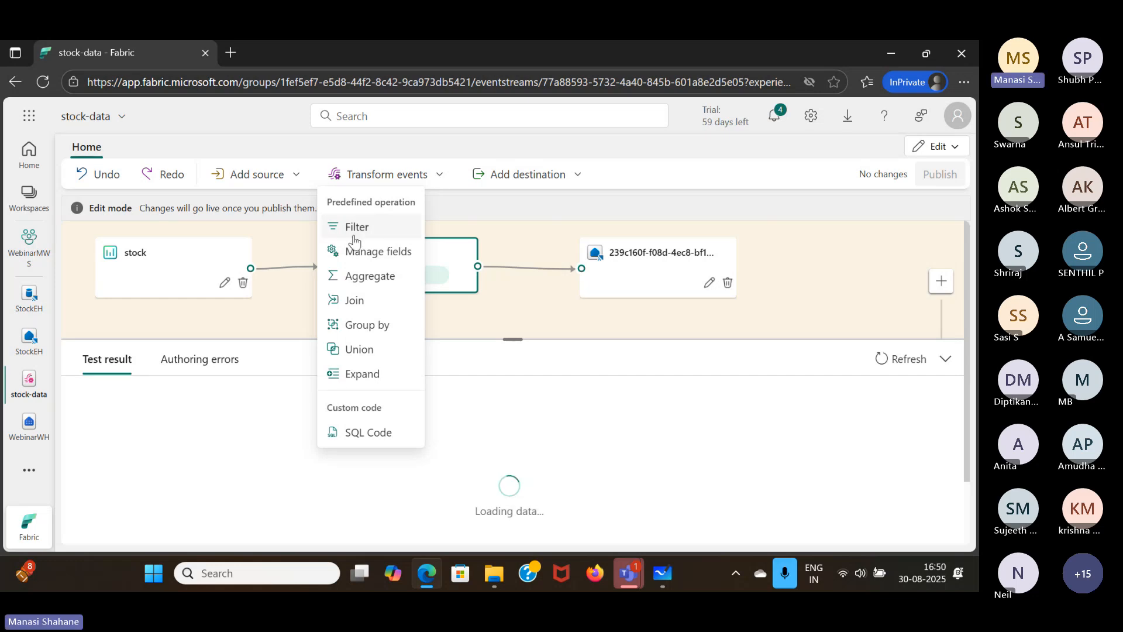
{"action": "key", "text": "Escape"}
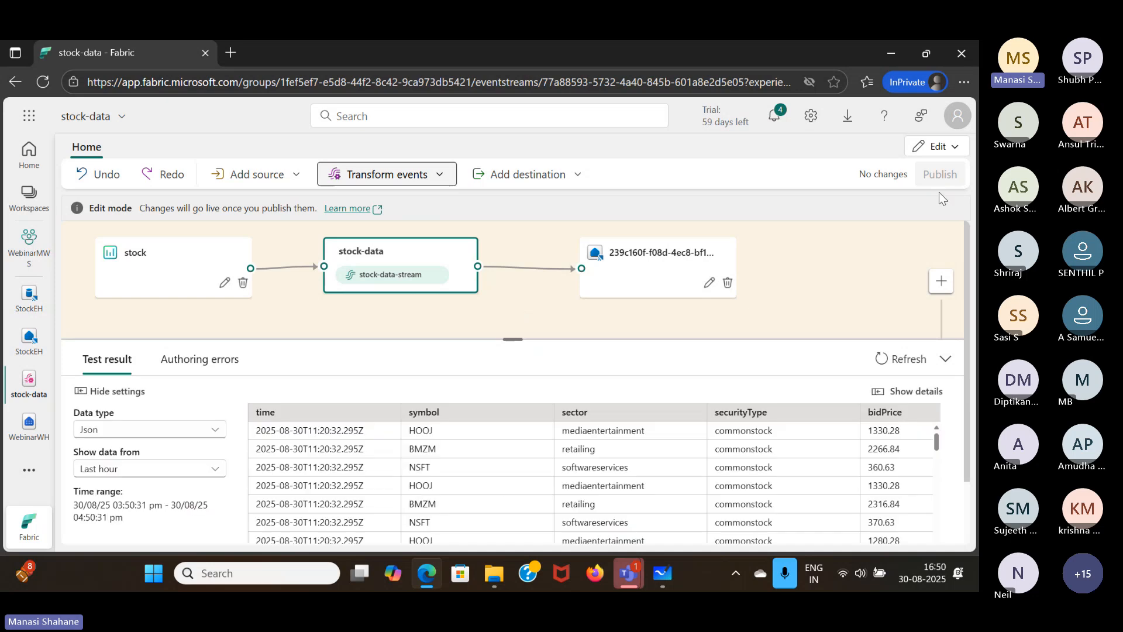
{"action": "left_click", "coordinate": [955, 147]}
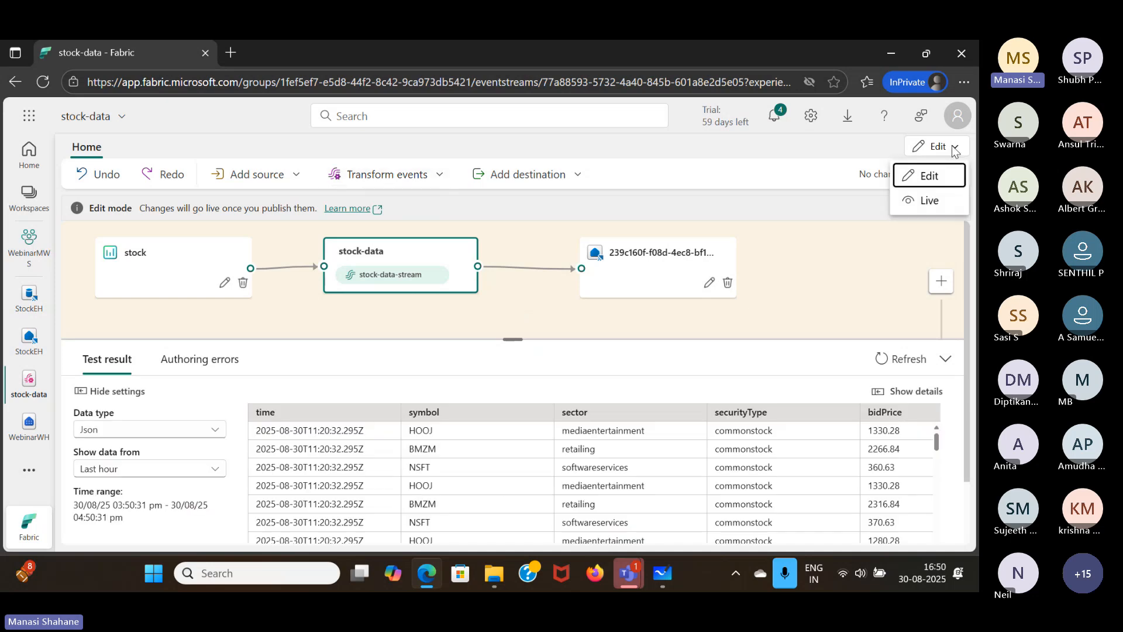
{"action": "left_click", "coordinate": [931, 201]}
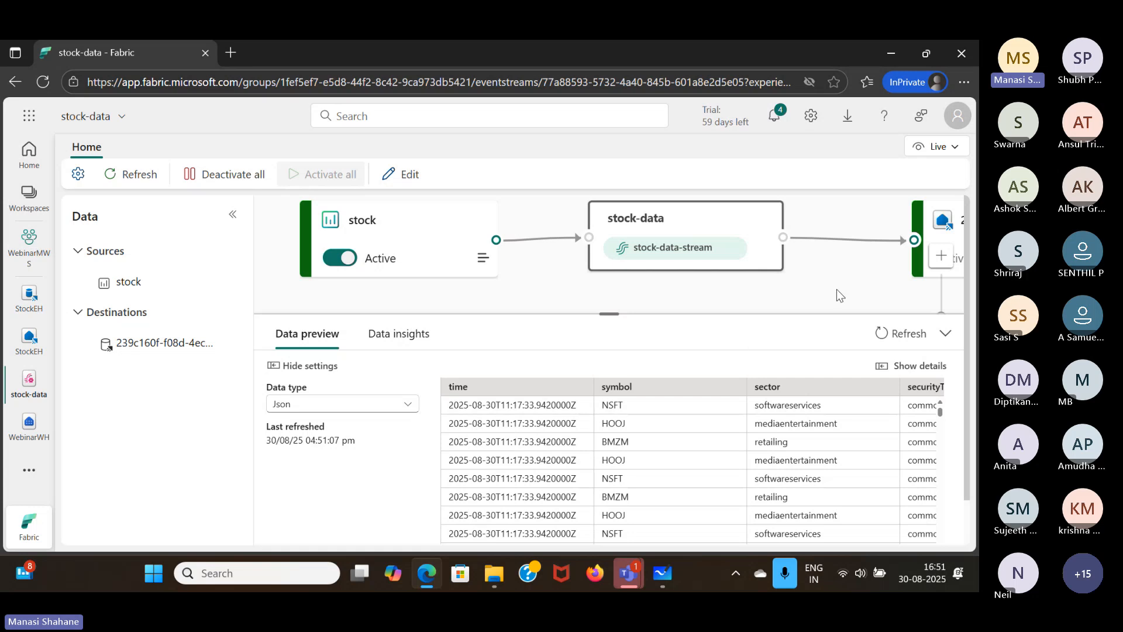
- Go back to StockEH, reload the page, and check the database details and the stock table's ingestion
{"action": "left_click", "coordinate": [29, 340]}
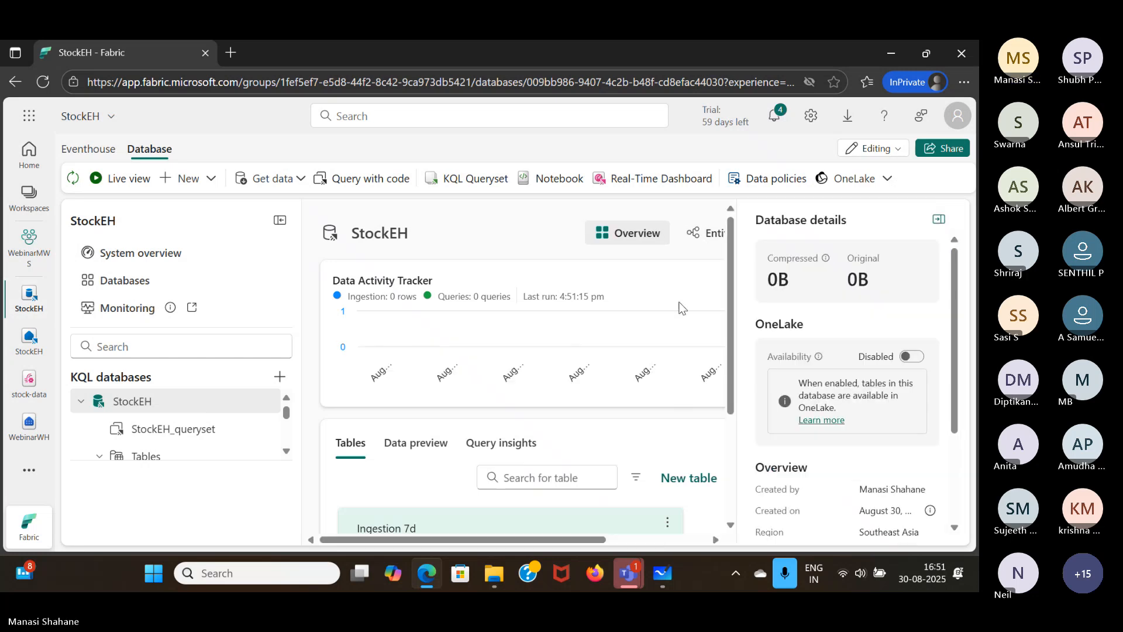
{"action": "left_click", "coordinate": [46, 82]}
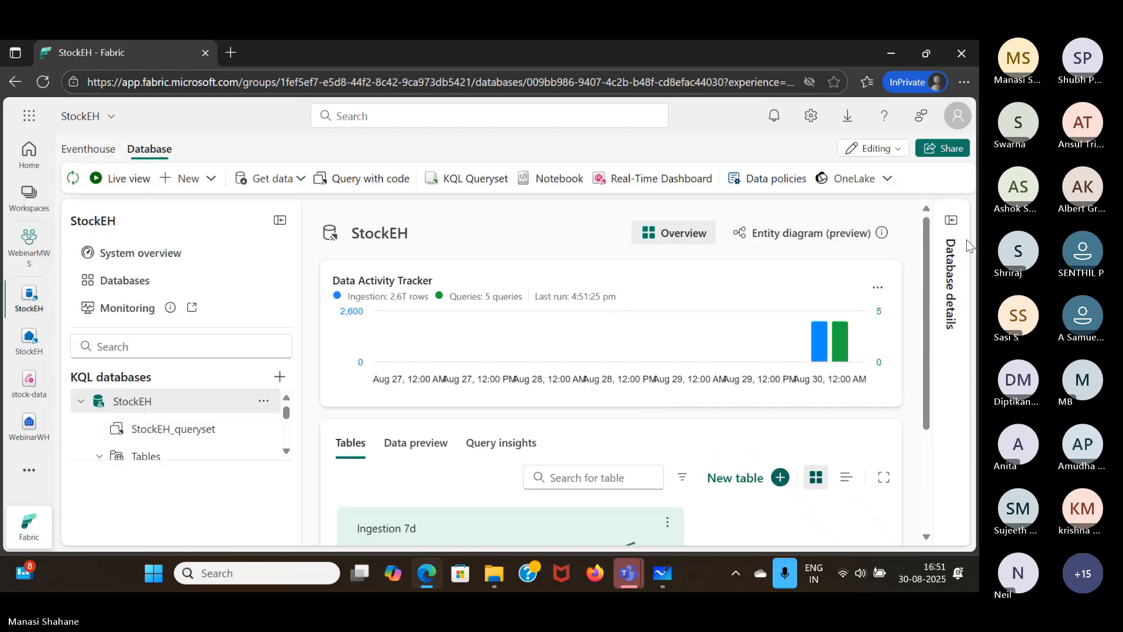
{"action": "left_click", "coordinate": [951, 220]}
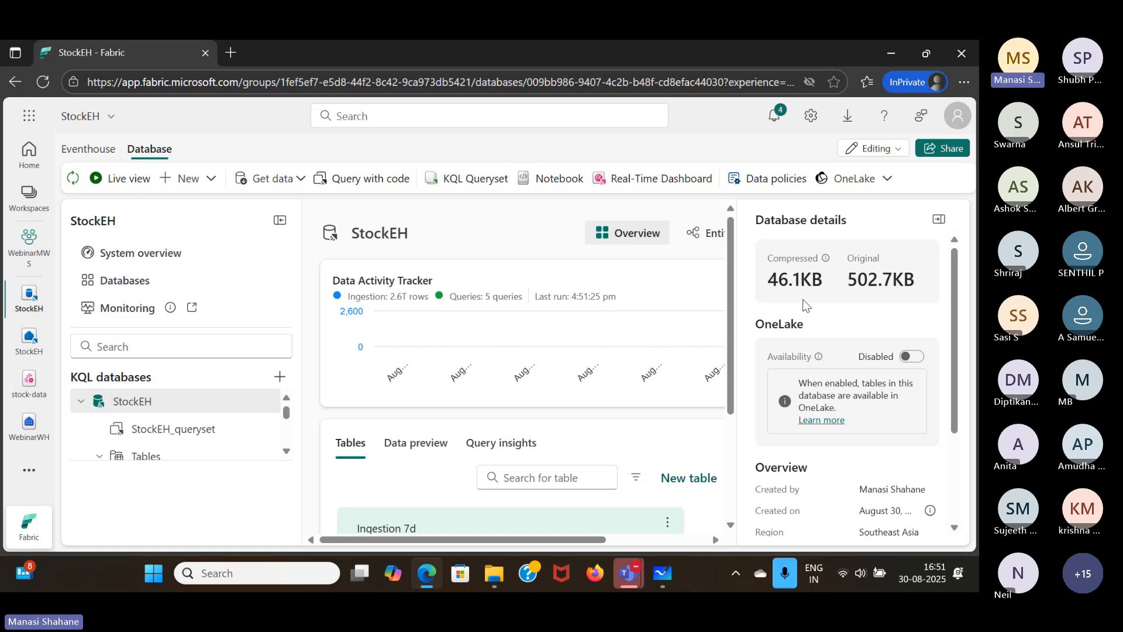
{"action": "scroll", "coordinate": [654, 434], "scroll_direction": "down", "scroll_amount": 3}
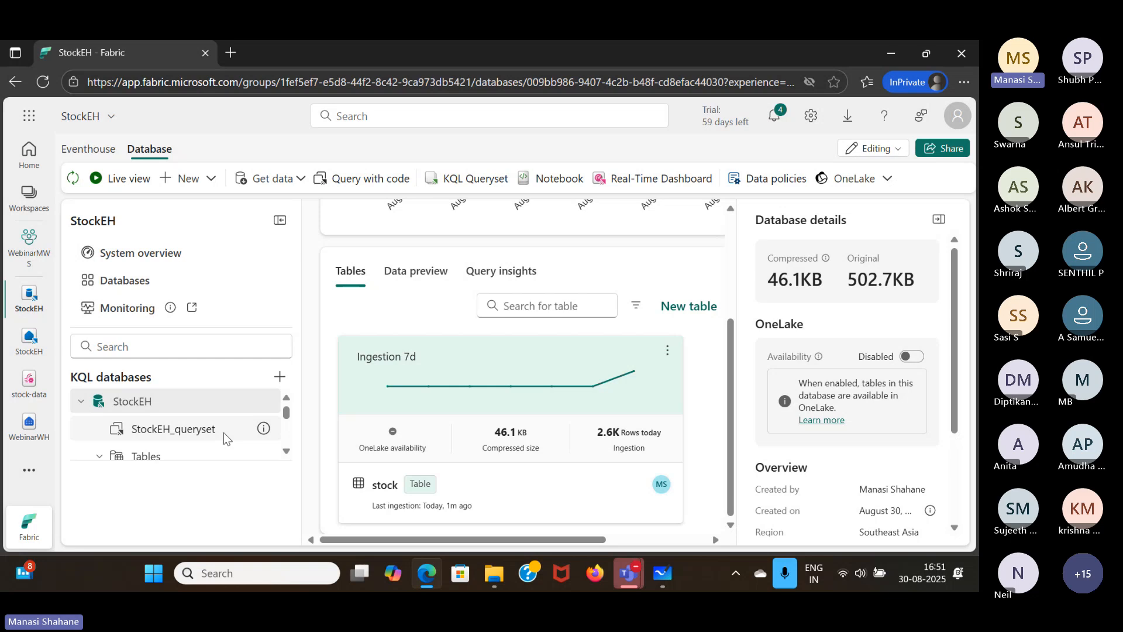
{"action": "scroll", "coordinate": [223, 432], "scroll_direction": "down", "scroll_amount": 1}
{"action": "scroll", "coordinate": [223, 433], "scroll_direction": "up", "scroll_amount": 1}
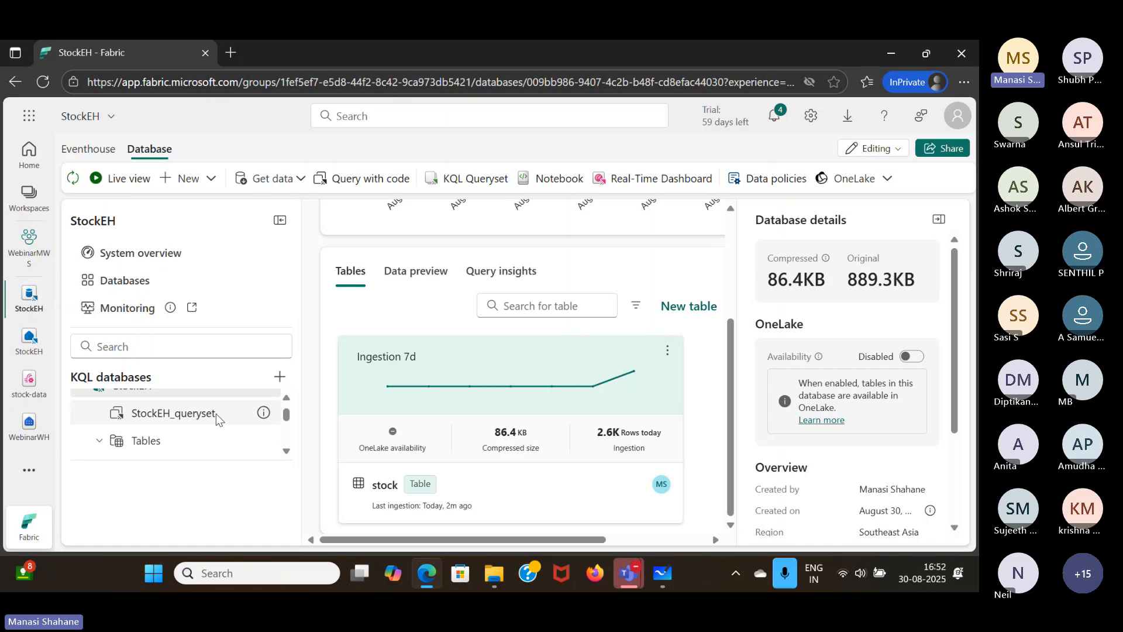
- Open StockEH_queryset, add a blank query tab, and remove the original sample query tab
{"action": "left_click", "coordinate": [216, 413]}
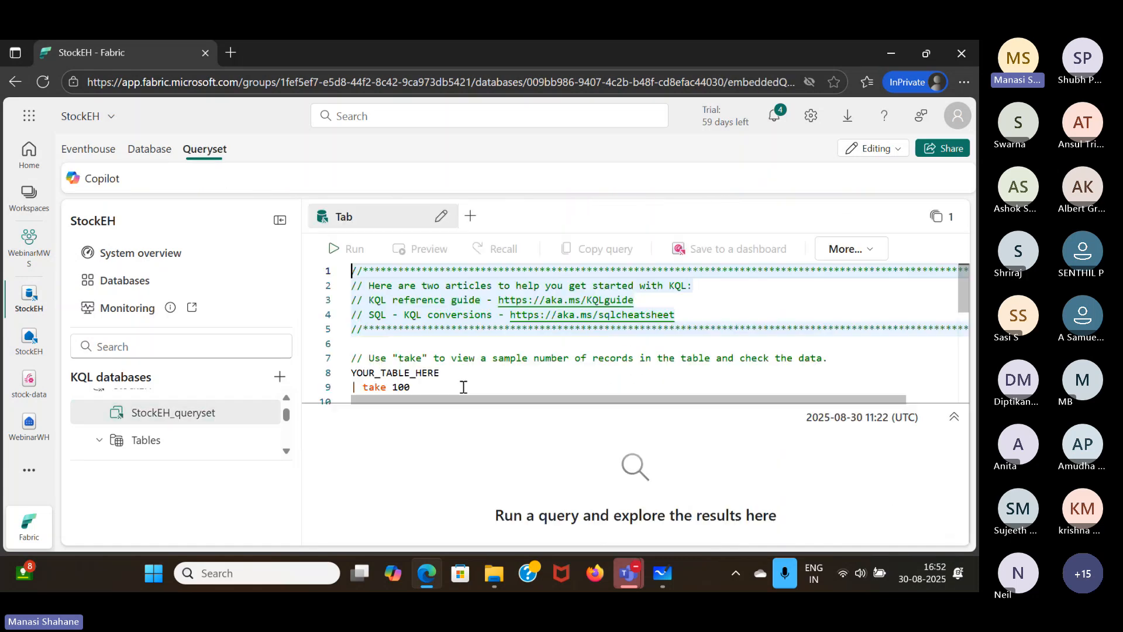
{"action": "left_click", "coordinate": [471, 216]}
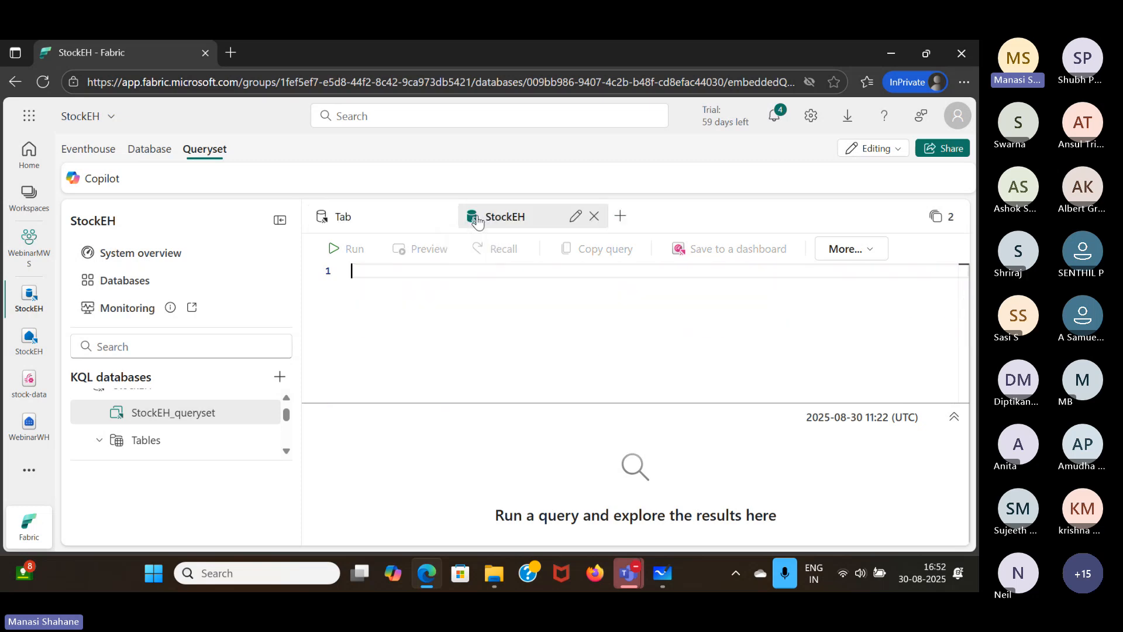
{"action": "left_click", "coordinate": [444, 216]}
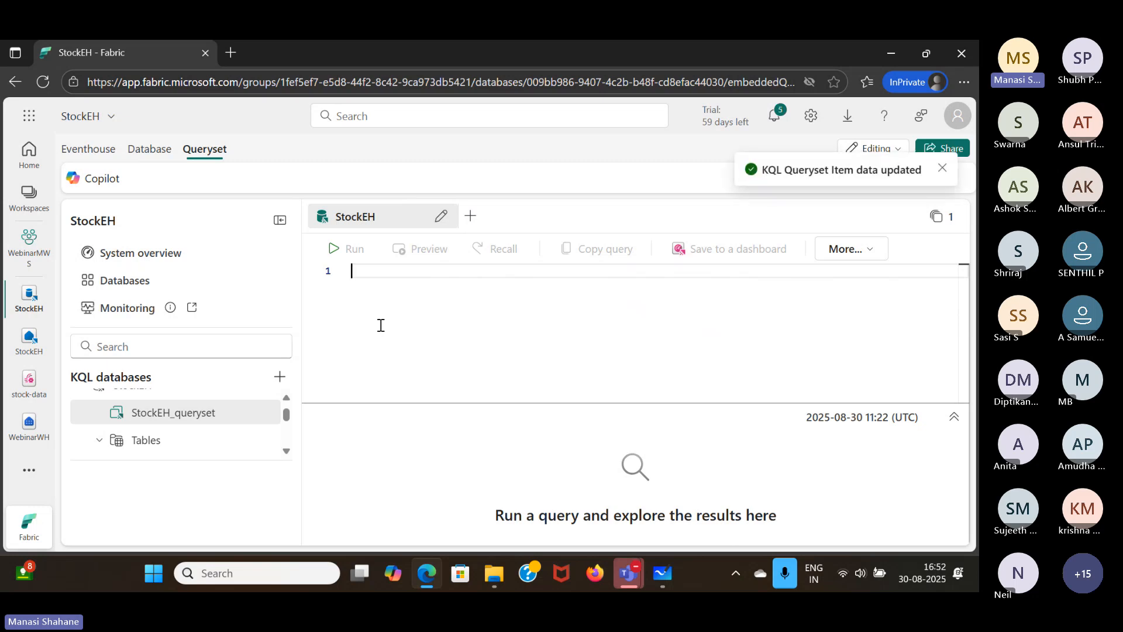
- Write a KQL query that takes 100 rows from the stock table and run it
{"action": "type", "text": "st"}
{"action": "key", "text": "Tab"}
{"action": "key", "text": "Return"}
{"action": "type", "text": "|"}
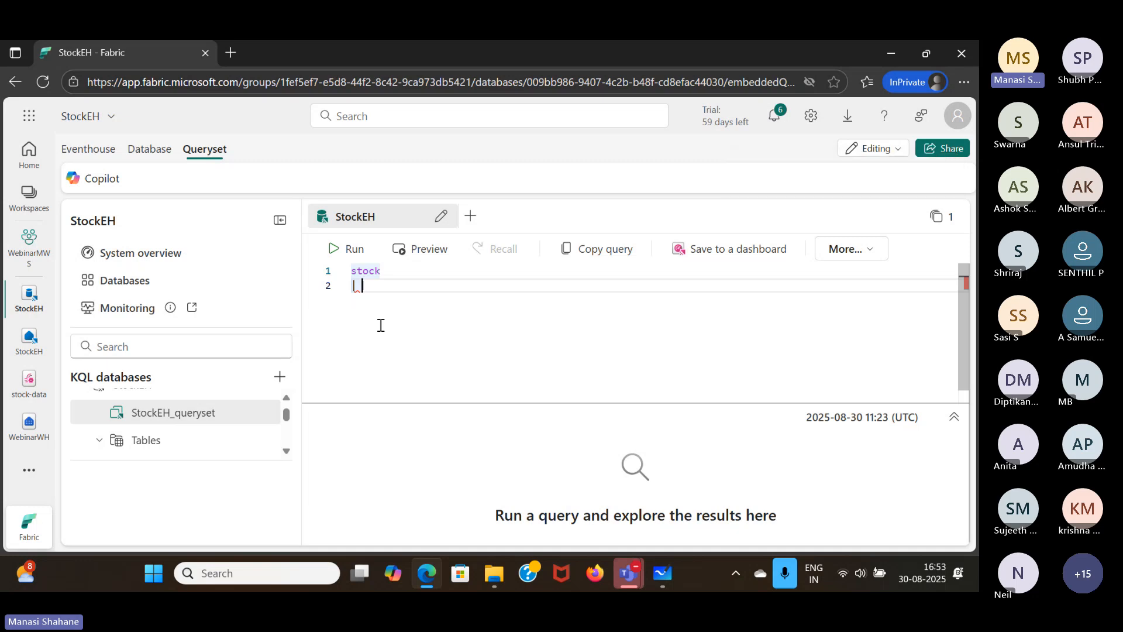
{"action": "type", "text": "take"}
{"action": "type", "text": "100"}
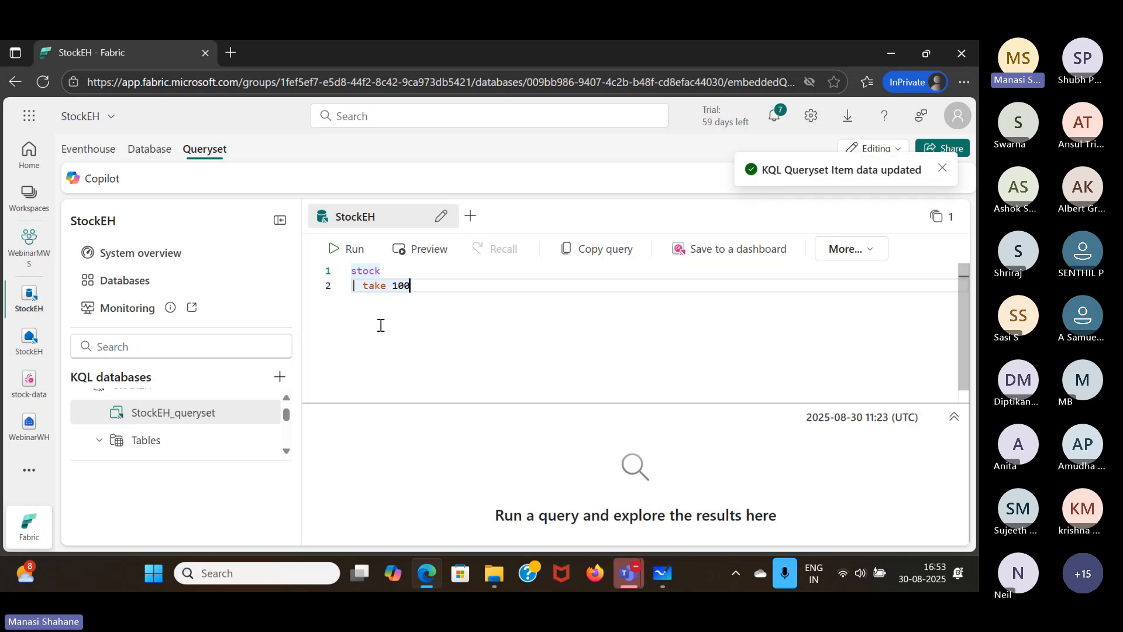
{"action": "left_click", "coordinate": [354, 249]}
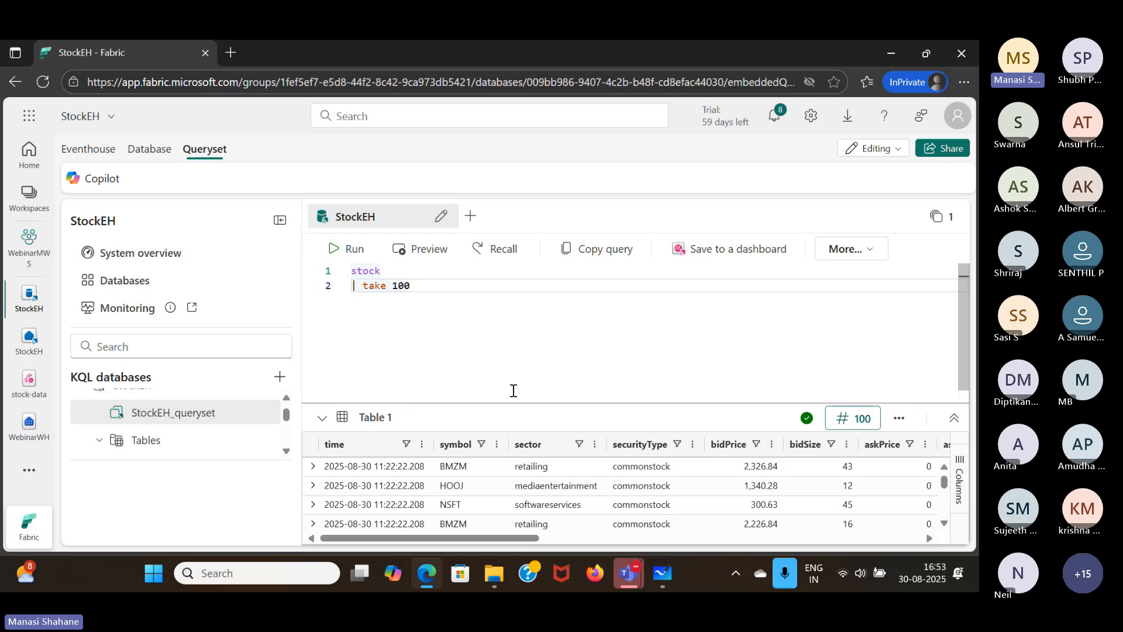
- Start a second query on the stock table below the first one, separated by a blank line
{"action": "left_click", "coordinate": [468, 313]}
{"action": "key", "text": "Return"}
{"action": "key", "text": "Return"}
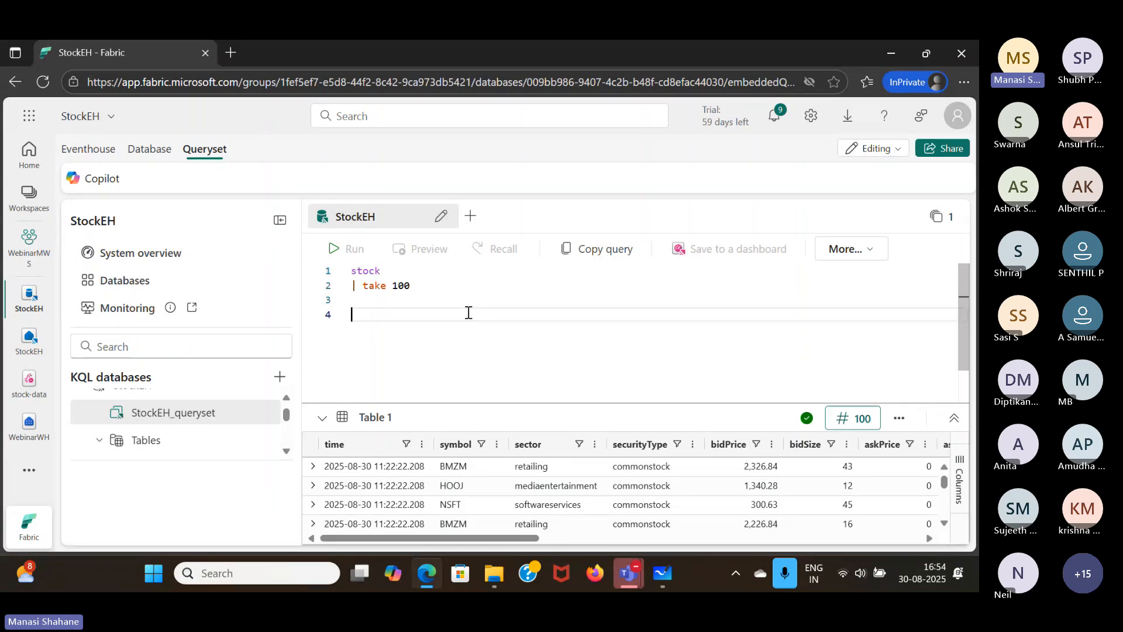
{"action": "type", "text": "st"}
{"action": "key", "text": "Tab"}
{"action": "key", "text": "Return"}
- Filter the second stock query to the last five minutes with where ["time"] > ago(5m)
{"action": "type", "text": "|"}
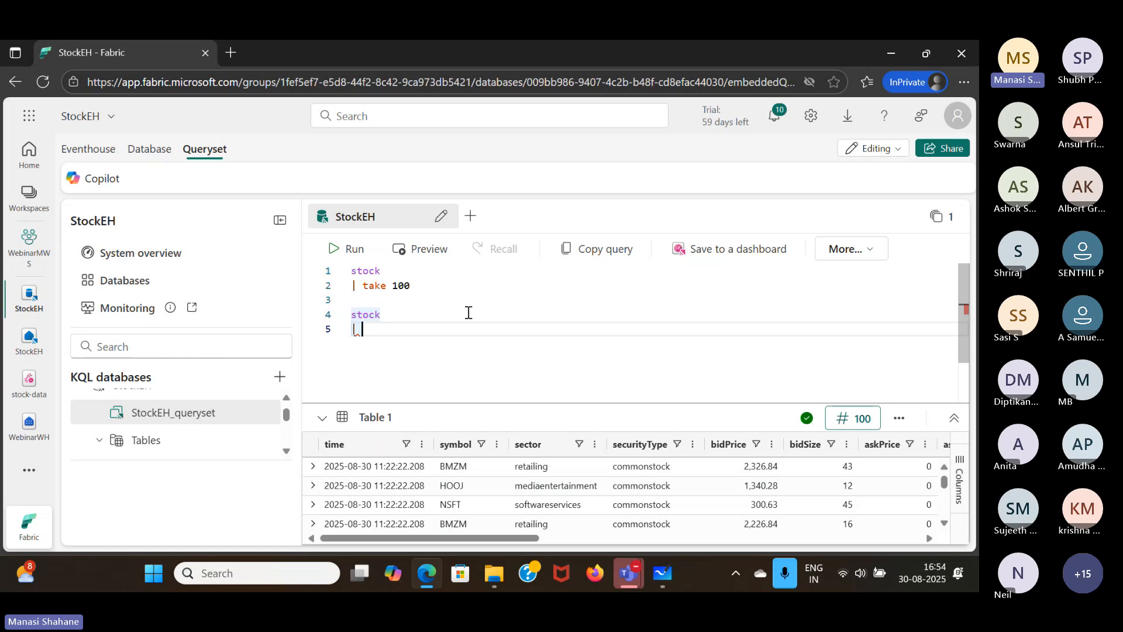
{"action": "type", "text": "where [\"time\"] "}
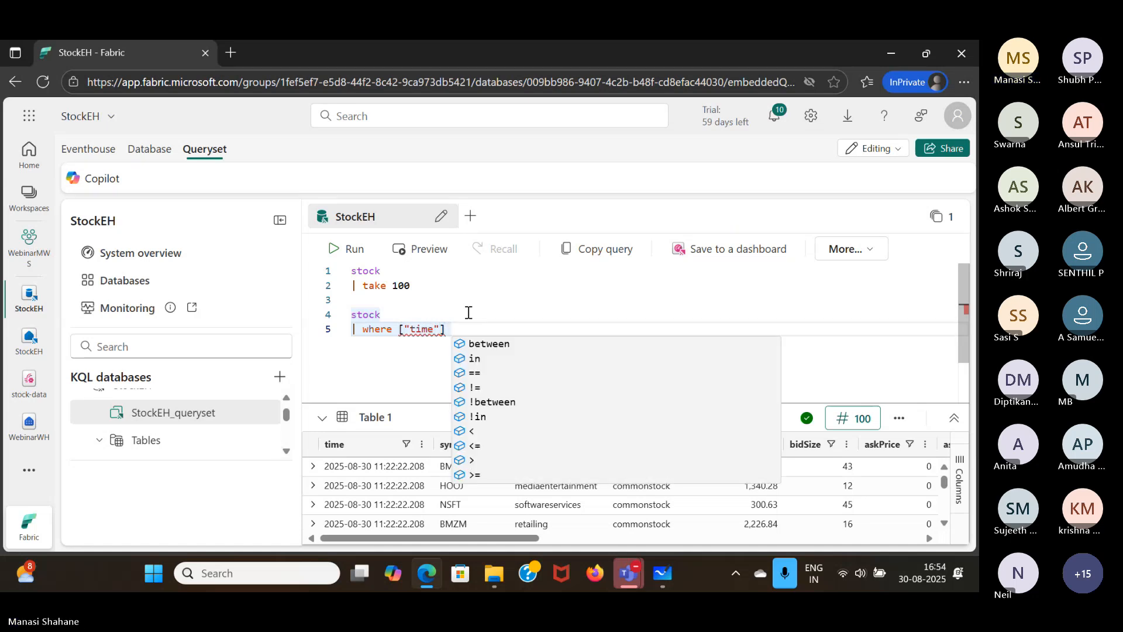
{"action": "type", "text": "> ago"}
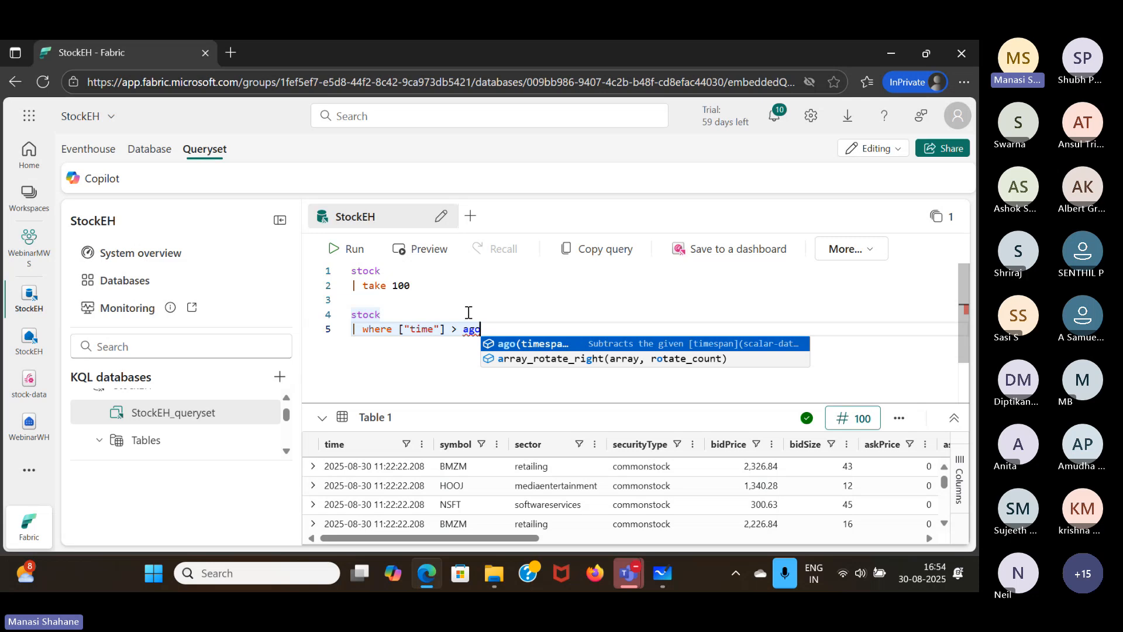
{"action": "type", "text": "("}
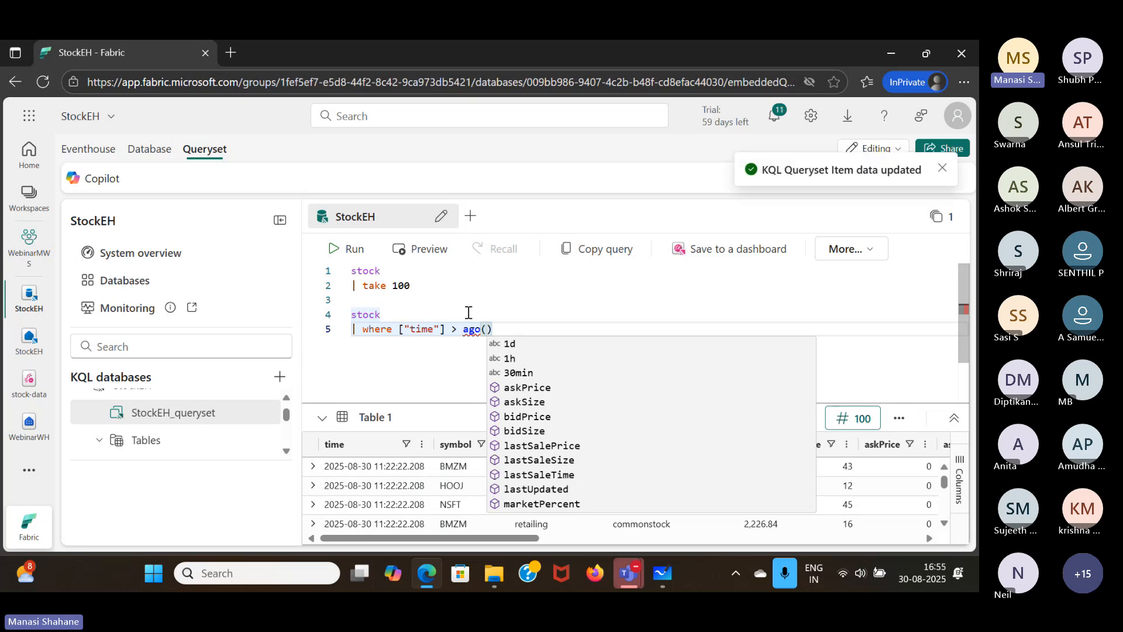
{"action": "type", "text": "5m"}
{"action": "key", "text": "Right"}
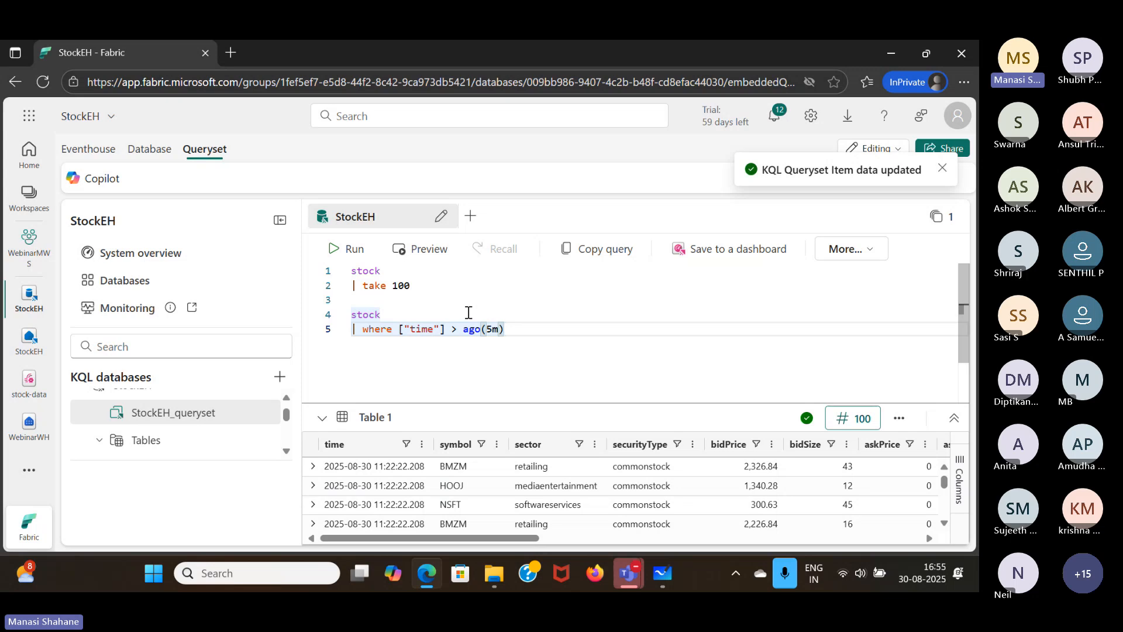
- Add a summarize line to the second query, naming its aggregated column avgPrice
{"action": "key", "text": "Return"}
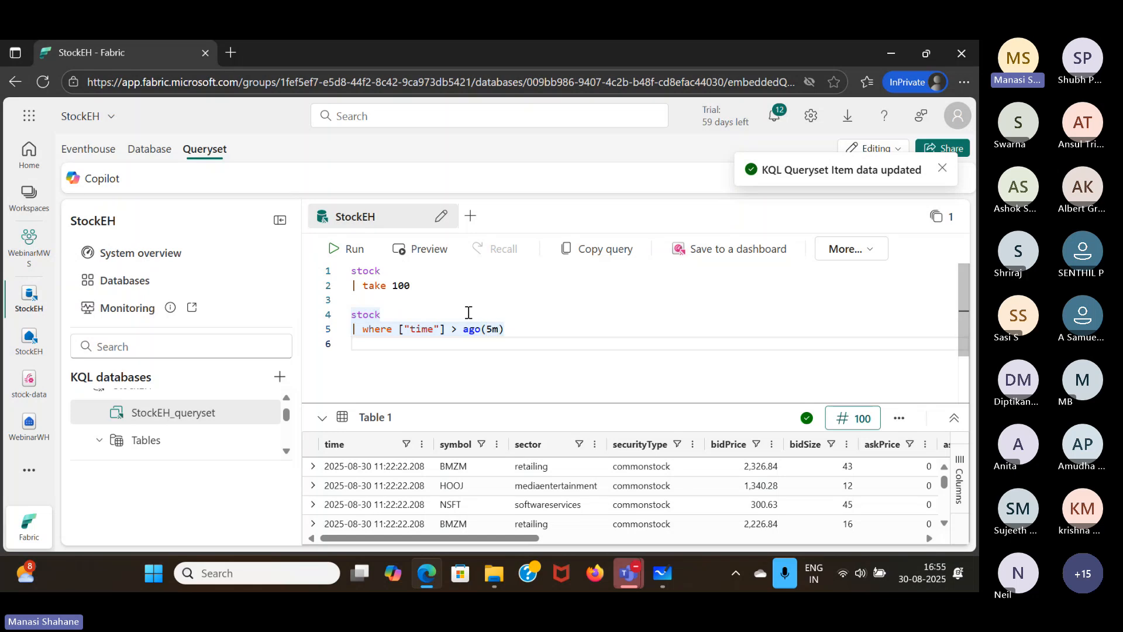
{"action": "type", "text": "|"}
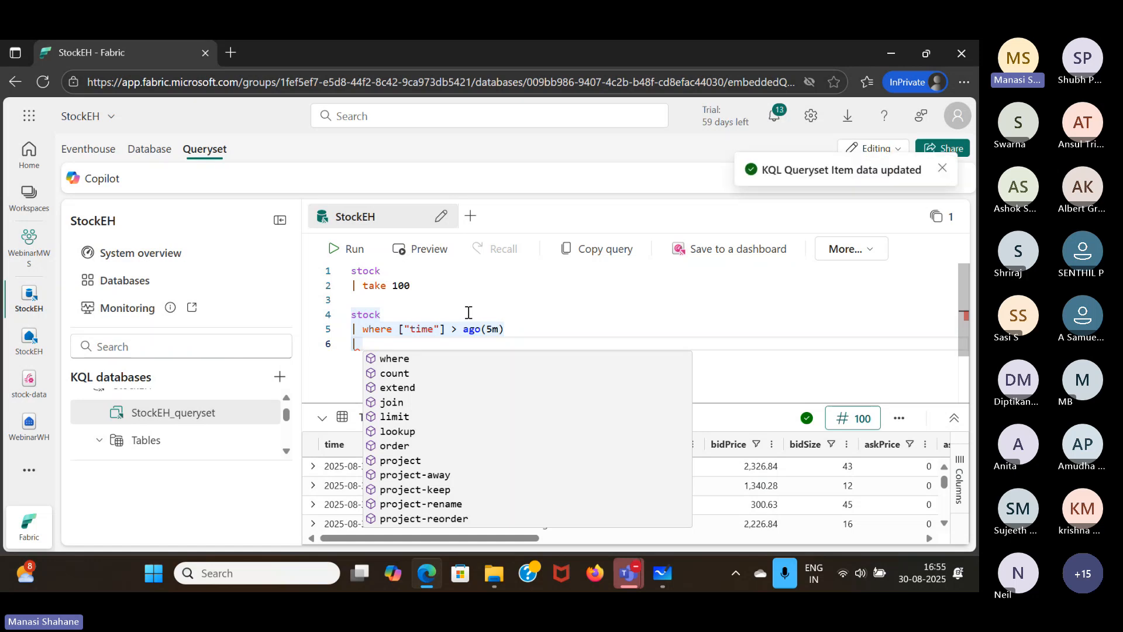
{"action": "type", "text": "su"}
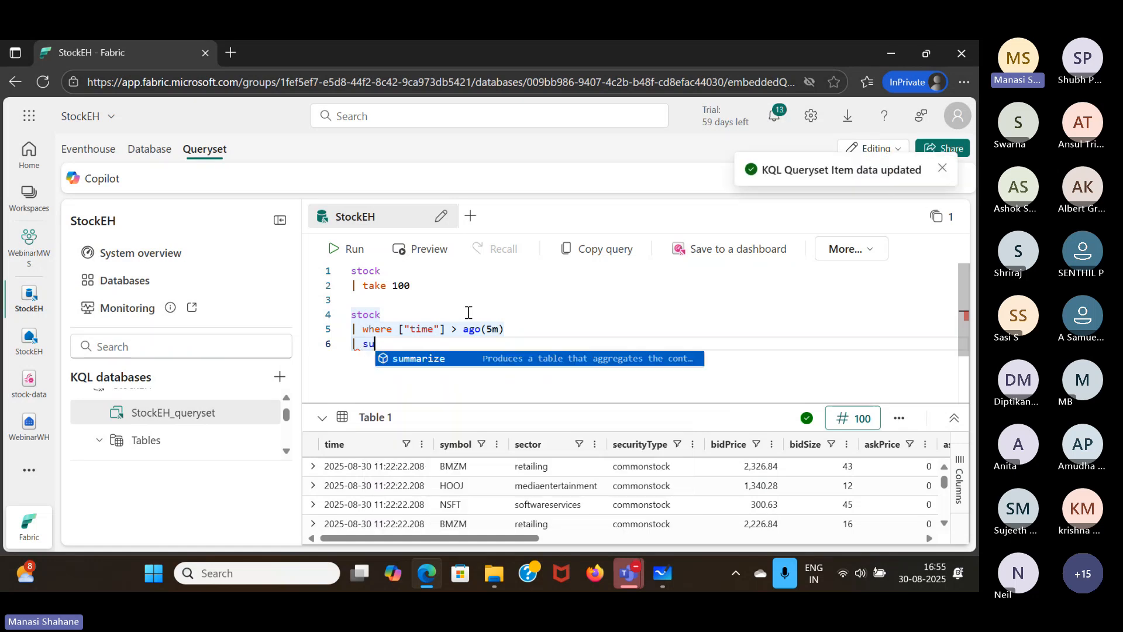
{"action": "key", "text": "Tab"}
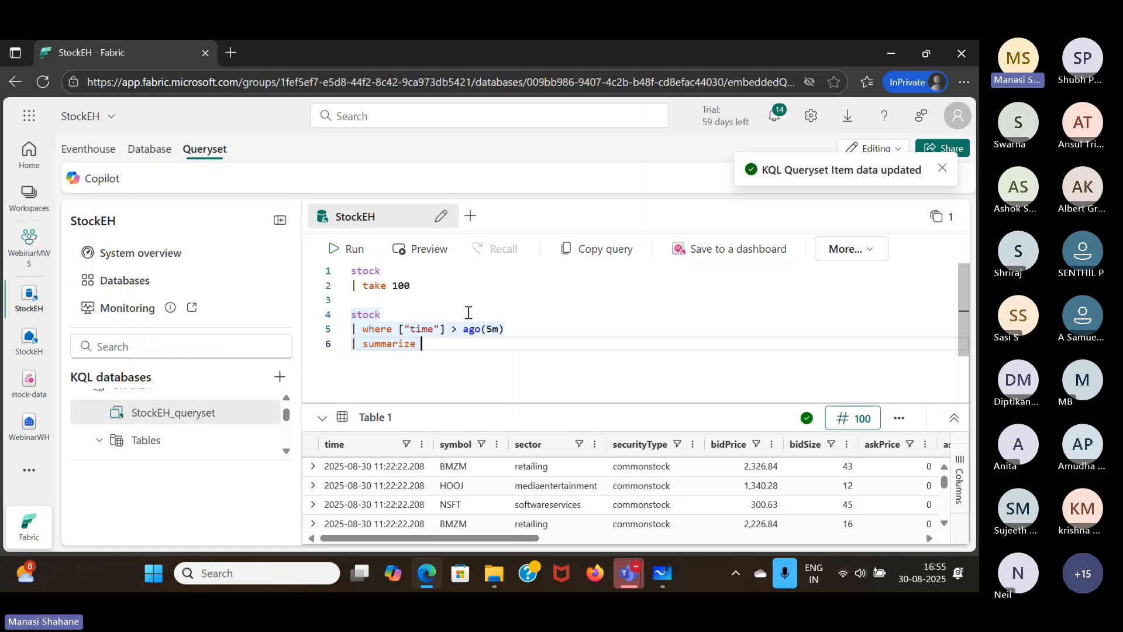
{"action": "type", "text": "av"}
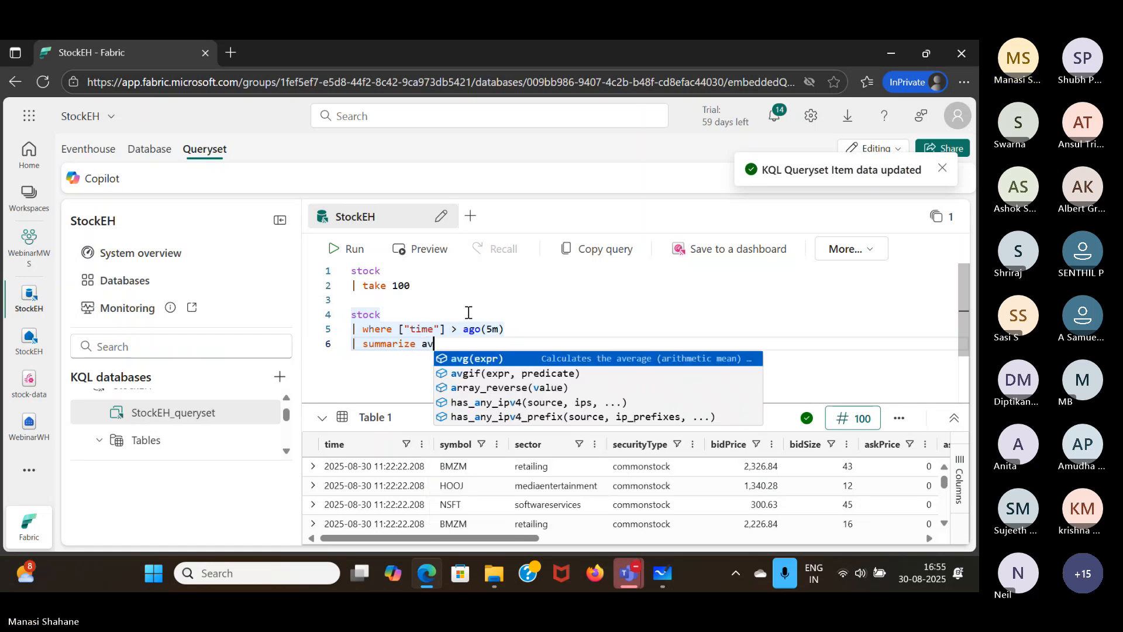
{"action": "type", "text": "gProc"}
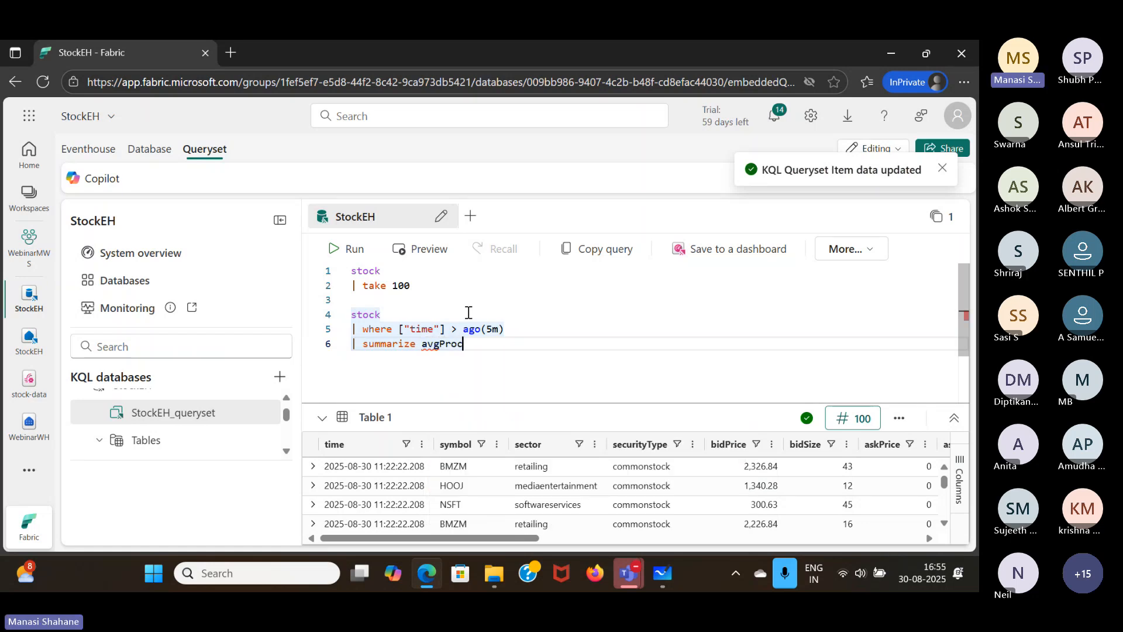
{"action": "key", "text": "BackSpace"}
{"action": "key", "text": "BackSpace"}
{"action": "type", "text": "ice ="}
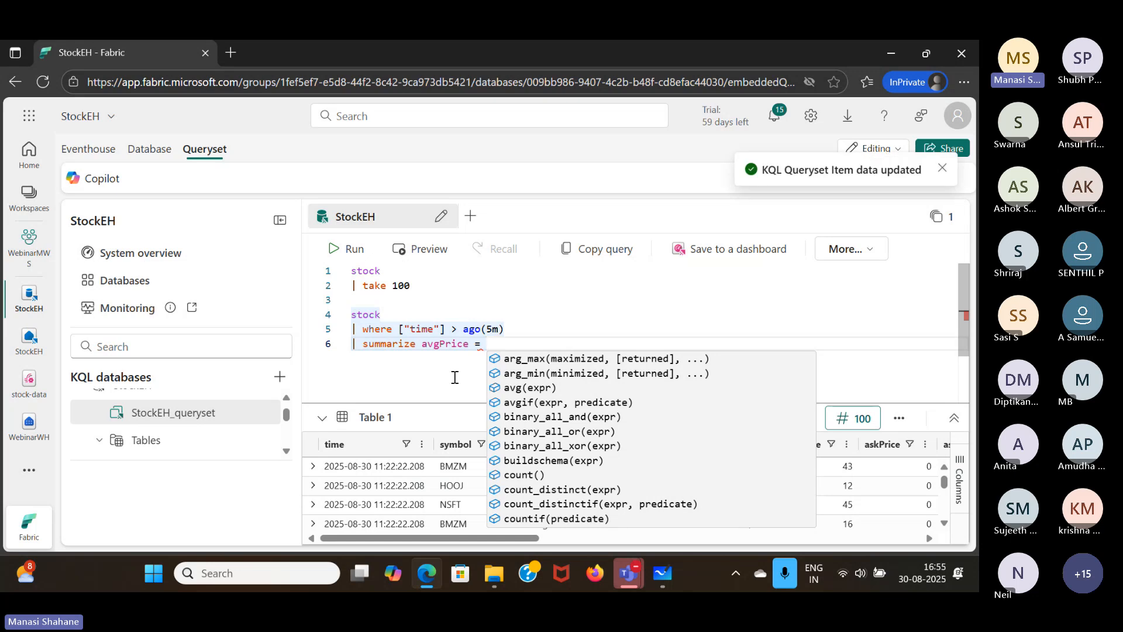
{"action": "double_click", "coordinate": [425, 345]}
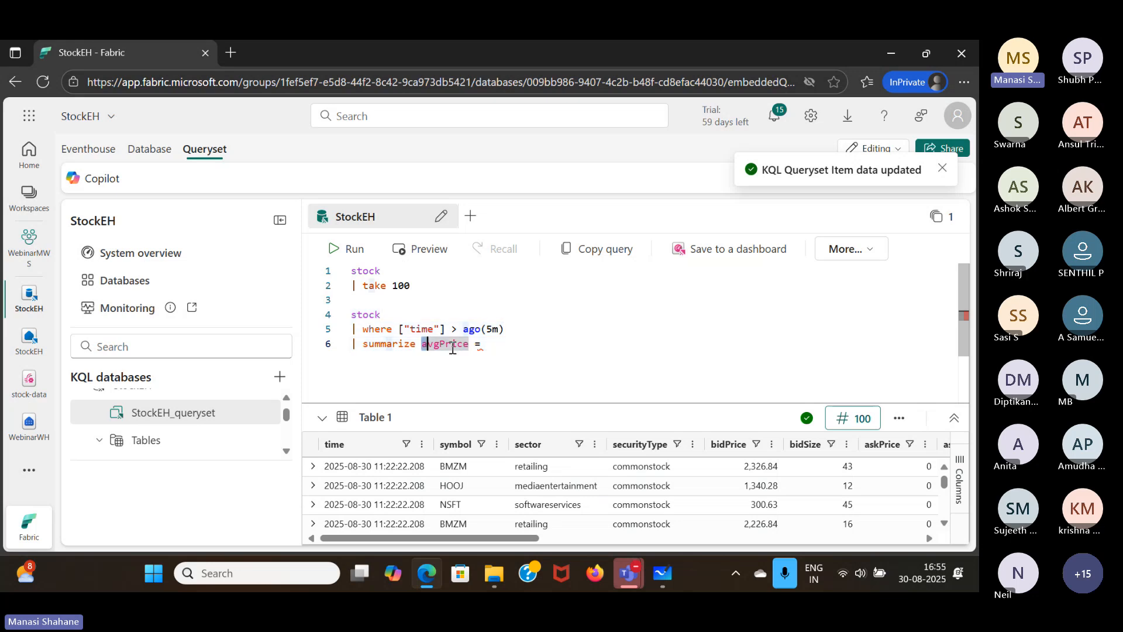
{"action": "left_click", "coordinate": [498, 350]}
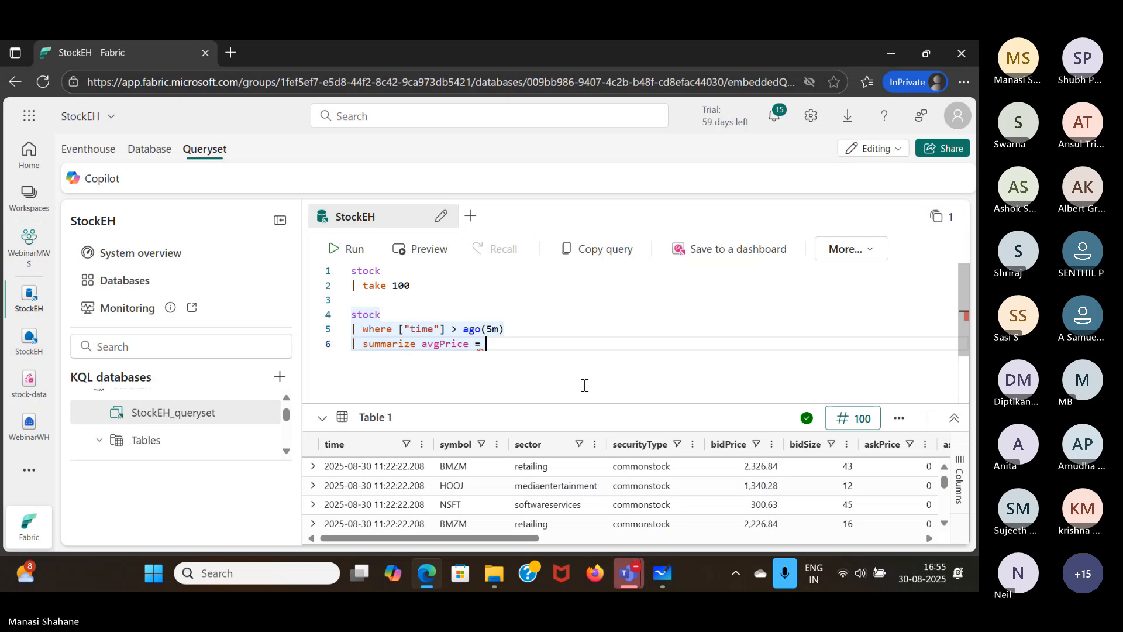
- Define avgPrice as the average of the decimal-converted bid price, avg(todecimal(bidPrice))
{"action": "type", "text": "avg"}
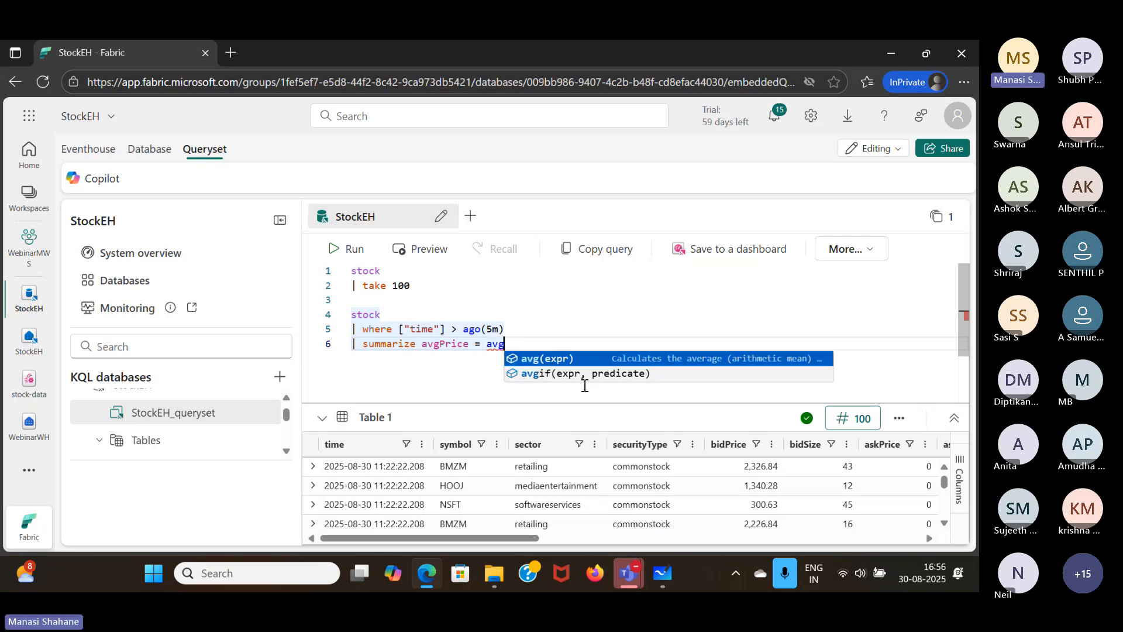
{"action": "type", "text": "(tode"}
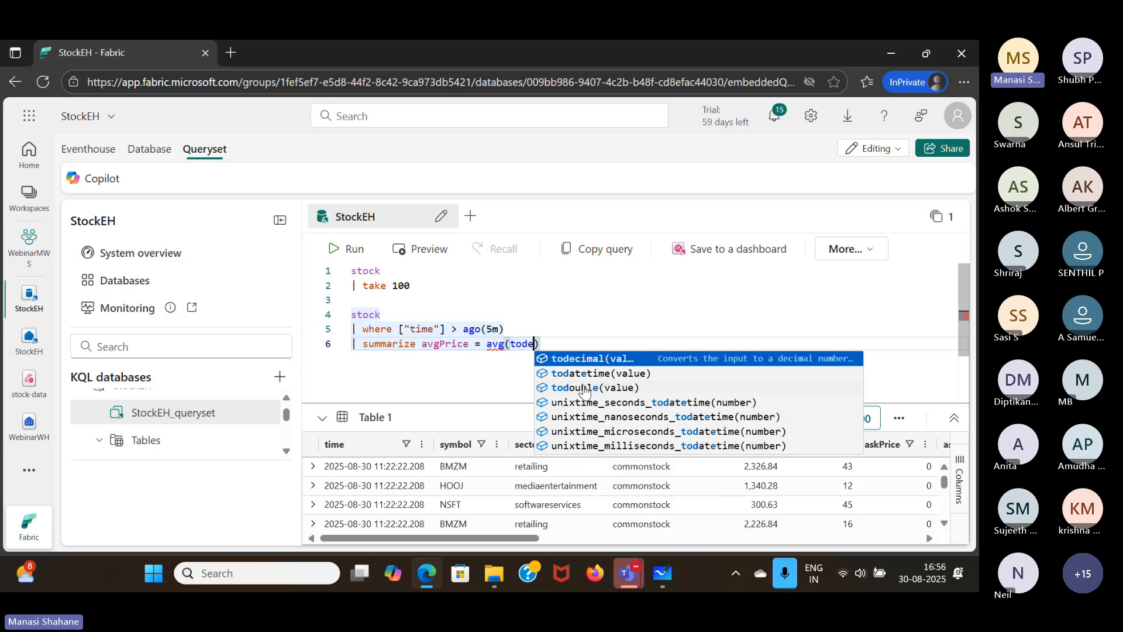
{"action": "key", "text": "Tab"}
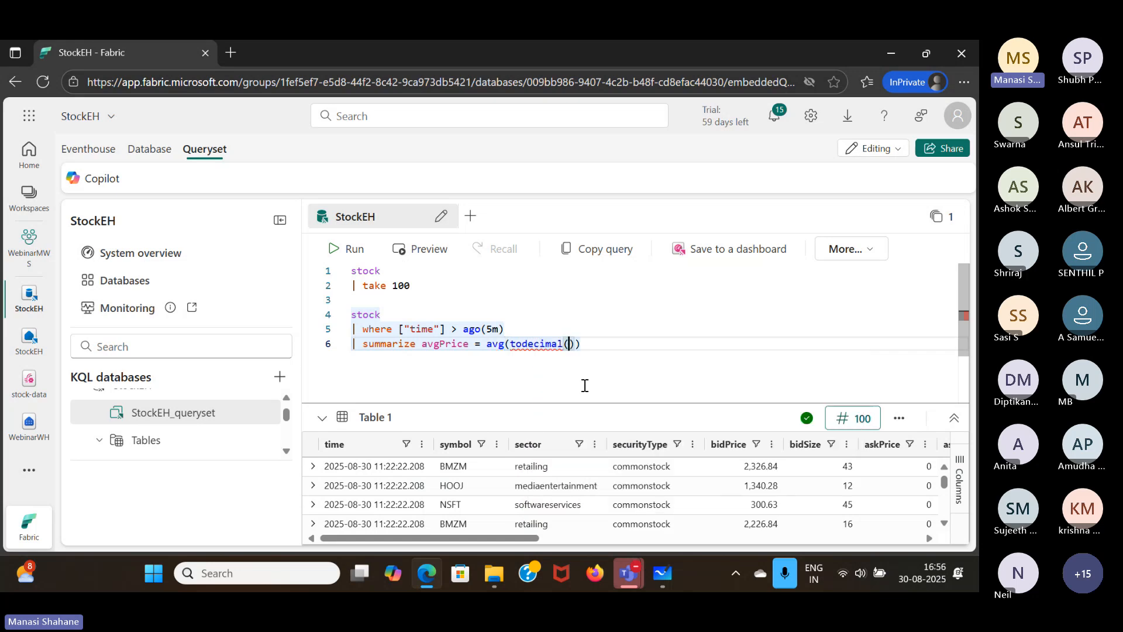
{"action": "type", "text": "bi"}
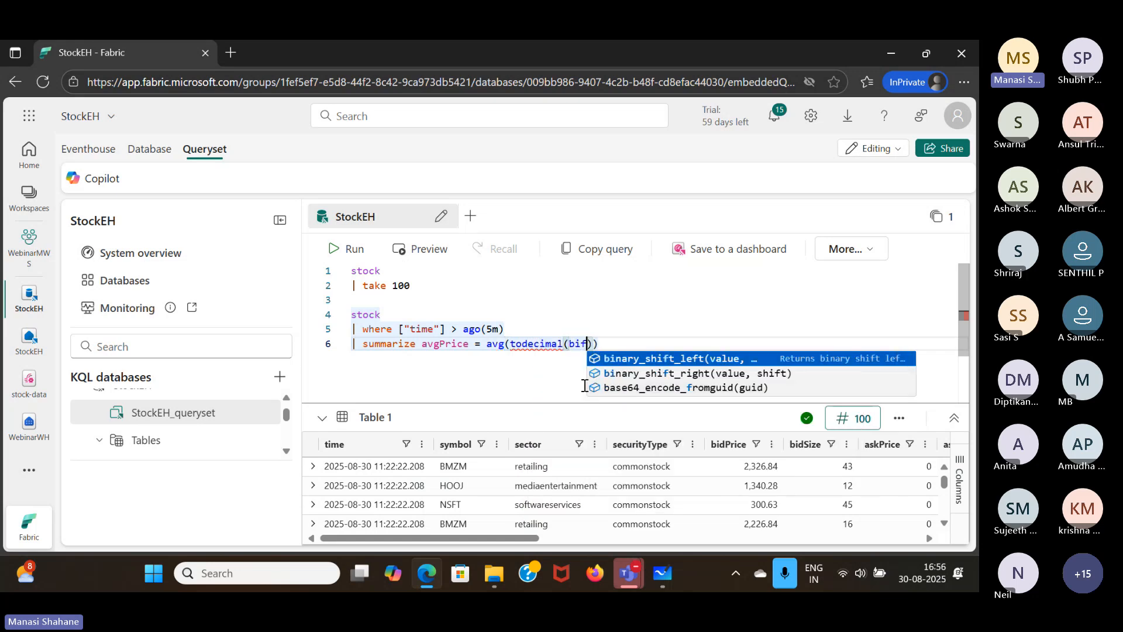
{"action": "type", "text": "d"}
{"action": "key", "text": "Tab"}
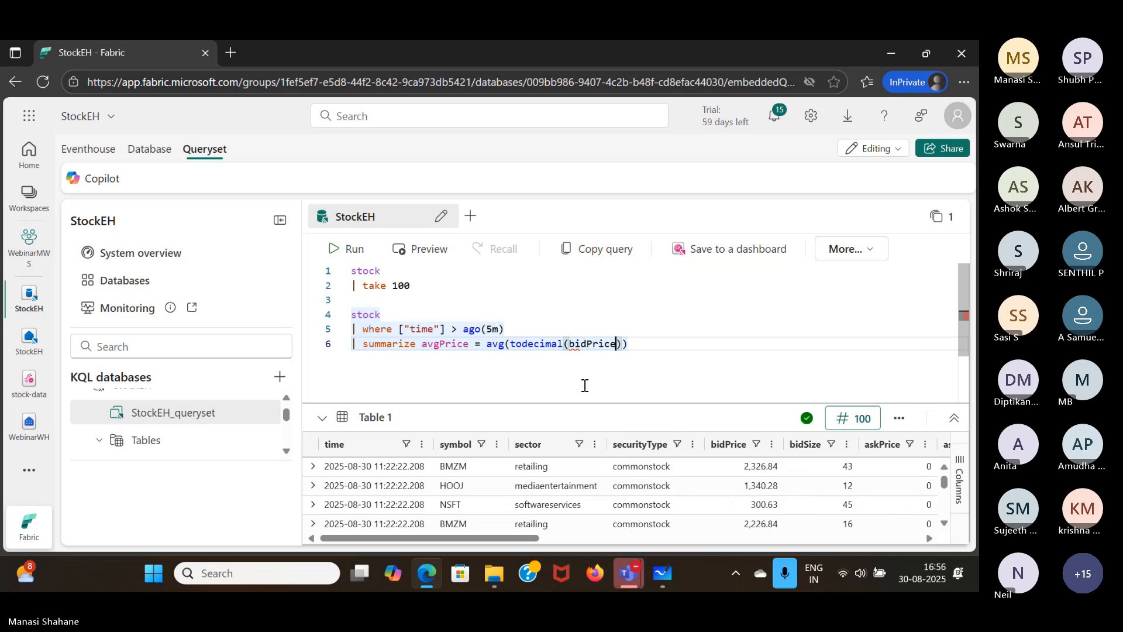
{"action": "key", "text": "End"}
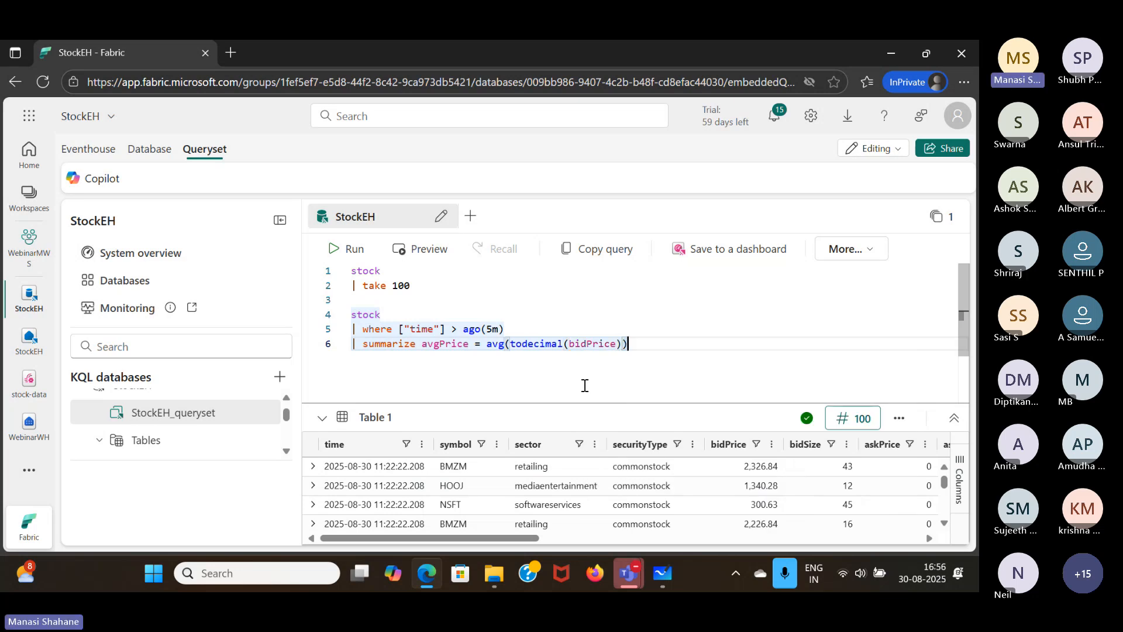
- Group the average price calculation by symbol
{"action": "type", "text": ","}
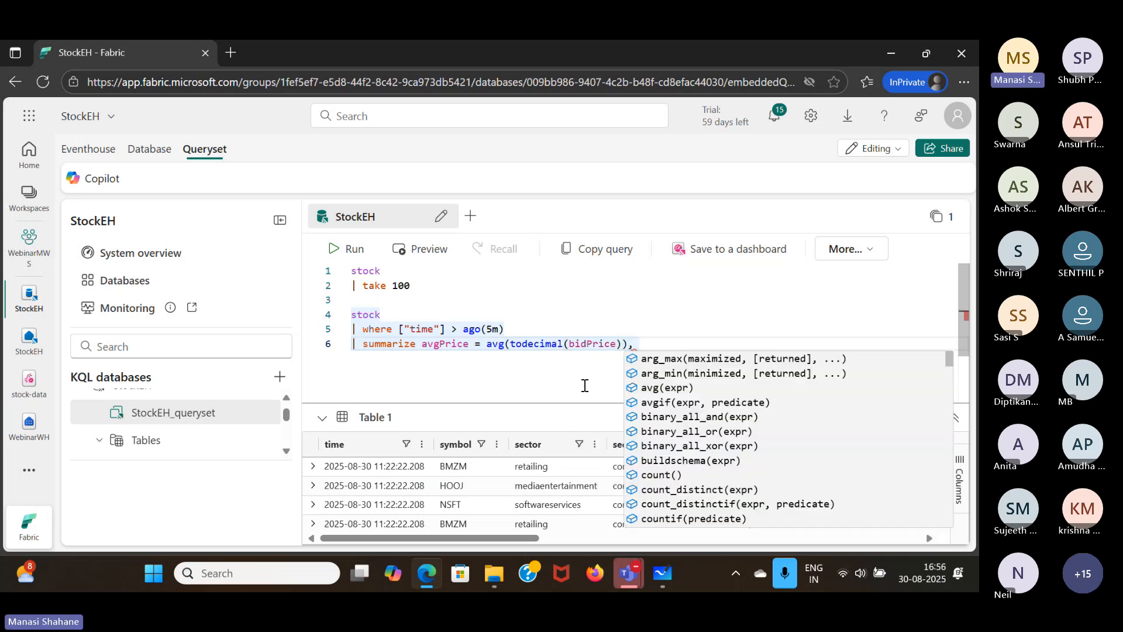
{"action": "key", "text": "BackSpace"}
{"action": "key", "text": "BackSpace"}
{"action": "type", "text": "by"}
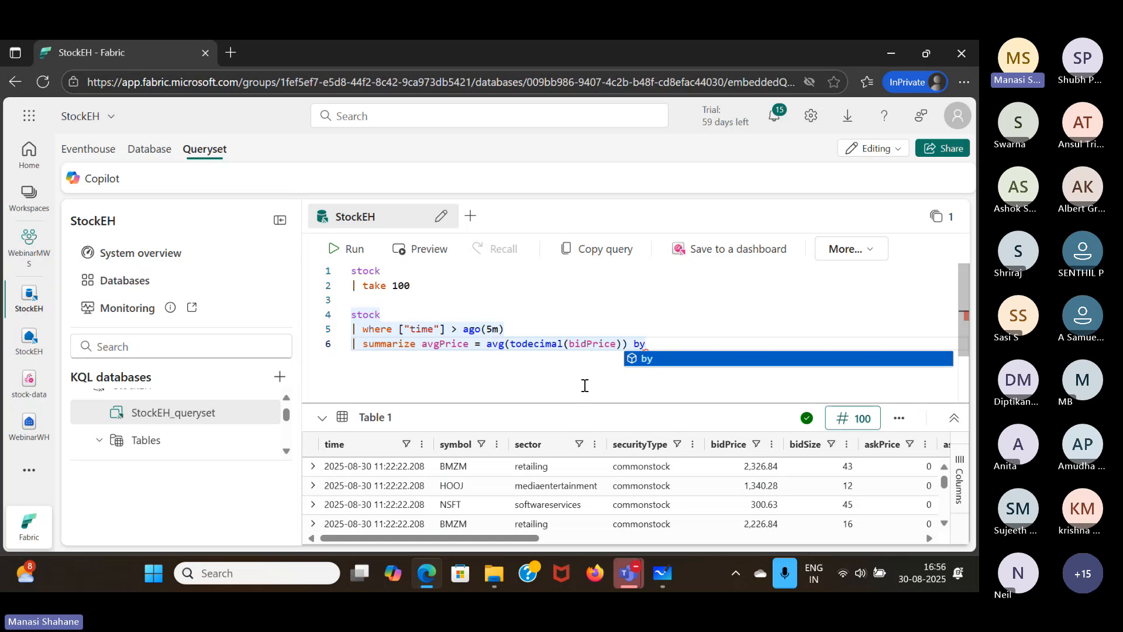
{"action": "type", "text": " sy"}
{"action": "key", "text": "Tab"}
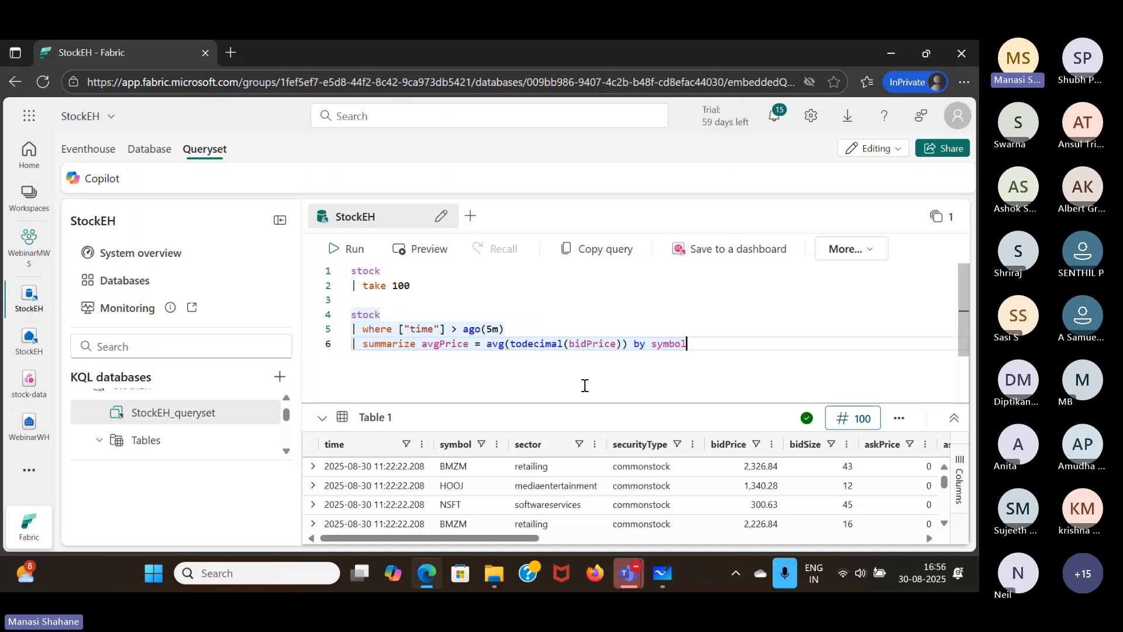
- Project only the symbol and avgPrice columns in the second query and run it
{"action": "key", "text": "Return"}
{"action": "type", "text": "|"}
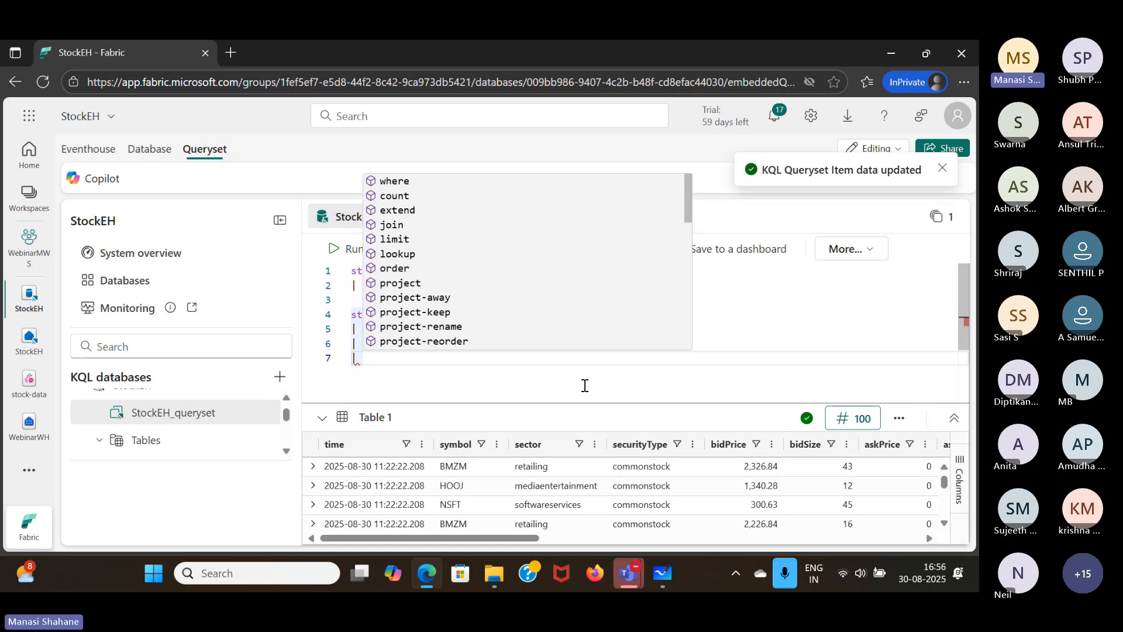
{"action": "type", "text": "project"}
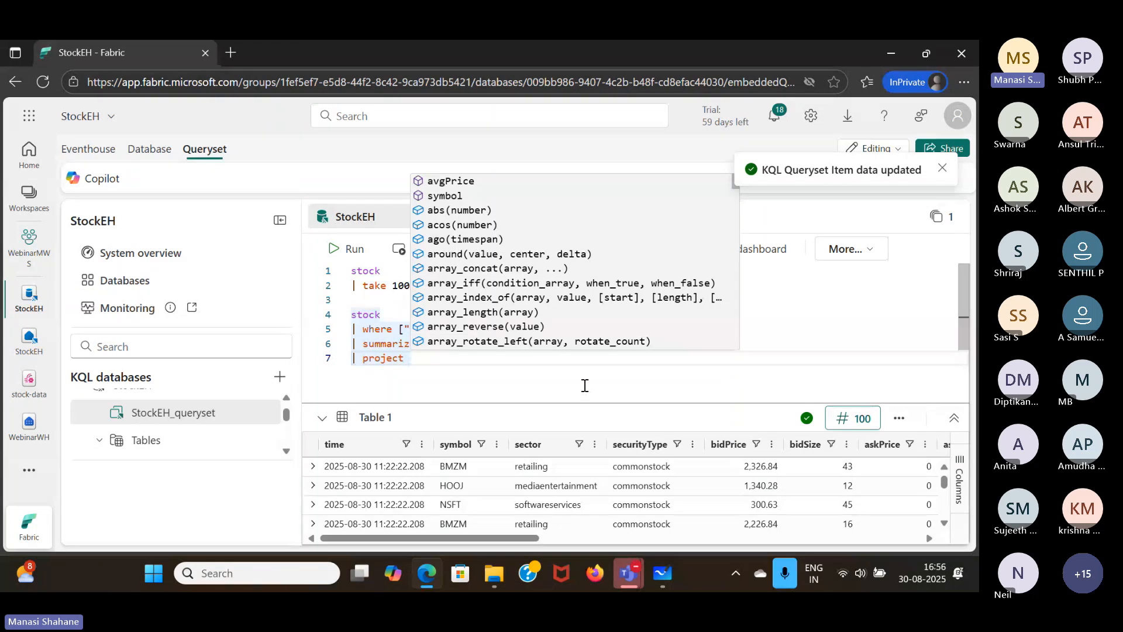
{"action": "type", "text": "sym"}
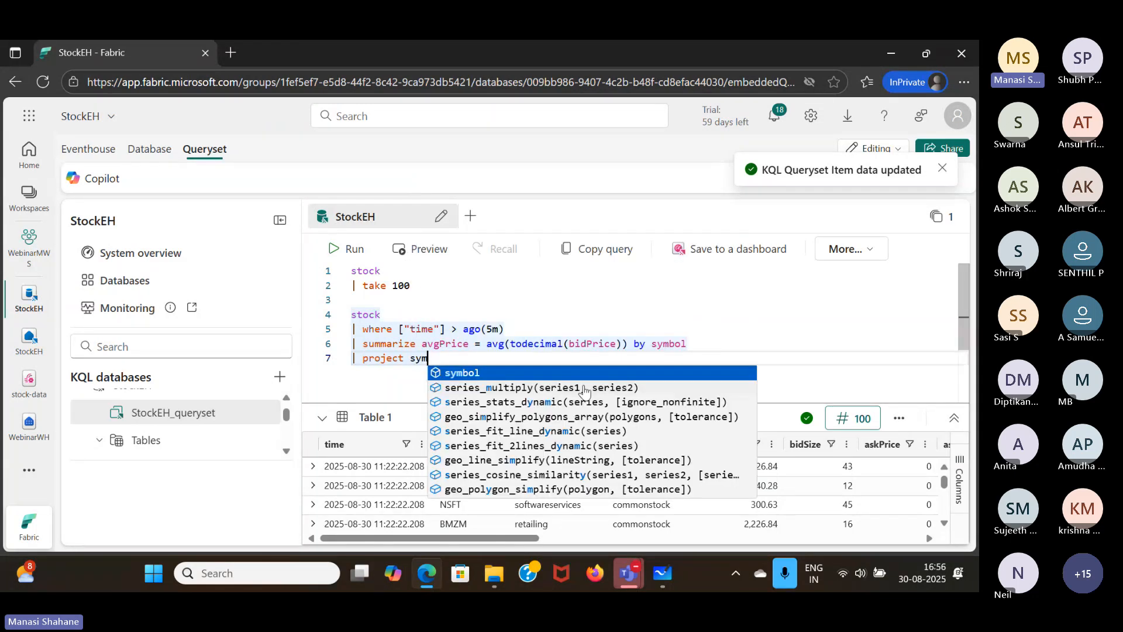
{"action": "key", "text": "Tab"}
{"action": "type", "text": ","}
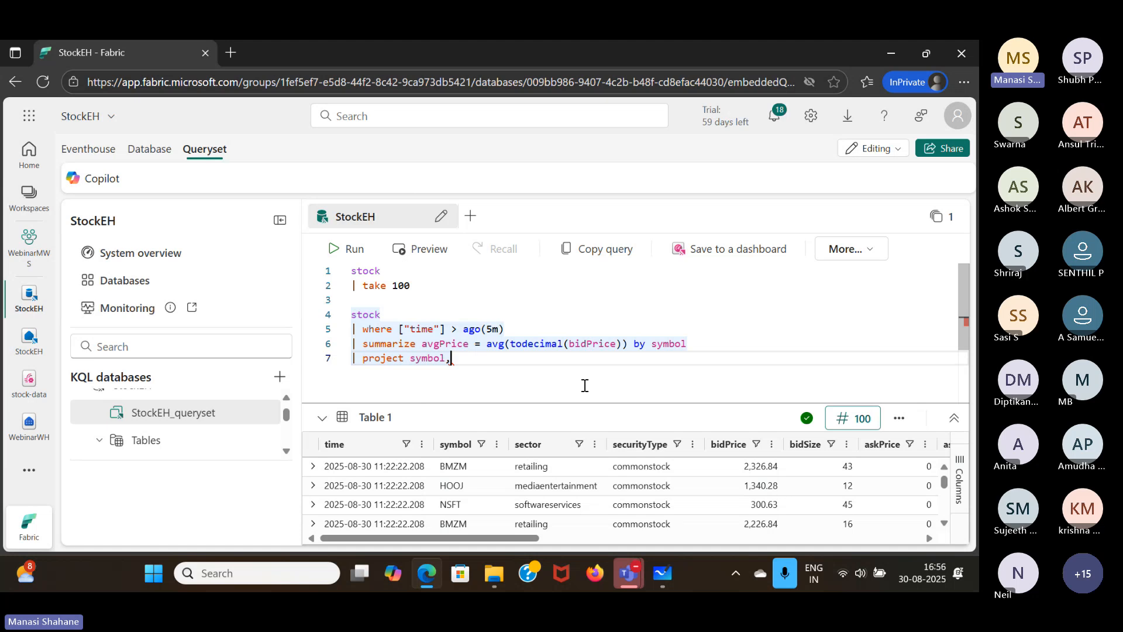
{"action": "type", "text": " avgPrice"}
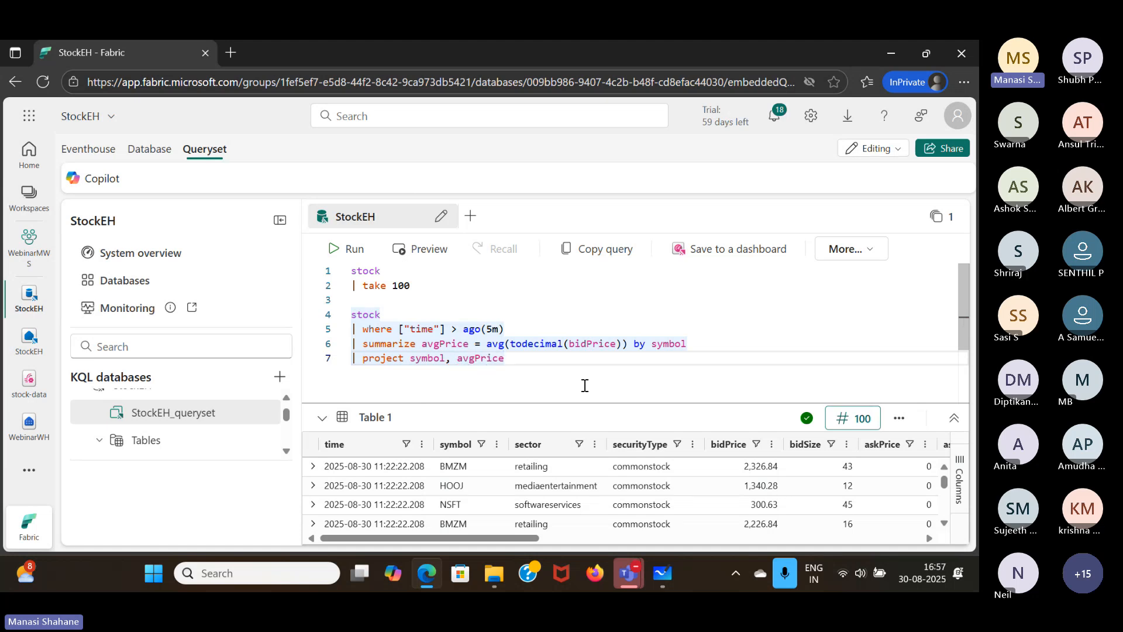
{"action": "left_click", "coordinate": [351, 249]}
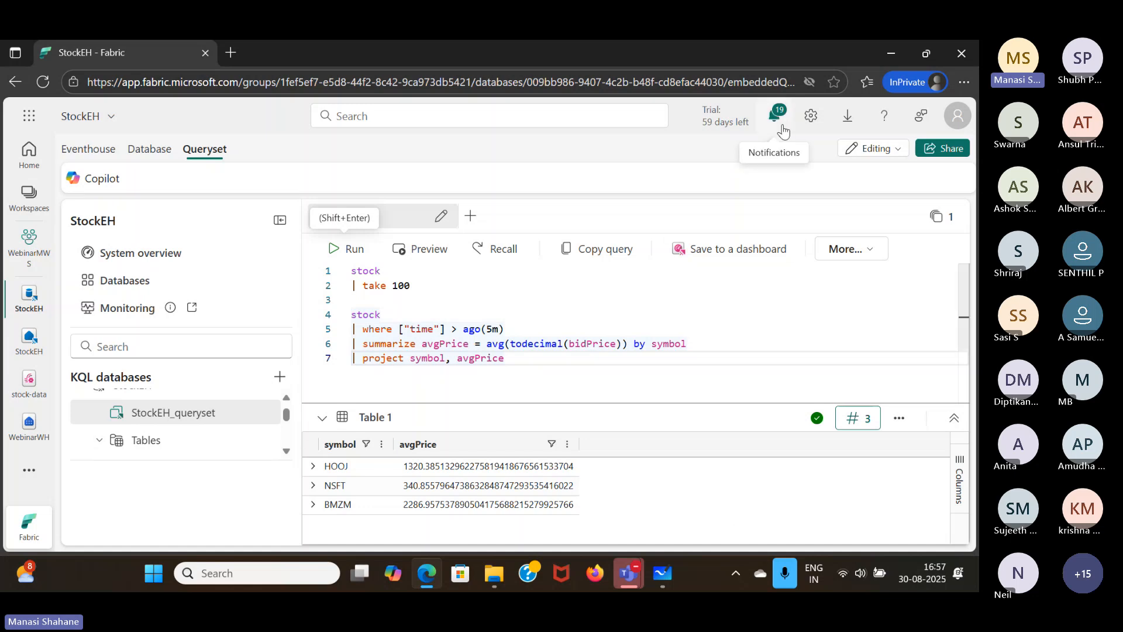
- Clear all Fabric notifications and confirm the removal
{"action": "left_click", "coordinate": [932, 199]}
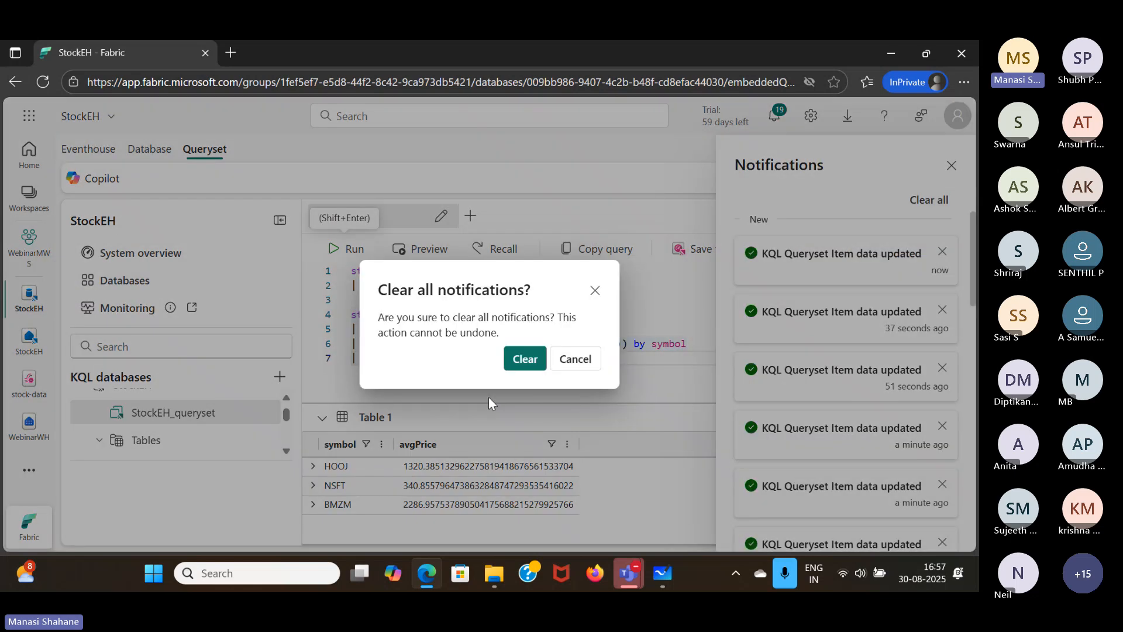
{"action": "left_click", "coordinate": [523, 358]}
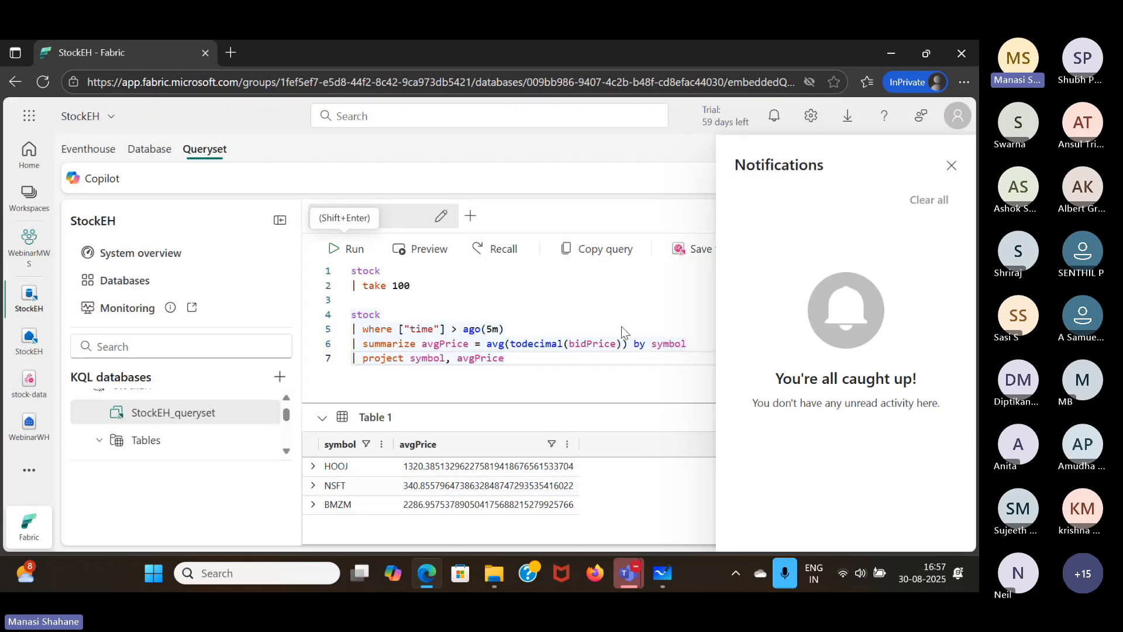
- Close the notifications and start pinning the average price query to a new dashboard named Stock Dashboard
{"action": "left_click", "coordinate": [952, 165]}
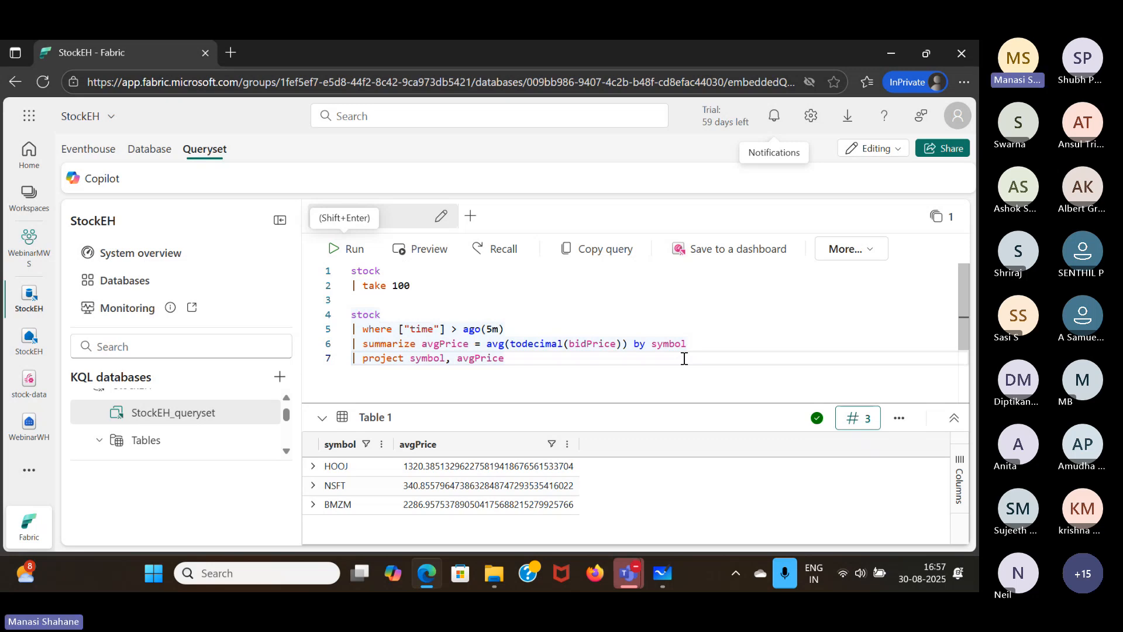
{"action": "left_click", "coordinate": [716, 248]}
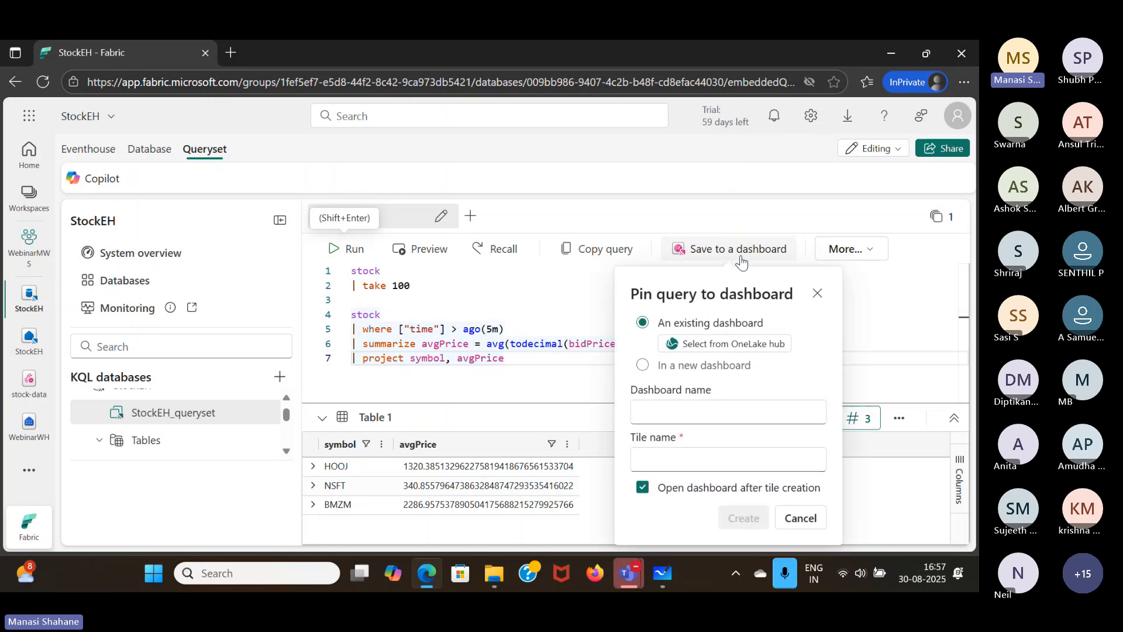
{"action": "left_click", "coordinate": [701, 367]}
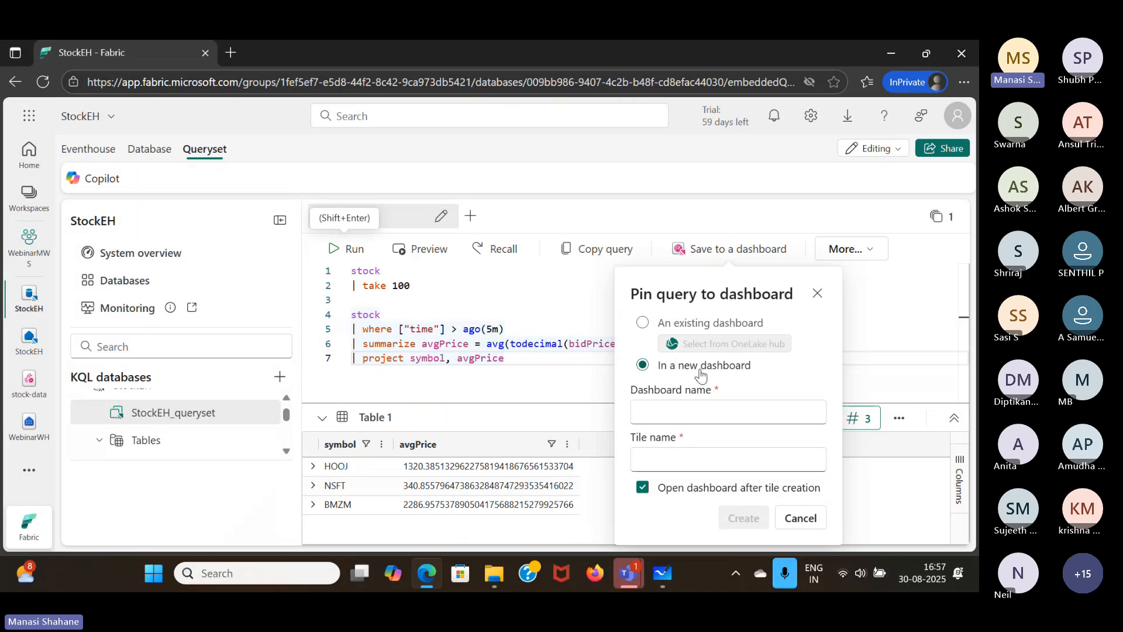
{"action": "left_click", "coordinate": [705, 415]}
{"action": "type", "text": "s"}
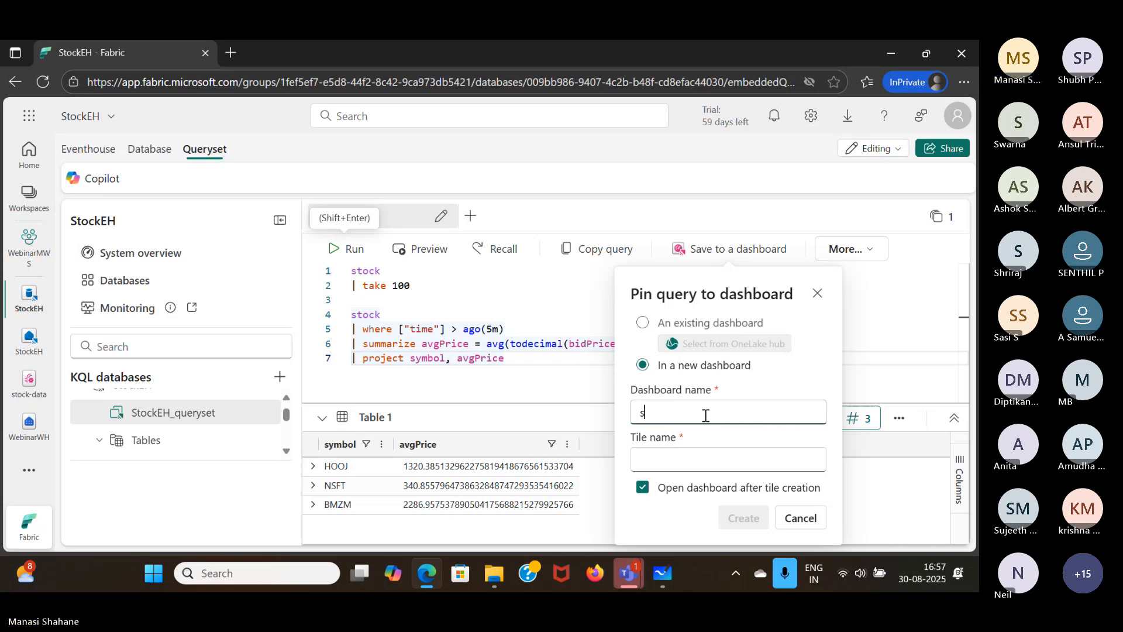
{"action": "key", "text": "BackSpace"}
{"action": "type", "text": "Stock dash"}
{"action": "key", "text": "BackSpace"}
{"action": "key", "text": "BackSpace"}
{"action": "key", "text": "BackSpace"}
{"action": "key", "text": "BackSpace"}
{"action": "type", "text": "Dashboard"}
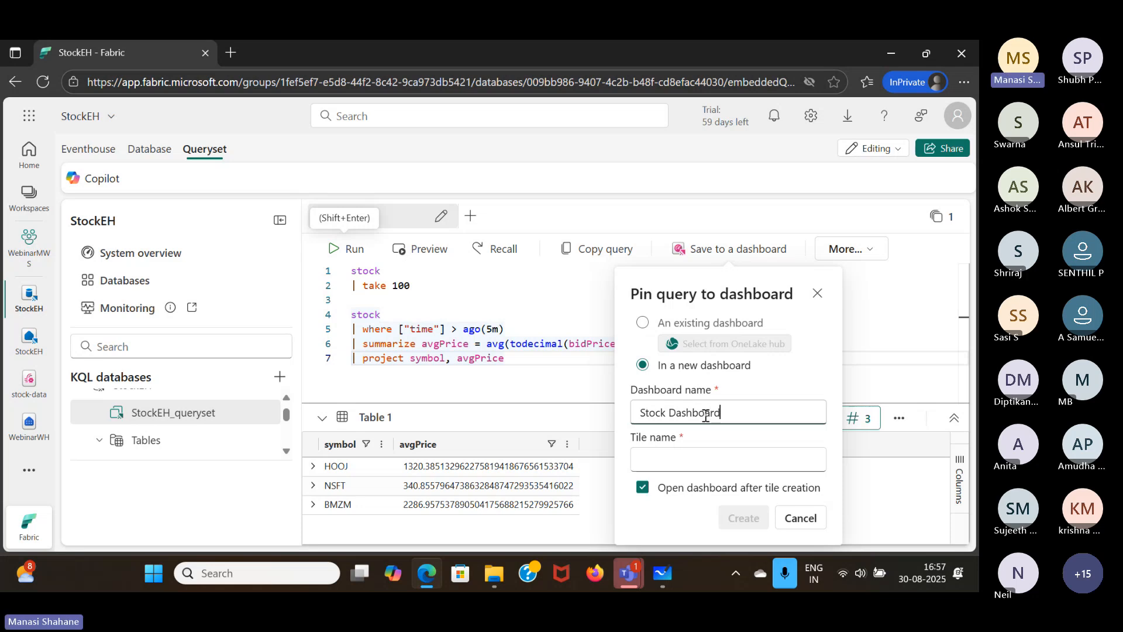
- Name the pinned tile Average Price and create the dashboard
{"action": "left_click", "coordinate": [694, 459]}
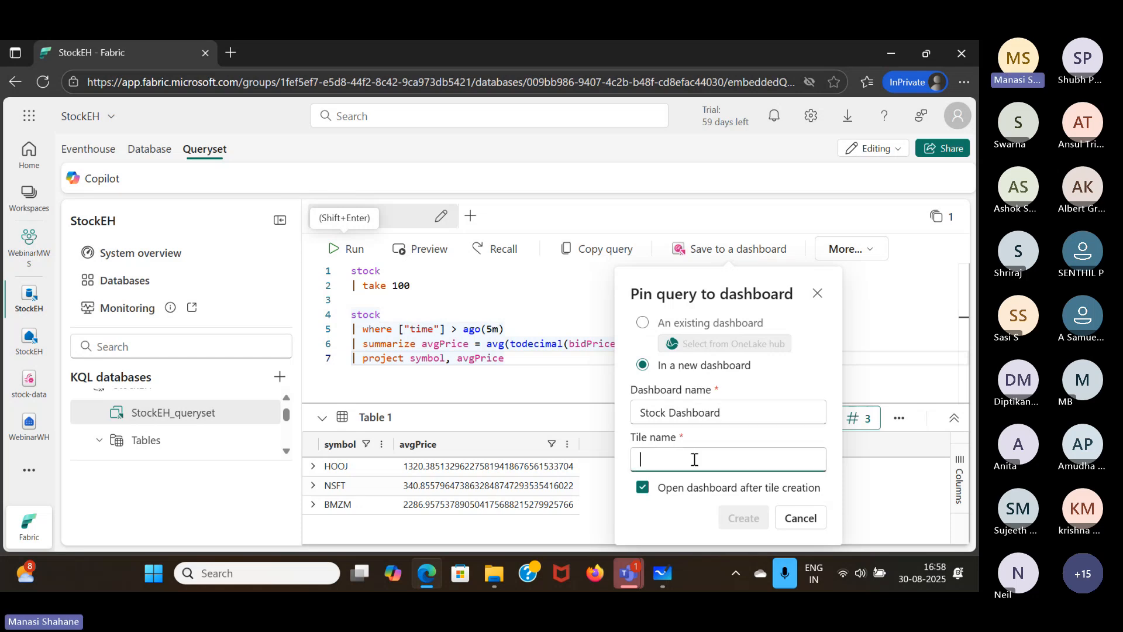
{"action": "type", "text": "Average "}
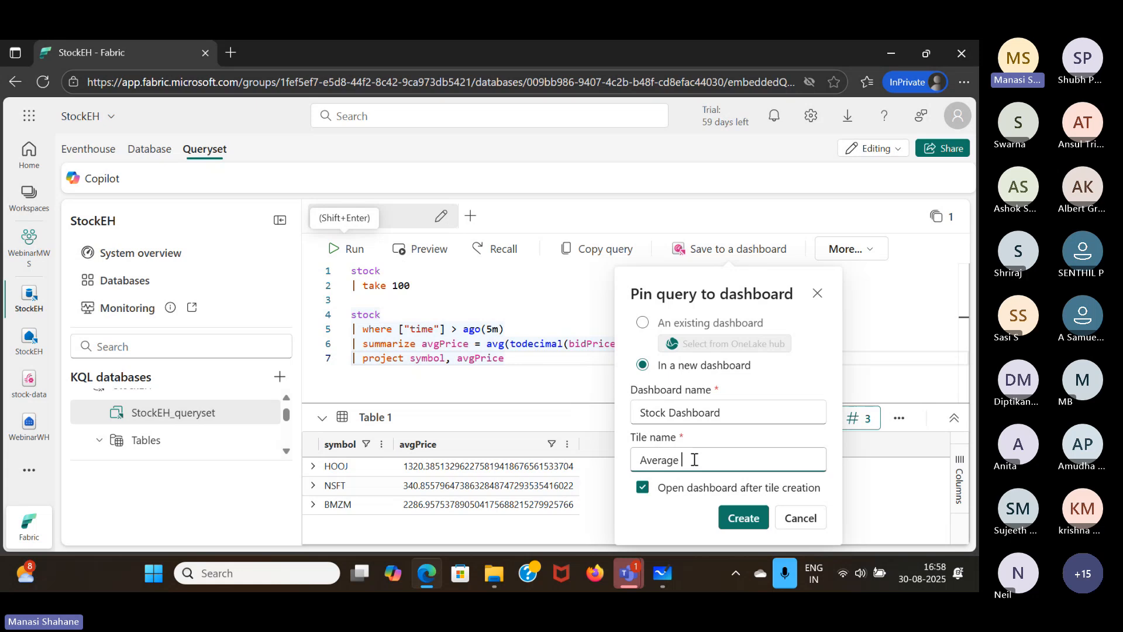
{"action": "type", "text": "Price"}
{"action": "left_click", "coordinate": [741, 519]}
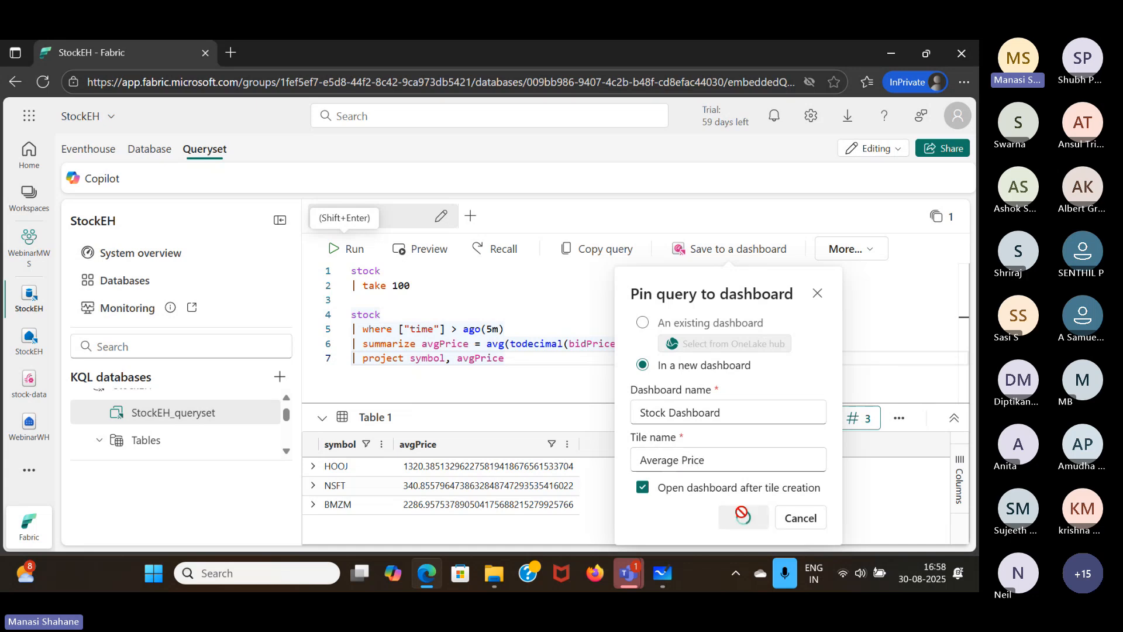
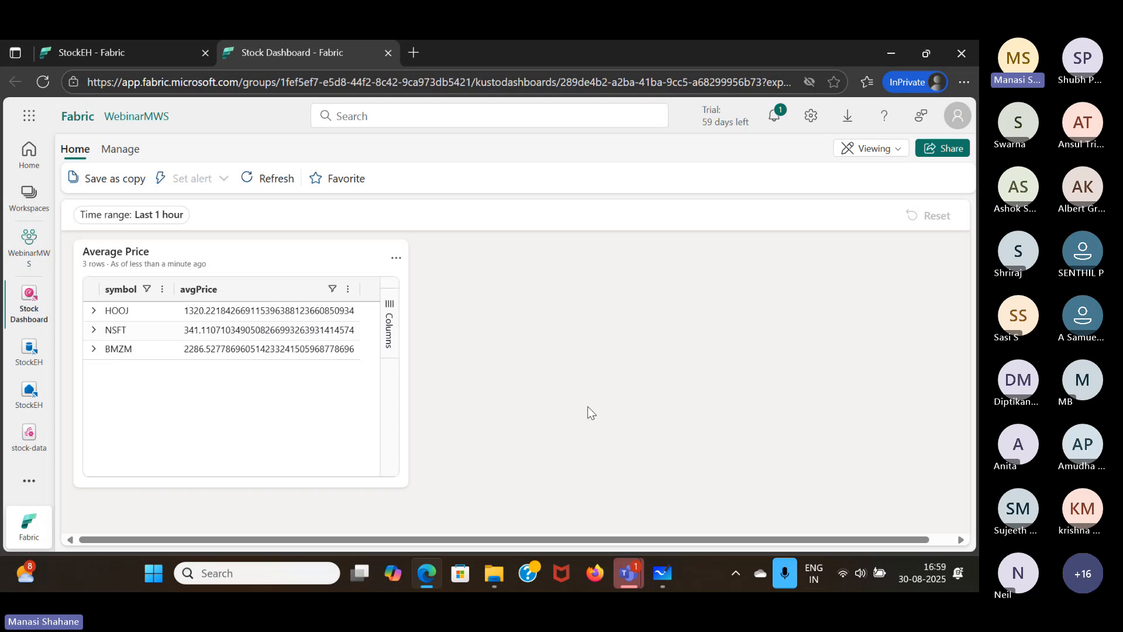
- Switch the Stock Dashboard to editing mode and open the Average Price tile for editing
{"action": "left_click", "coordinate": [880, 153]}
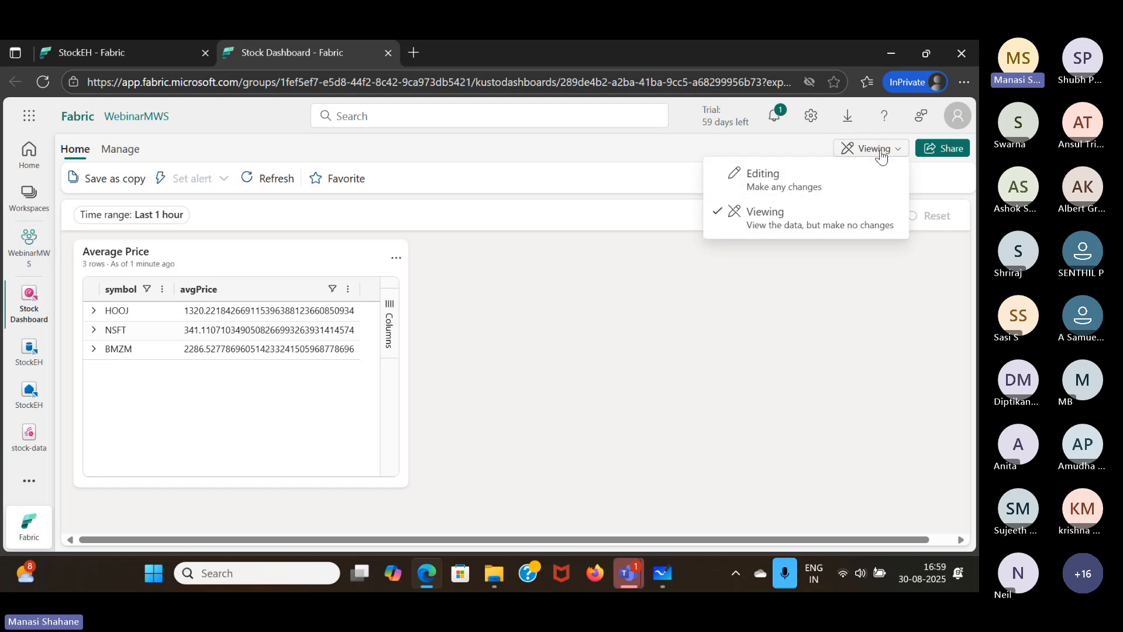
{"action": "left_click", "coordinate": [778, 186]}
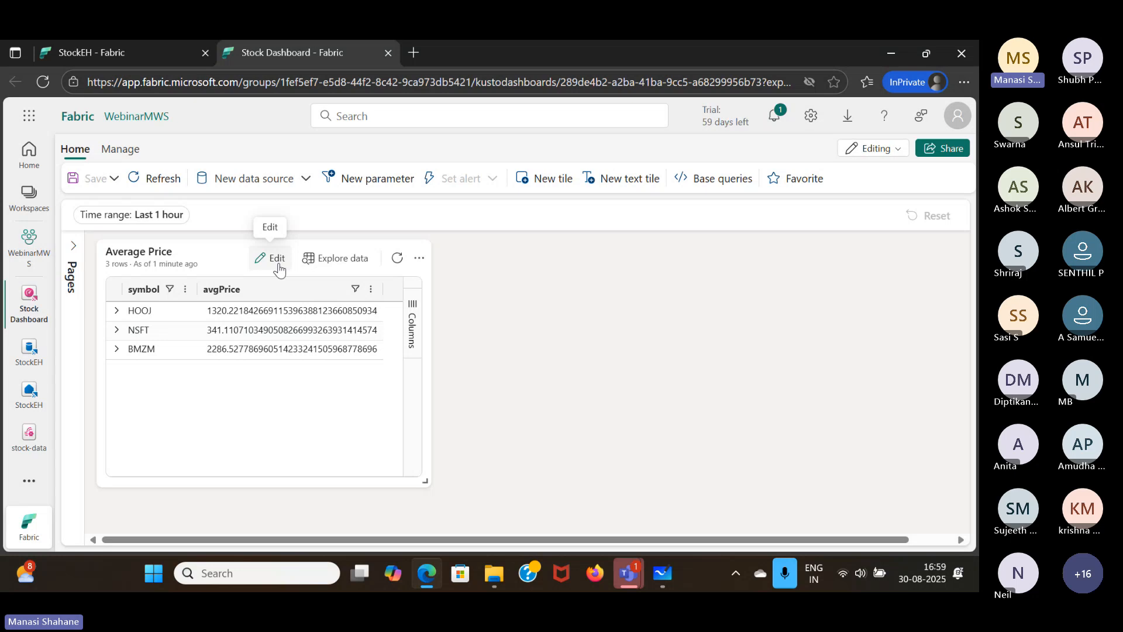
{"action": "left_click", "coordinate": [279, 268]}
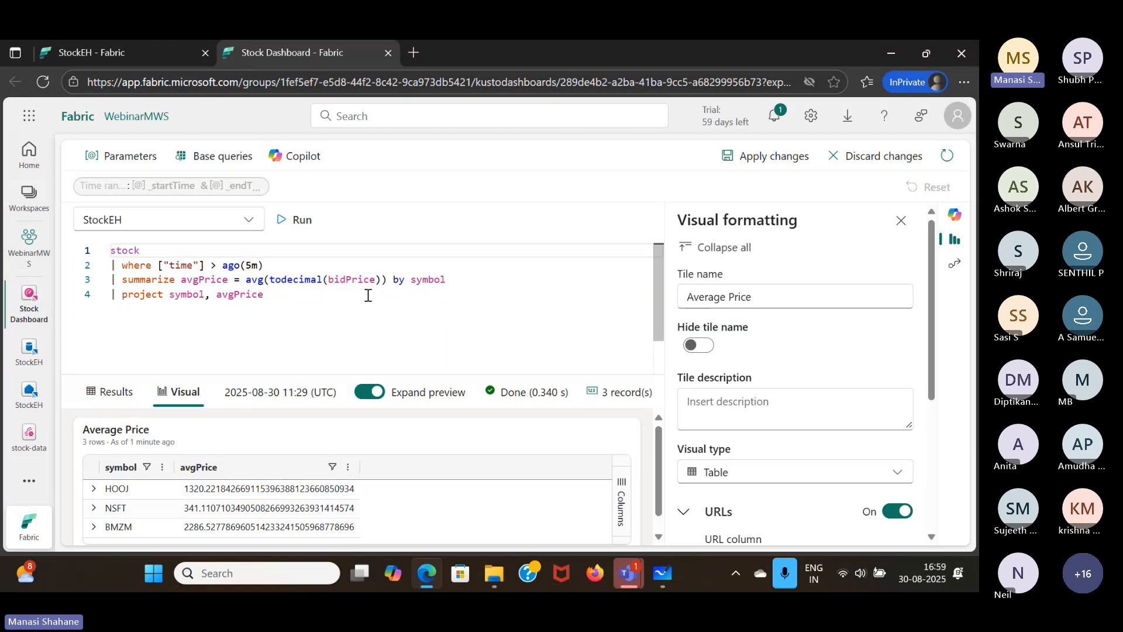
- Change the Average Price tile's visual type to Column chart and apply the changes
{"action": "scroll", "coordinate": [786, 357], "scroll_direction": "down", "scroll_amount": 1}
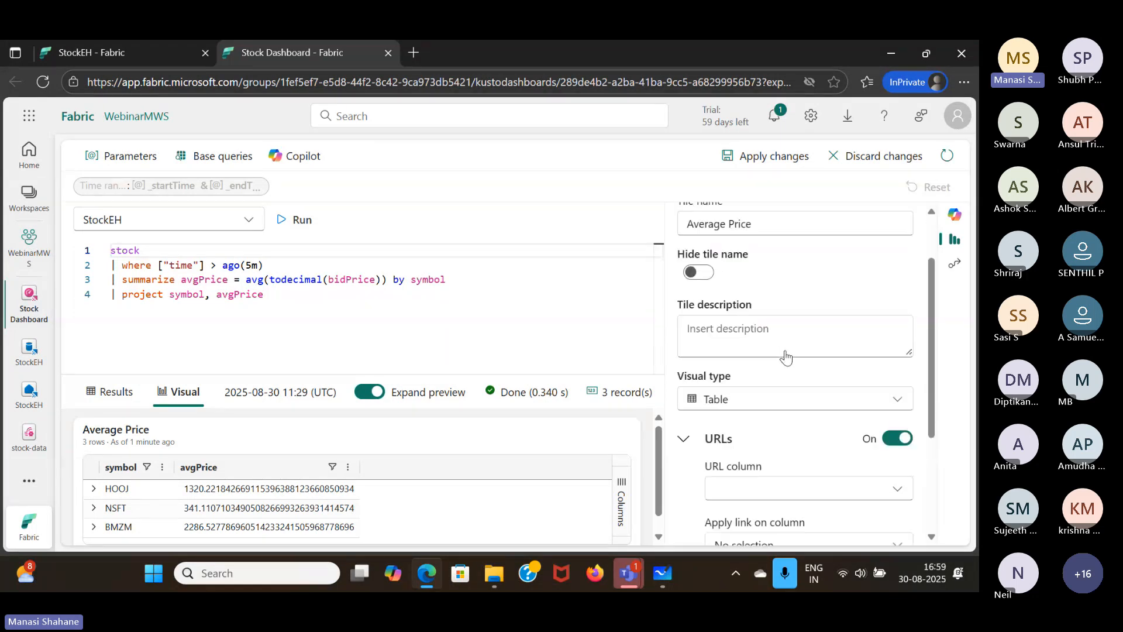
{"action": "left_click", "coordinate": [765, 402]}
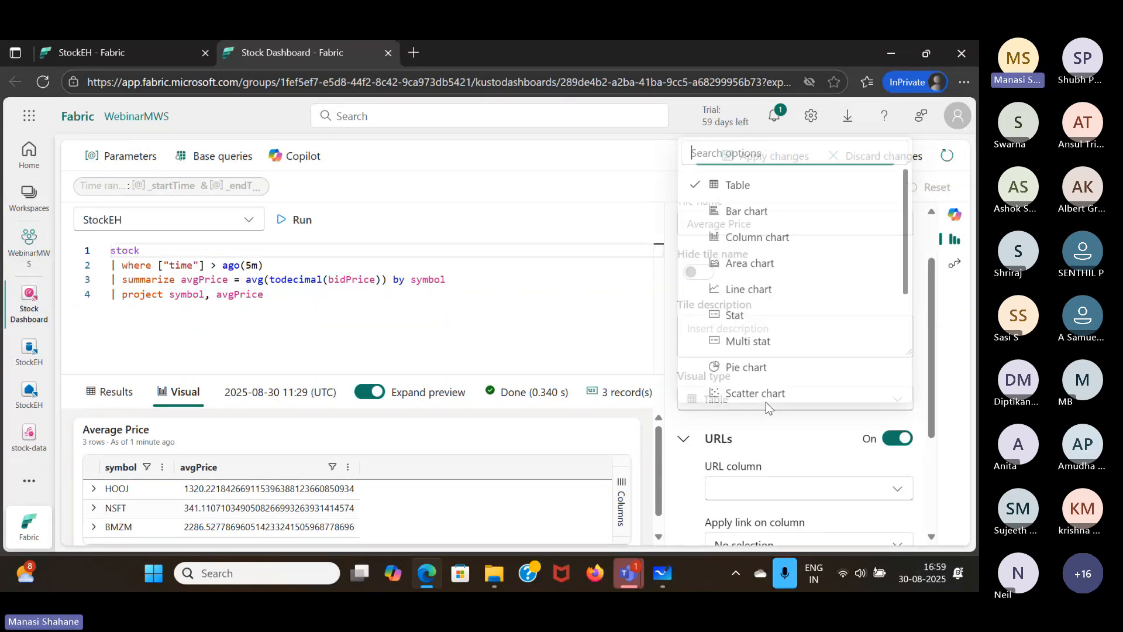
{"action": "left_click", "coordinate": [756, 232]}
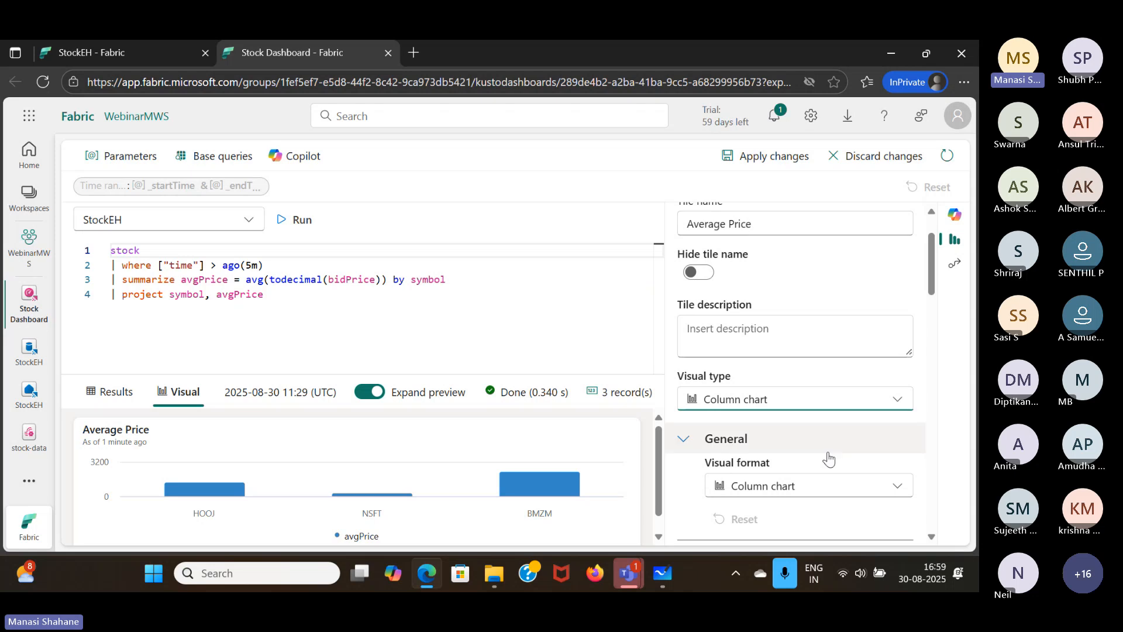
{"action": "scroll", "coordinate": [829, 460], "scroll_direction": "down", "scroll_amount": 5}
{"action": "scroll", "coordinate": [828, 460], "scroll_direction": "up", "scroll_amount": 8}
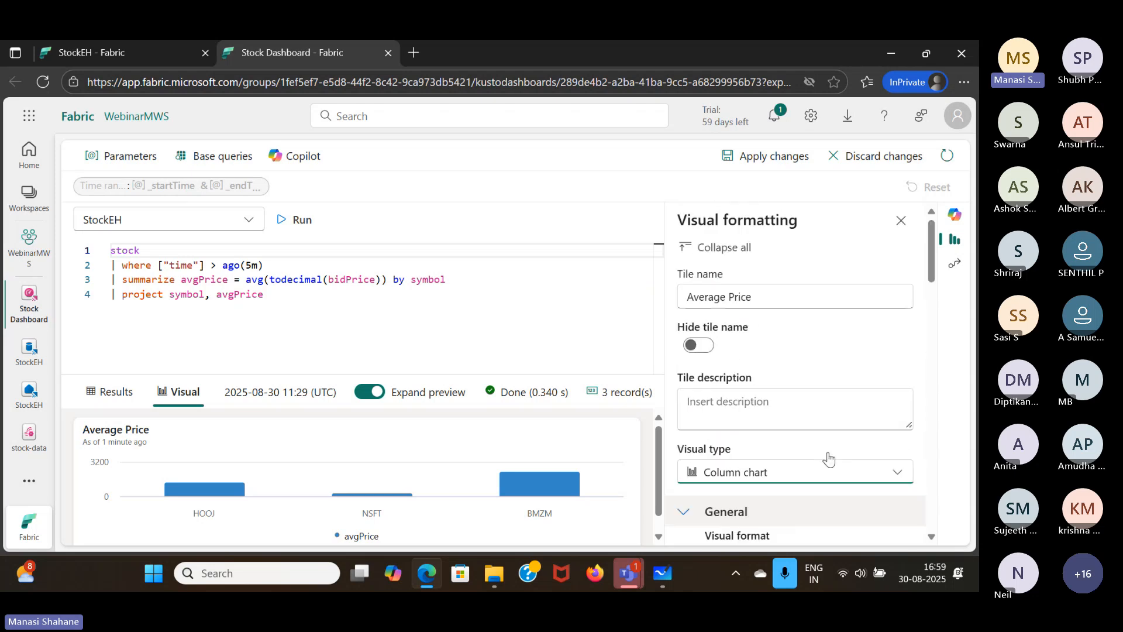
{"action": "left_click", "coordinate": [767, 154]}
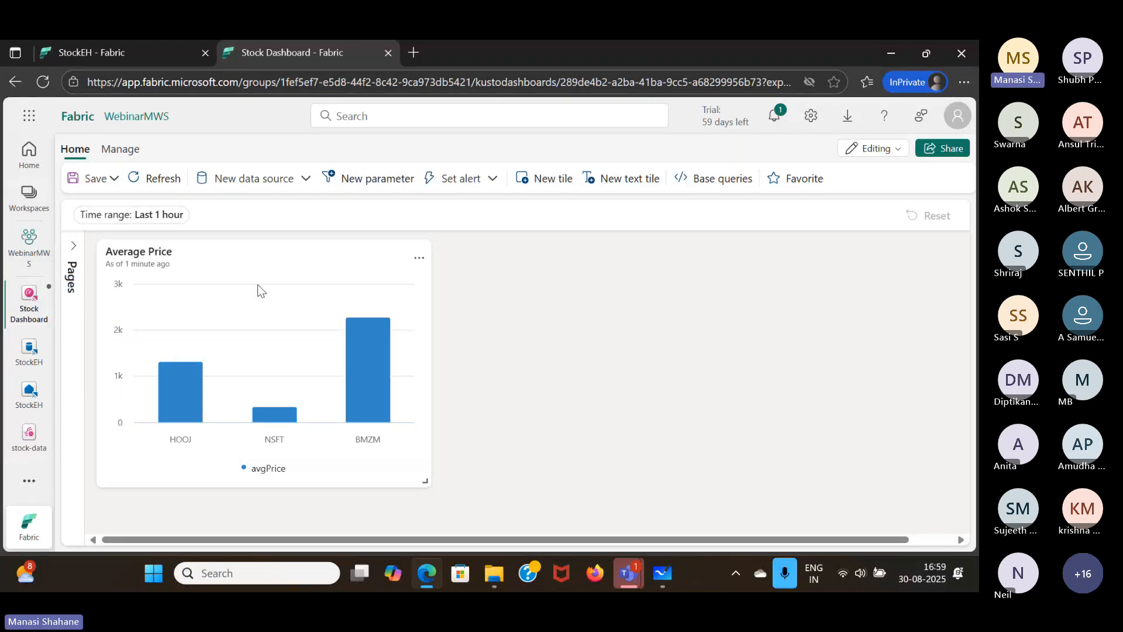
- Refresh the Average Price tile and start setting an alert on it
{"action": "mouse_move", "coordinate": [125, 248]}
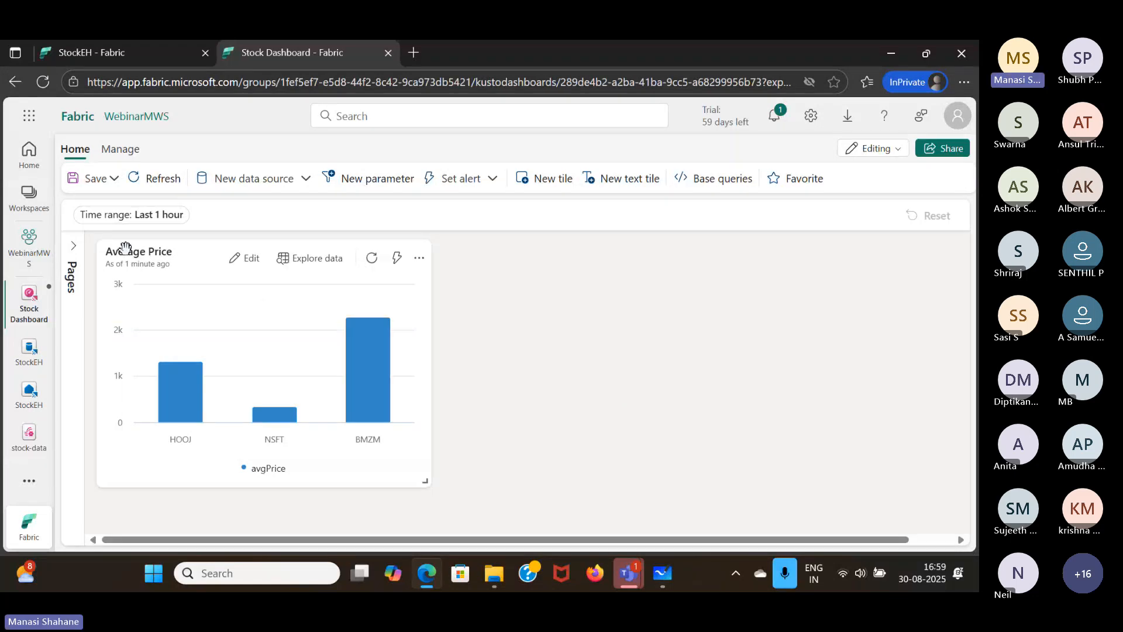
{"action": "left_click", "coordinate": [371, 258]}
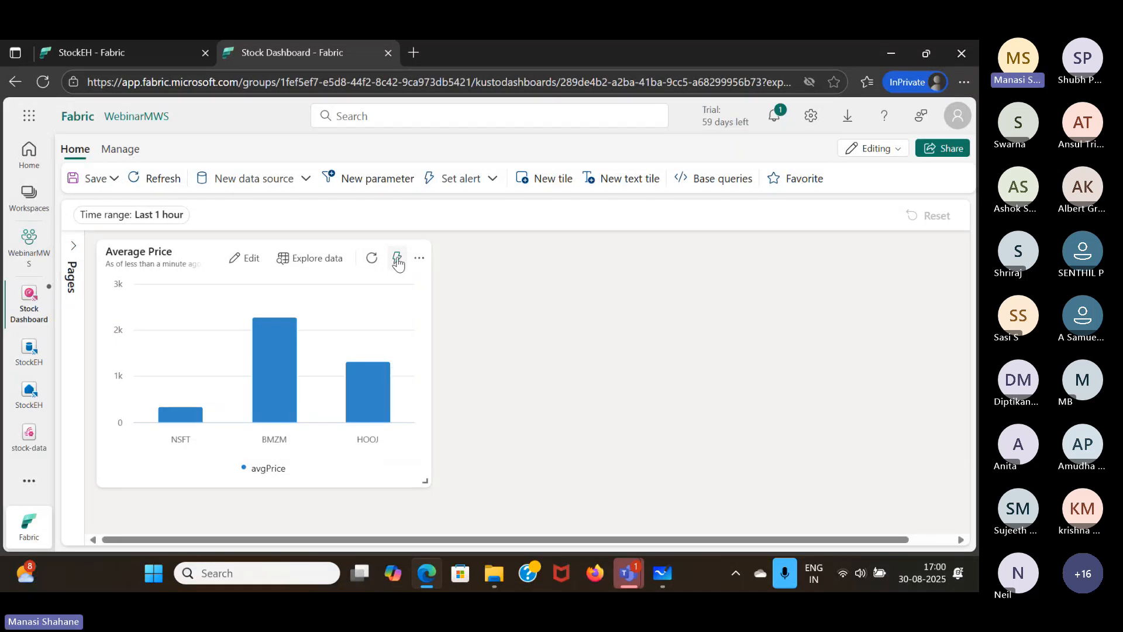
{"action": "left_click", "coordinate": [492, 181]}
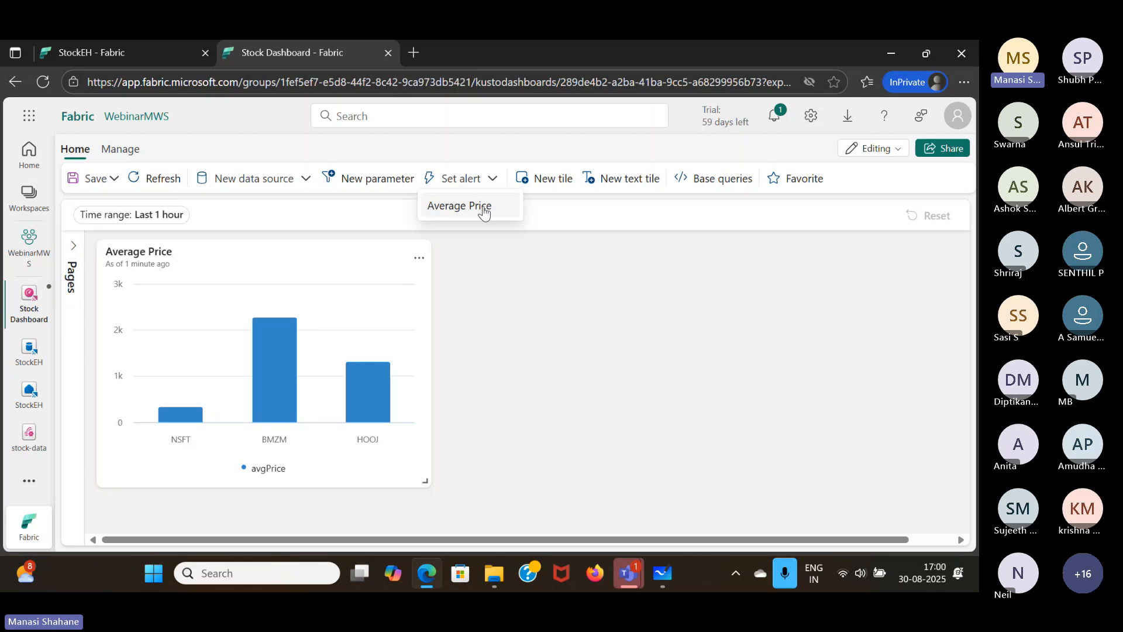
{"action": "left_click", "coordinate": [483, 210]}
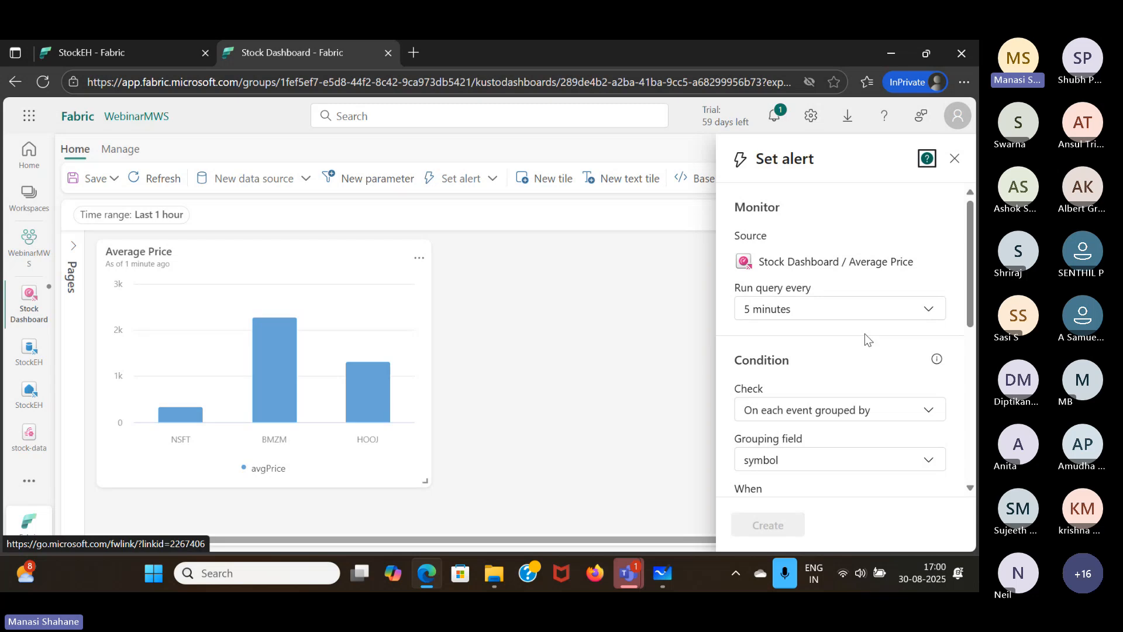
- Set the alert's condition to trigger when avgPrice, grouped by symbol, increases by 100
{"action": "scroll", "coordinate": [865, 333], "scroll_direction": "down", "scroll_amount": 2}
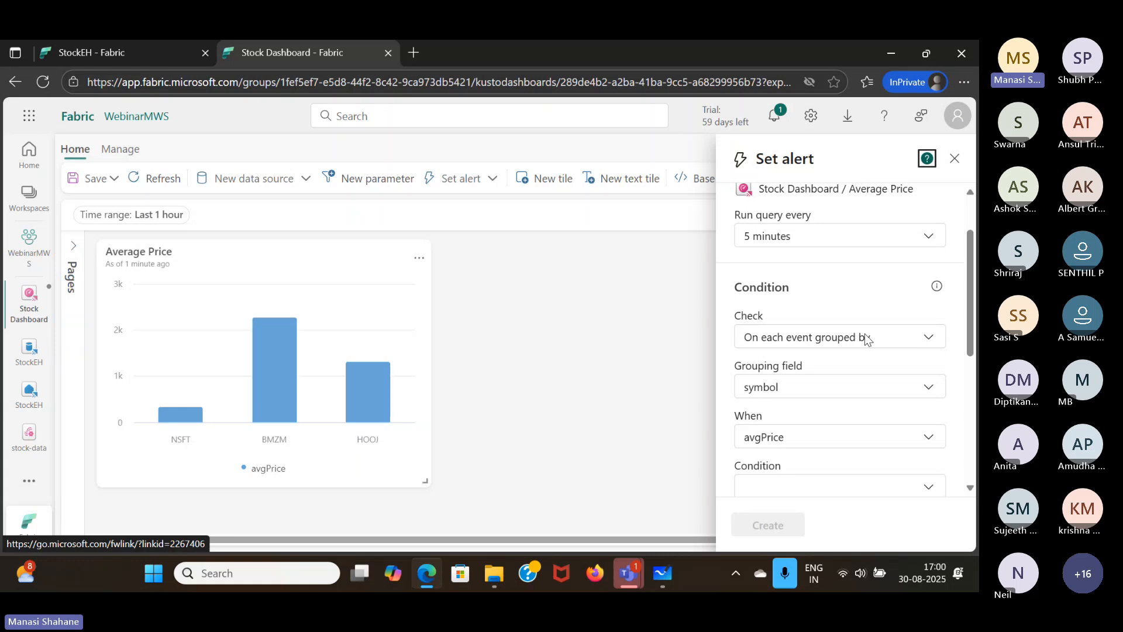
{"action": "scroll", "coordinate": [864, 333], "scroll_direction": "down", "scroll_amount": 2}
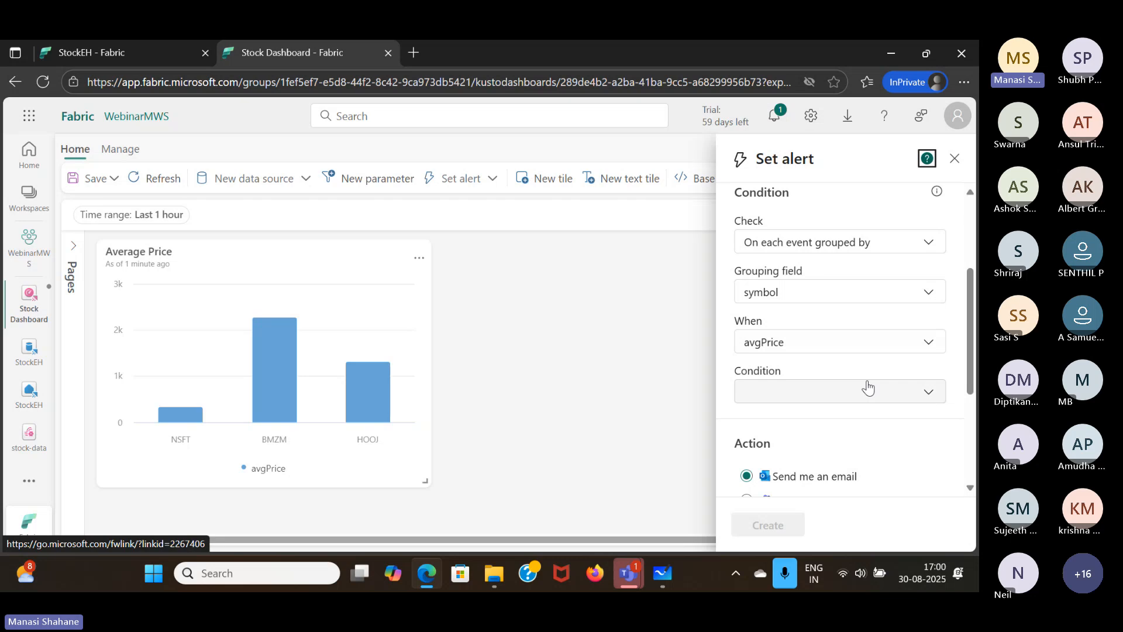
{"action": "left_click", "coordinate": [870, 394]}
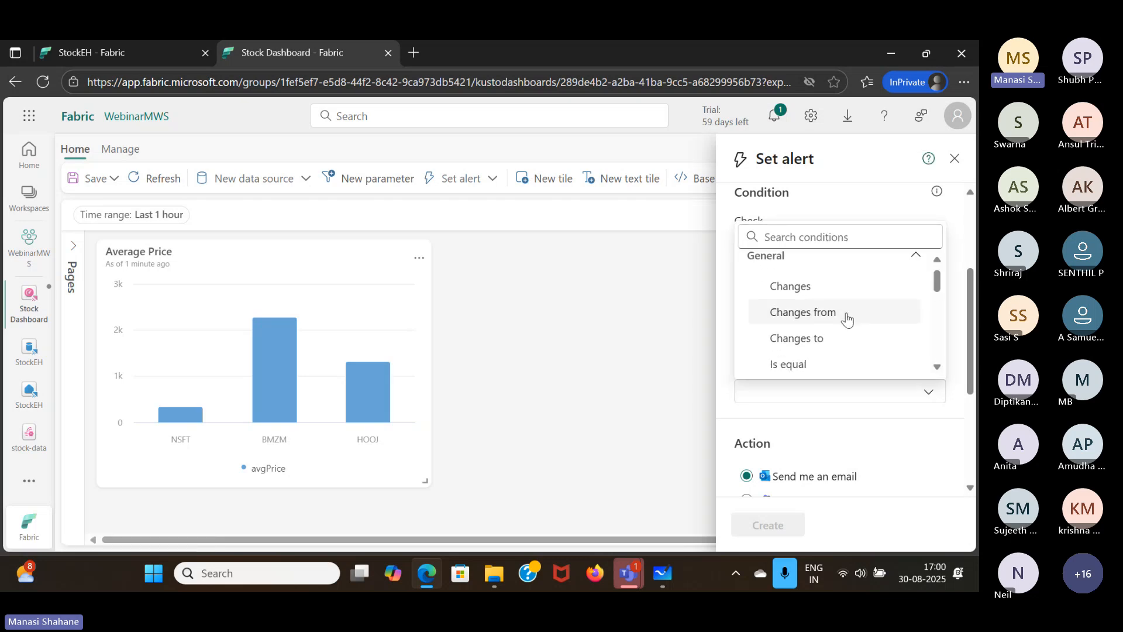
{"action": "scroll", "coordinate": [848, 318], "scroll_direction": "down", "scroll_amount": 3}
{"action": "scroll", "coordinate": [848, 319], "scroll_direction": "down", "scroll_amount": 3}
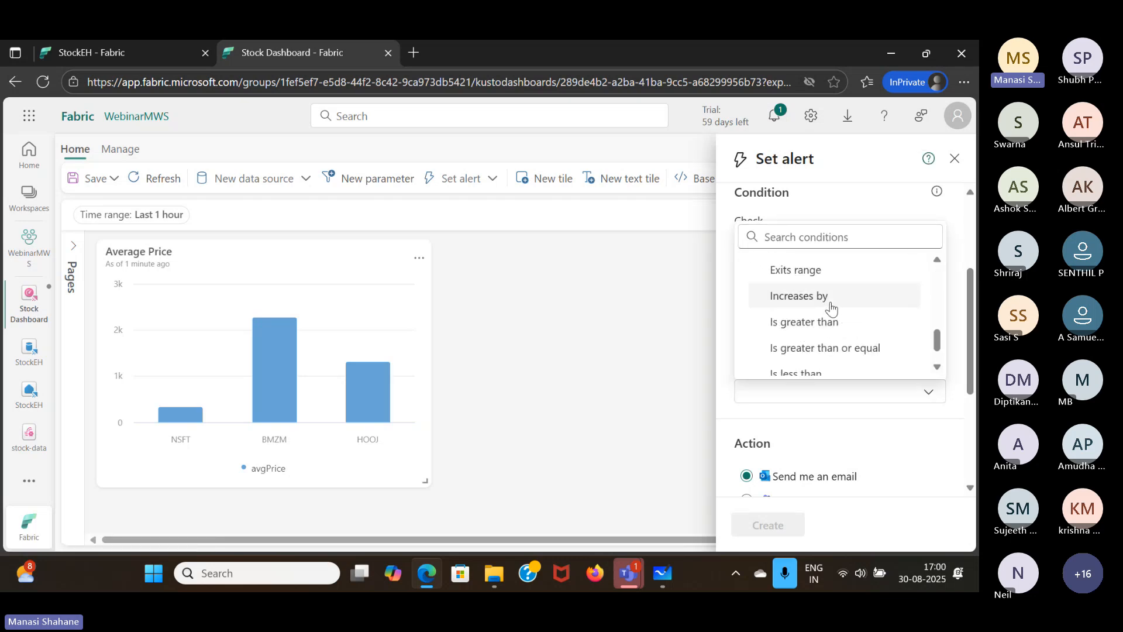
{"action": "left_click", "coordinate": [830, 301]}
{"action": "type", "text": "100"}
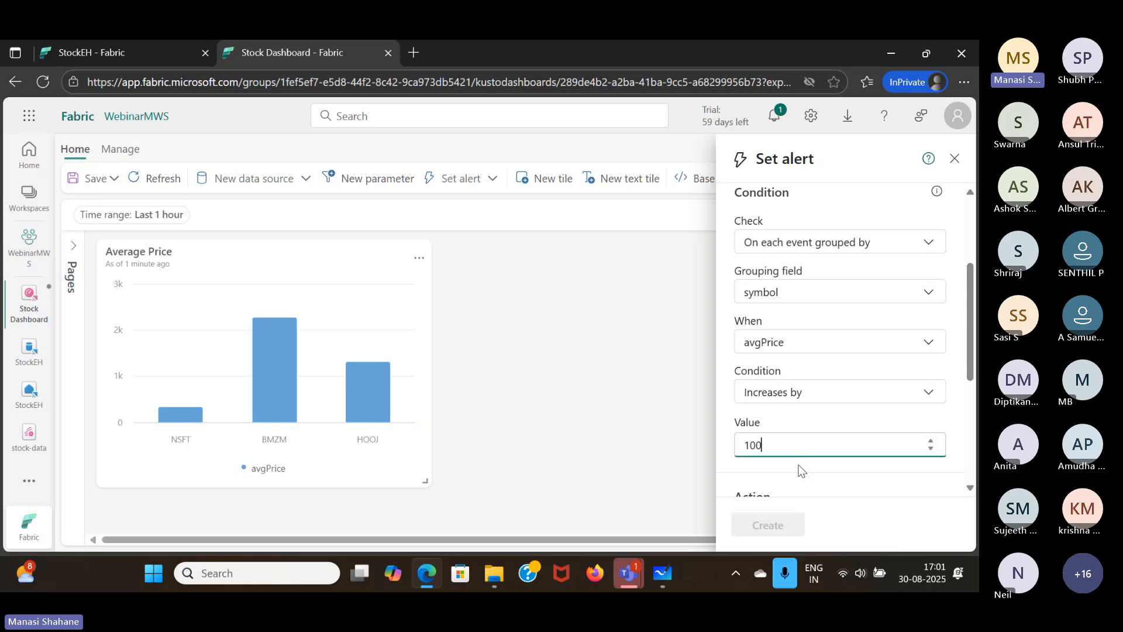
- Save the alert to a new item named Stock_Item in the WebinarMWS workspace and create it
{"action": "scroll", "coordinate": [799, 468], "scroll_direction": "down", "scroll_amount": 3}
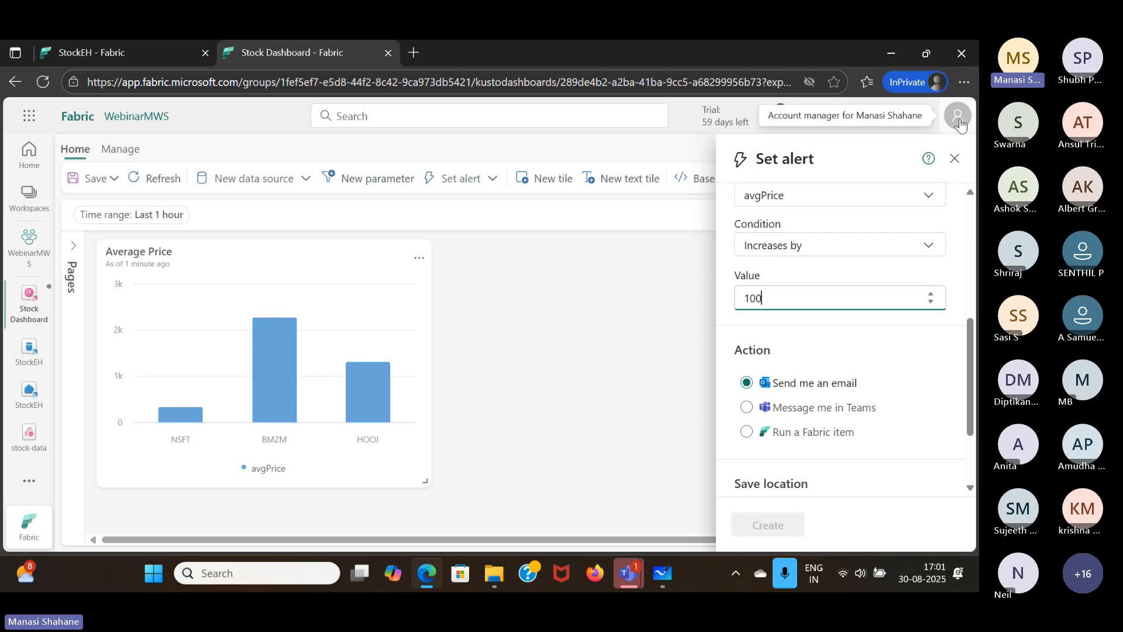
{"action": "scroll", "coordinate": [799, 421], "scroll_direction": "down", "scroll_amount": 1}
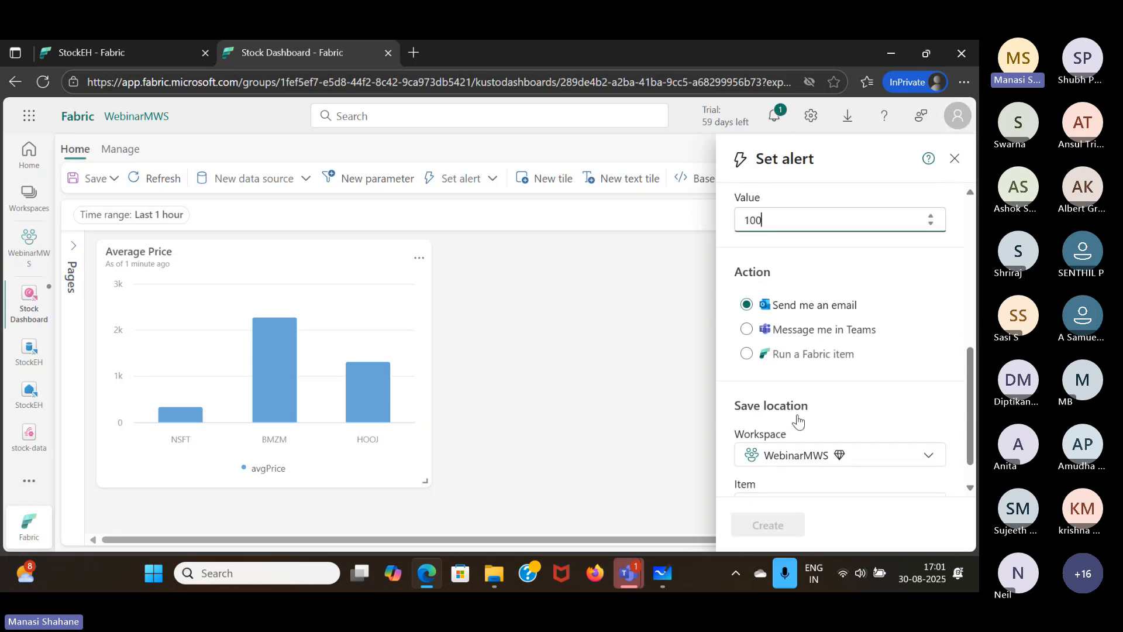
{"action": "scroll", "coordinate": [799, 422], "scroll_direction": "down", "scroll_amount": 1}
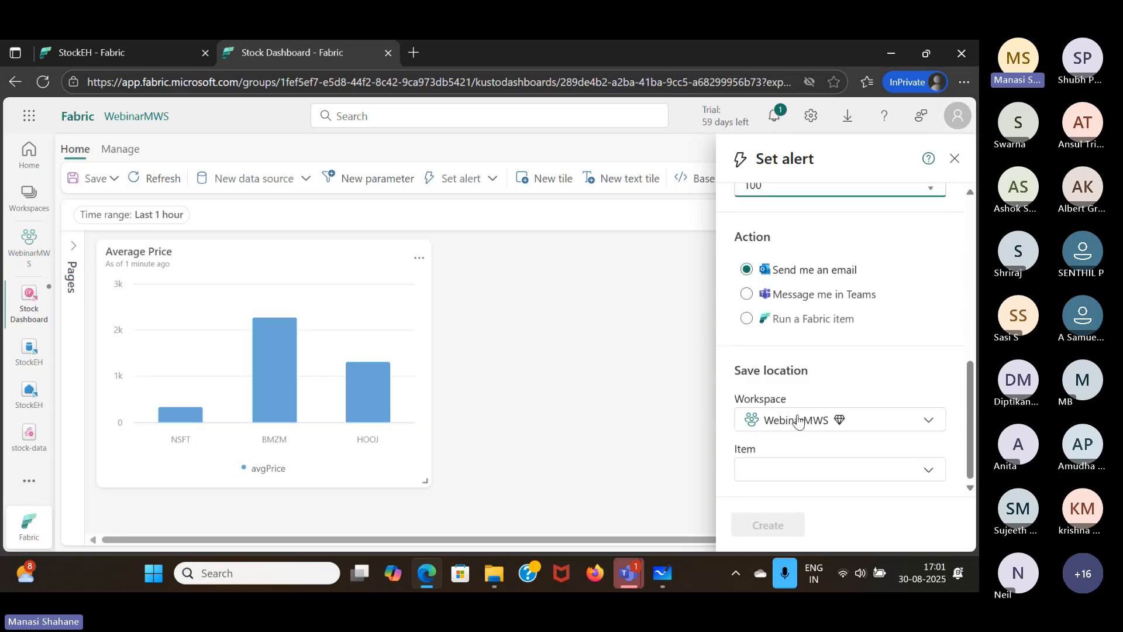
{"action": "left_click", "coordinate": [815, 473]}
{"action": "left_click", "coordinate": [819, 443]}
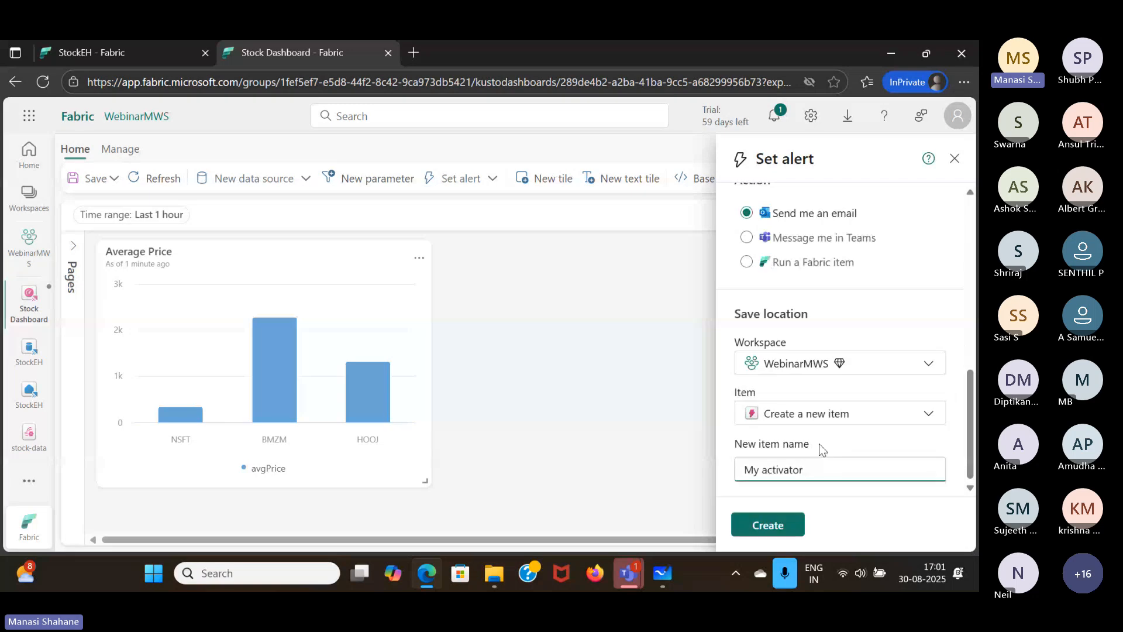
{"action": "key", "text": "BackSpace"}
{"action": "key", "text": "BackSpace"}
{"action": "key", "text": "BackSpace"}
{"action": "key", "text": "BackSpace"}
{"action": "key", "text": "BackSpace"}
{"action": "key", "text": "BackSpace"}
{"action": "key", "text": "BackSpace"}
{"action": "key", "text": "BackSpace"}
{"action": "key", "text": "BackSpace"}
{"action": "key", "text": "BackSpace"}
{"action": "key", "text": "BackSpace"}
{"action": "key", "text": "BackSpace"}
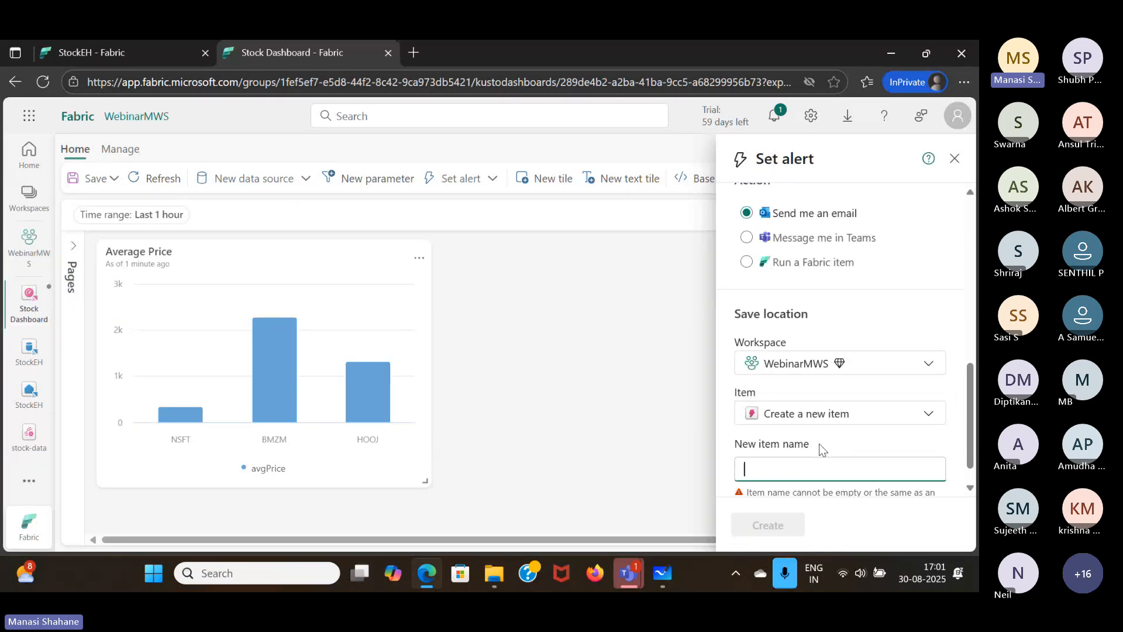
{"action": "type", "text": "Stock_"}
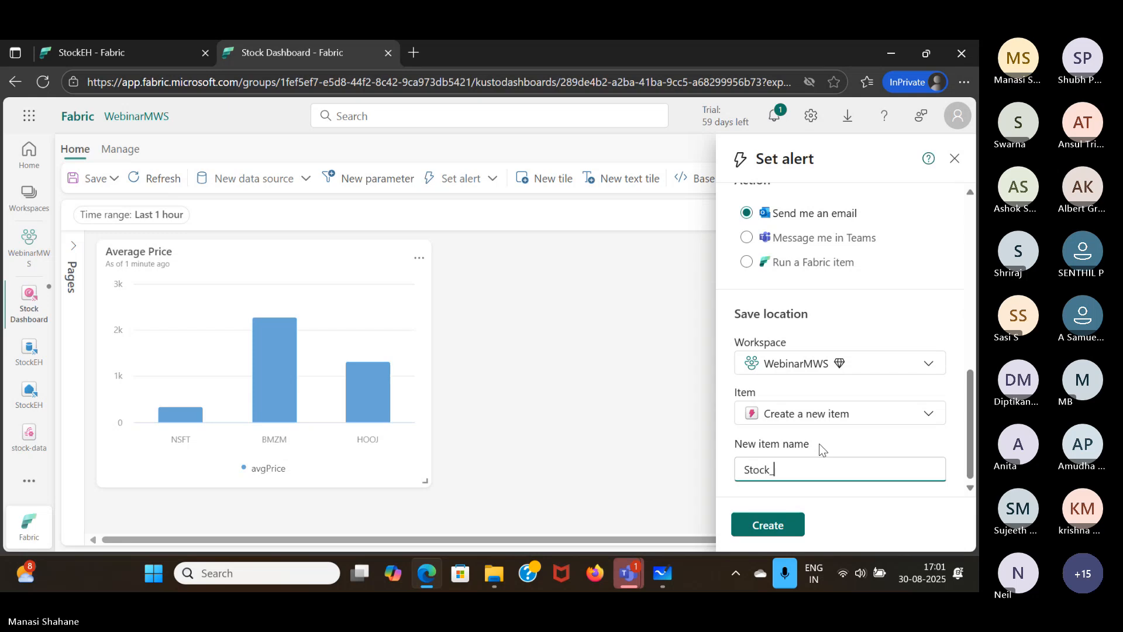
{"action": "type", "text": "Item"}
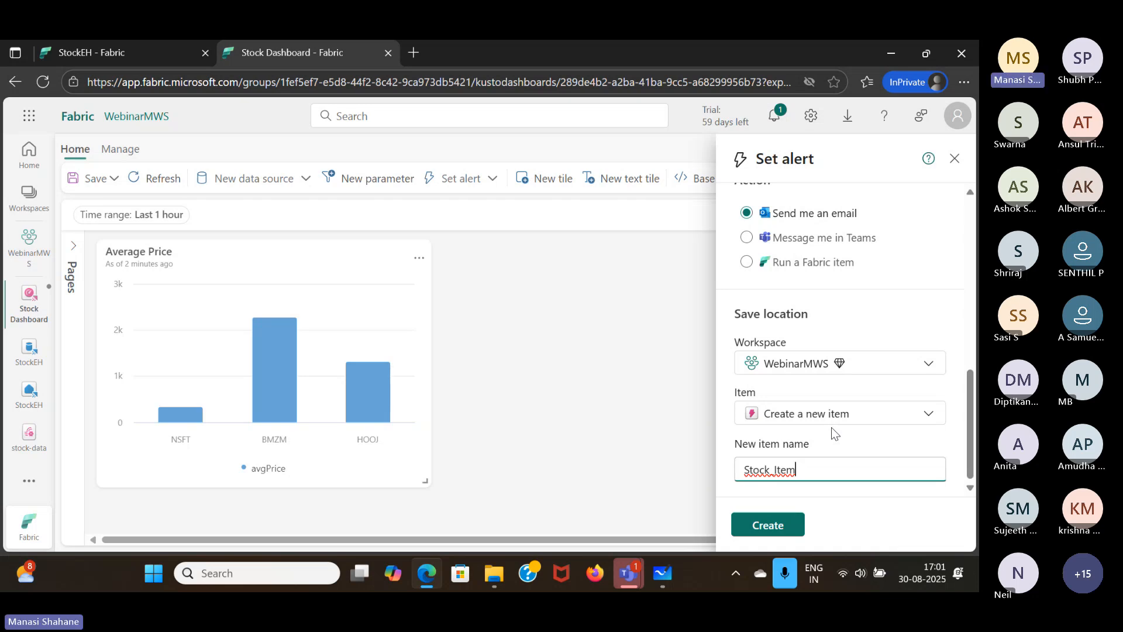
{"action": "left_click", "coordinate": [783, 530]}
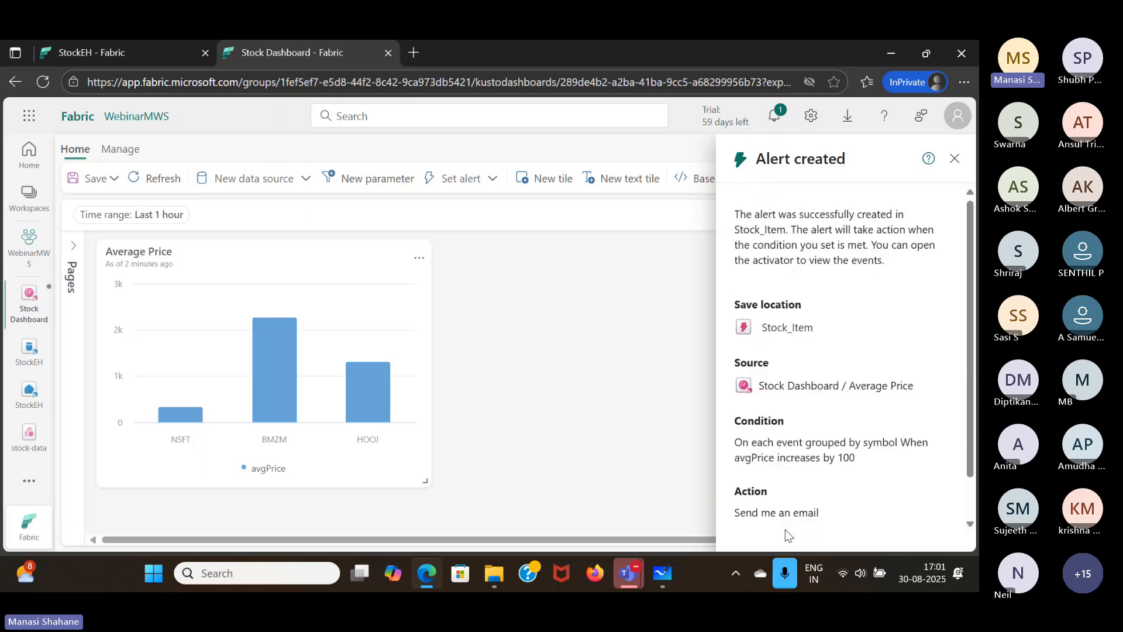
- Try to open the Stock_Item activator from the alert confirmation and return to the dashboard
{"action": "scroll", "coordinate": [821, 394], "scroll_direction": "down", "scroll_amount": 1}
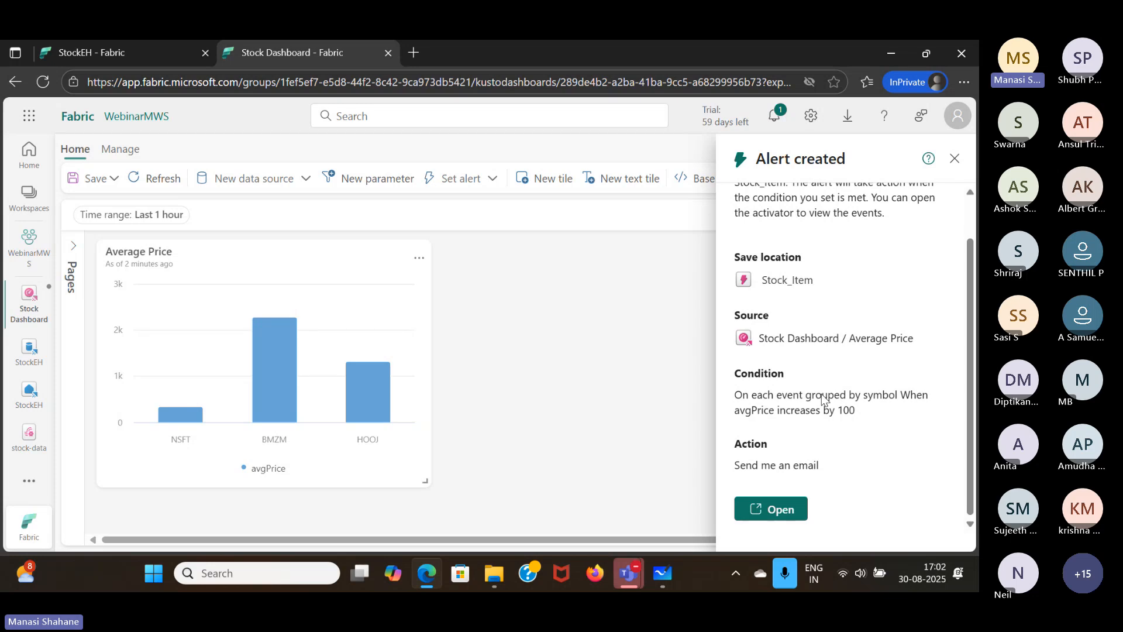
{"action": "left_click", "coordinate": [777, 513]}
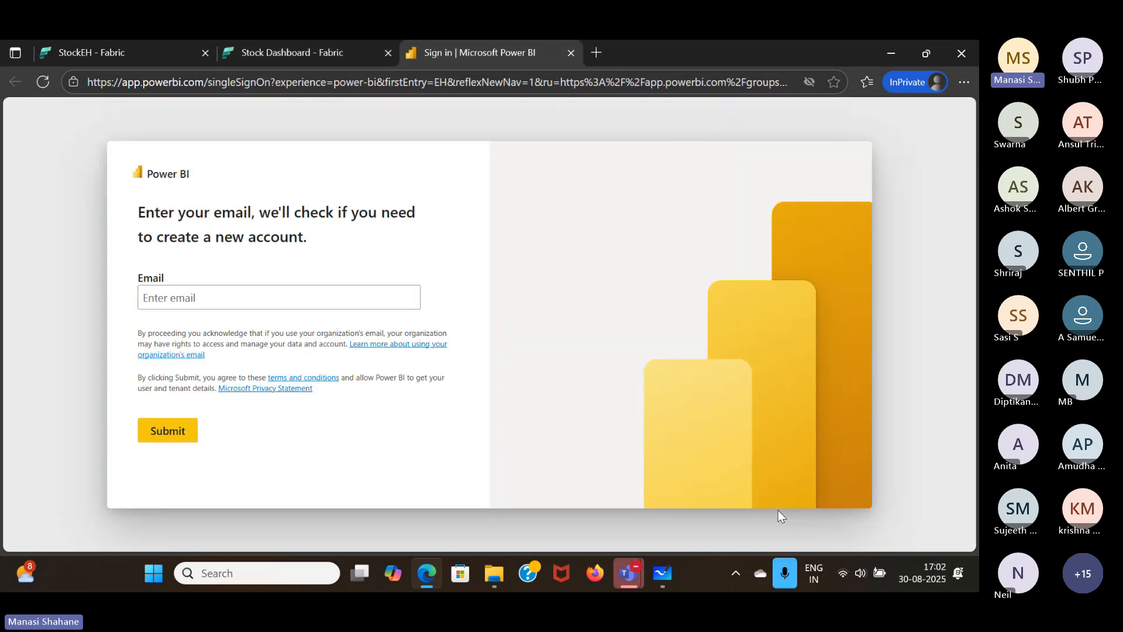
{"action": "left_click", "coordinate": [299, 54]}
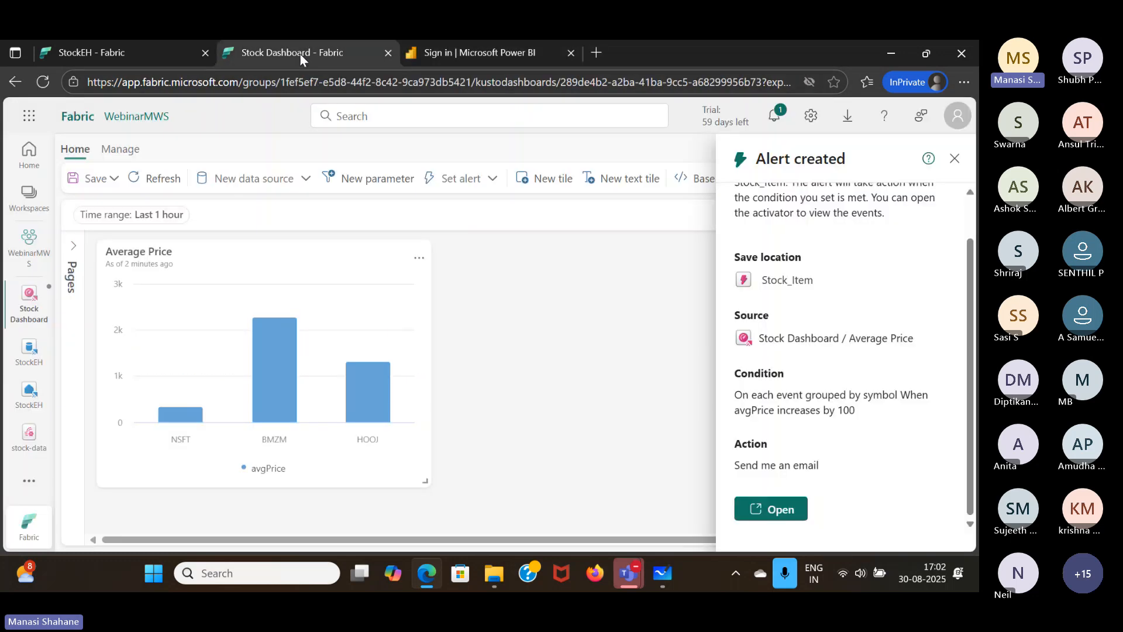
- Close the alert confirmation and save the dashboard
{"action": "left_click", "coordinate": [953, 157]}
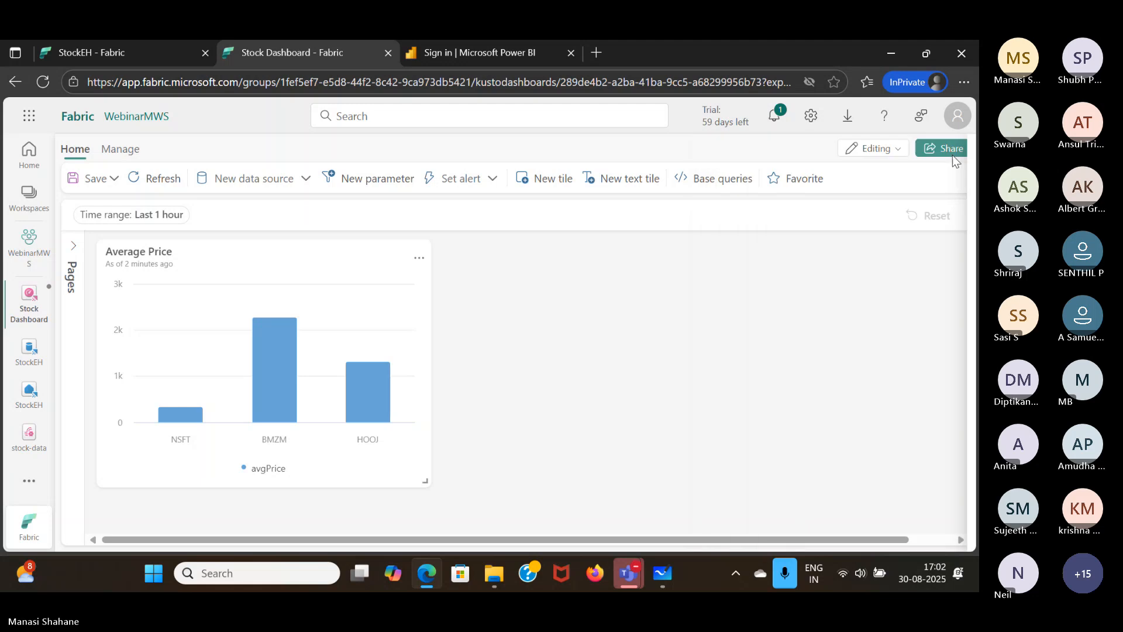
{"action": "left_click", "coordinate": [95, 178]}
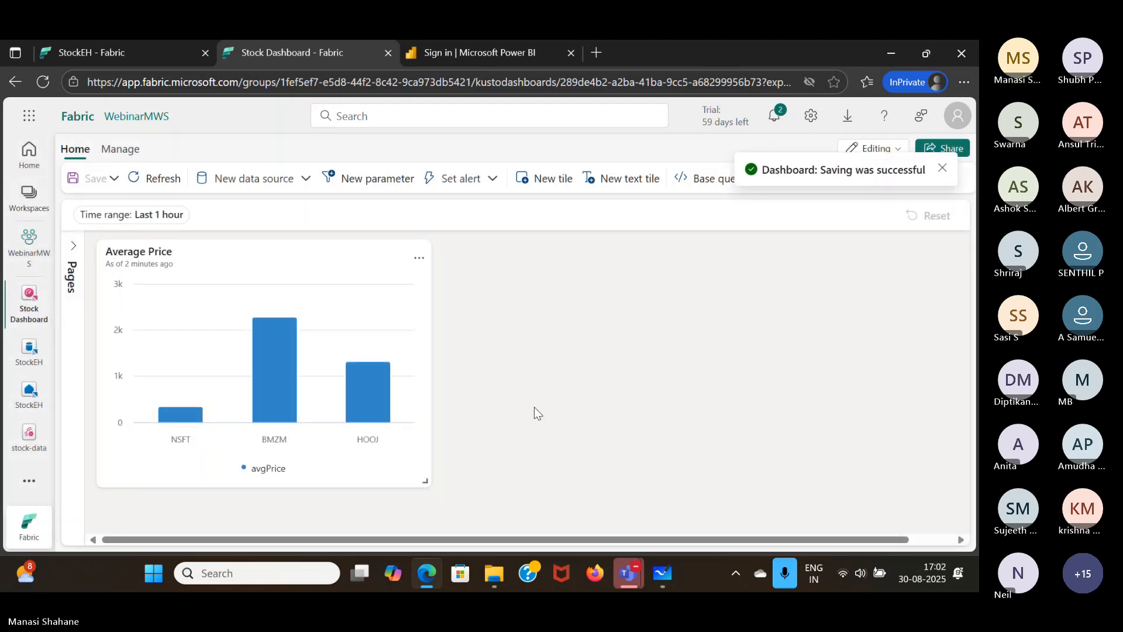
- Open the Stock_Item activator from the WebinarMWS workspace and examine the analytics of StockEH event and StockEH event by symbol
{"action": "left_click", "coordinate": [29, 246]}
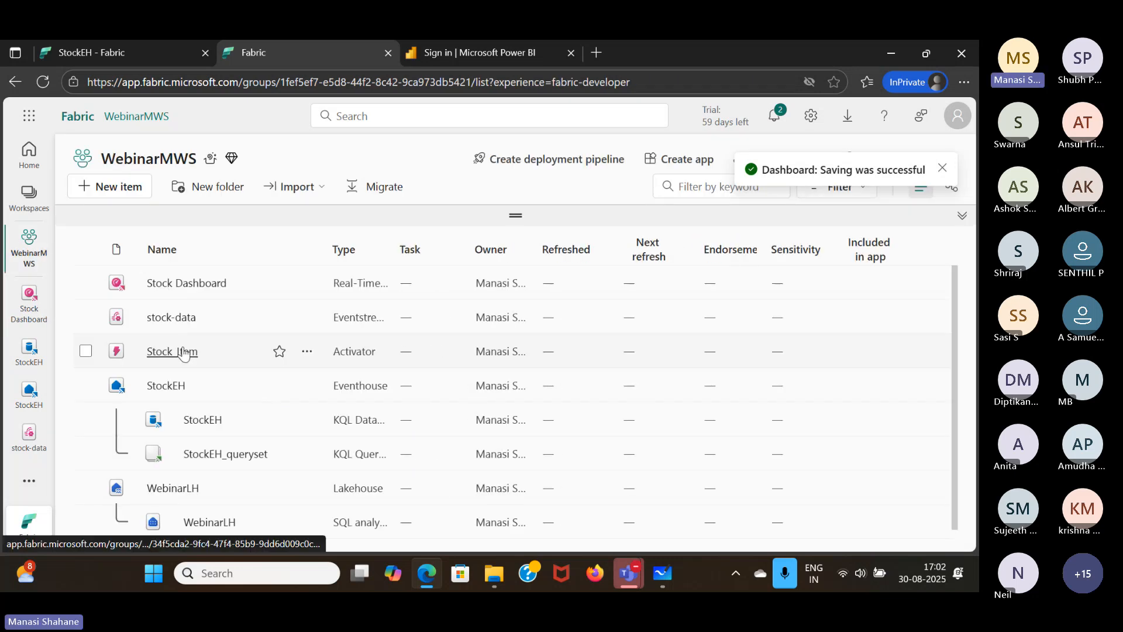
{"action": "left_click", "coordinate": [184, 351]}
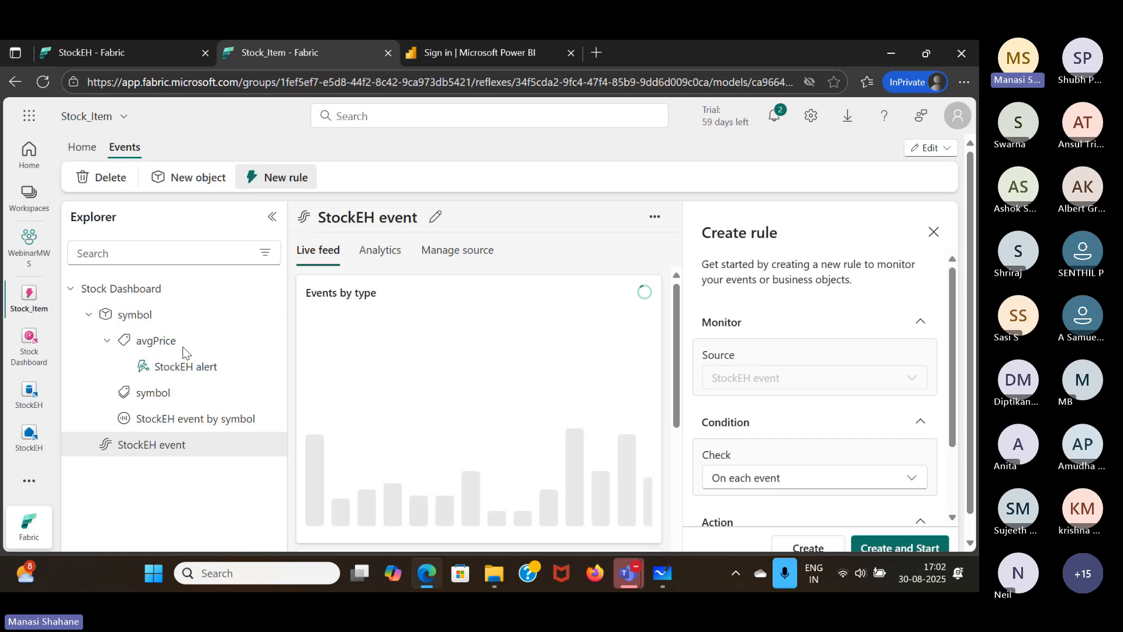
{"action": "left_click", "coordinate": [382, 258]}
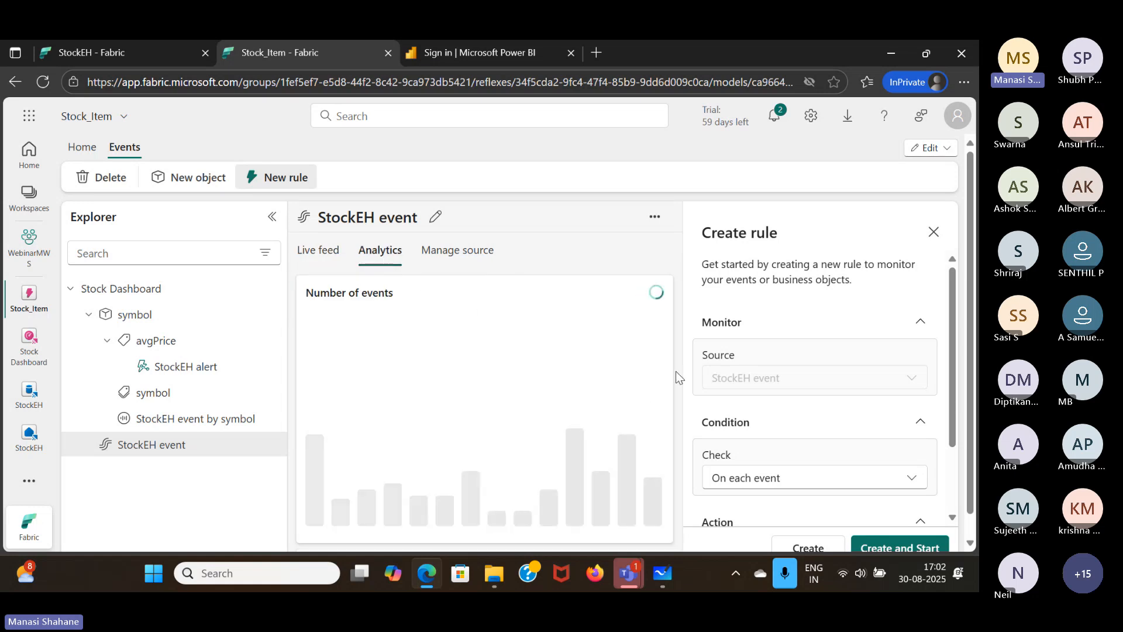
{"action": "left_click", "coordinate": [935, 233]}
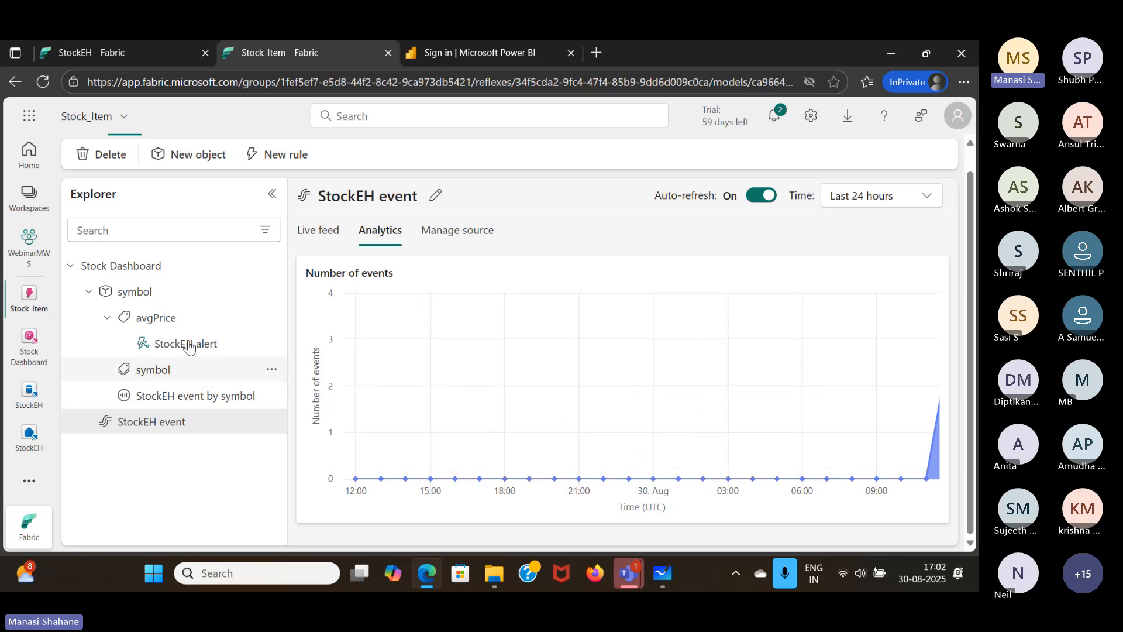
{"action": "left_click", "coordinate": [193, 405]}
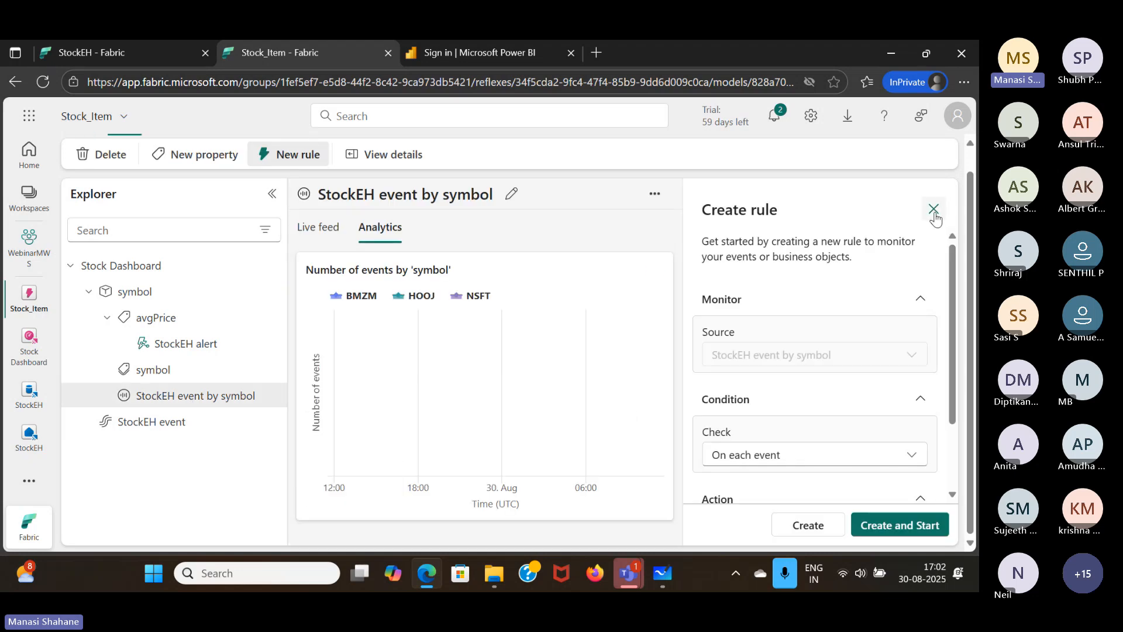
- Dismiss the rule creation form and examine the projected activations of the StockEH alert with its definition closed
{"action": "left_click", "coordinate": [934, 209]}
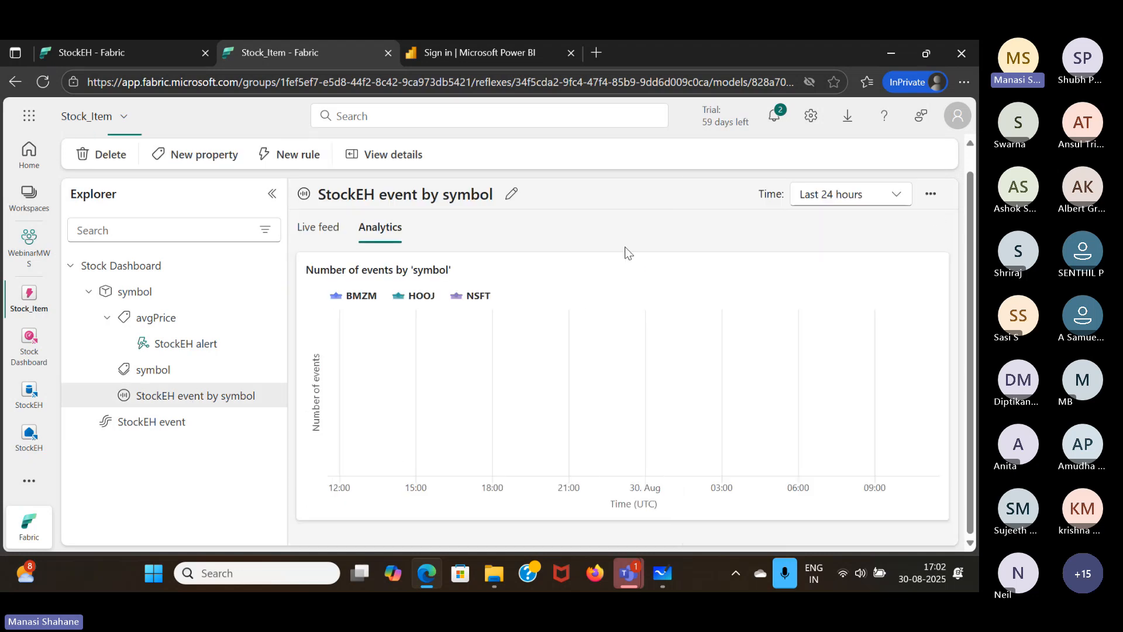
{"action": "left_click", "coordinate": [198, 343]}
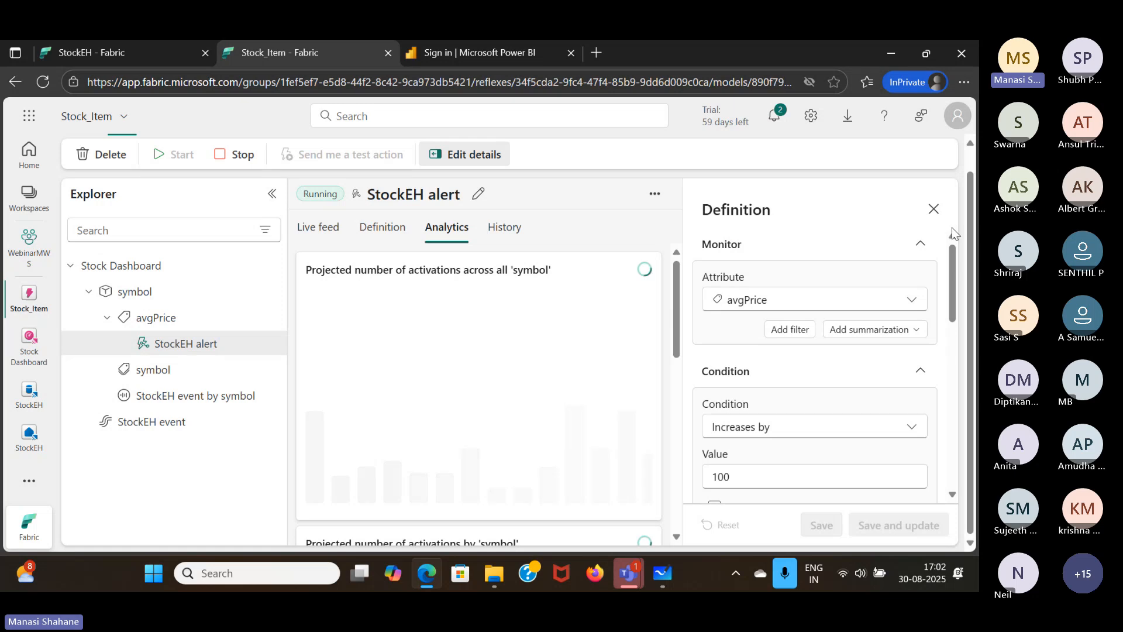
{"action": "left_click", "coordinate": [934, 211]}
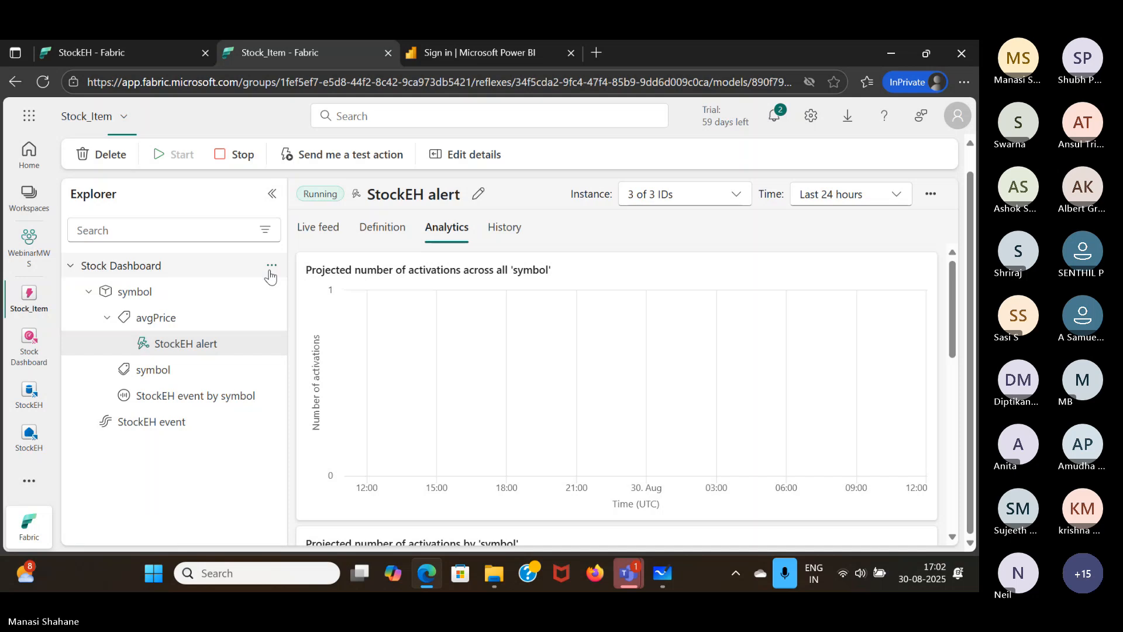
- Examine the avgPrice live feed, including the chart by symbol and the details table for each symbol
{"action": "left_click", "coordinate": [156, 319]}
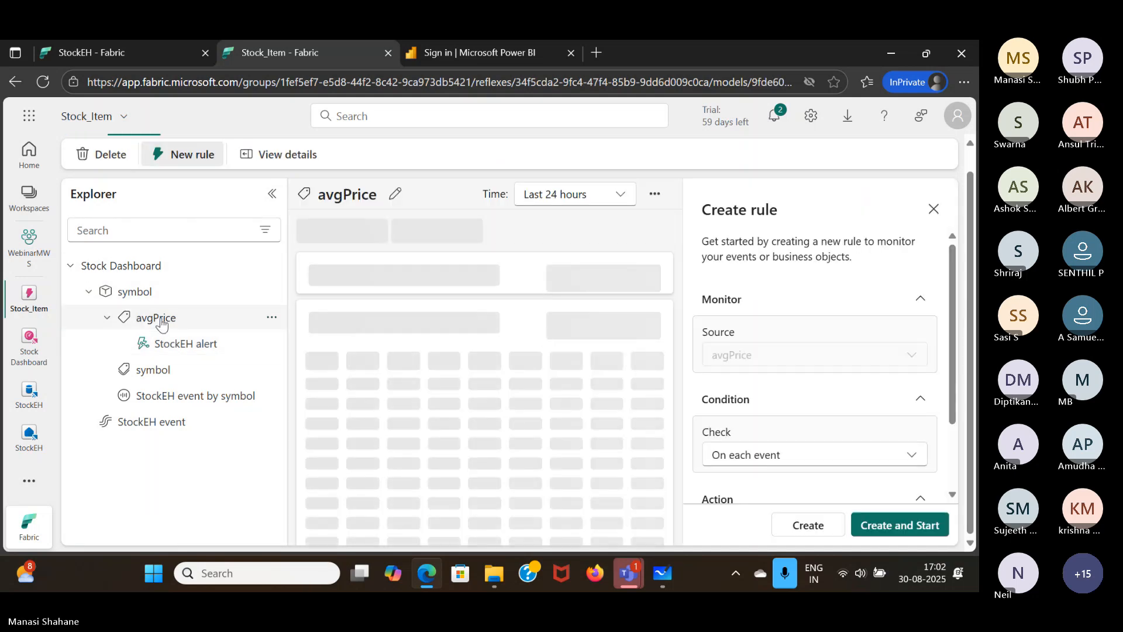
{"action": "left_click", "coordinate": [933, 210]}
{"action": "scroll", "coordinate": [696, 406], "scroll_direction": "down", "scroll_amount": 4}
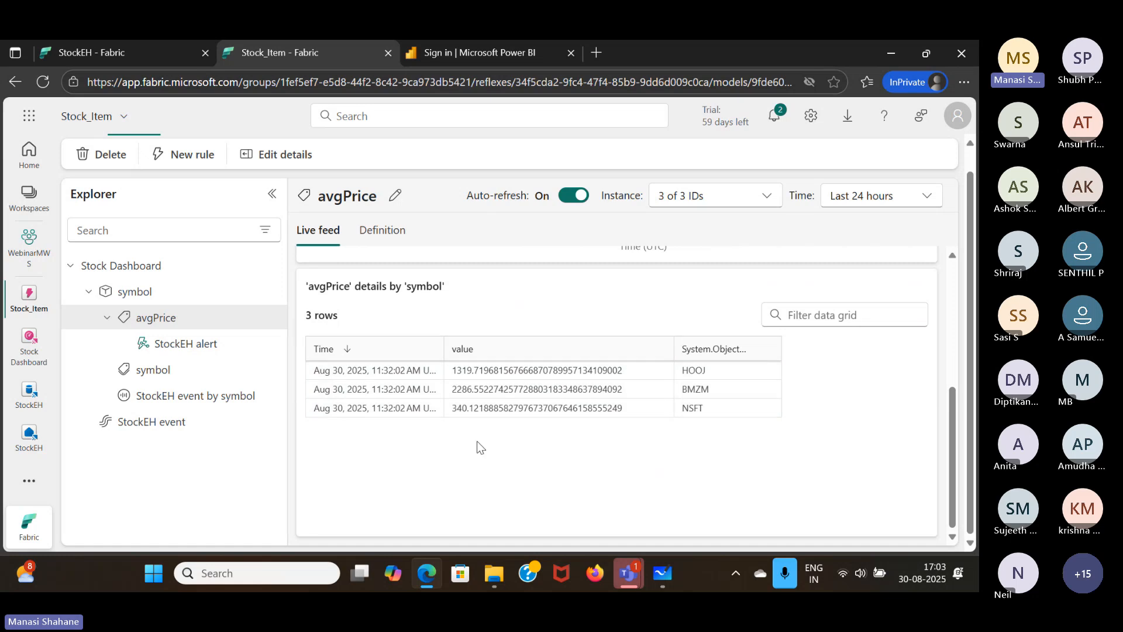
{"action": "scroll", "coordinate": [479, 447], "scroll_direction": "up", "scroll_amount": 4}
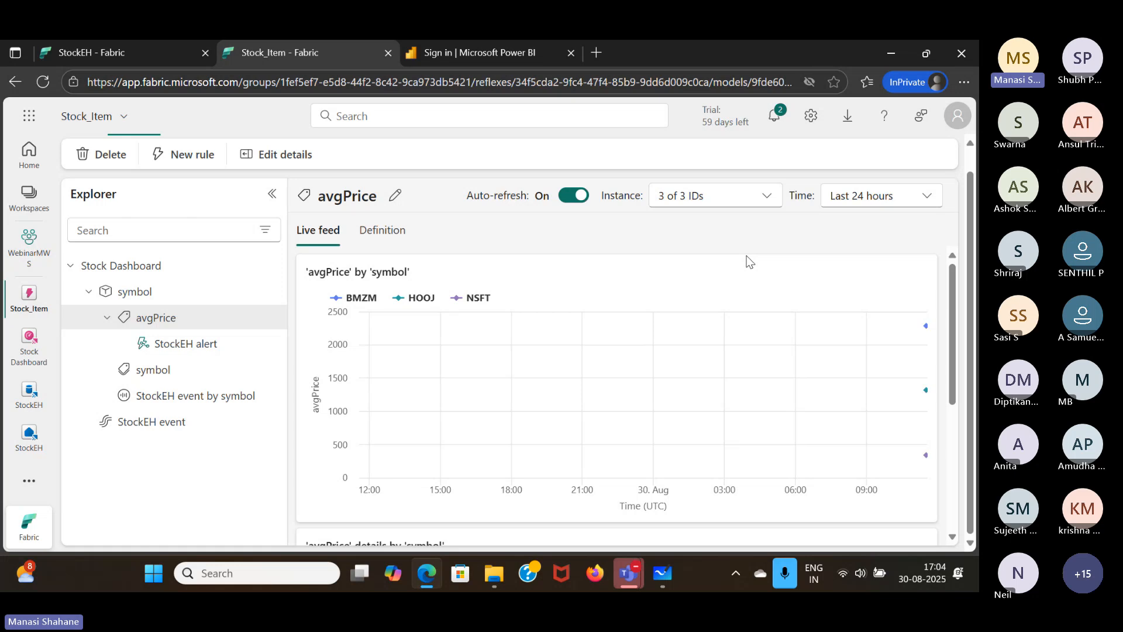
- Return to the WebinarMWS workspace and review the available new item types and the list of existing items
{"action": "left_click", "coordinate": [27, 246]}
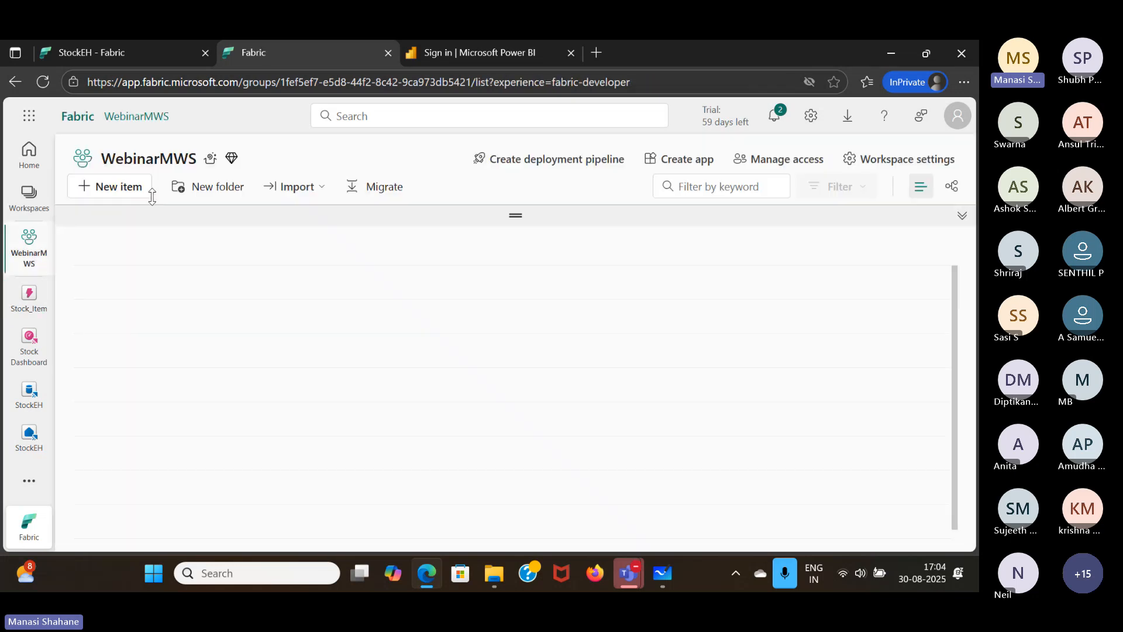
{"action": "left_click", "coordinate": [133, 193]}
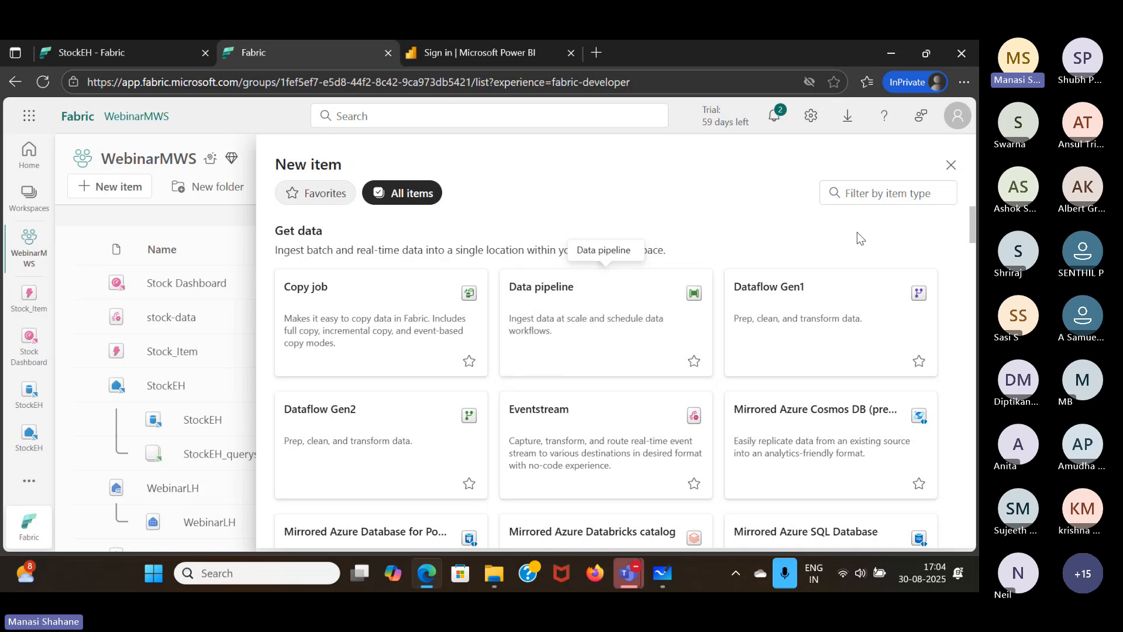
{"action": "left_click", "coordinate": [951, 166]}
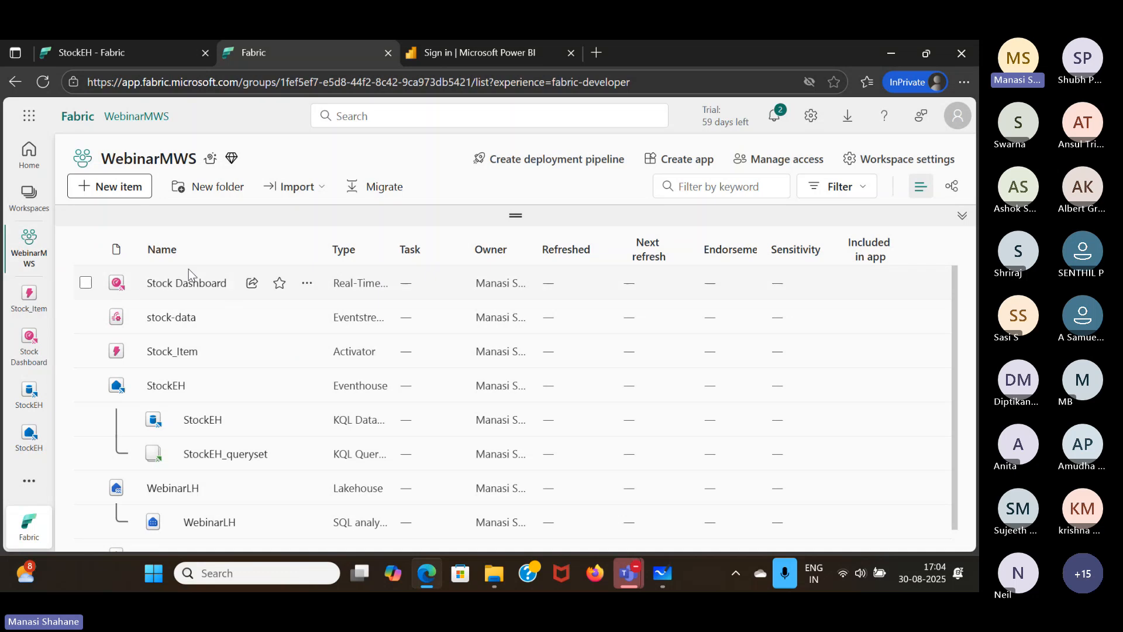
{"action": "scroll", "coordinate": [192, 392], "scroll_direction": "down", "scroll_amount": 1}
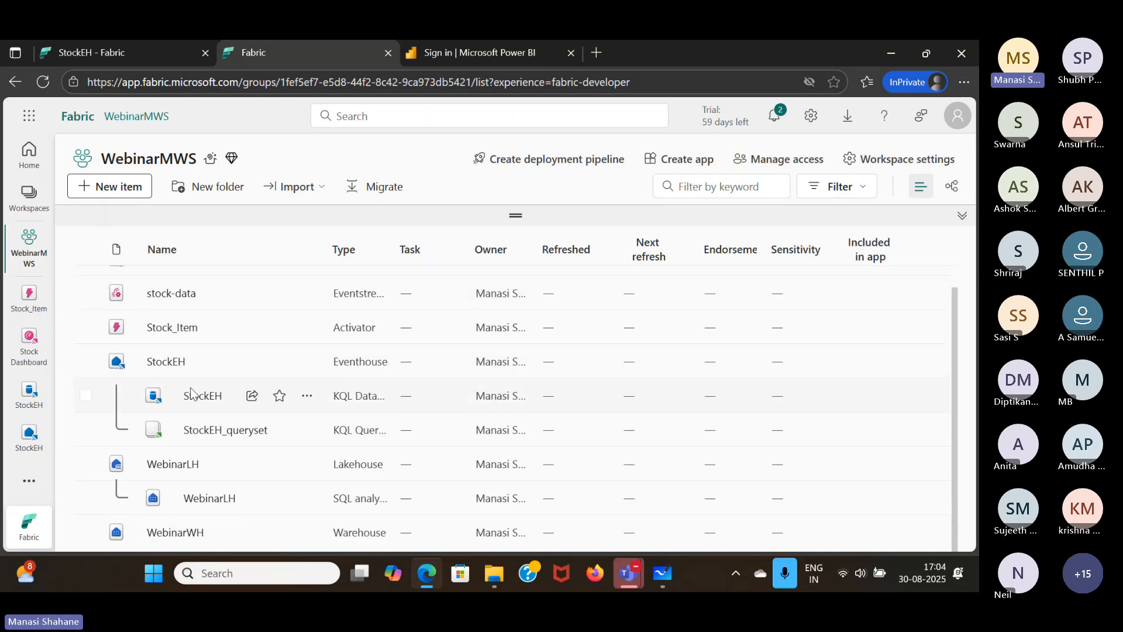
{"action": "scroll", "coordinate": [191, 391], "scroll_direction": "up", "scroll_amount": 1}
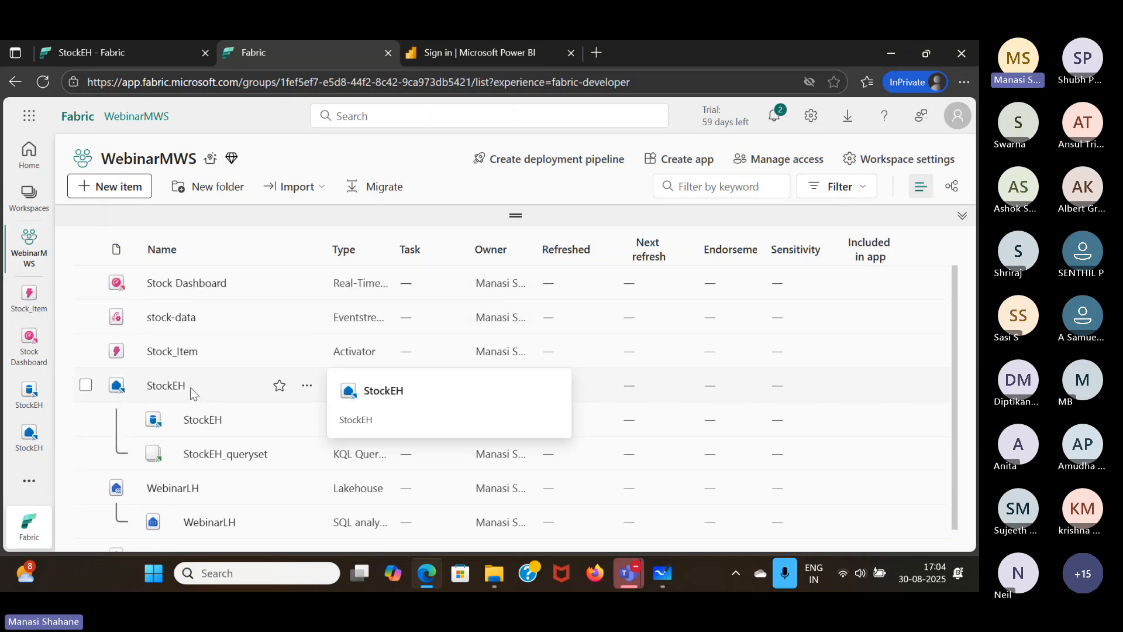